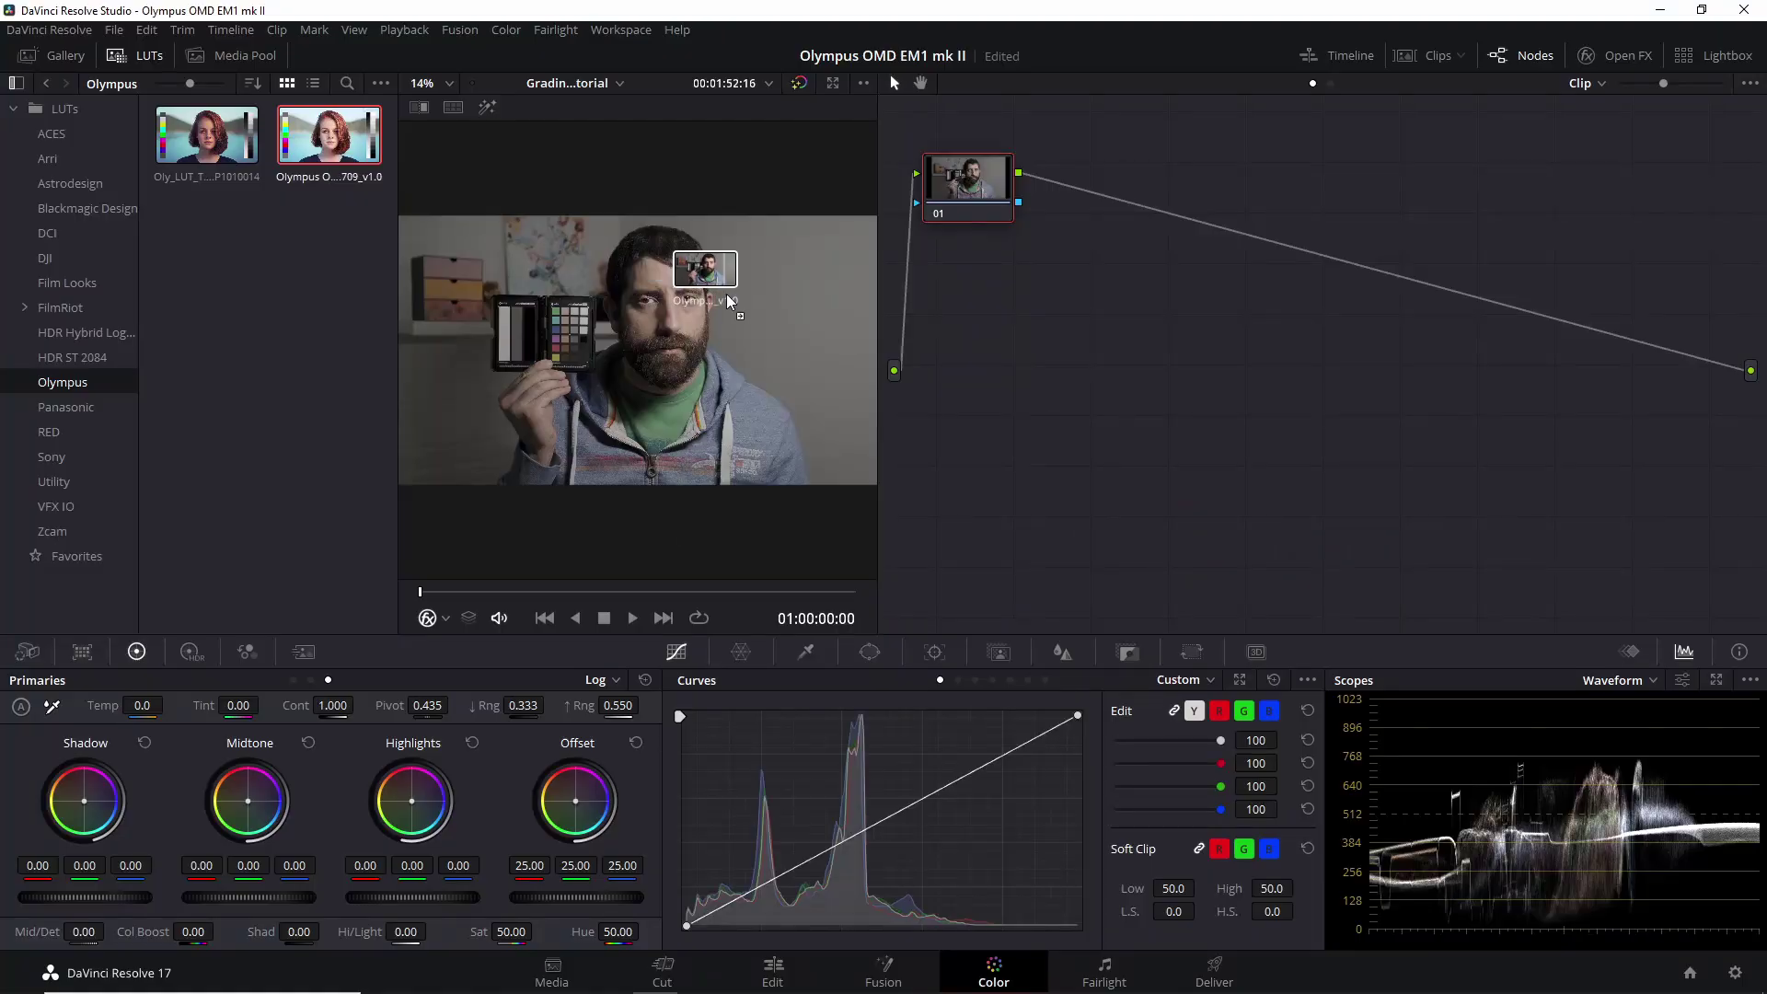
Apply the Olympus Rec709 LUT from the Olympus folder to node 01.
{"action": "left_click_drag", "start_coordinate": [727, 301], "coordinate": [971, 189]}
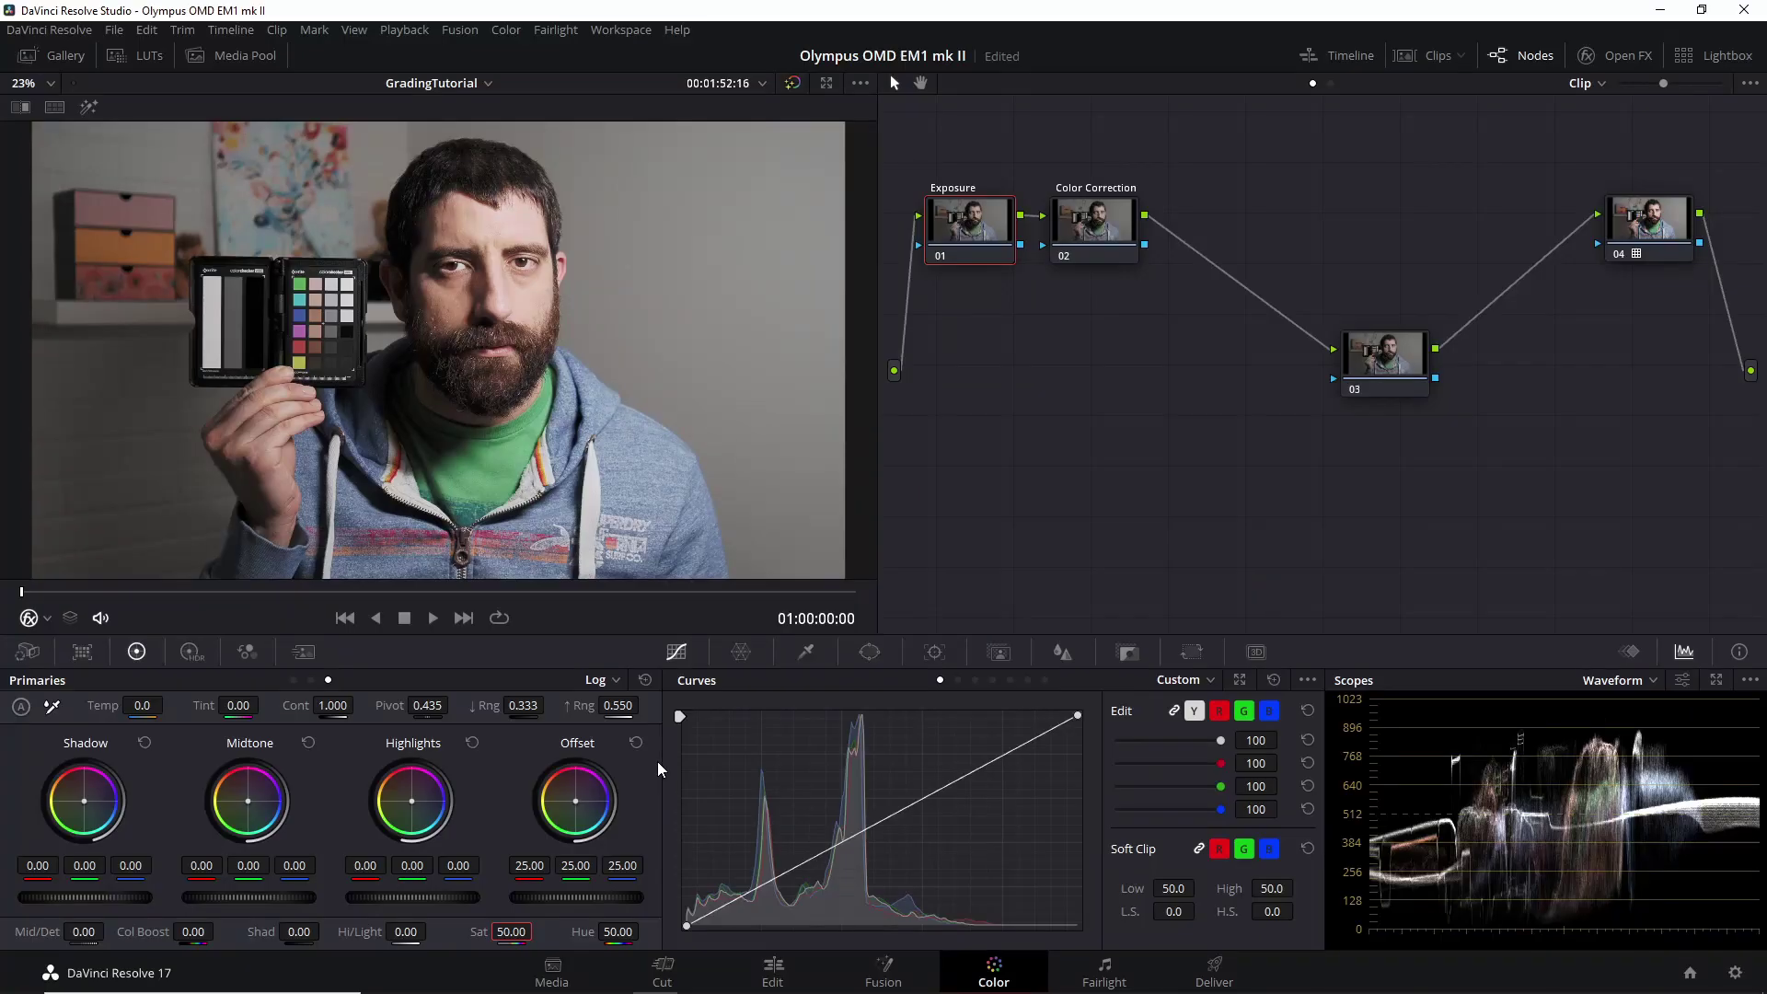
Lower Offset from 25 to 20 and Highlights to -0.18, then nudge a Fix Blue warper point.
{"action": "mouse_move", "coordinate": [626, 902]}
{"action": "left_mouse_down"}
{"action": "mouse_move", "coordinate": [575, 902]}
{"action": "mouse_move", "coordinate": [593, 897]}
{"action": "left_mouse_up"}
{"action": "left_click_drag", "start_coordinate": [443, 893], "coordinate": [422, 893]}
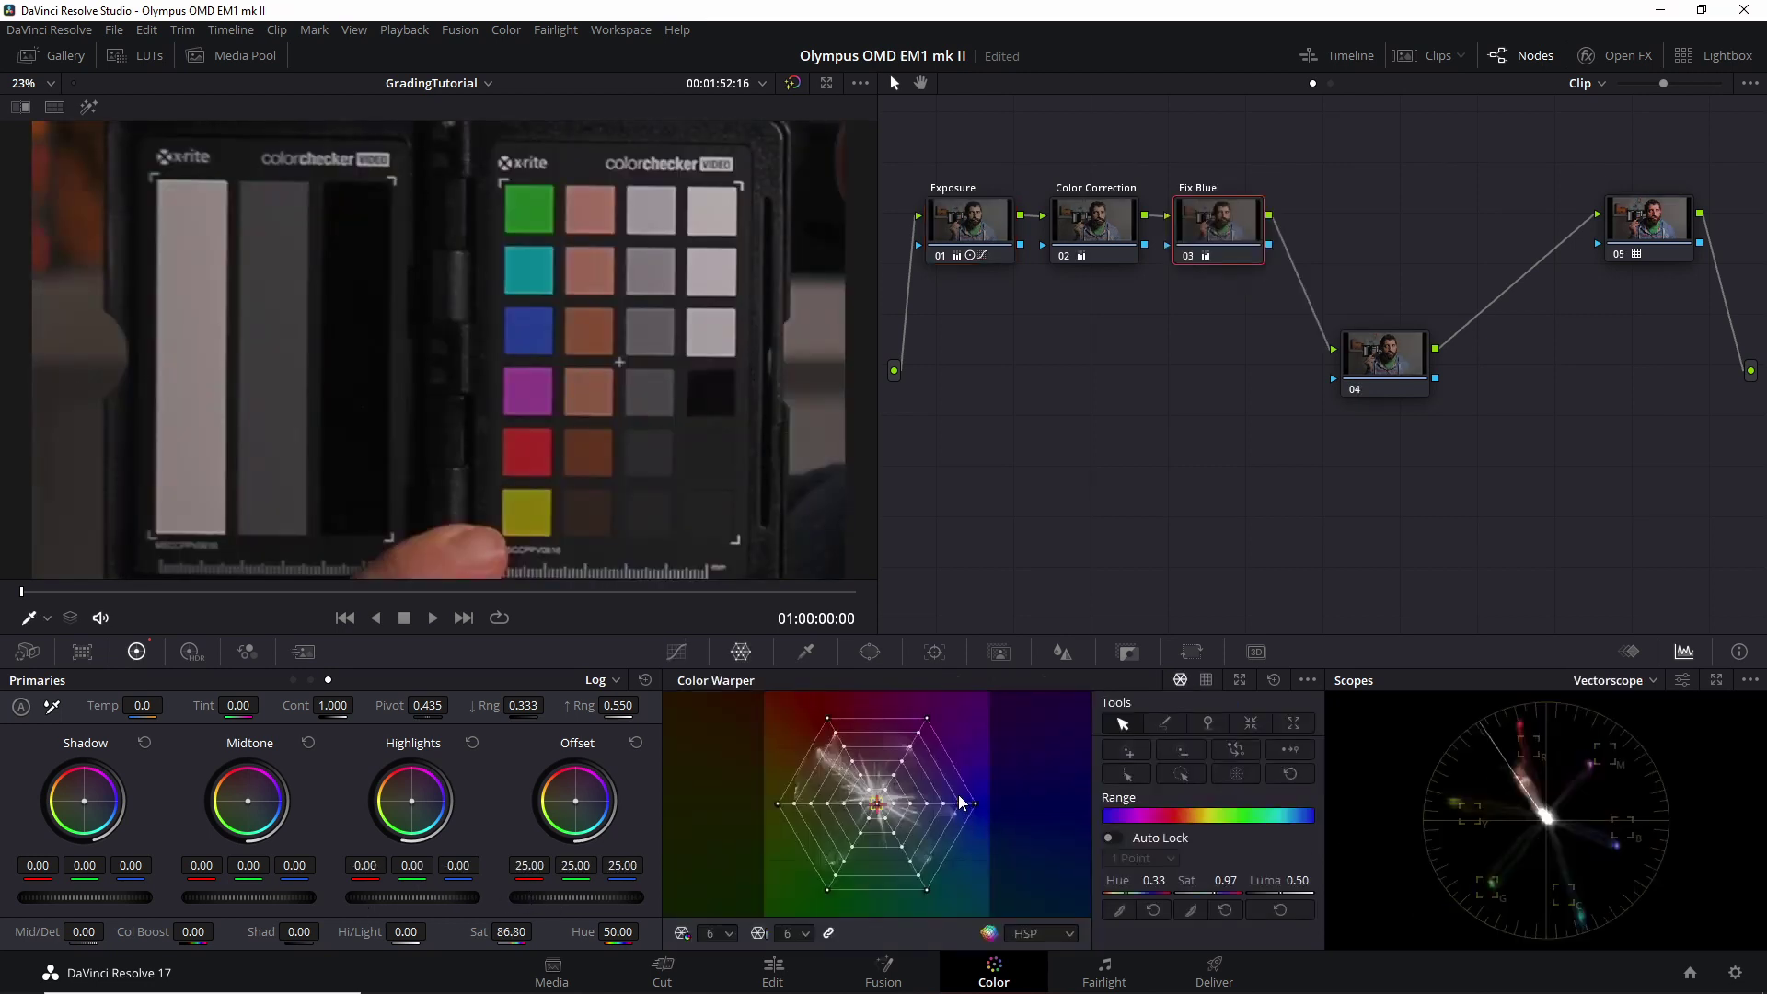
{"action": "left_click_drag", "start_coordinate": [958, 793], "coordinate": [958, 792]}
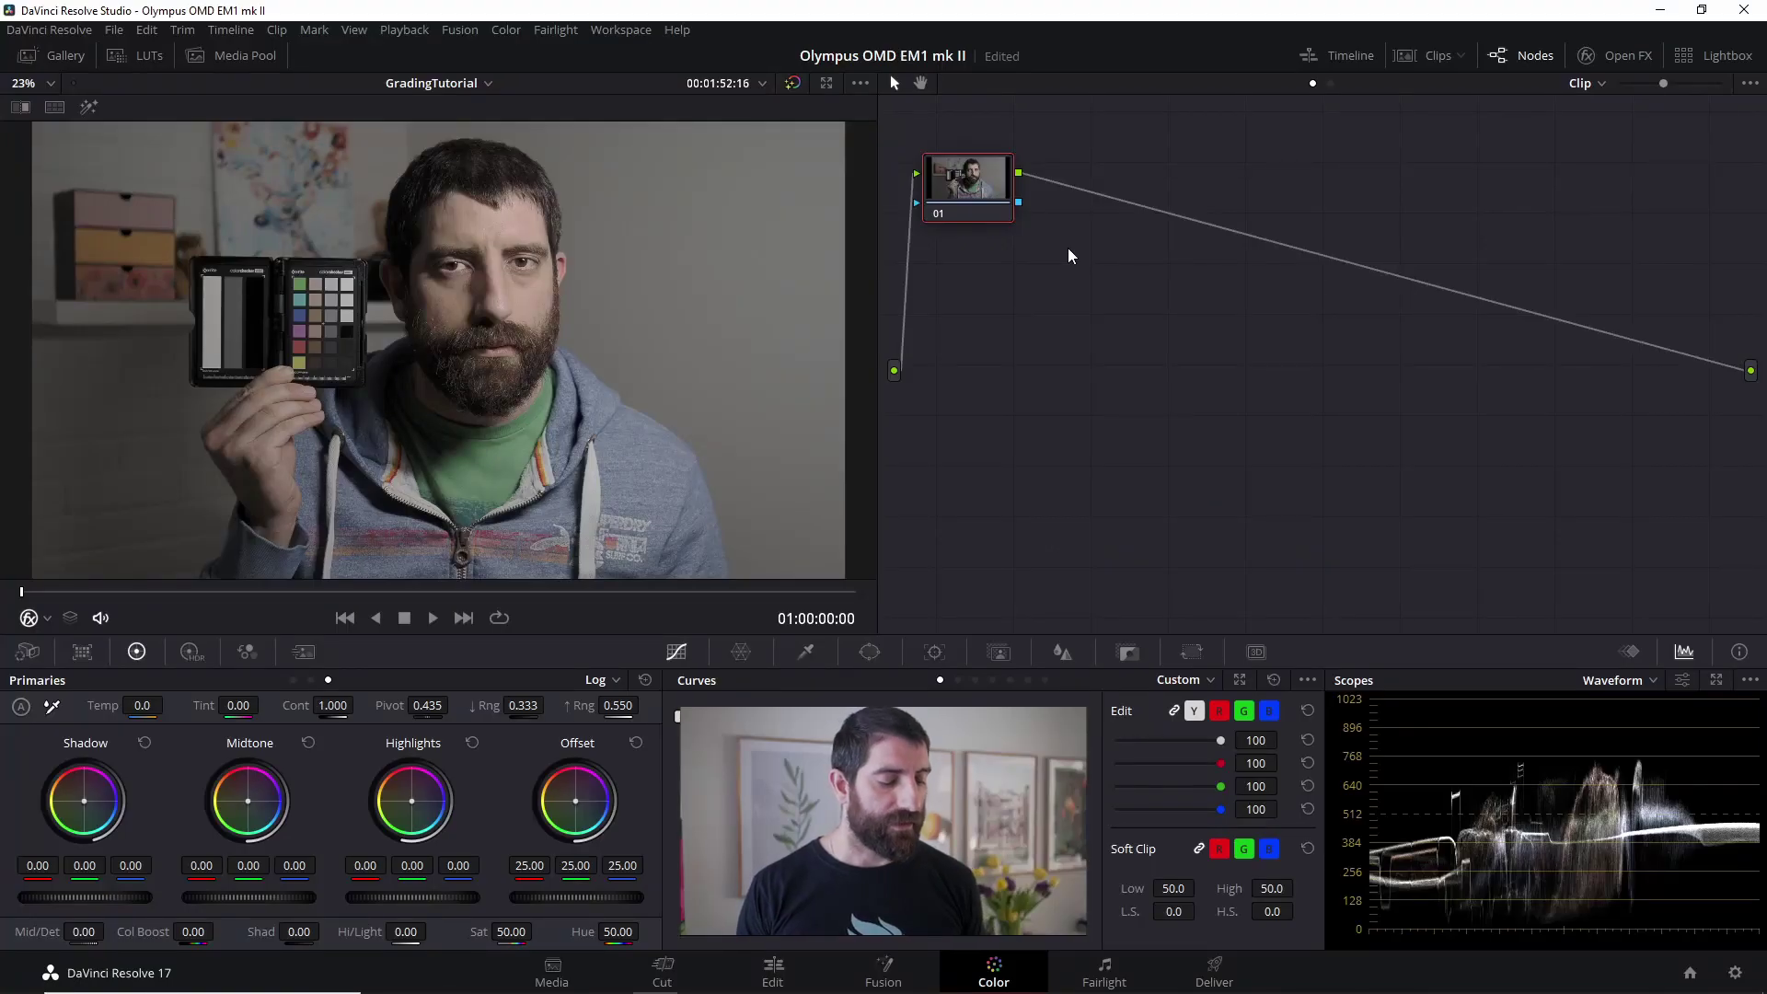
{"action": "key", "text": "shift+9"}
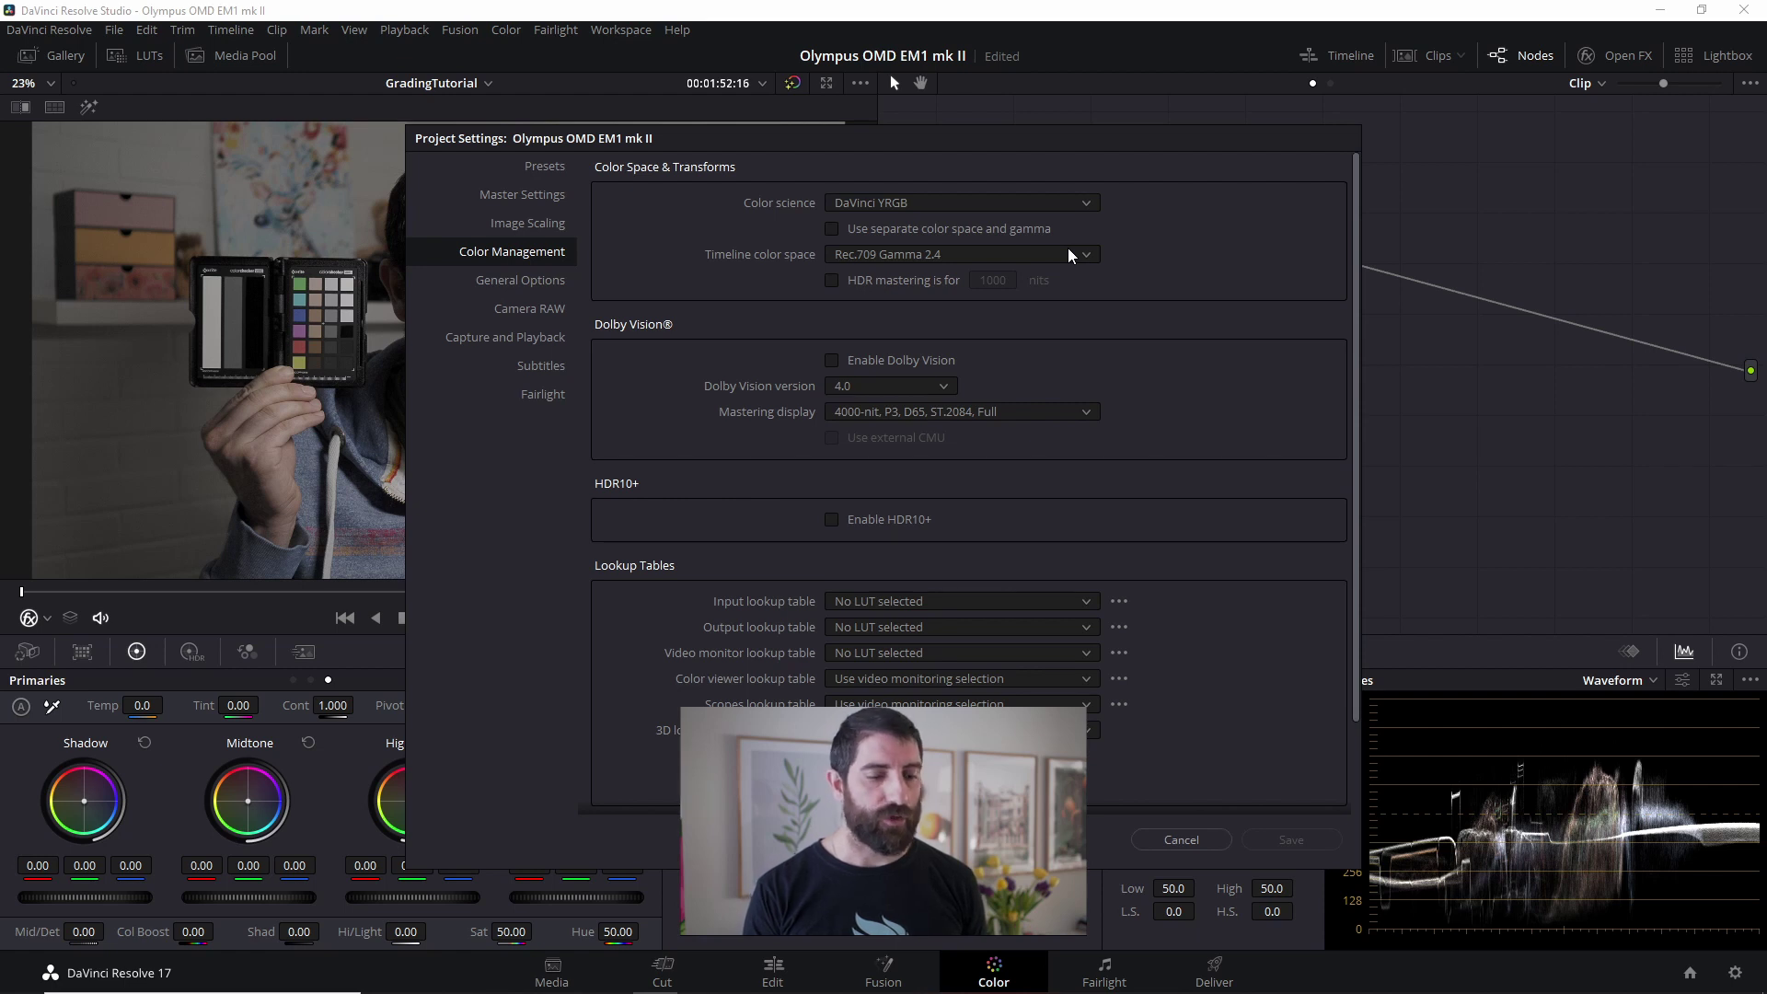
{"action": "left_click", "coordinate": [1183, 840]}
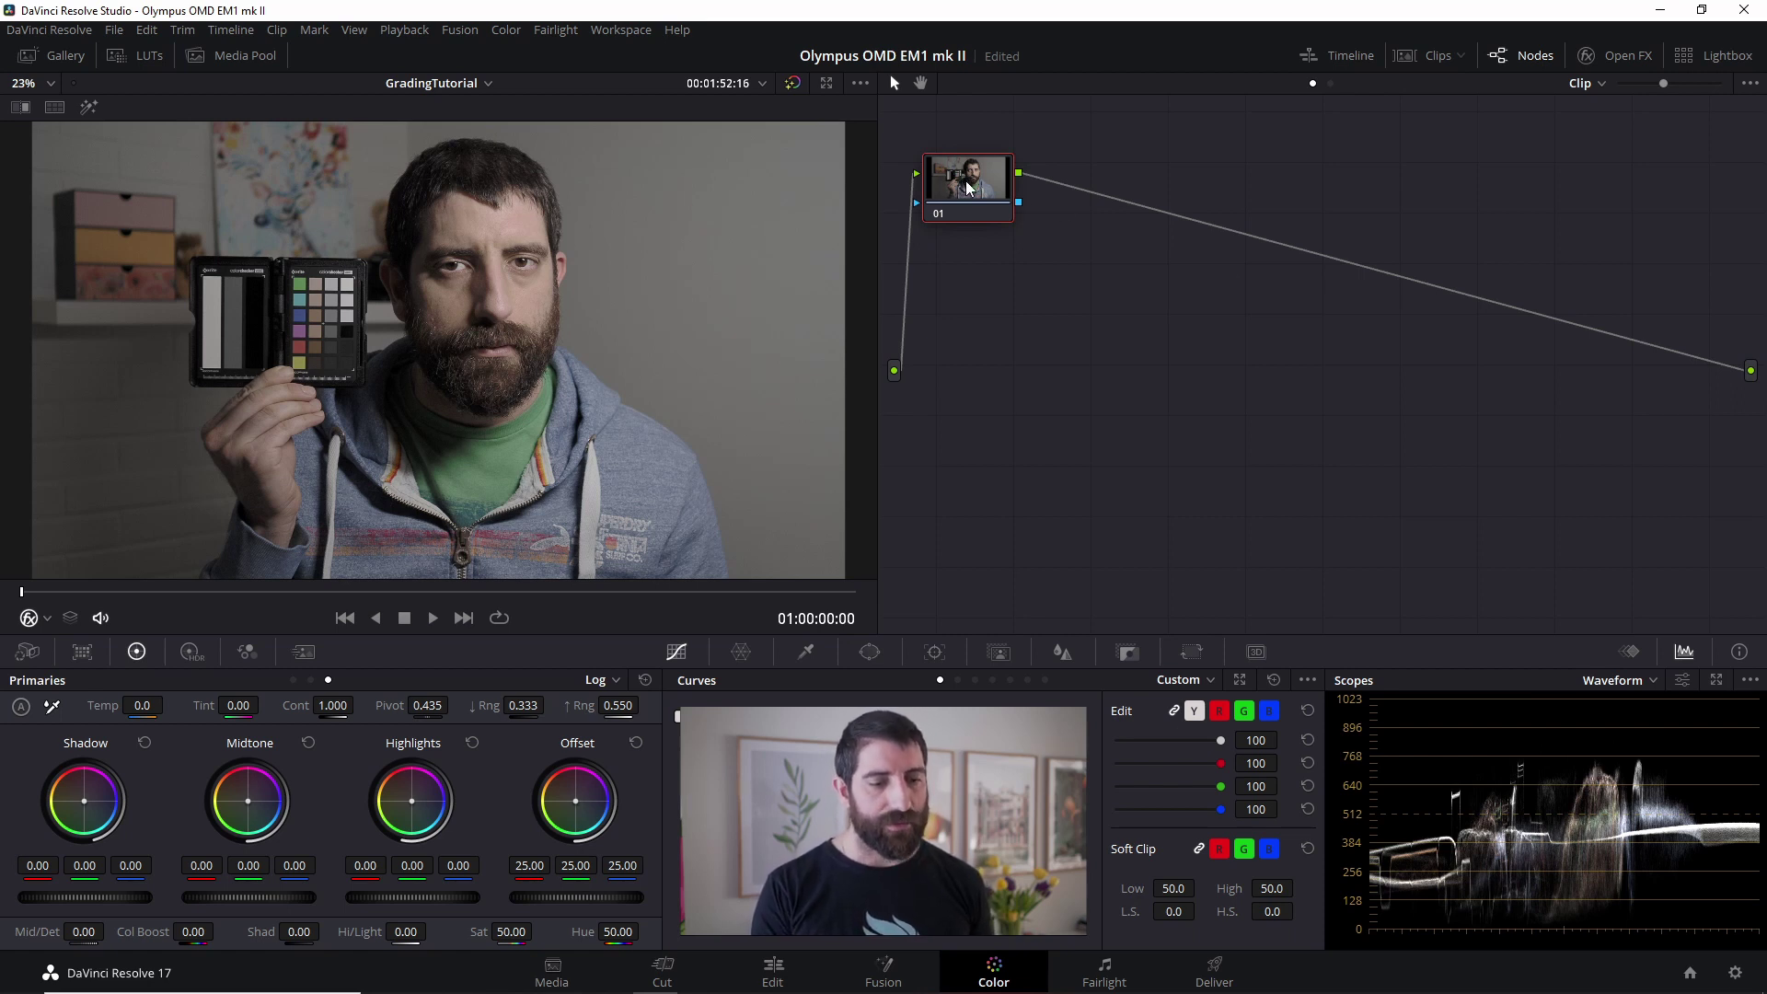
Add the Color Space Transform OpenFX effect to node 01 and expand its settings.
{"action": "left_click", "coordinate": [1608, 57]}
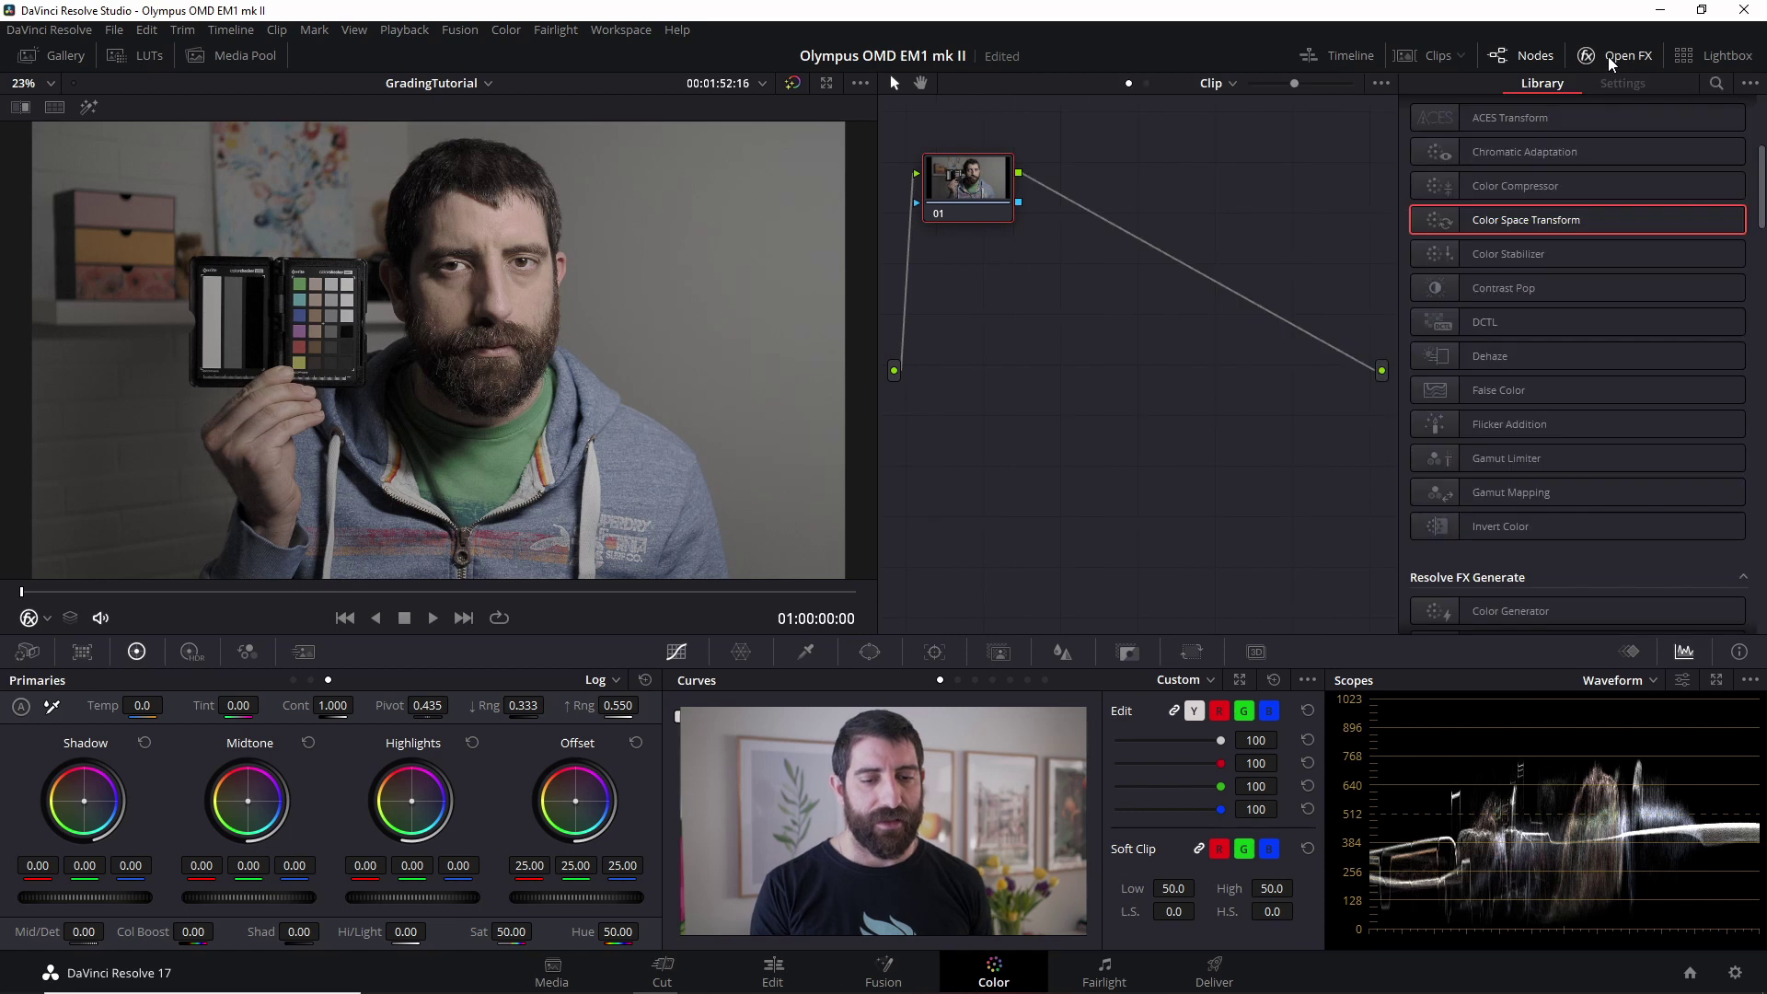
{"action": "left_click_drag", "start_coordinate": [1536, 220], "coordinate": [979, 195]}
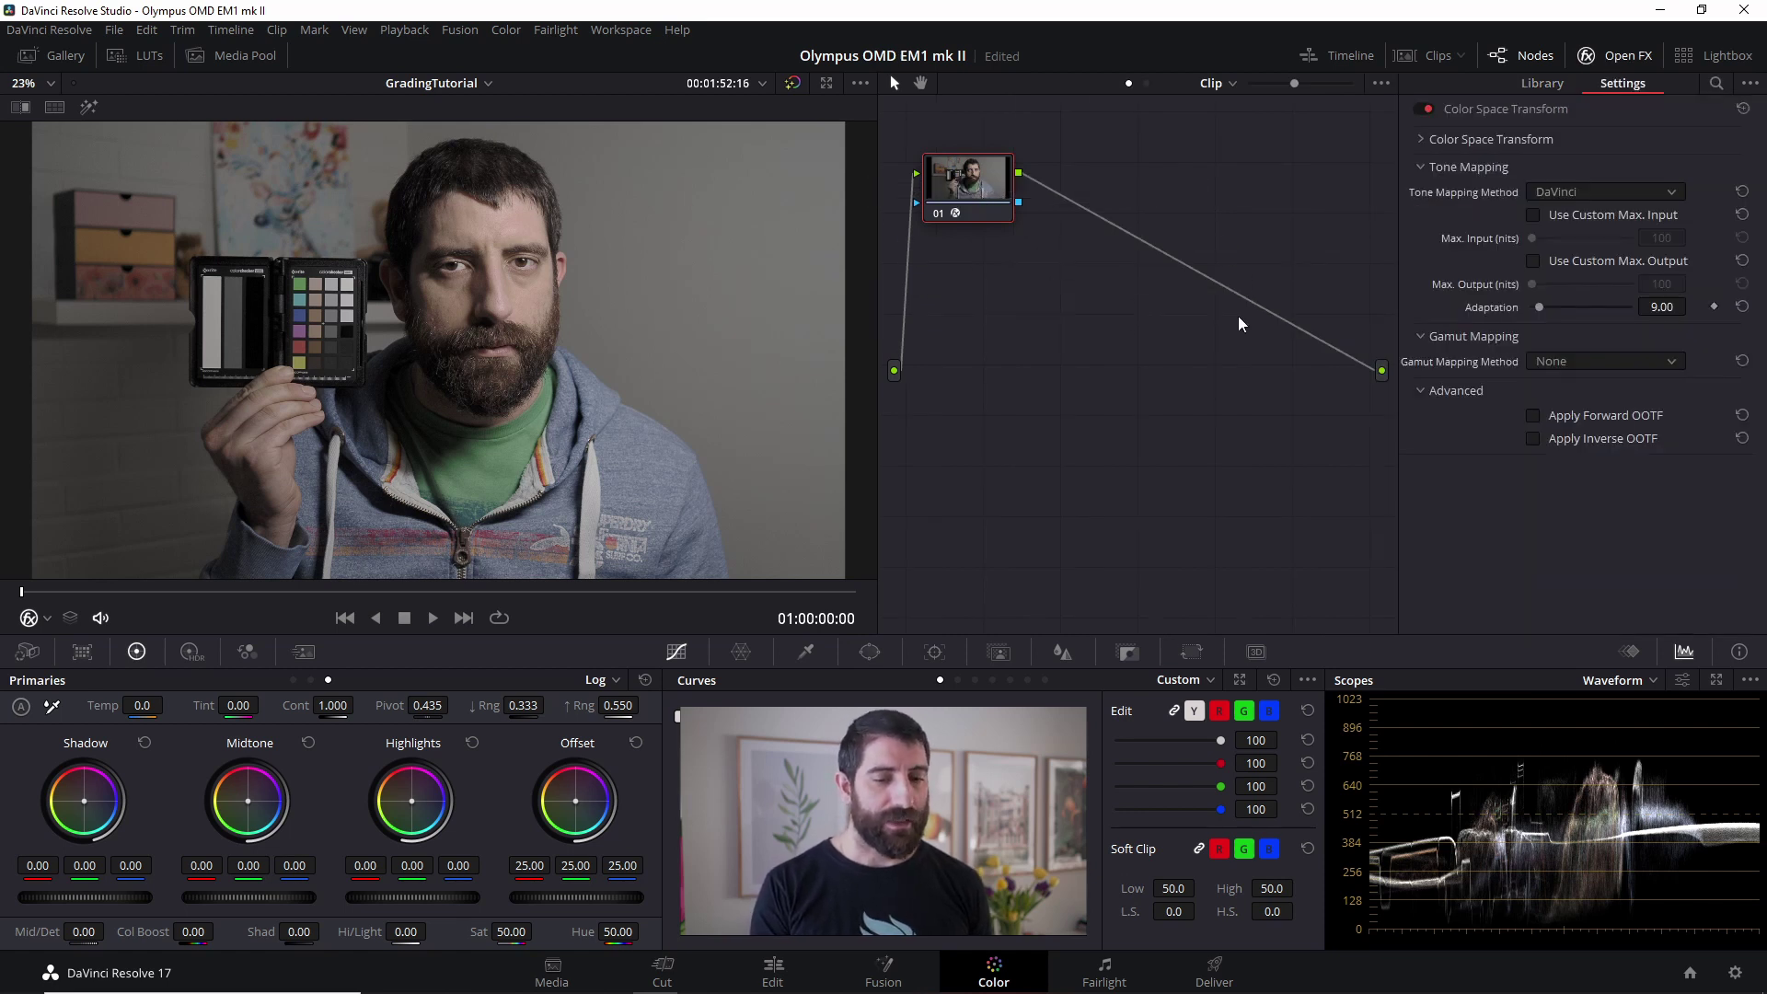
{"action": "left_click", "coordinate": [1429, 140]}
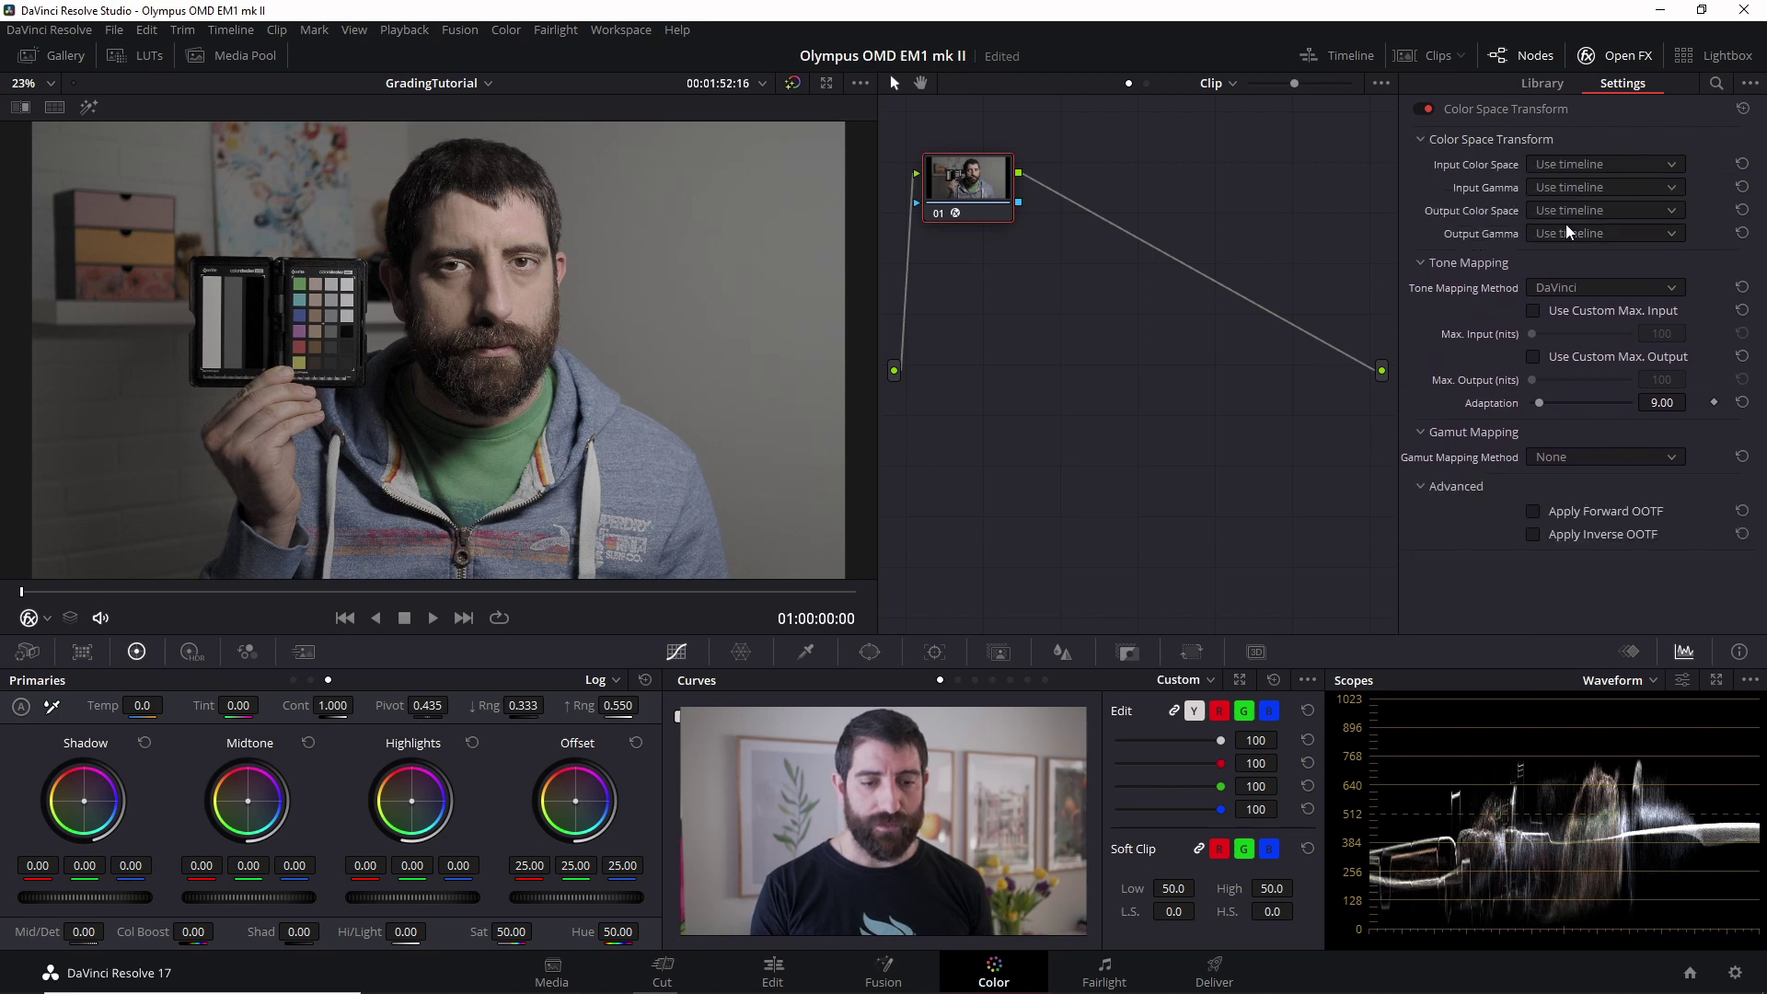
Review the Output Color Space and Input Gamma lists, leaving both at Use timeline.
{"action": "left_click", "coordinate": [1570, 214]}
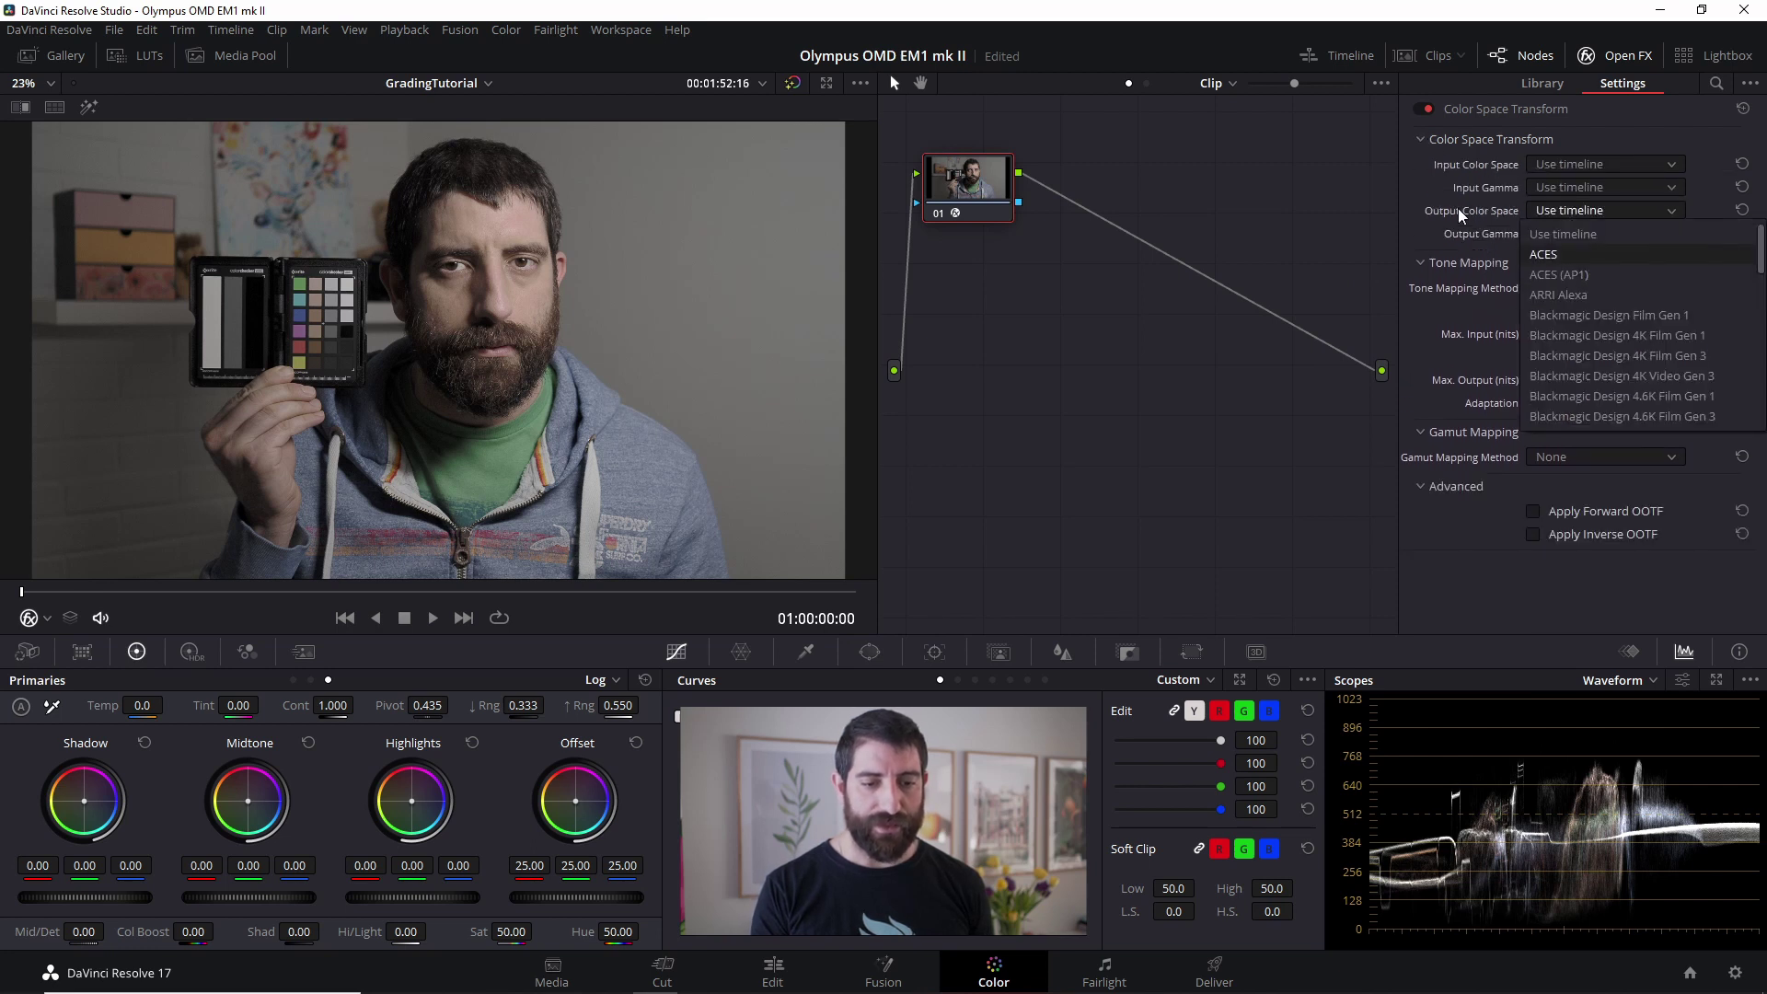
{"action": "left_click", "coordinate": [1429, 181]}
{"action": "left_click", "coordinate": [1671, 189]}
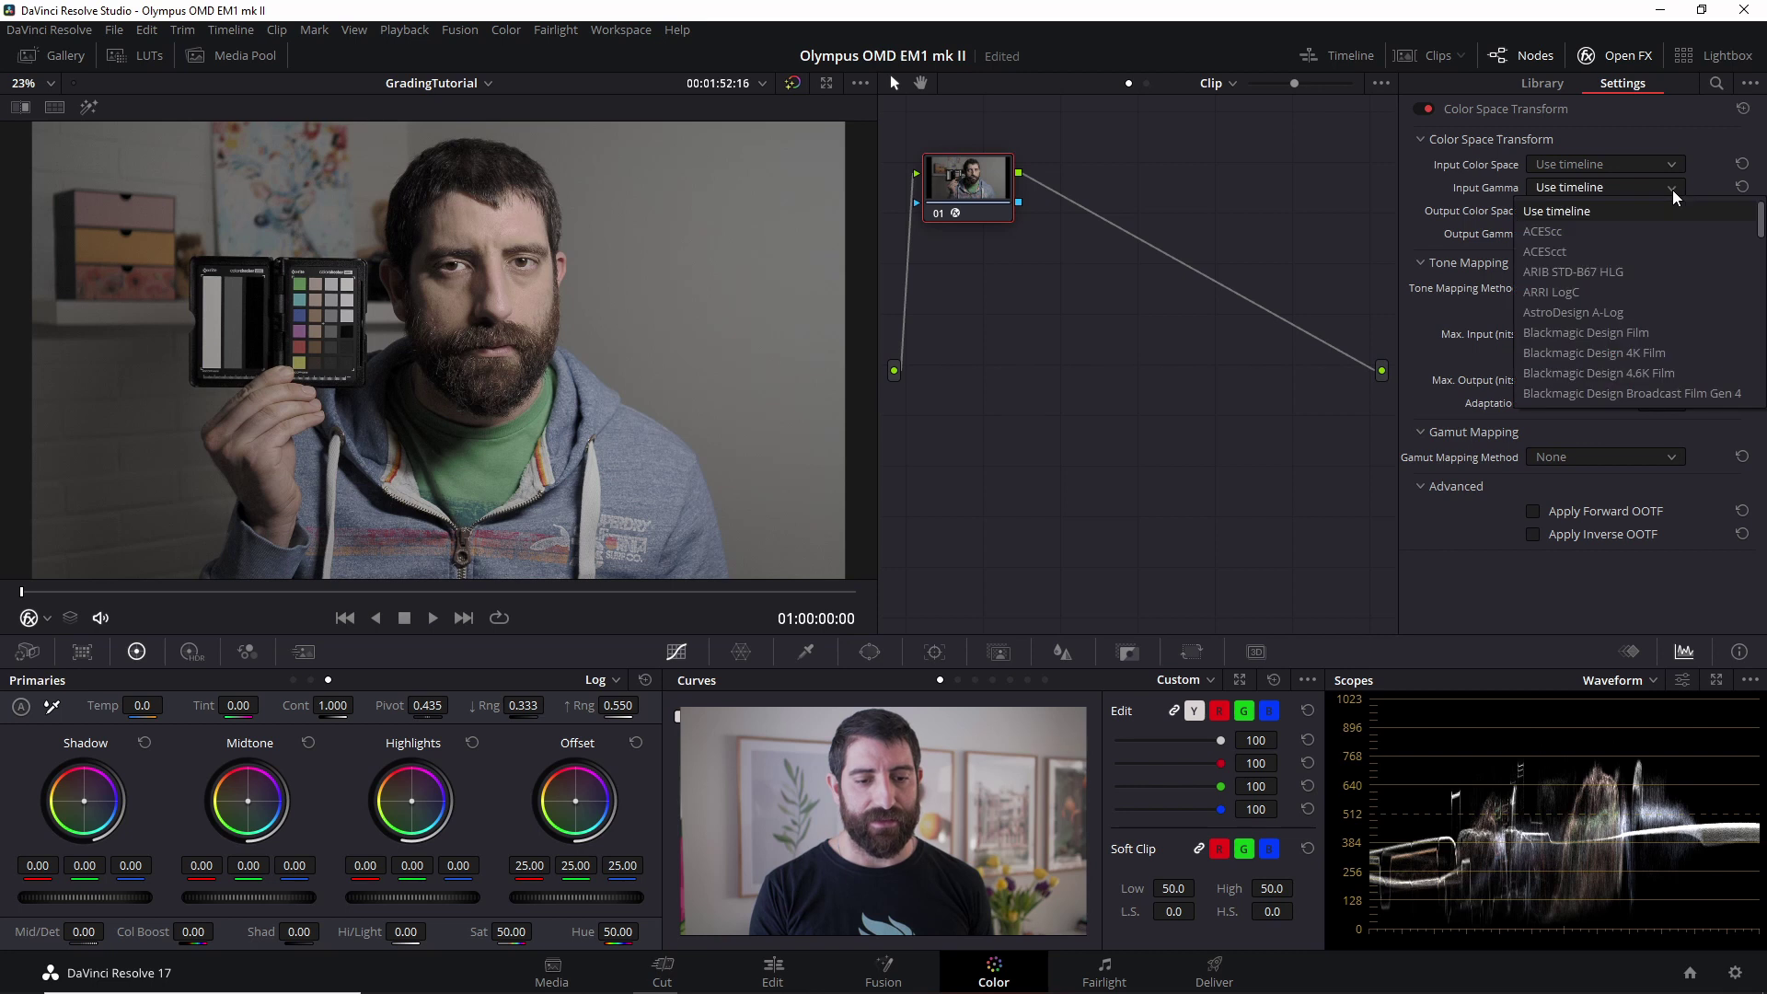
{"action": "left_click_drag", "start_coordinate": [1760, 231], "coordinate": [1760, 259]}
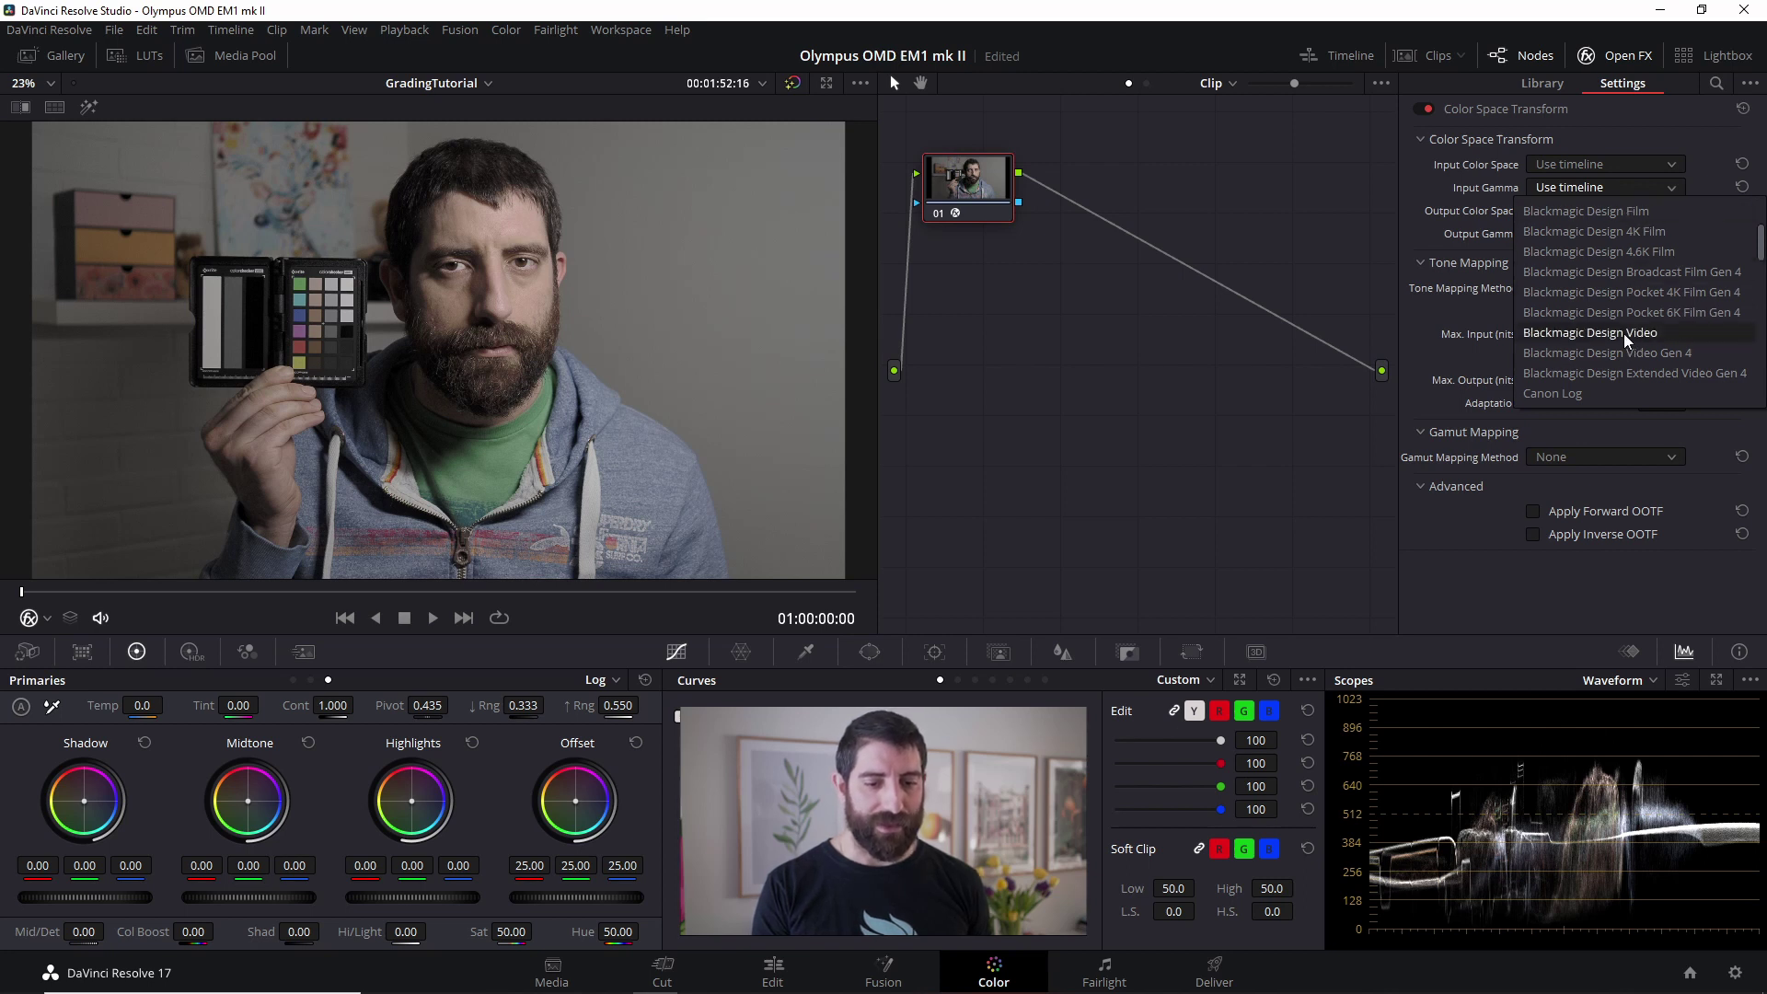
{"action": "left_click_drag", "start_coordinate": [1762, 242], "coordinate": [1763, 273]}
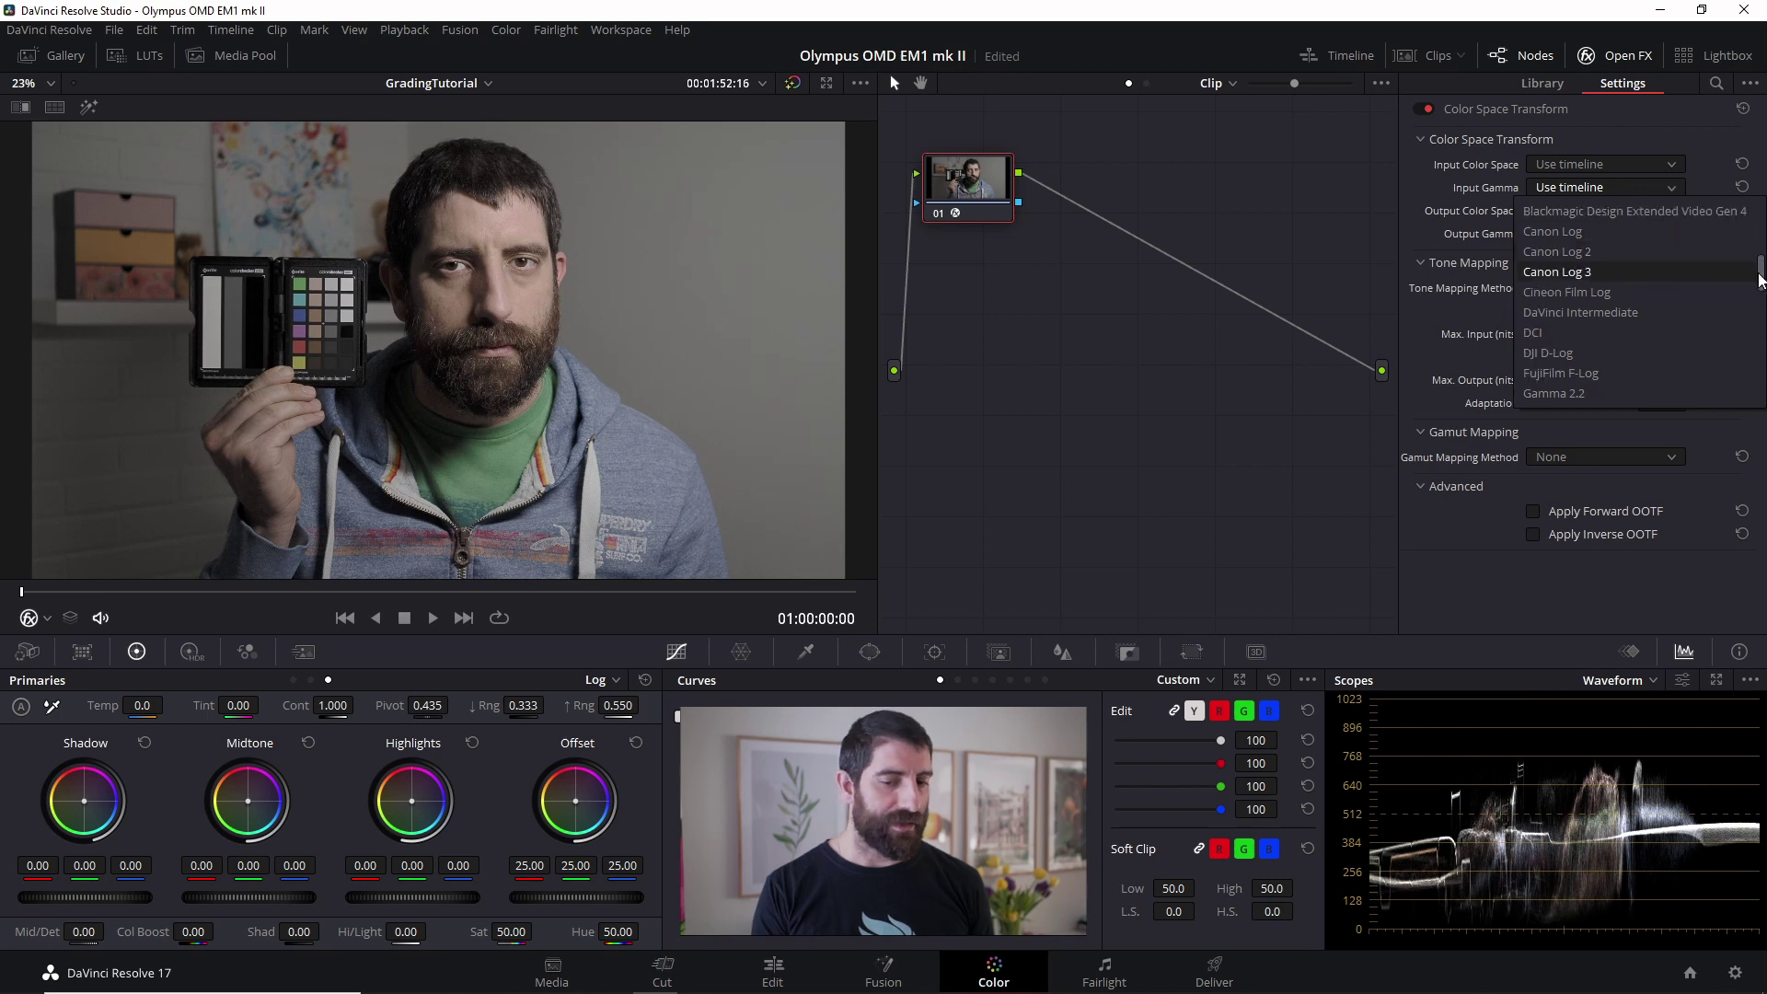
{"action": "left_click_drag", "start_coordinate": [1760, 280], "coordinate": [1762, 364]}
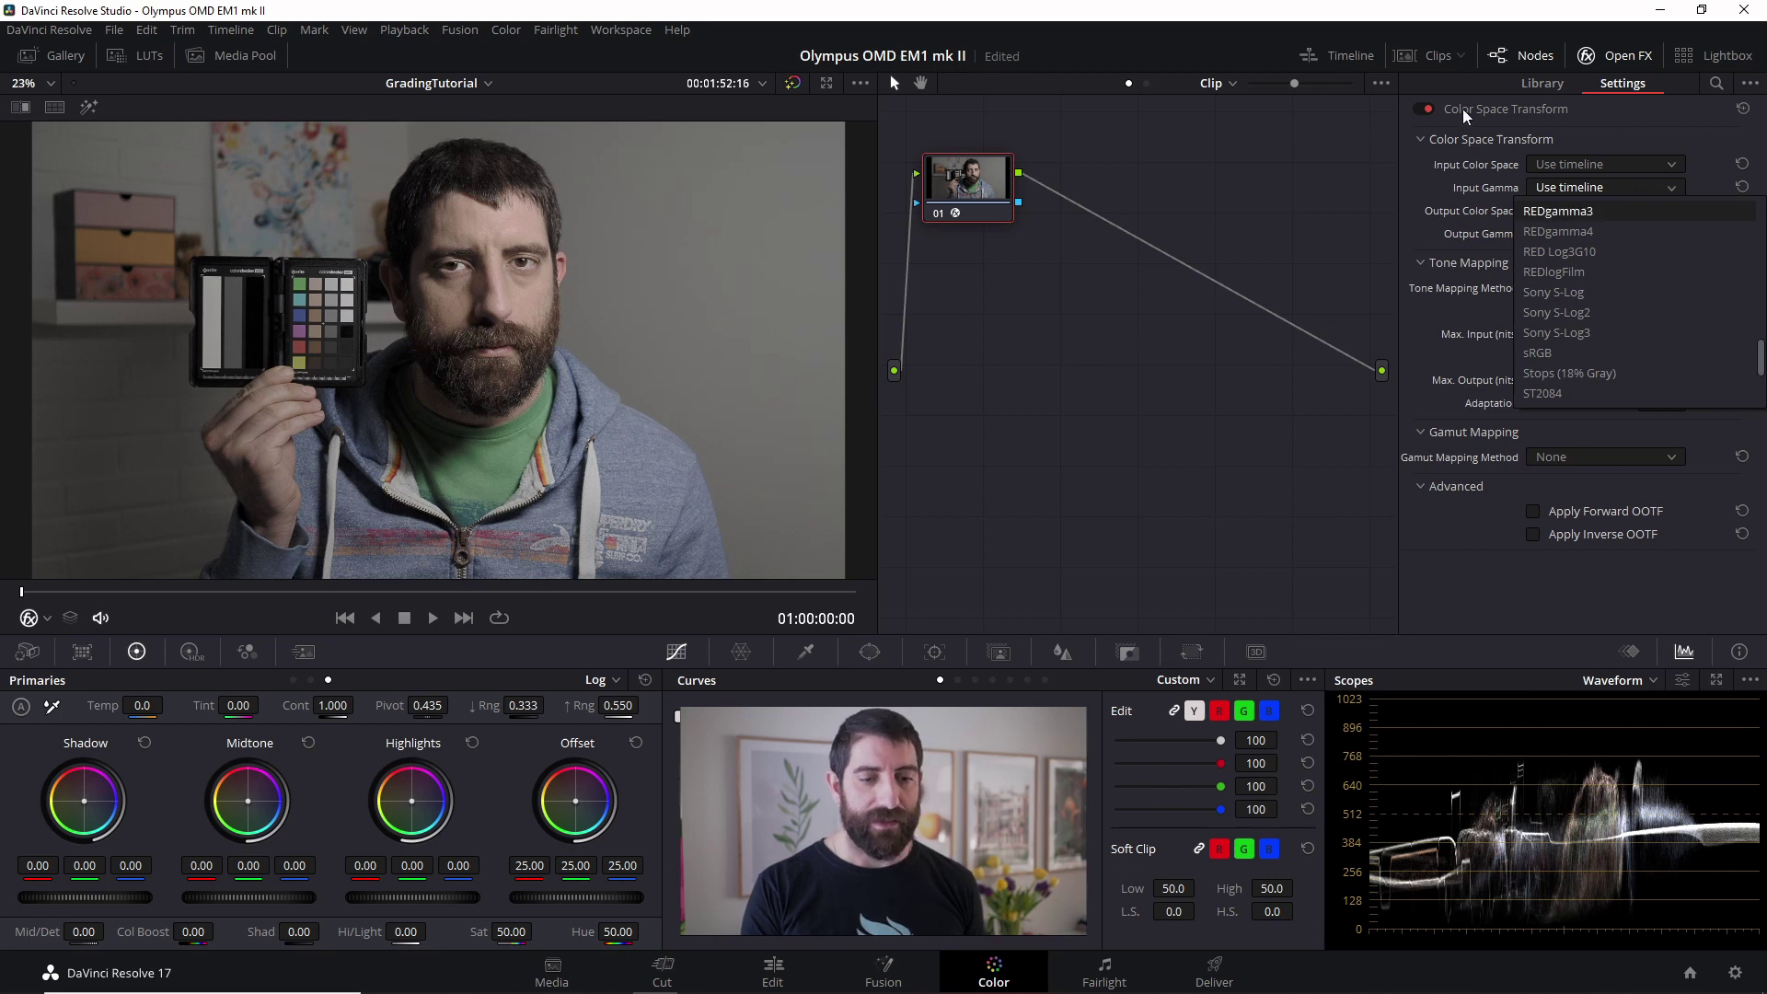
{"action": "left_click", "coordinate": [1599, 56]}
Reset node 01's grade to remove the Color Space Transform.
{"action": "left_click", "coordinate": [1599, 56]}
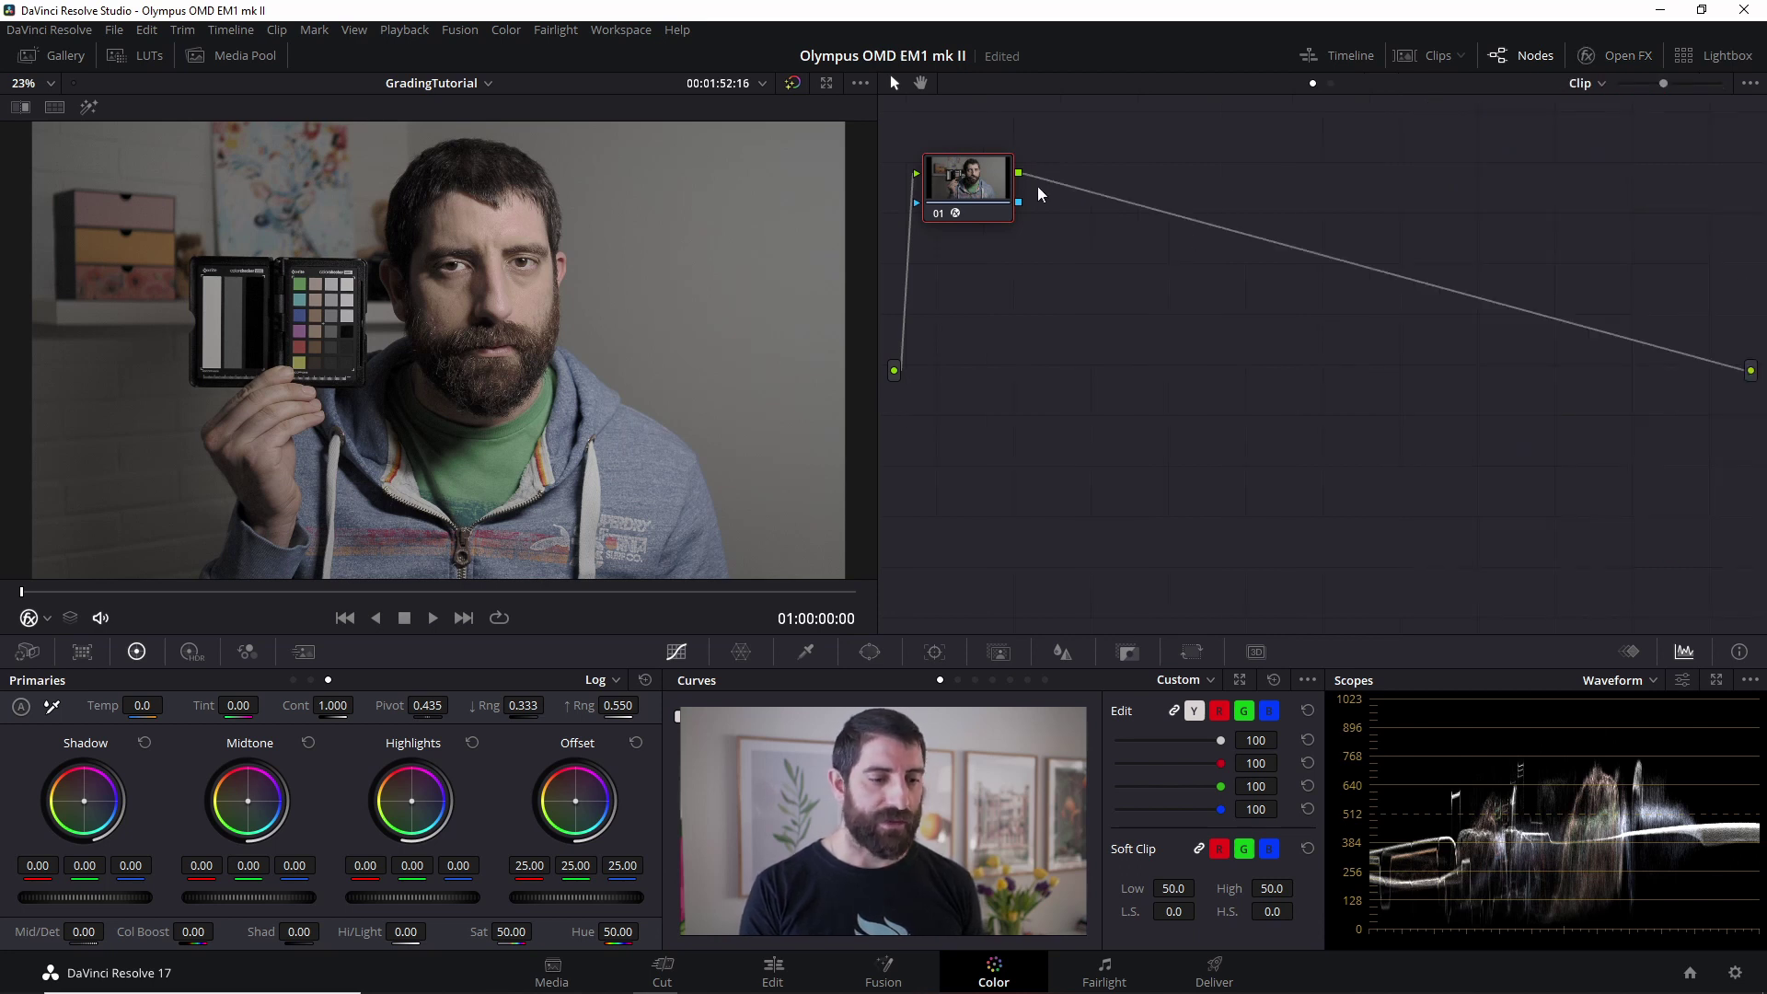
{"action": "right_click", "coordinate": [968, 180]}
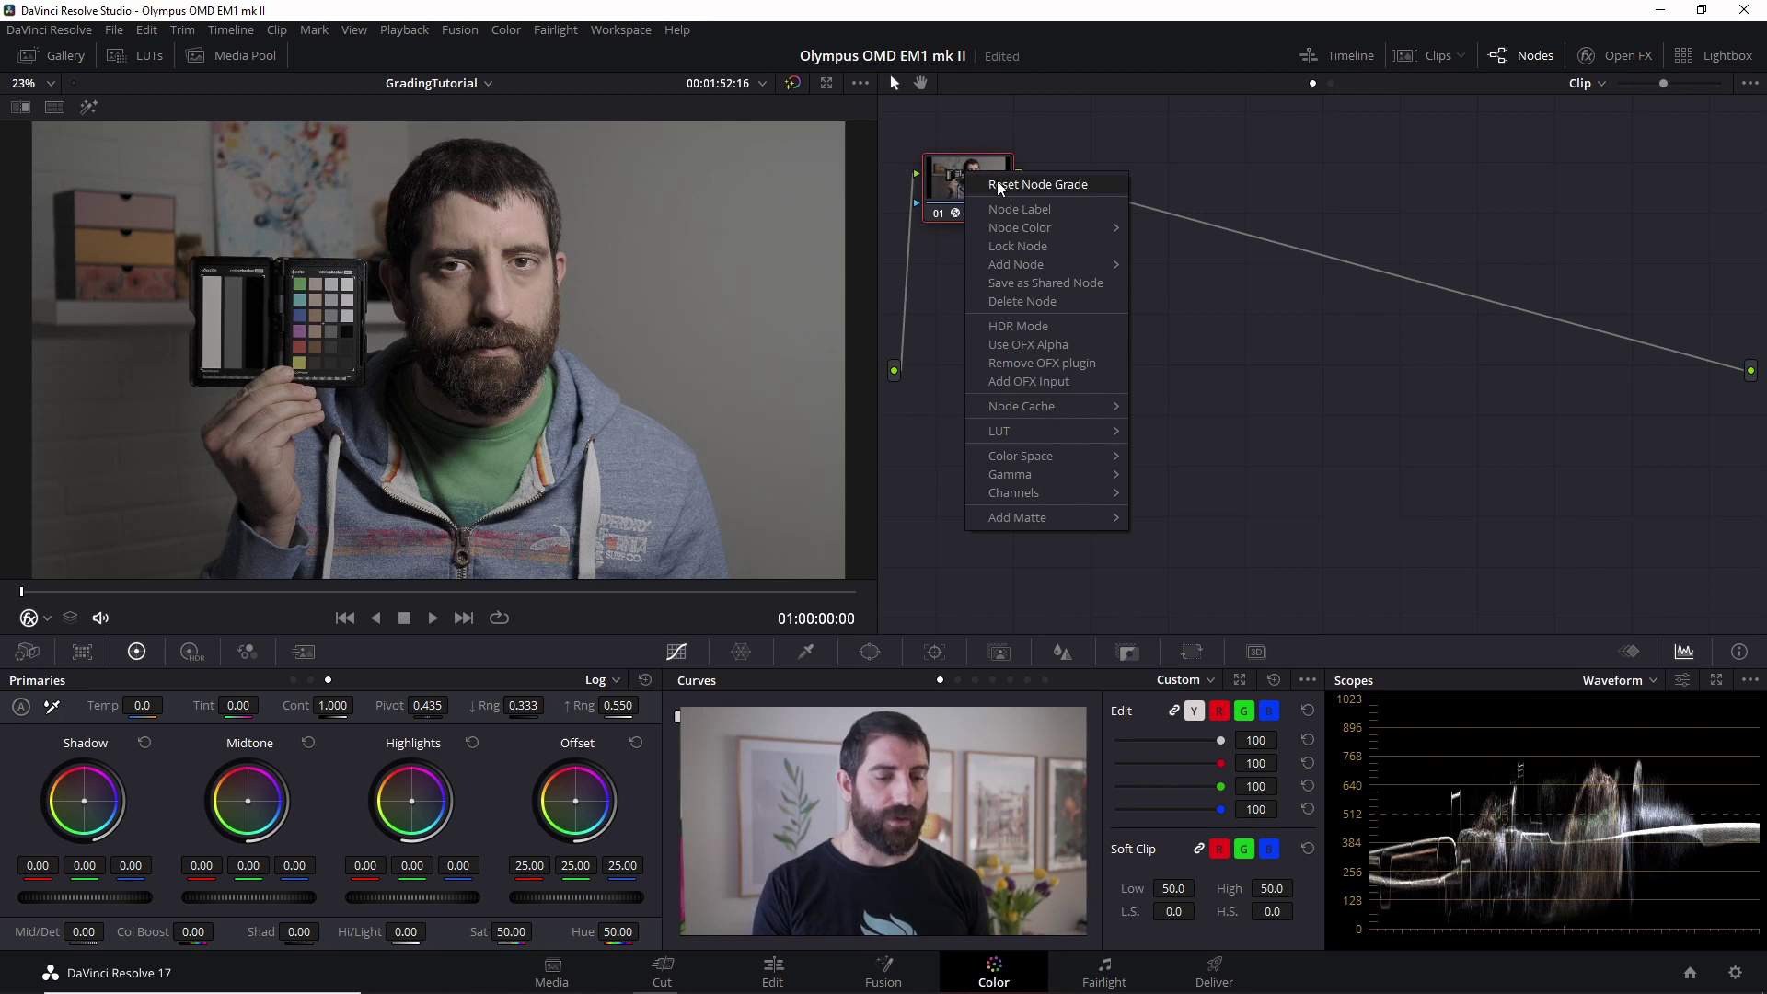
{"action": "left_click", "coordinate": [999, 185]}
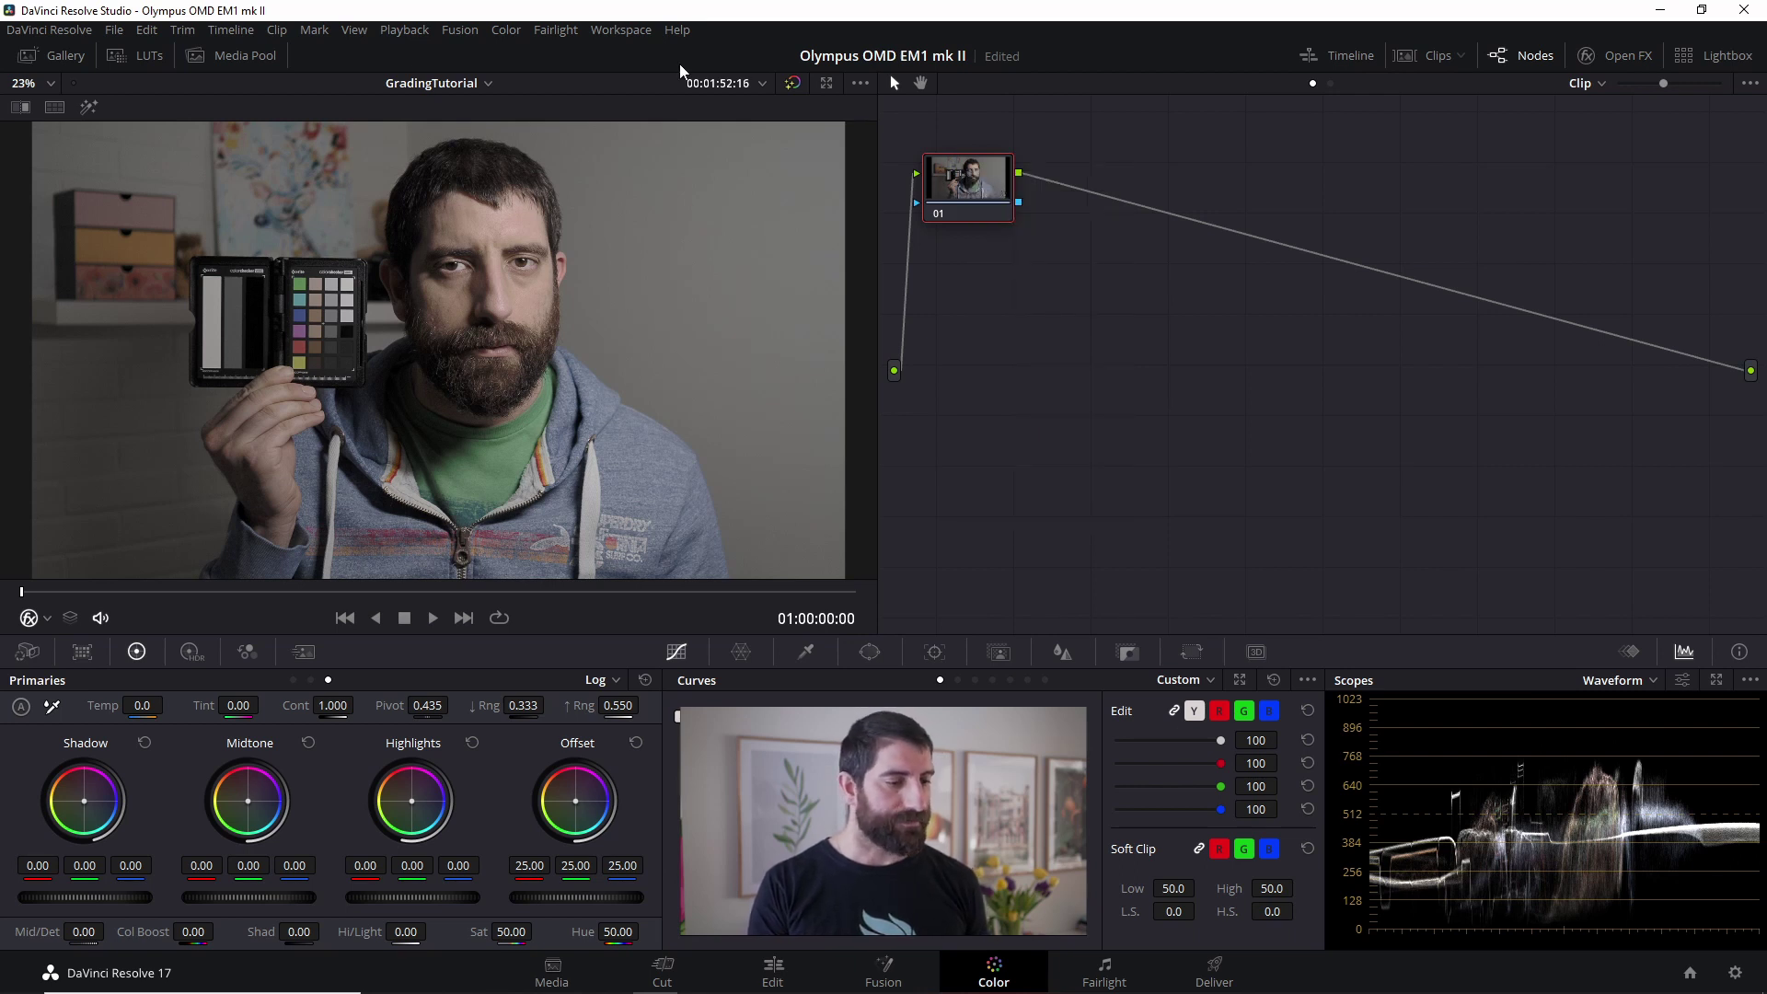
Apply the Olympus Rec709 LUT to node 01 and close the LUT browser.
{"action": "left_click", "coordinate": [117, 57]}
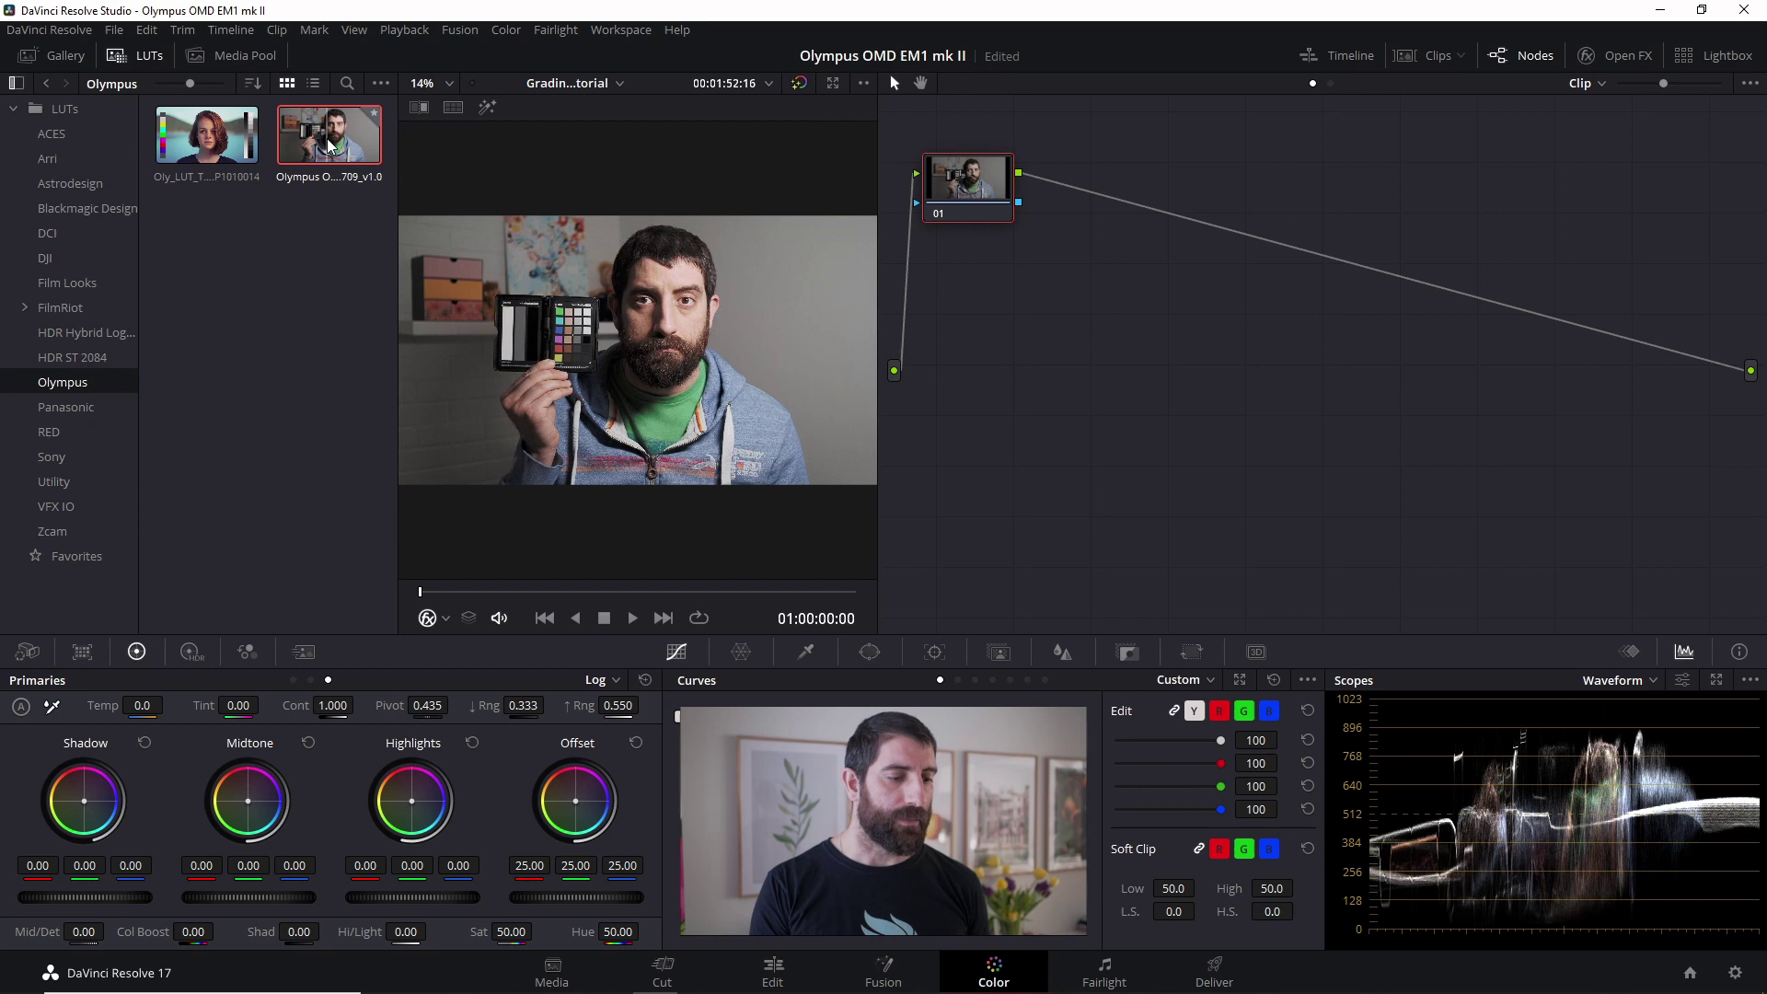
{"action": "left_click_drag", "start_coordinate": [327, 138], "coordinate": [975, 208]}
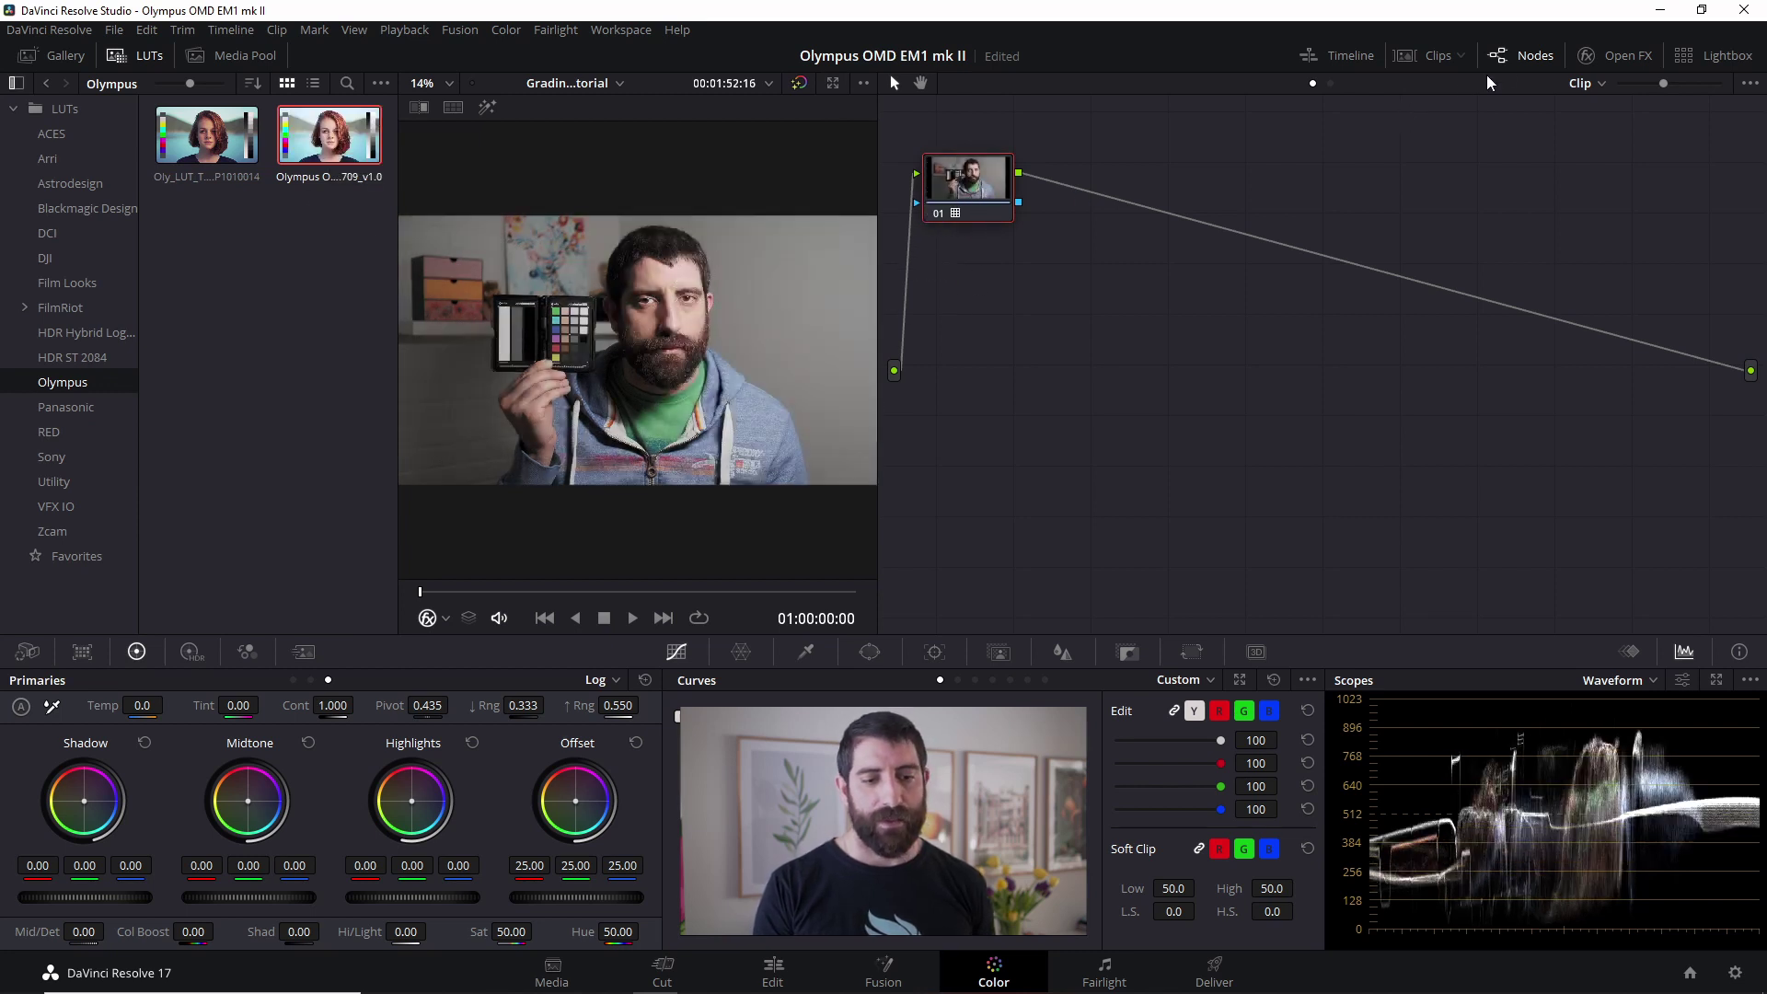
{"action": "left_click", "coordinate": [148, 57]}
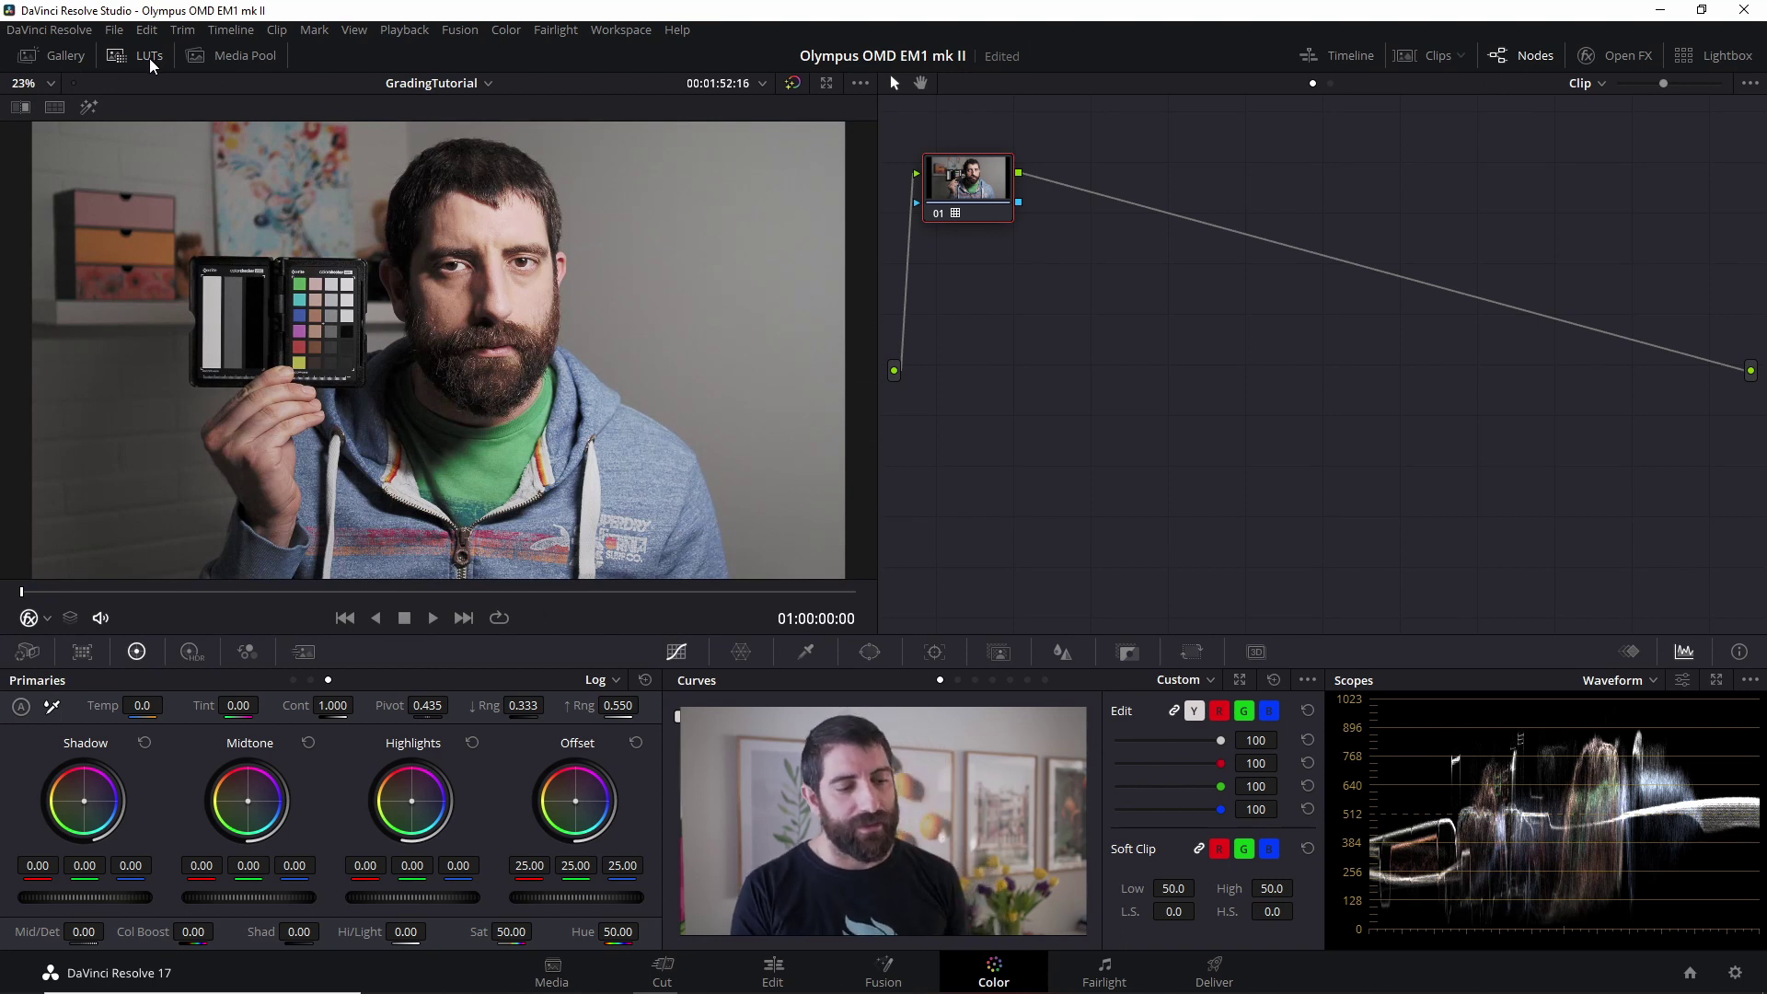
Centre the LUT node, add a serial node after it and another node before it.
{"action": "left_click_drag", "start_coordinate": [951, 189], "coordinate": [1249, 350]}
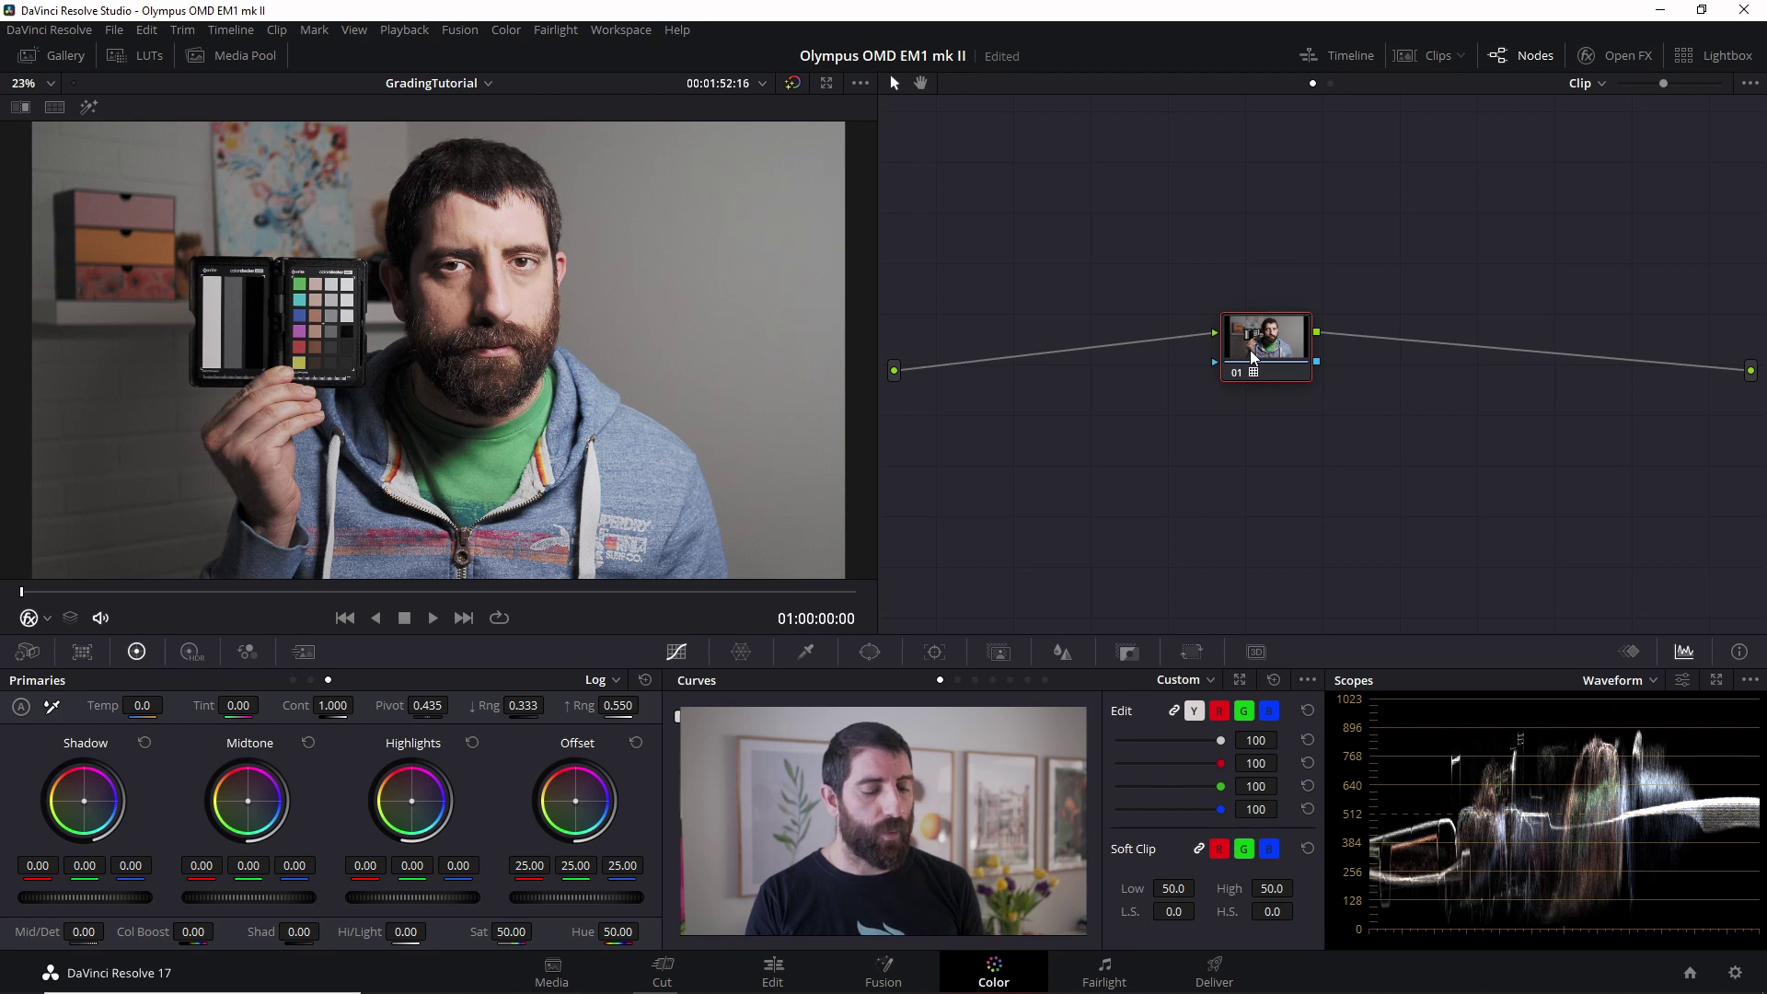
{"action": "key", "text": "alt+s"}
{"action": "left_click_drag", "start_coordinate": [1366, 367], "coordinate": [1394, 363]}
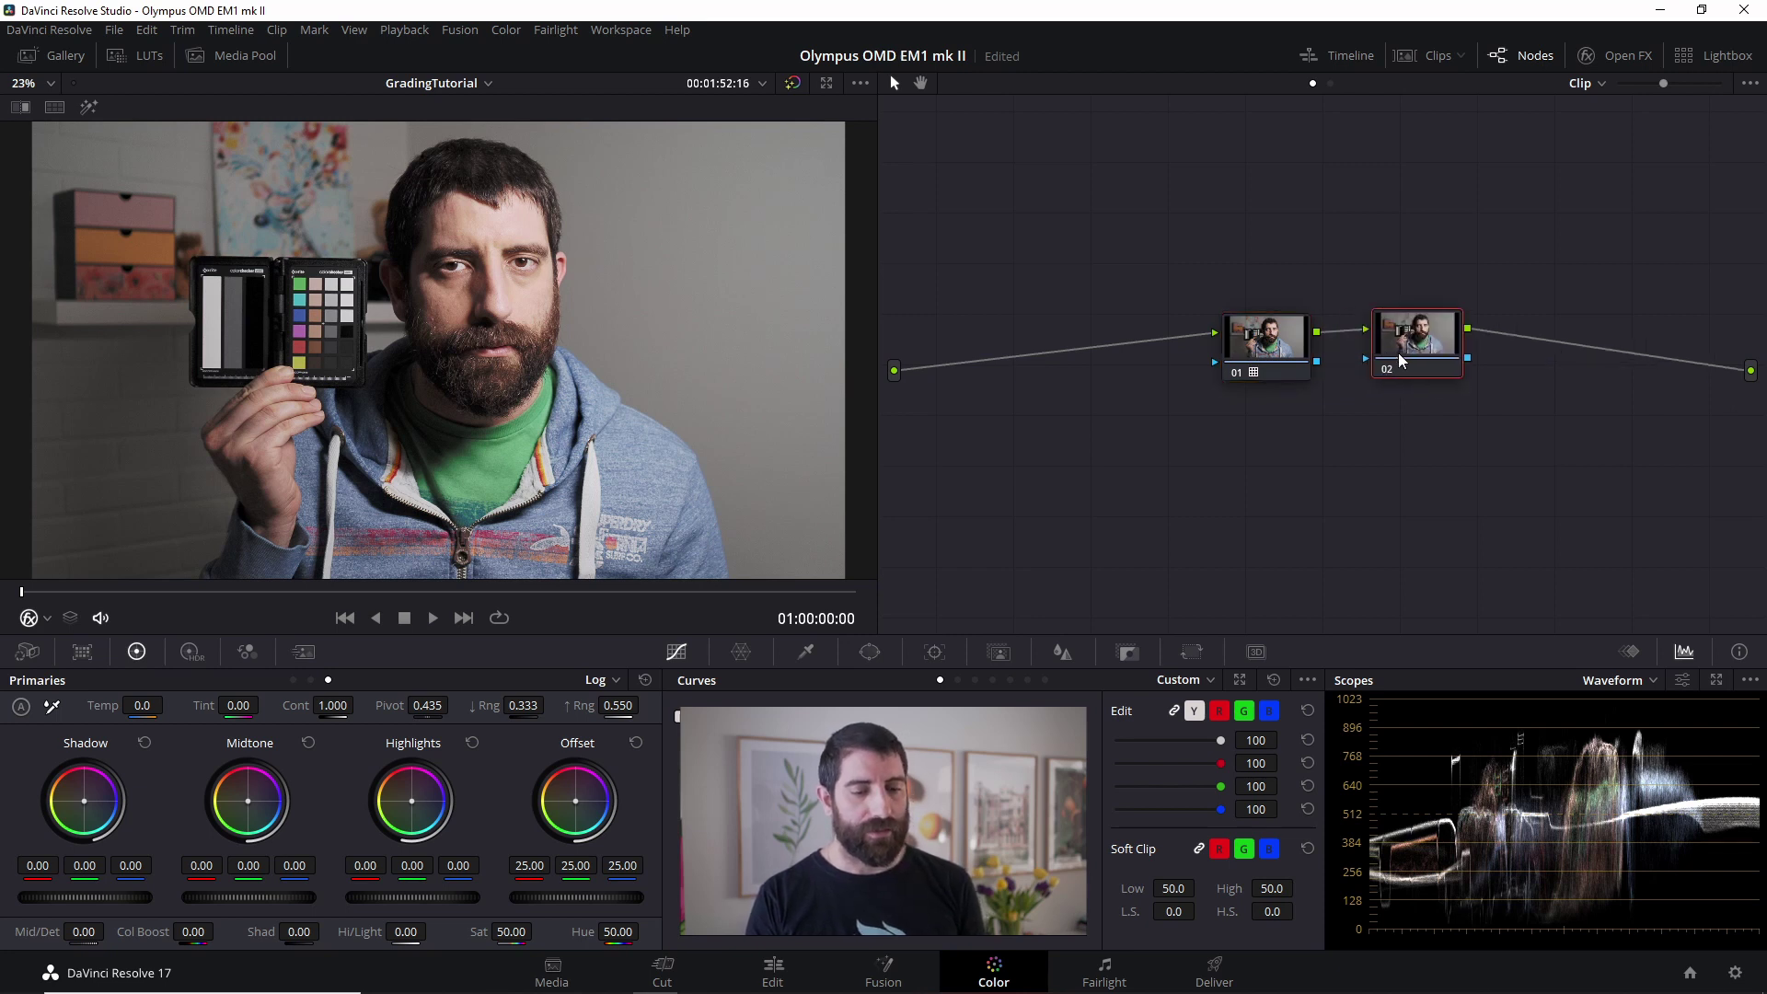
{"action": "left_click", "coordinate": [1277, 348]}
{"action": "key", "text": "shift+s"}
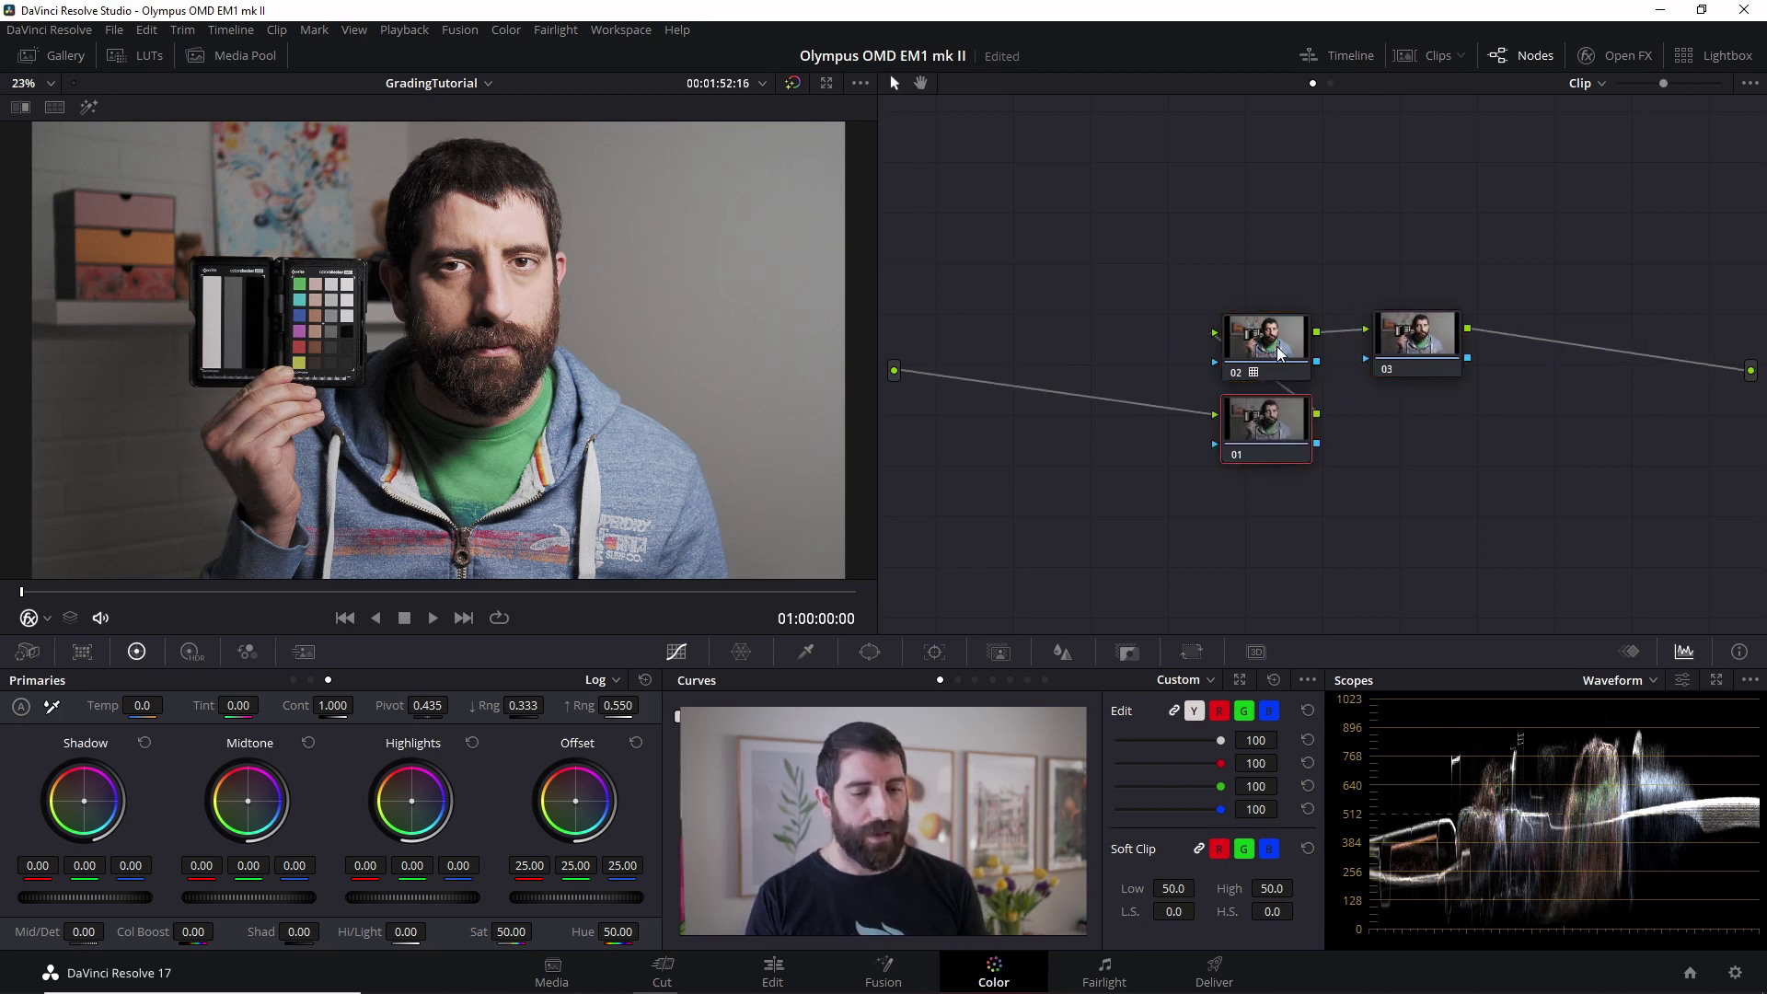
{"action": "left_click_drag", "start_coordinate": [1270, 423], "coordinate": [1082, 346]}
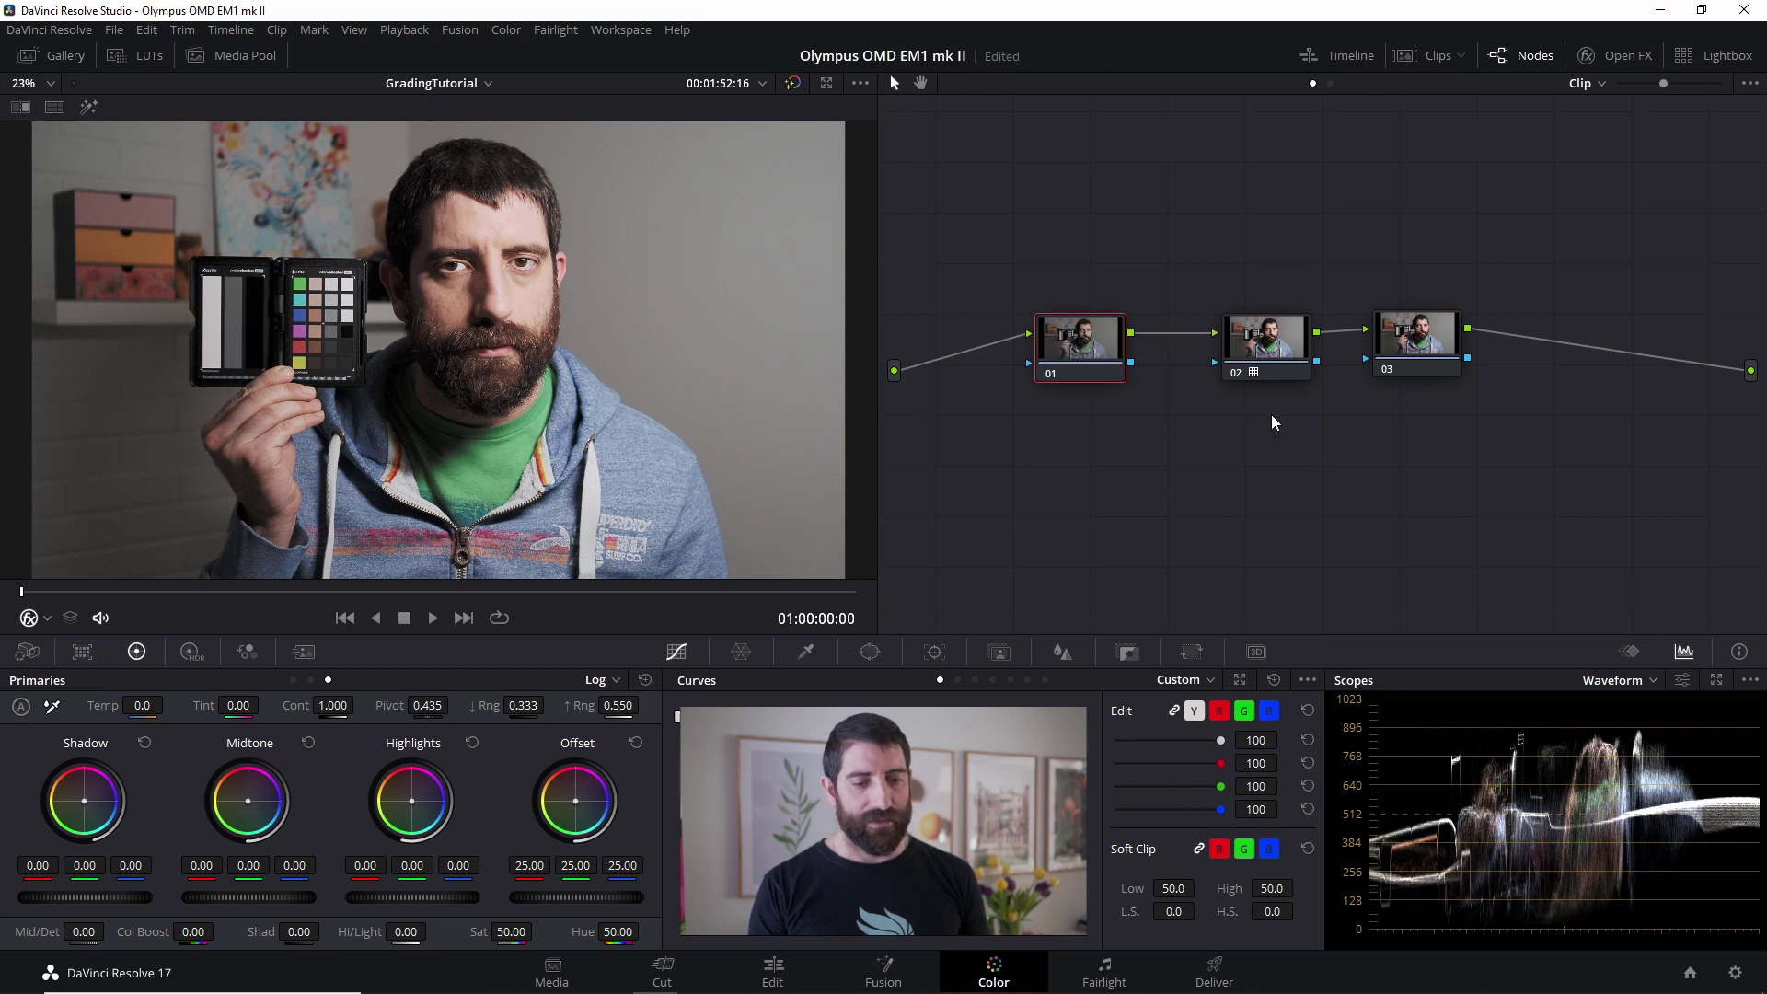
{"action": "left_click", "coordinate": [1263, 351]}
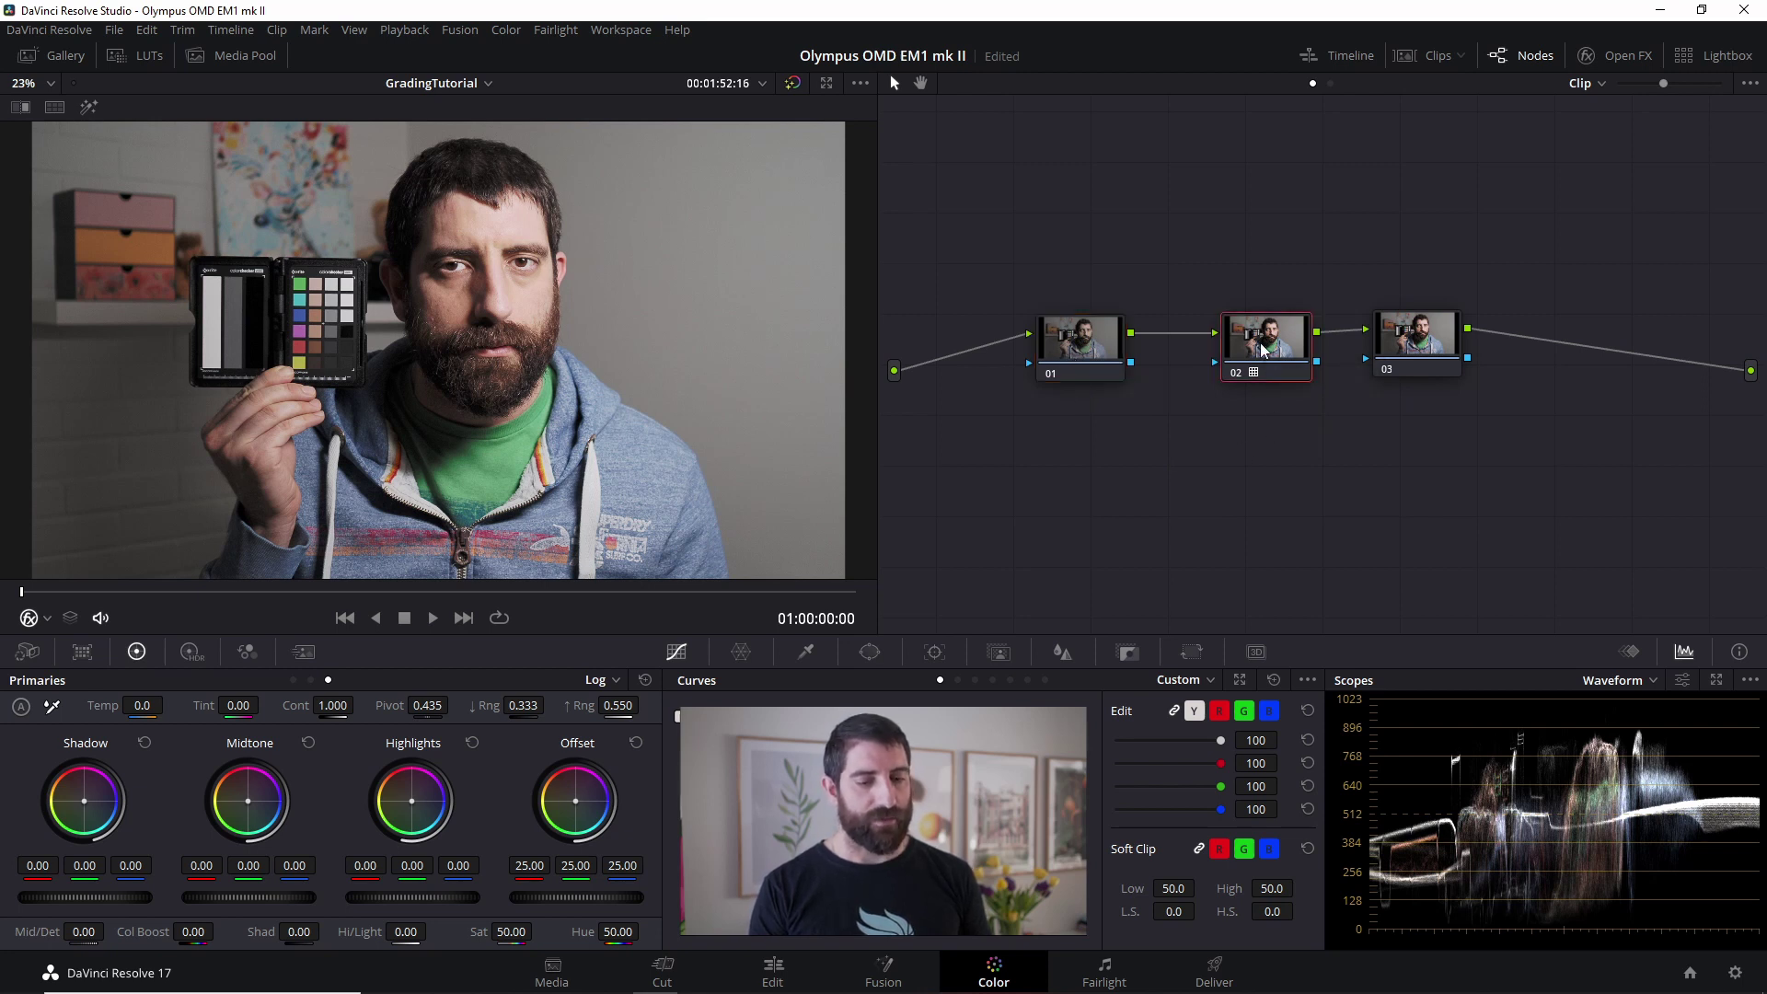
{"action": "left_click", "coordinate": [1402, 352]}
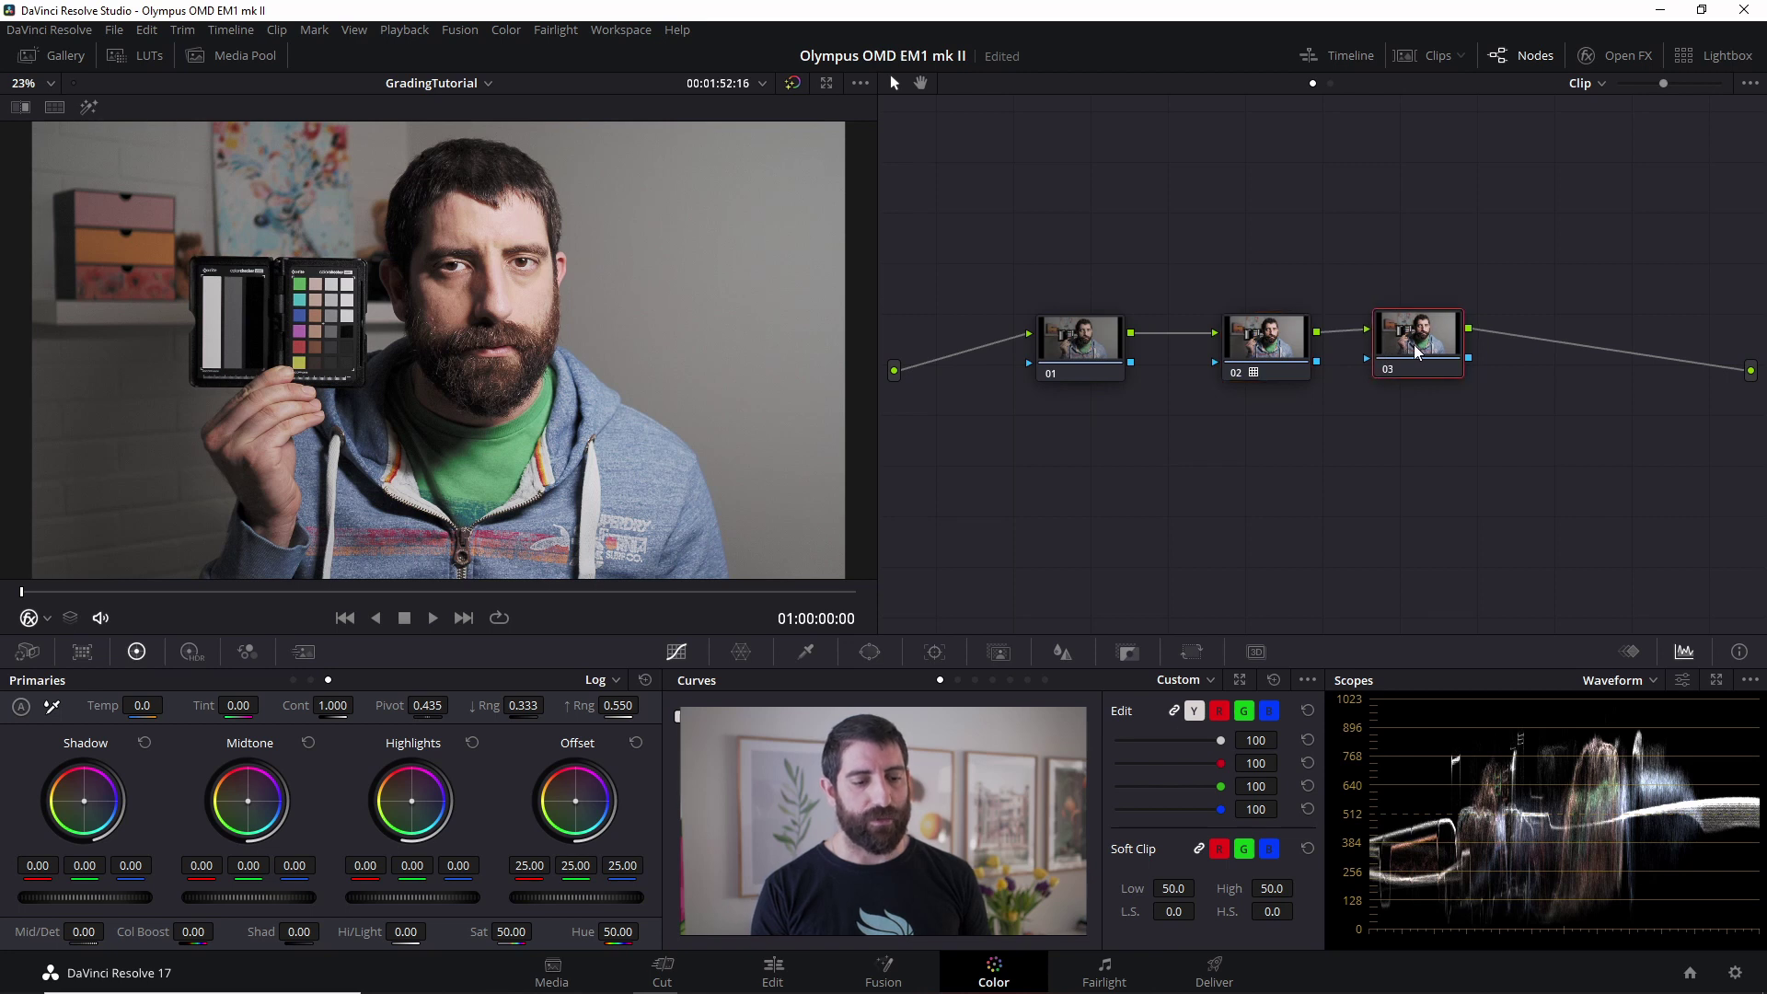
{"action": "left_click_drag", "start_coordinate": [1412, 345], "coordinate": [1419, 348]}
{"action": "left_click", "coordinate": [1239, 346]}
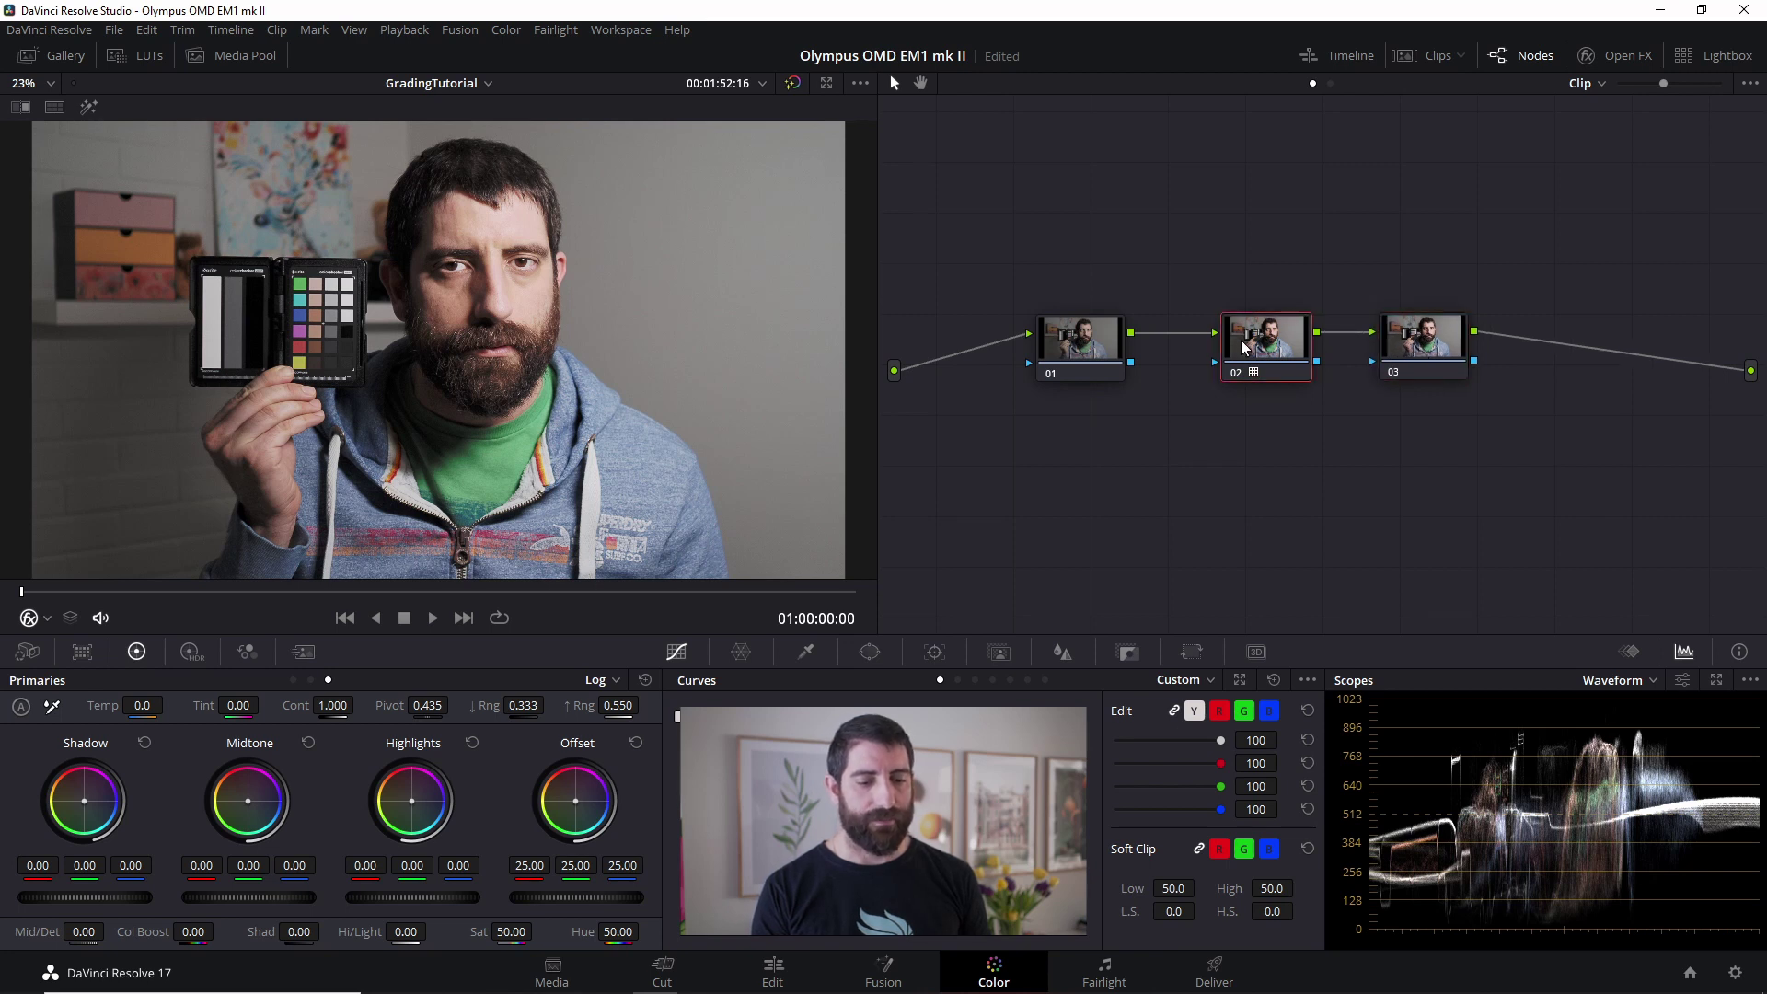
{"action": "left_click", "coordinate": [1095, 337]}
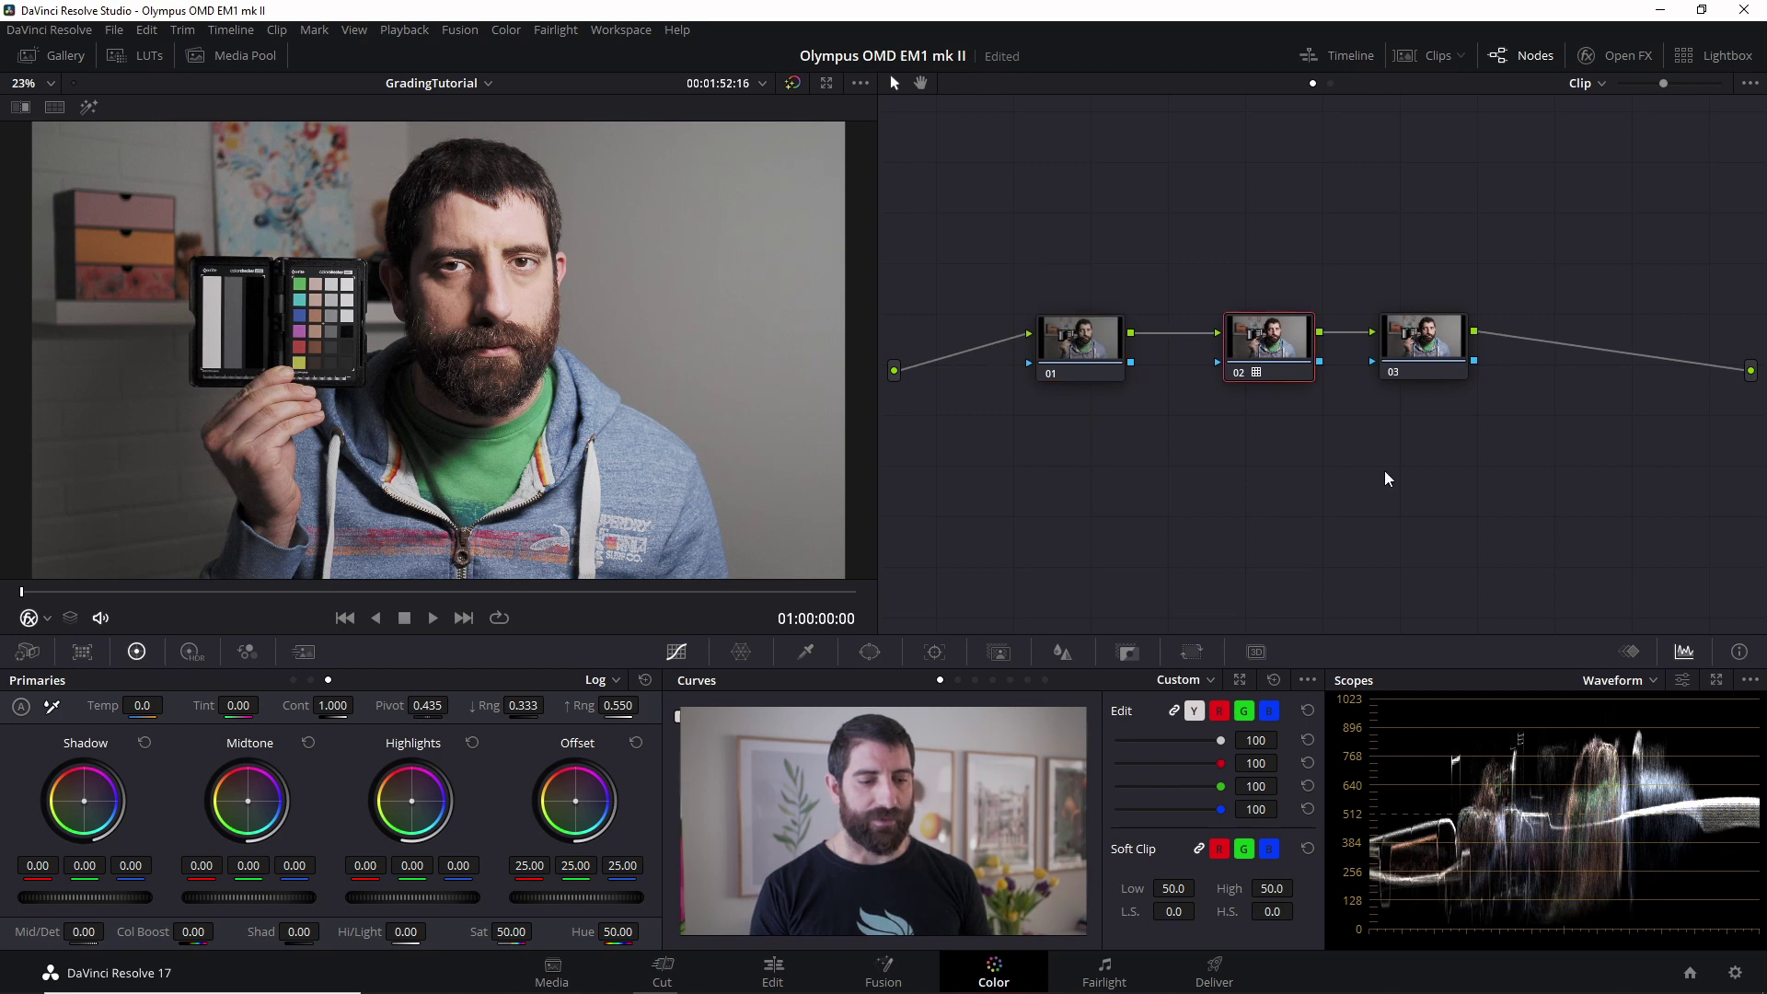
{"action": "left_click", "coordinate": [1412, 352]}
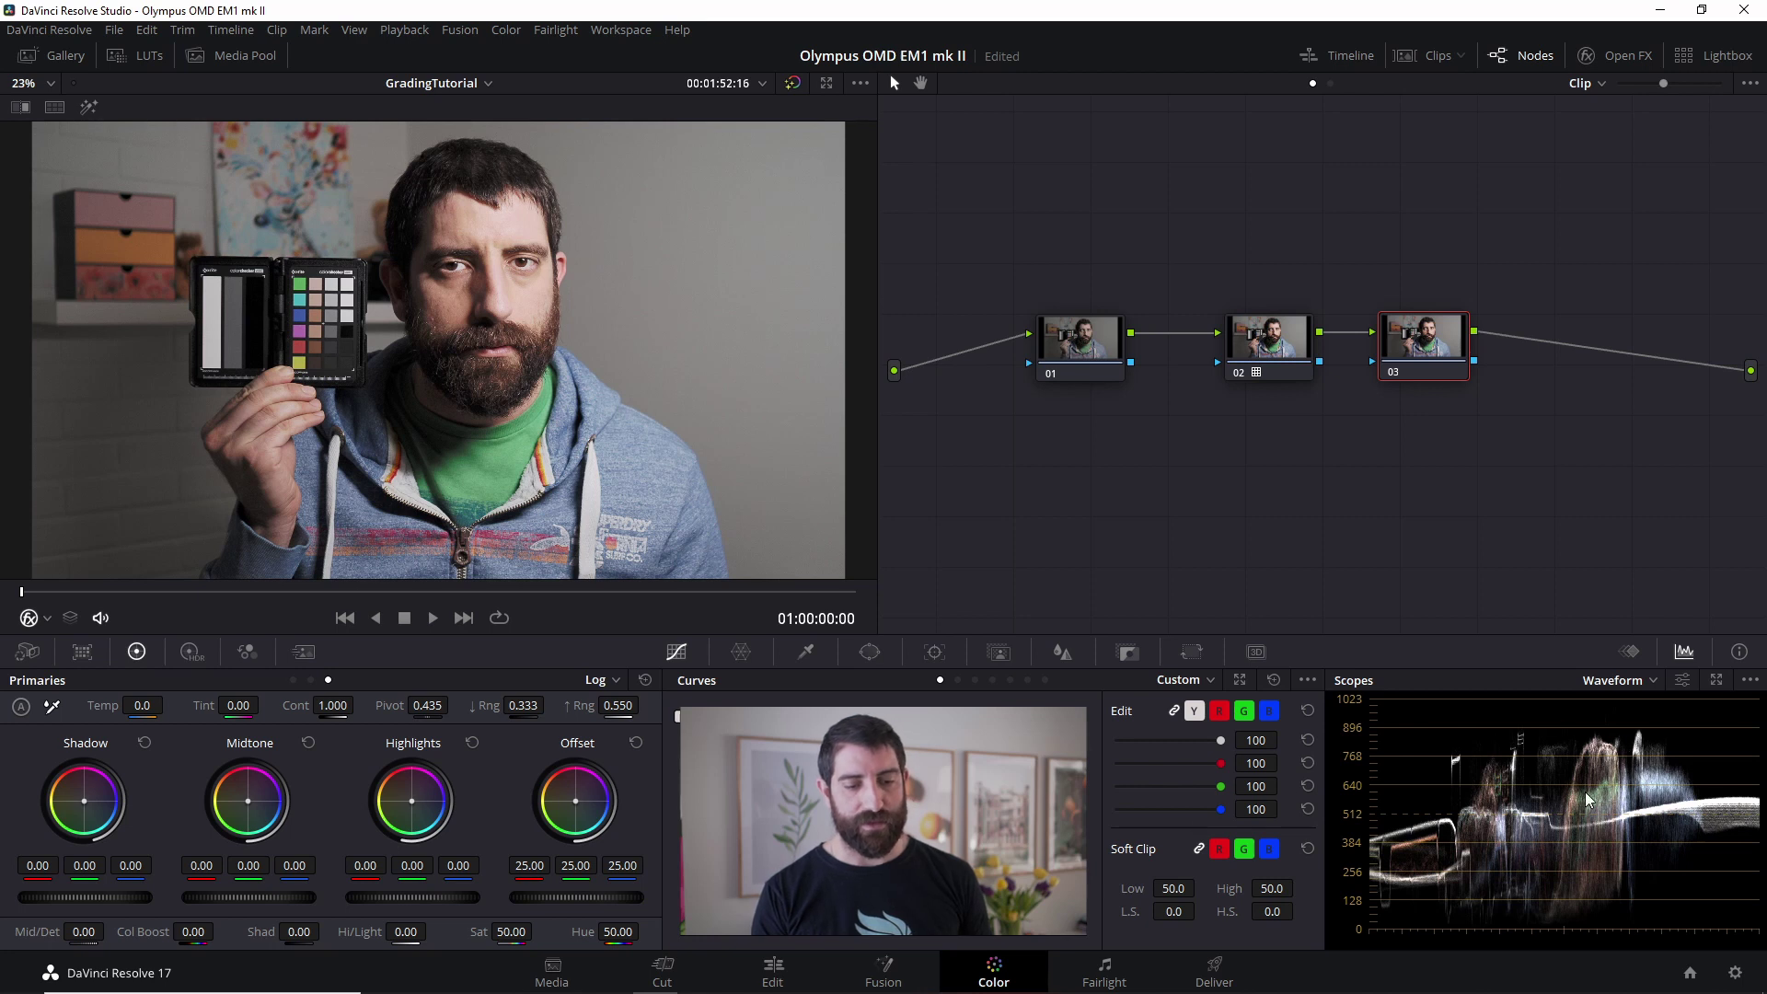
{"action": "left_click", "coordinate": [1081, 348]}
{"action": "left_click", "coordinate": [1266, 346]}
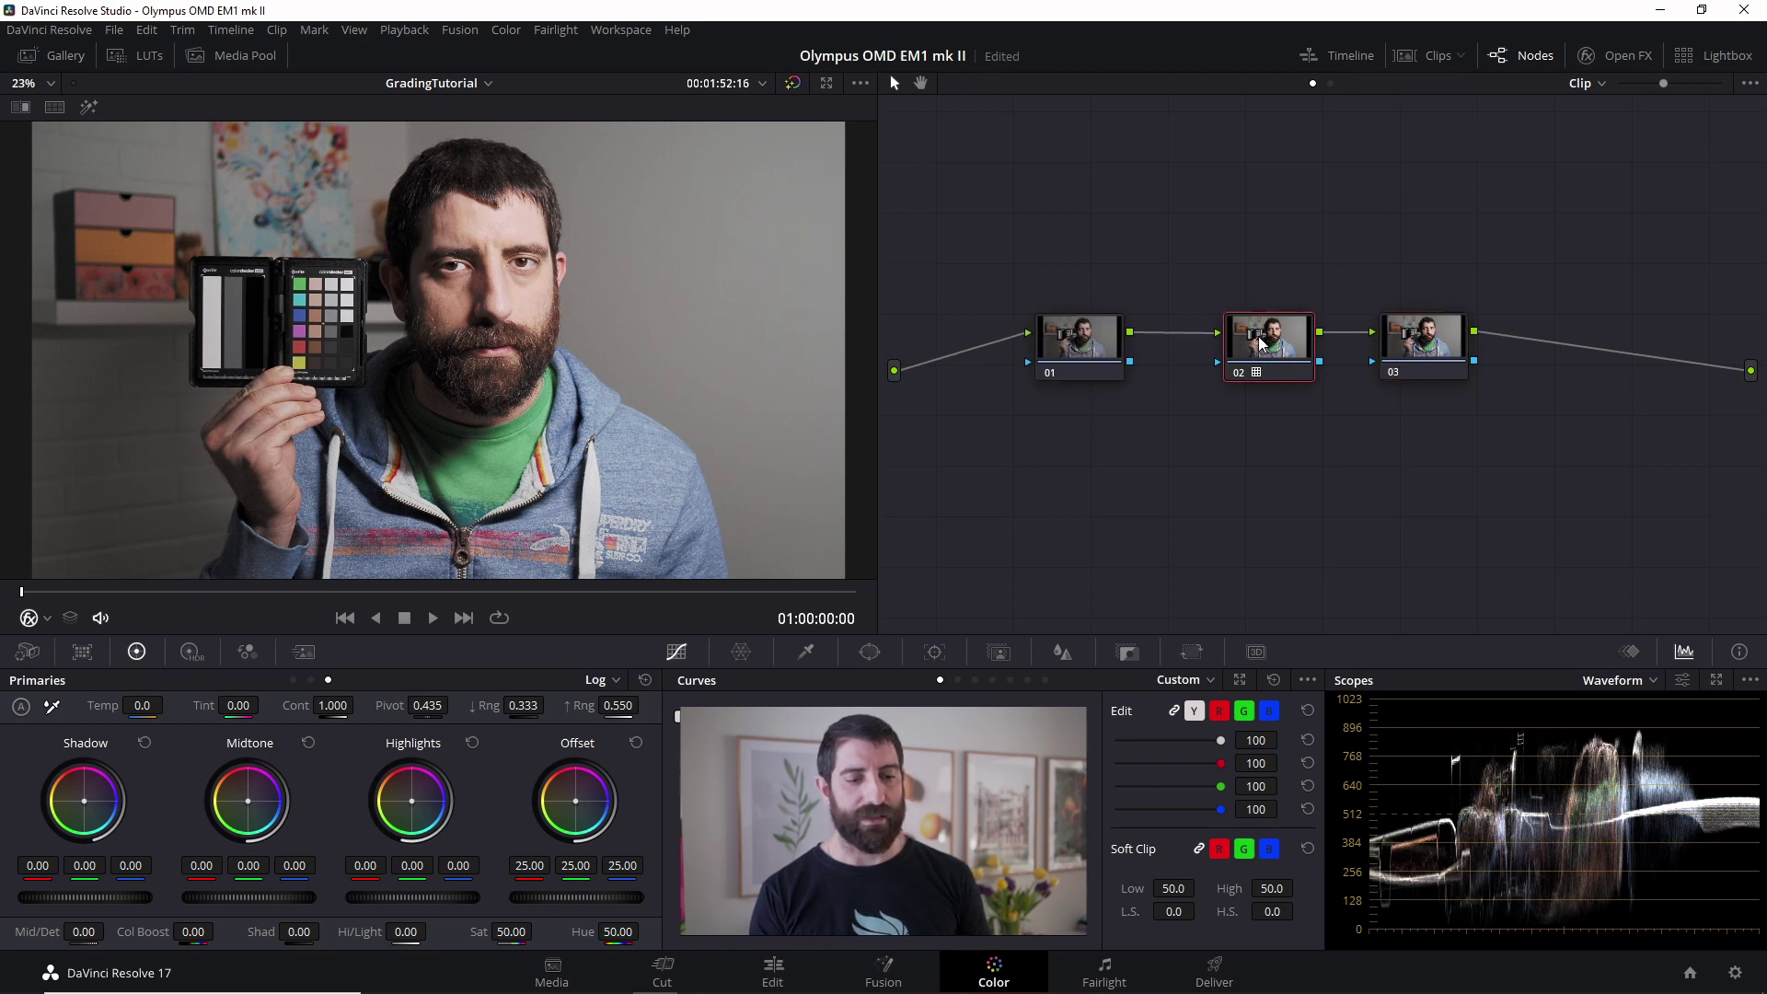
{"action": "left_click", "coordinate": [1425, 346]}
{"action": "left_click", "coordinate": [1064, 350]}
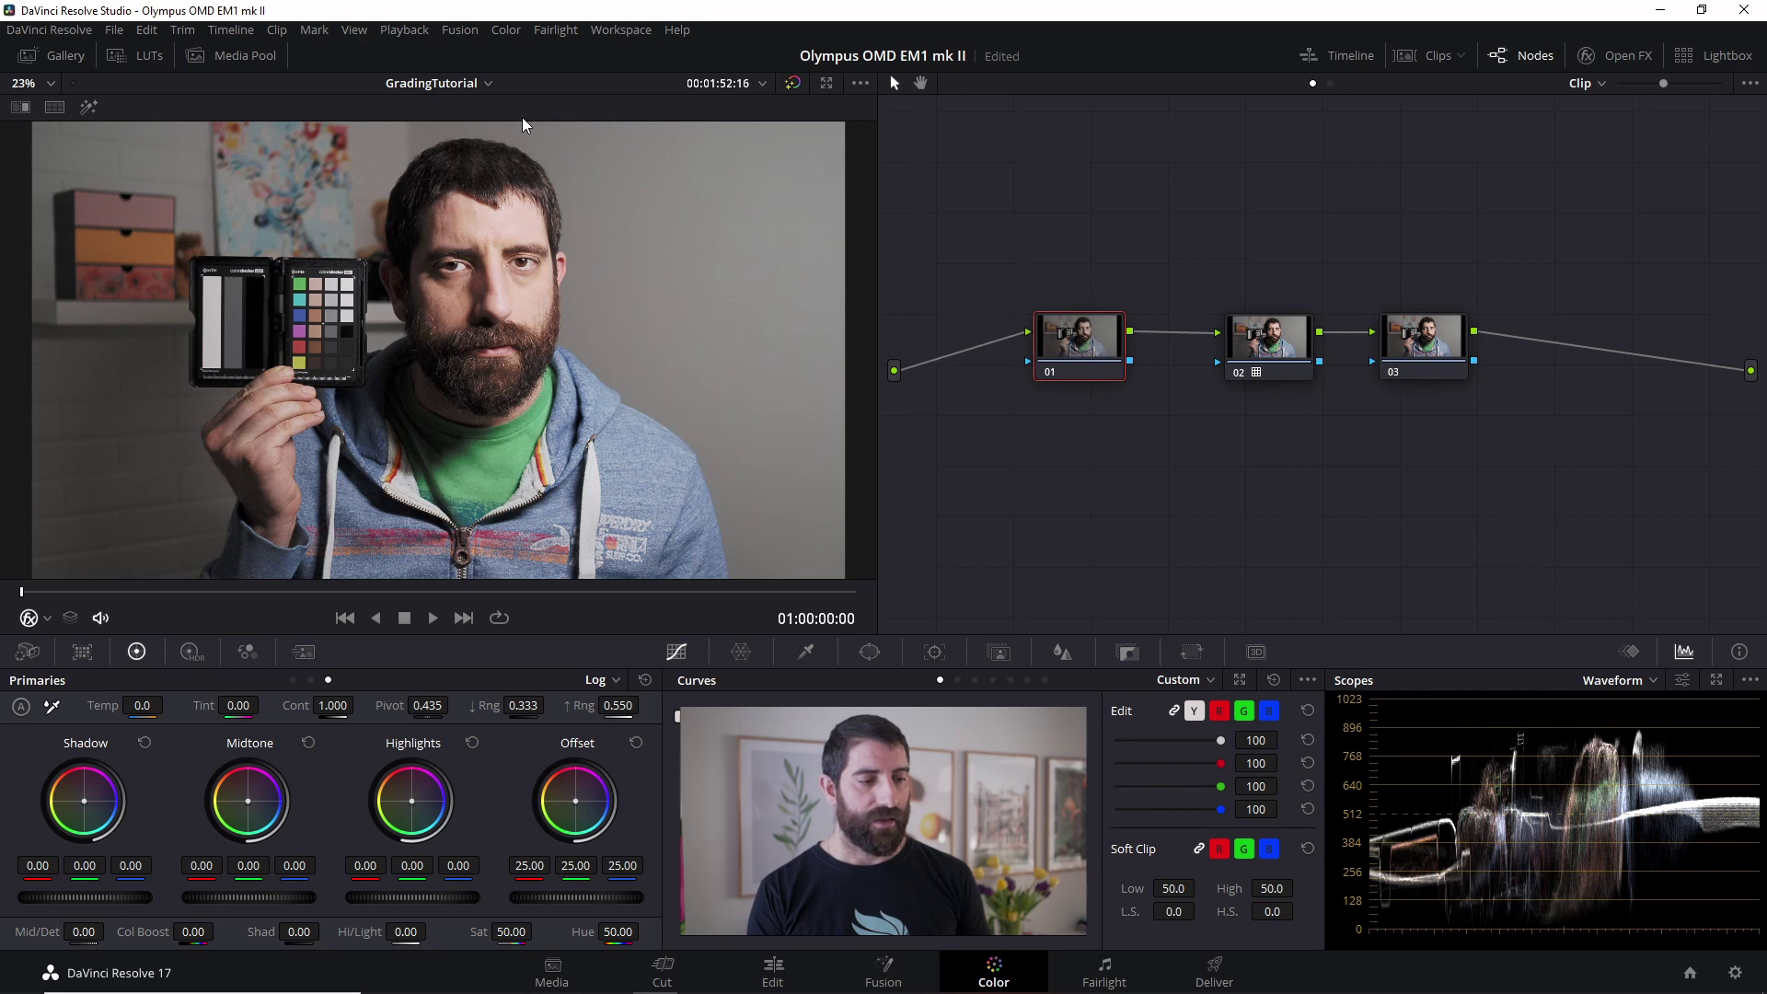
{"action": "left_click", "coordinate": [87, 108]}
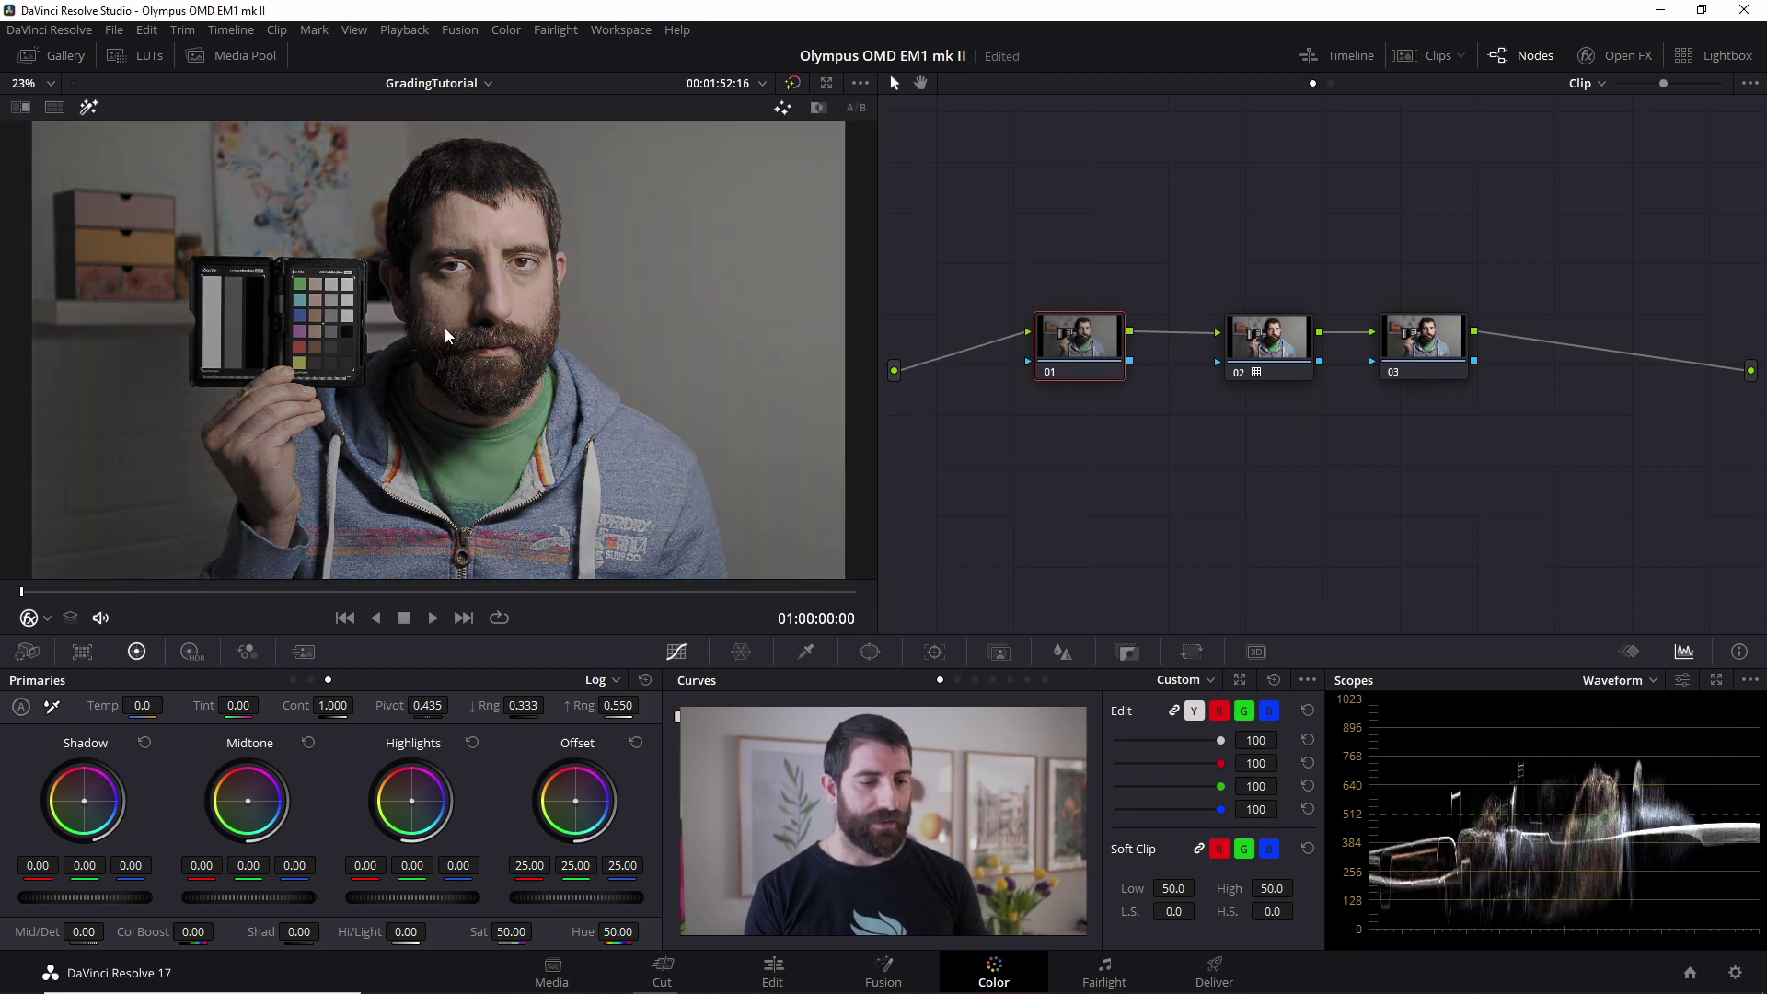
{"action": "left_click", "coordinate": [1242, 359]}
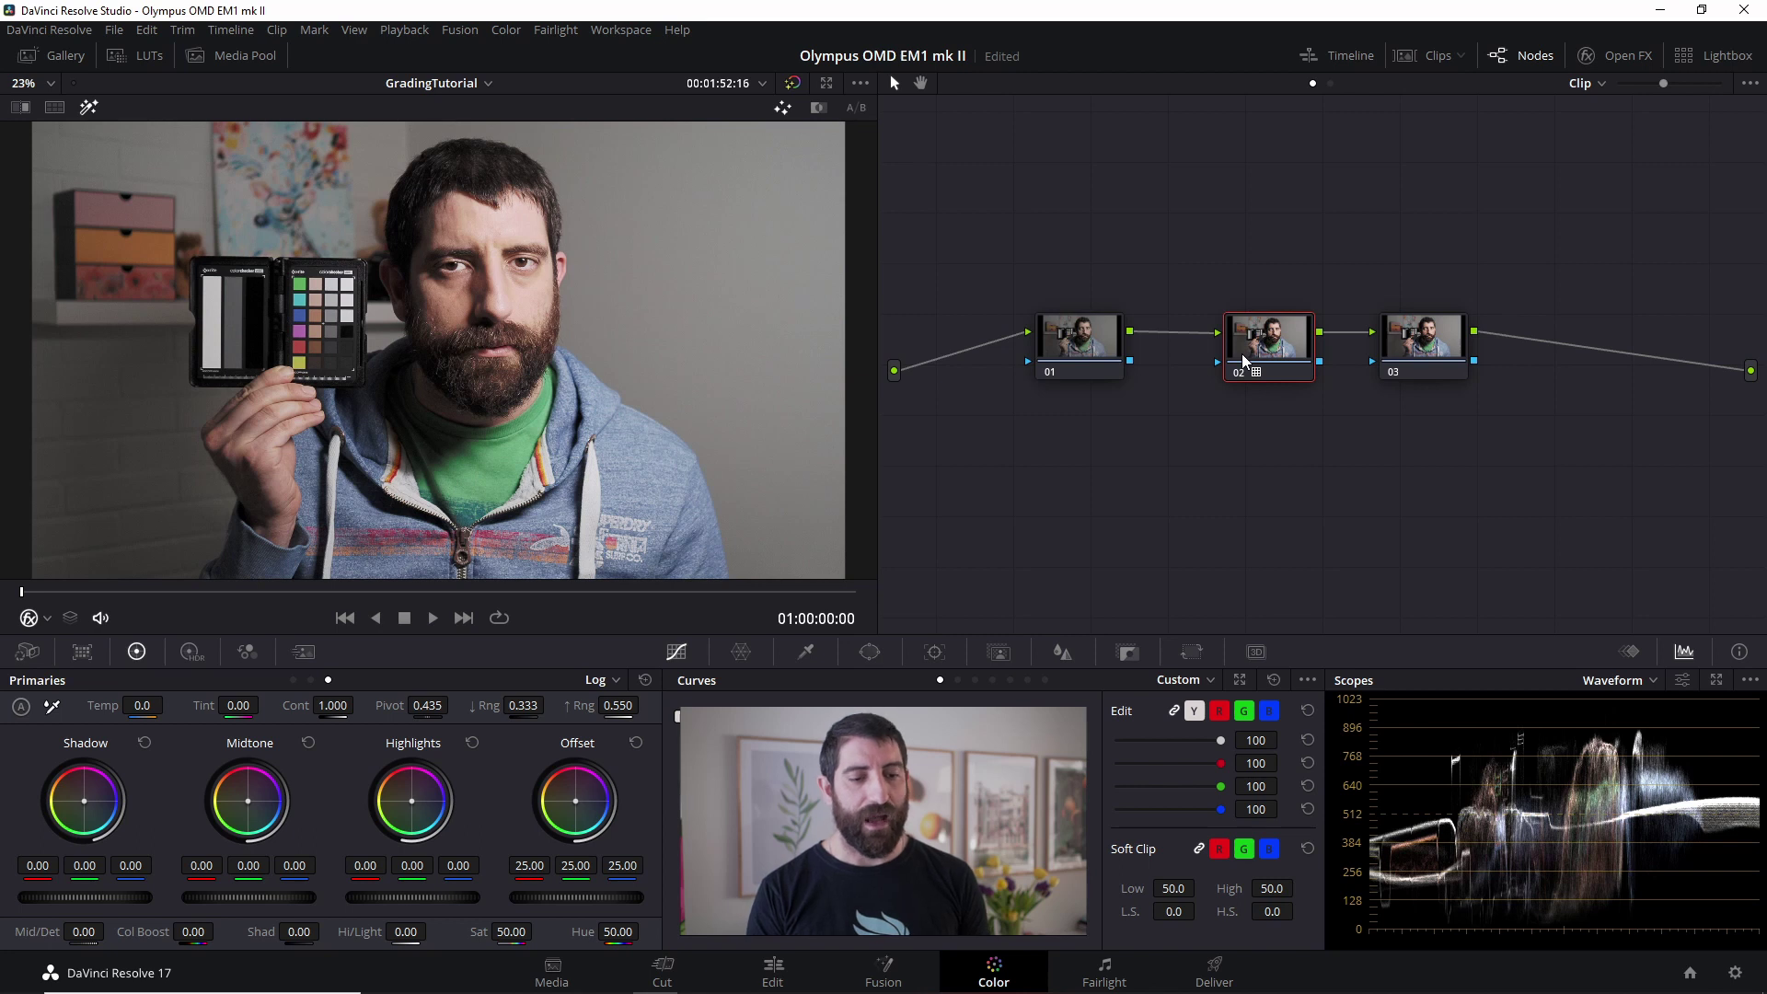
{"action": "left_click", "coordinate": [1382, 348]}
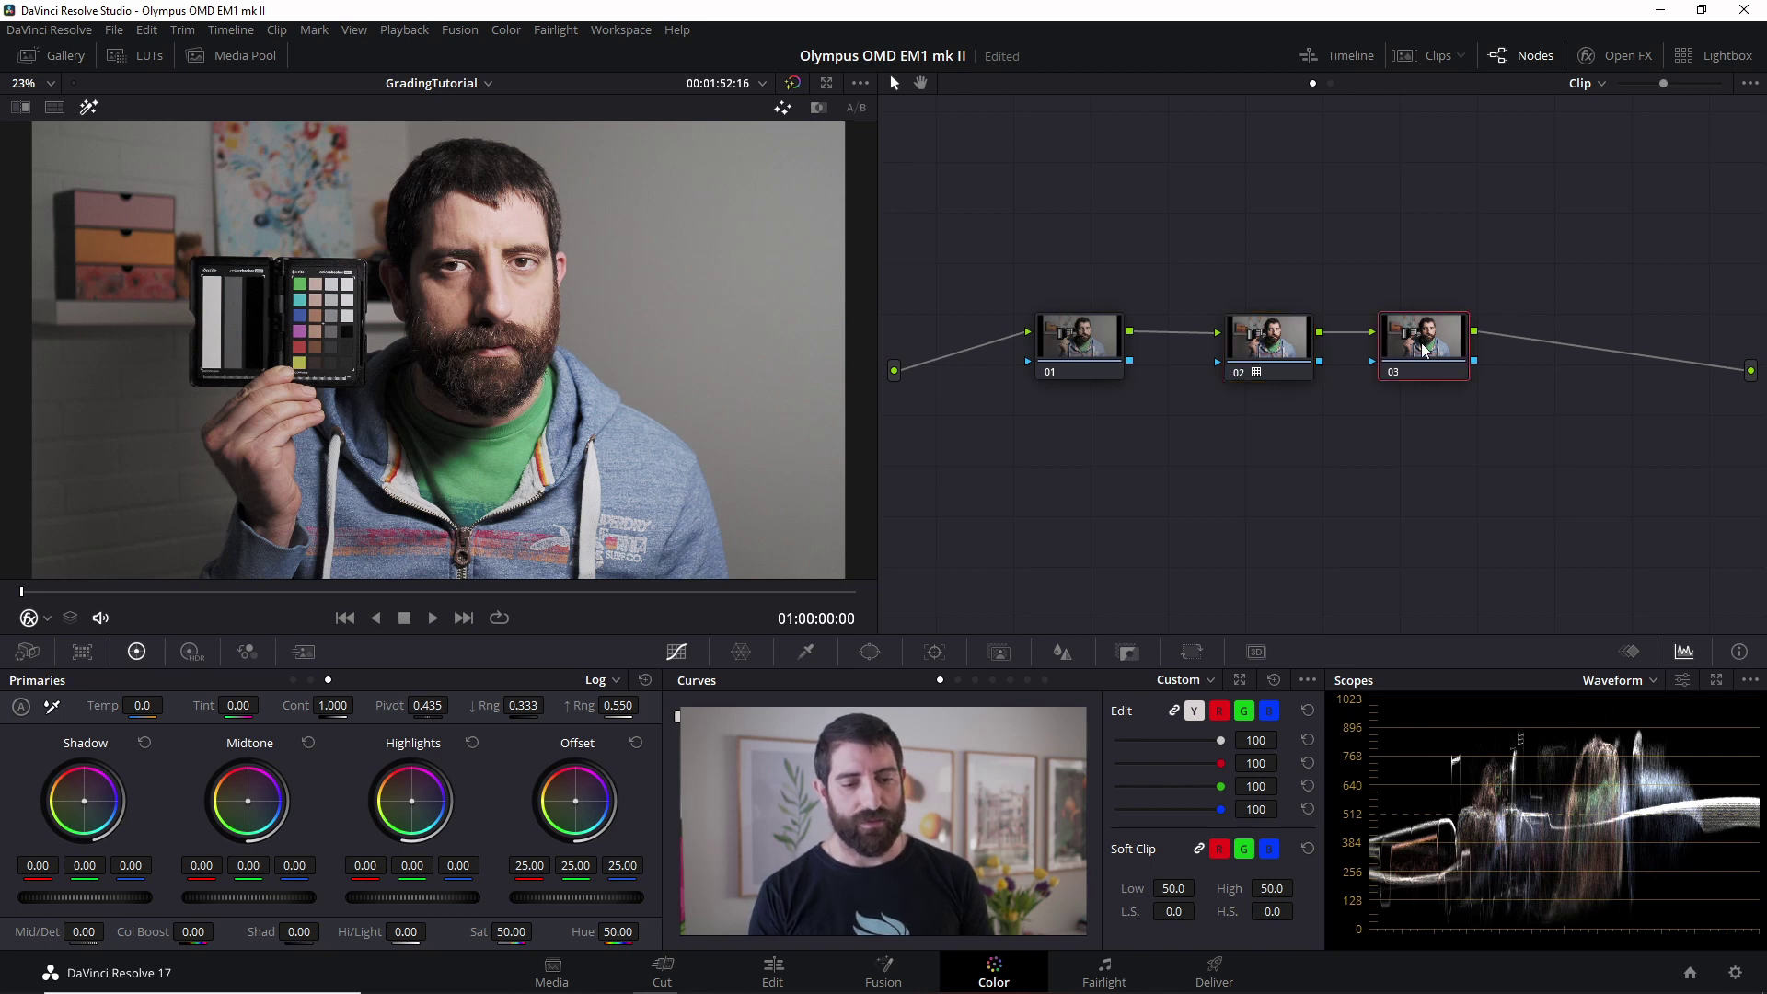
{"action": "left_click", "coordinate": [1286, 344]}
{"action": "left_click", "coordinate": [1092, 347]}
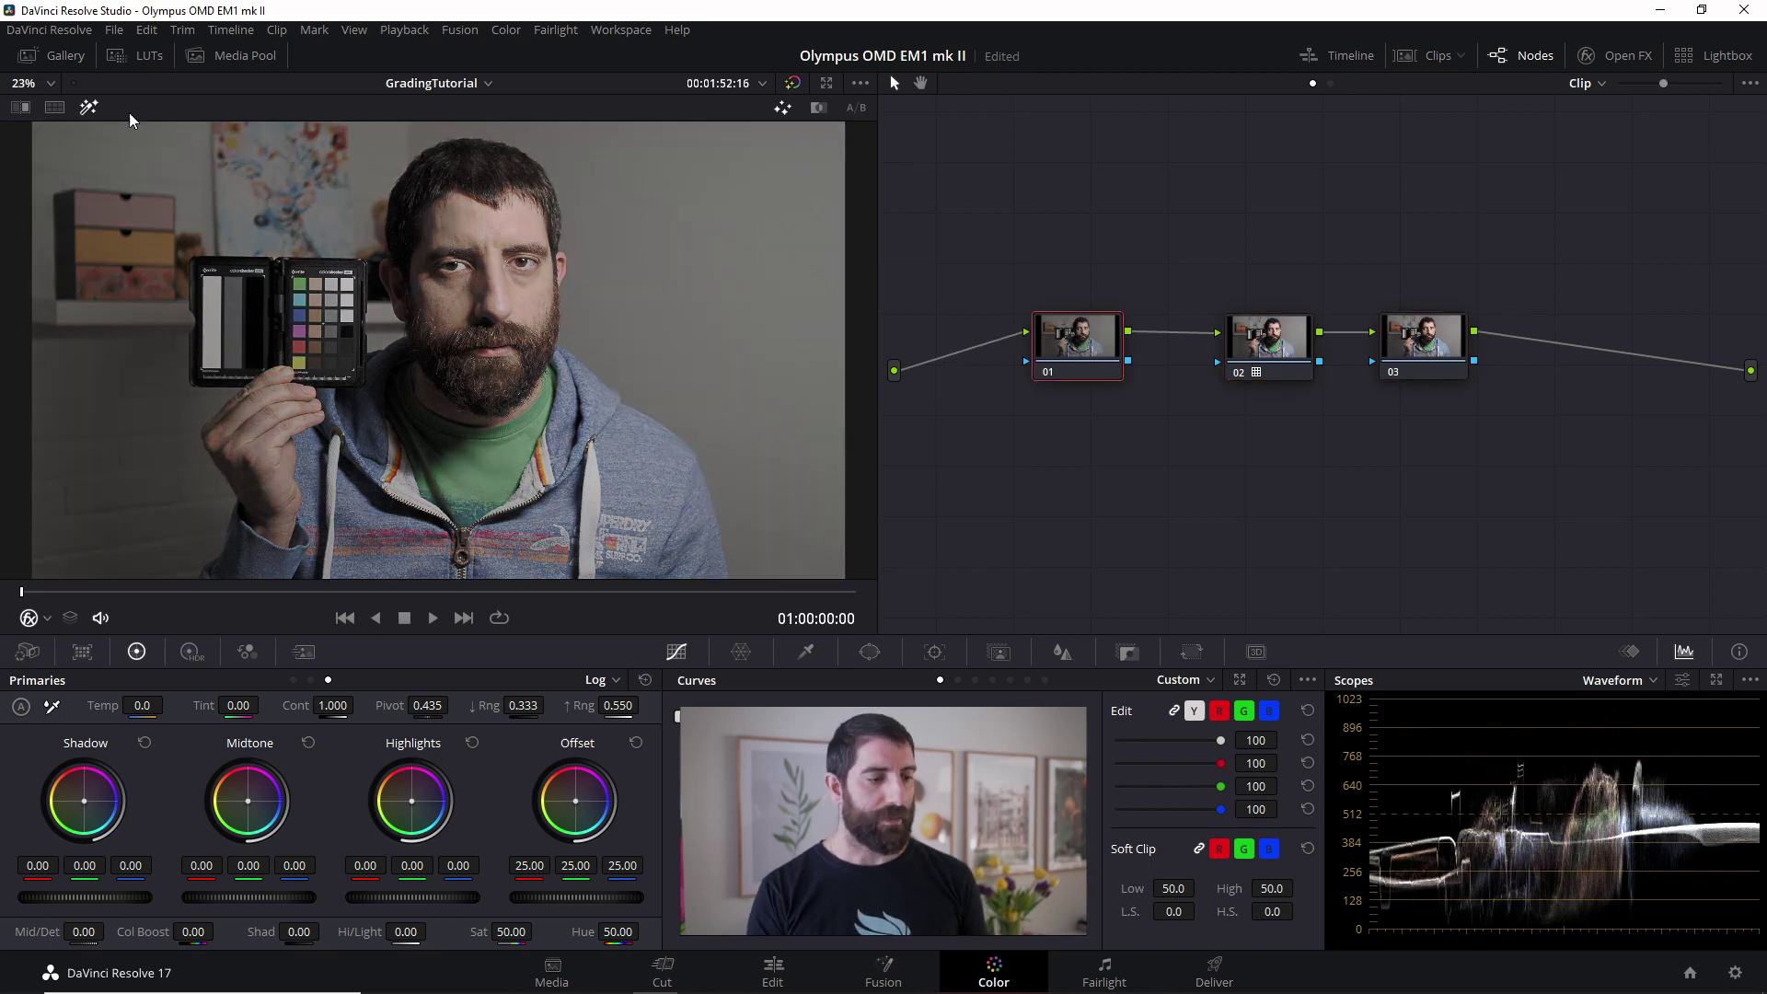
{"action": "key", "text": "shift+h"}
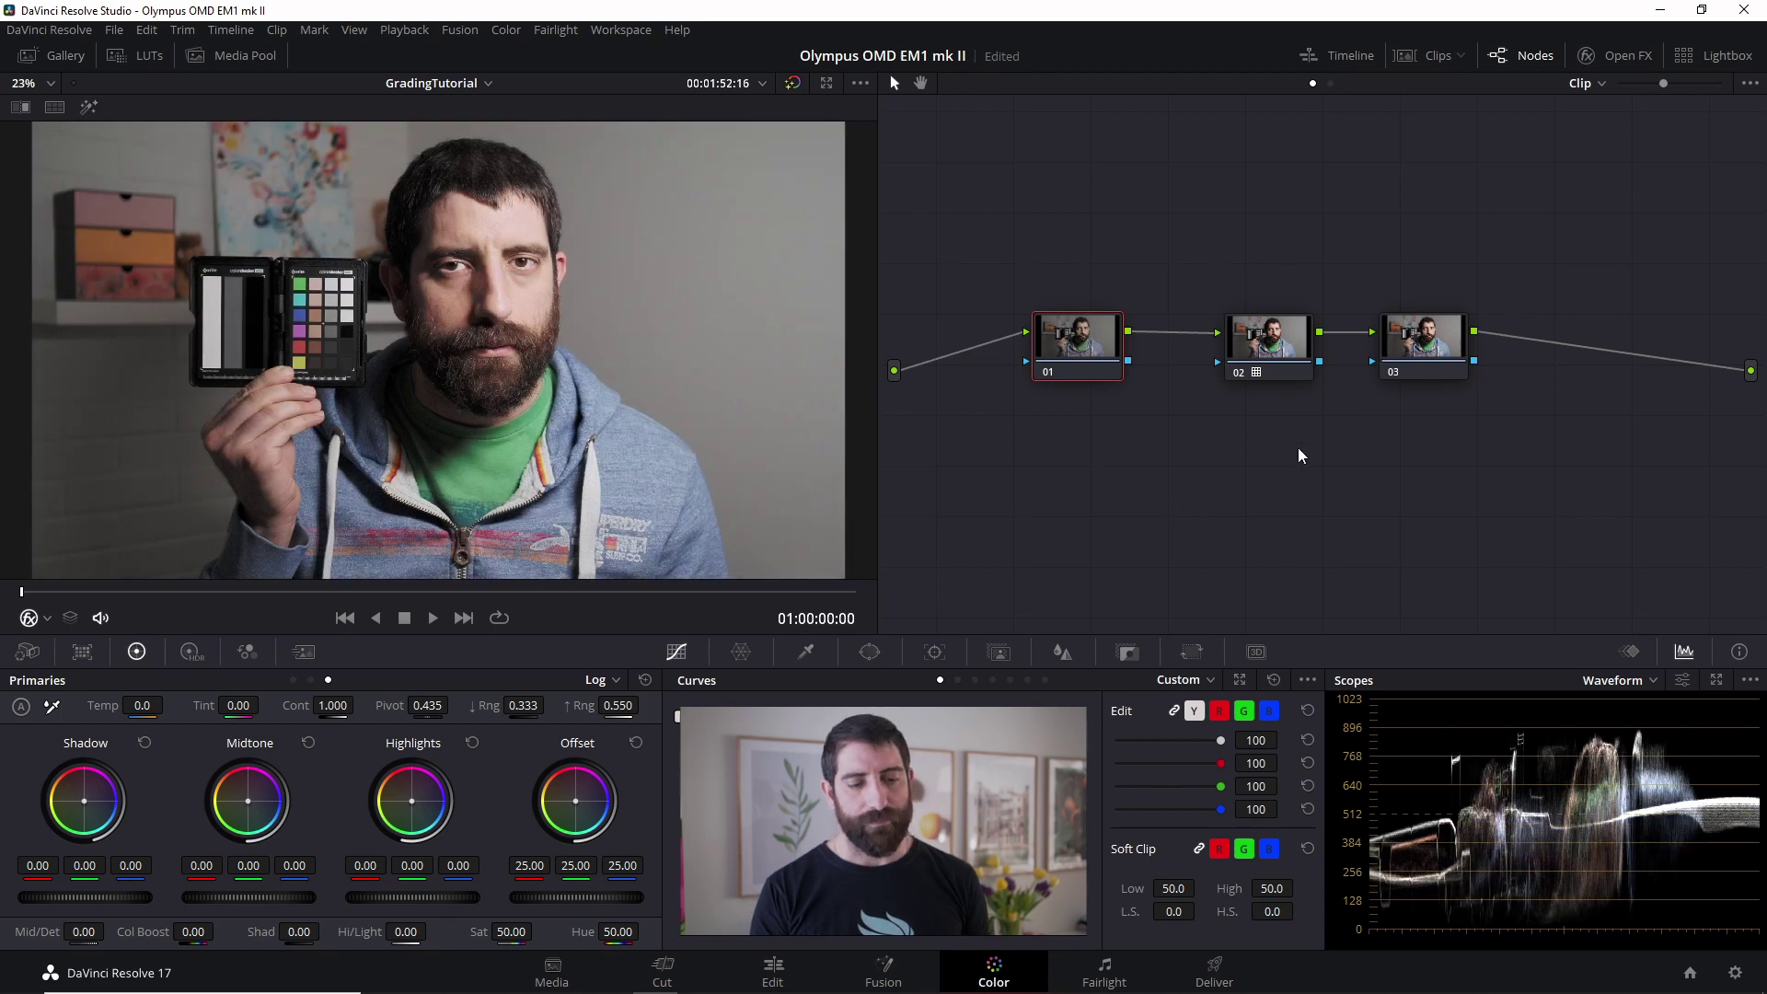
{"action": "left_click", "coordinate": [1428, 354]}
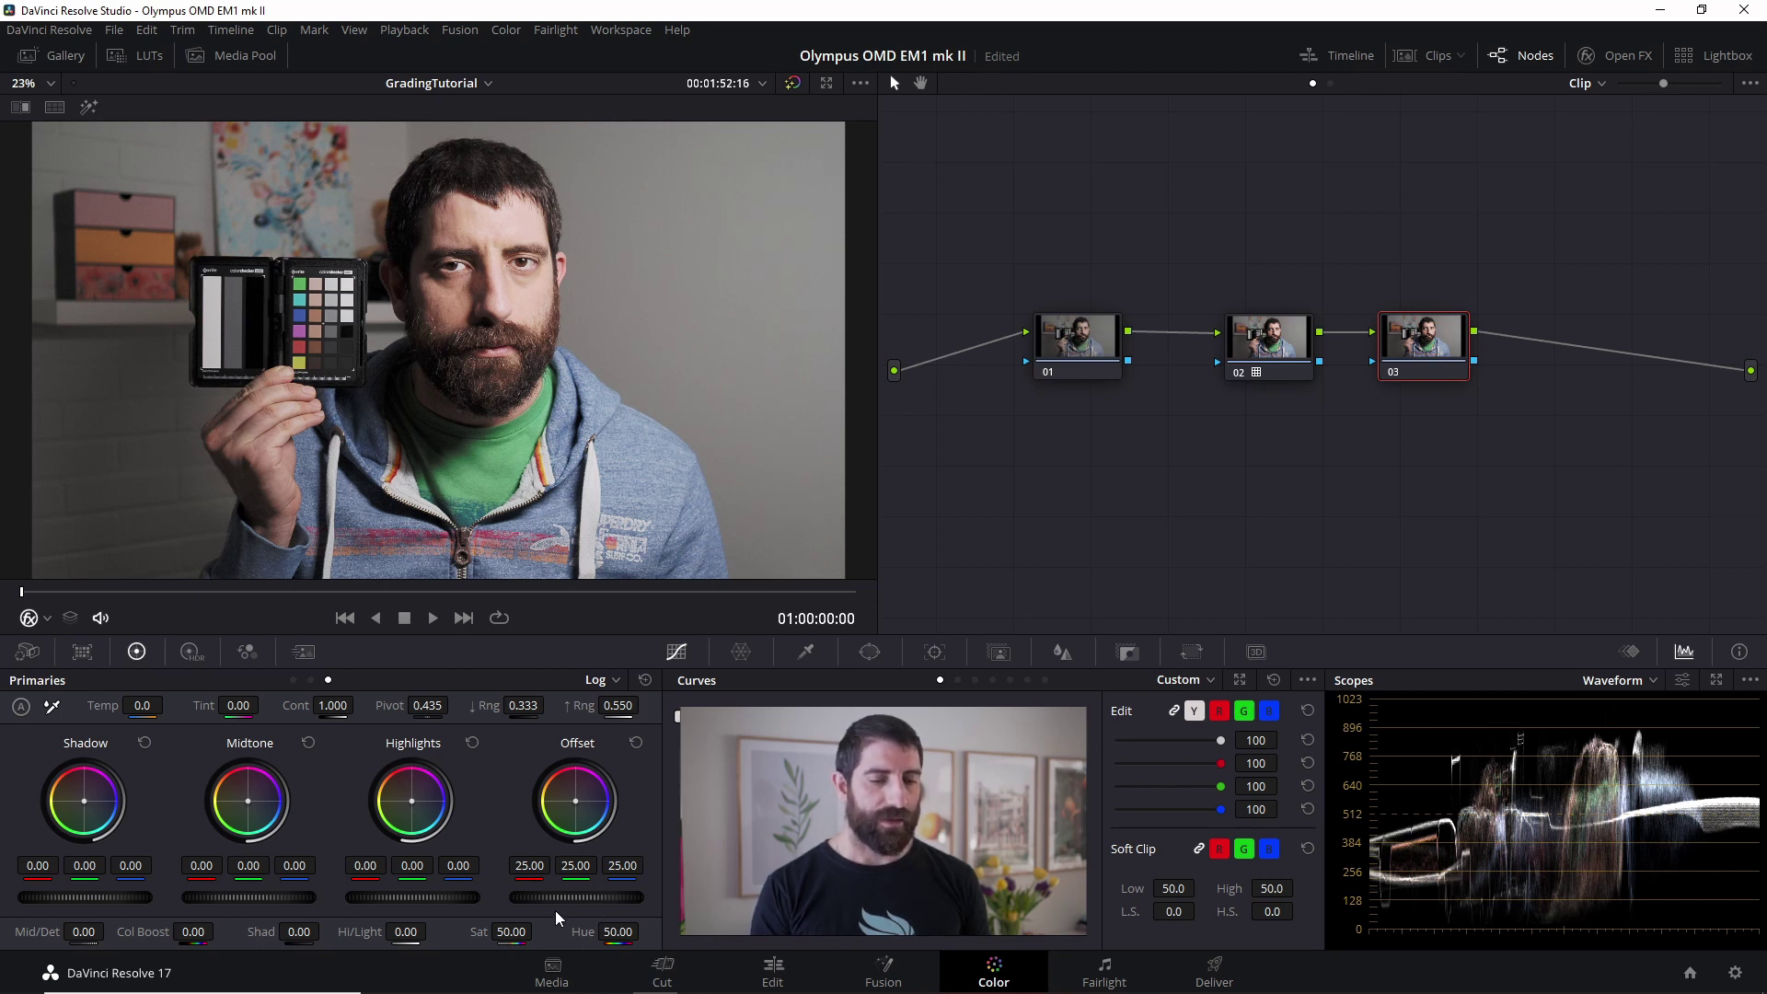
{"action": "left_click_drag", "start_coordinate": [581, 902], "coordinate": [545, 902]}
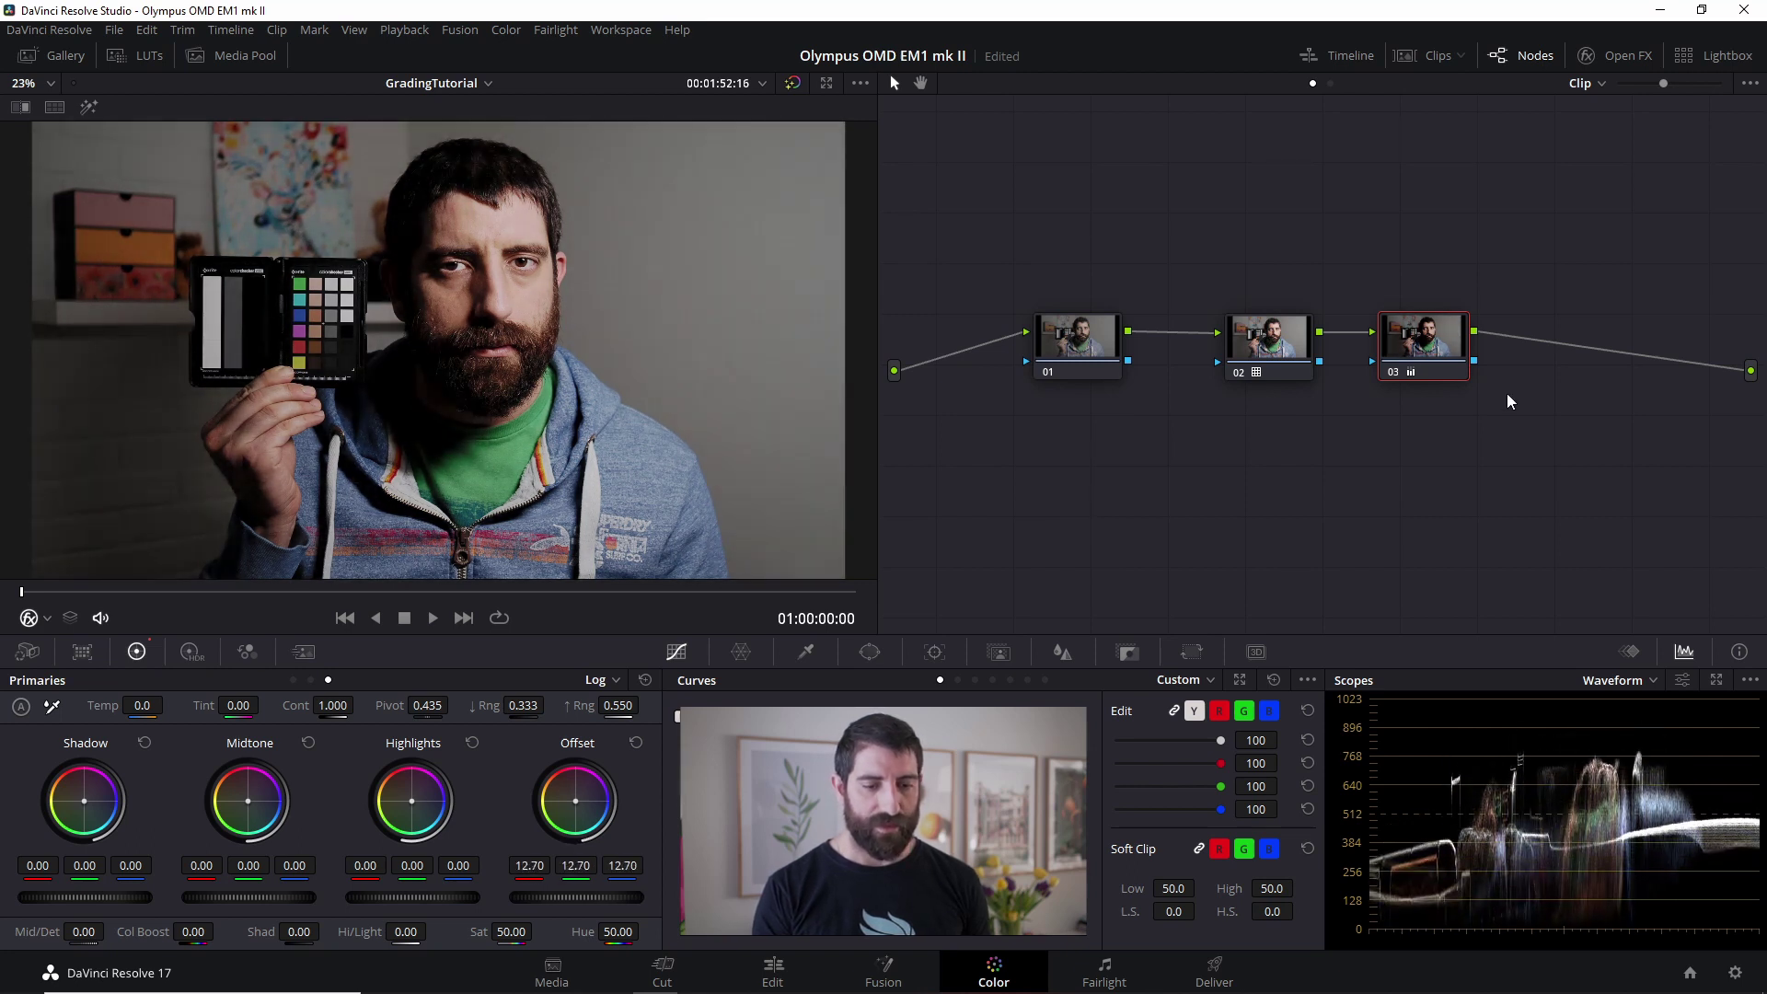
{"action": "right_click", "coordinate": [1418, 338]}
{"action": "left_click", "coordinate": [1443, 352]}
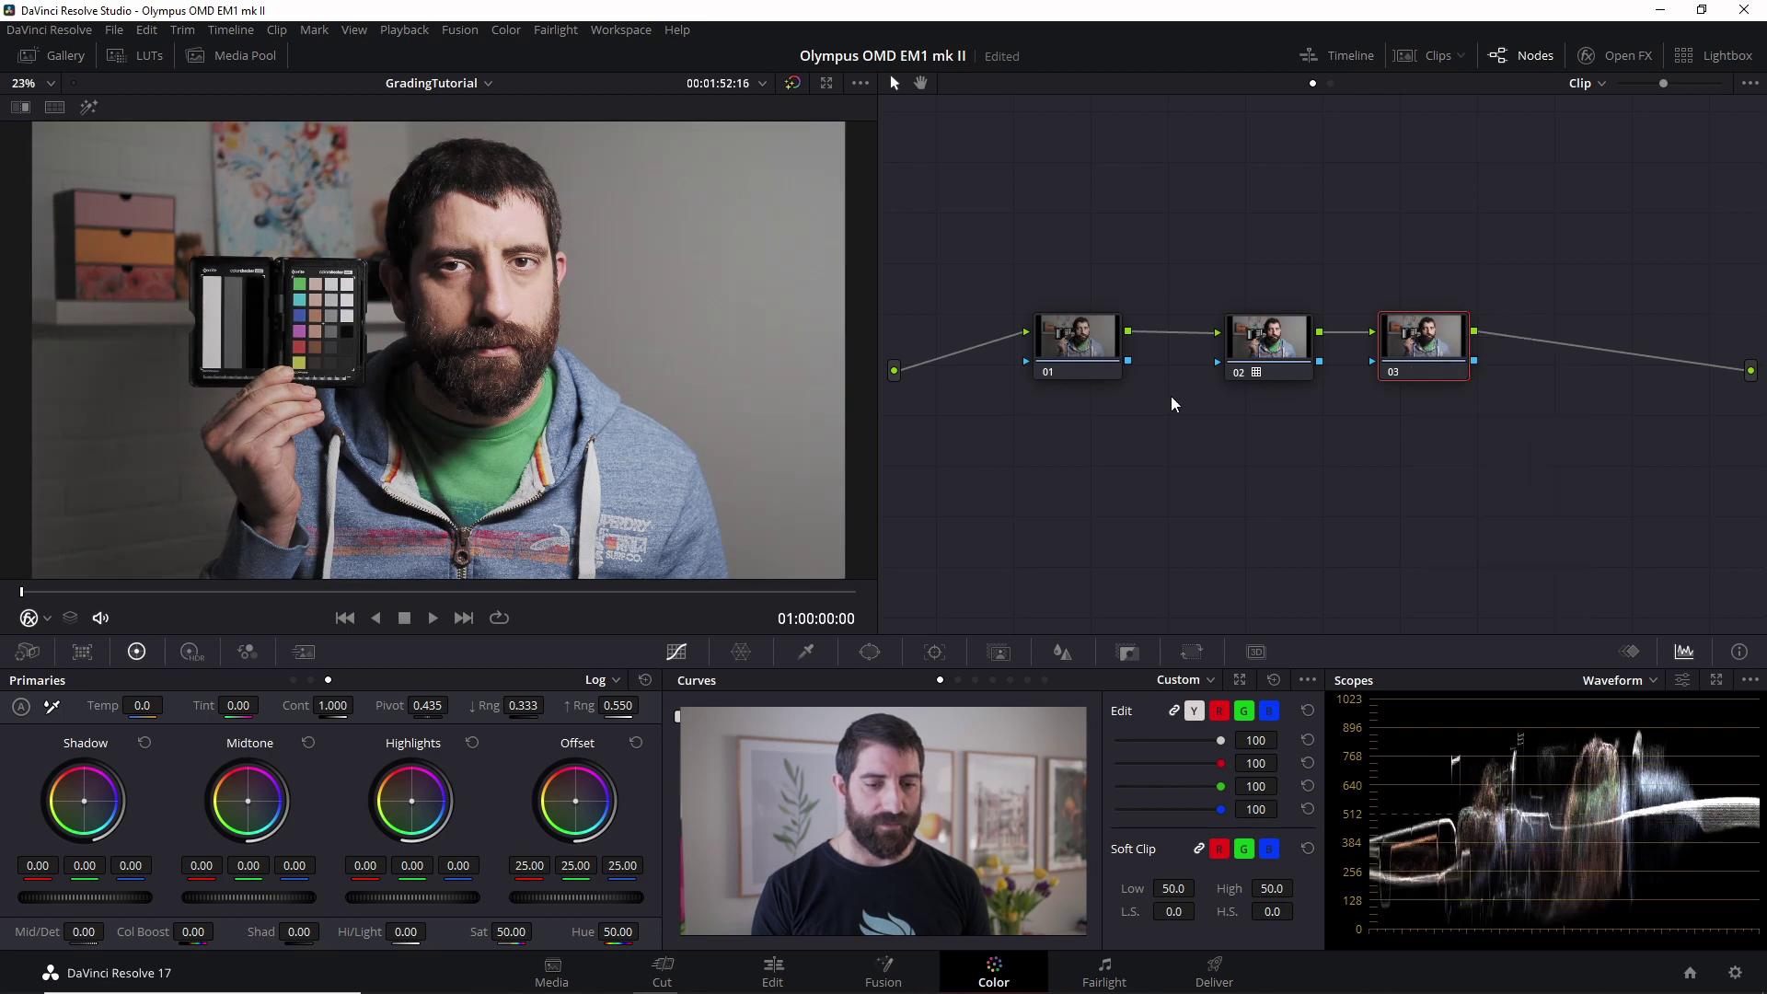
{"action": "left_click", "coordinate": [1068, 342]}
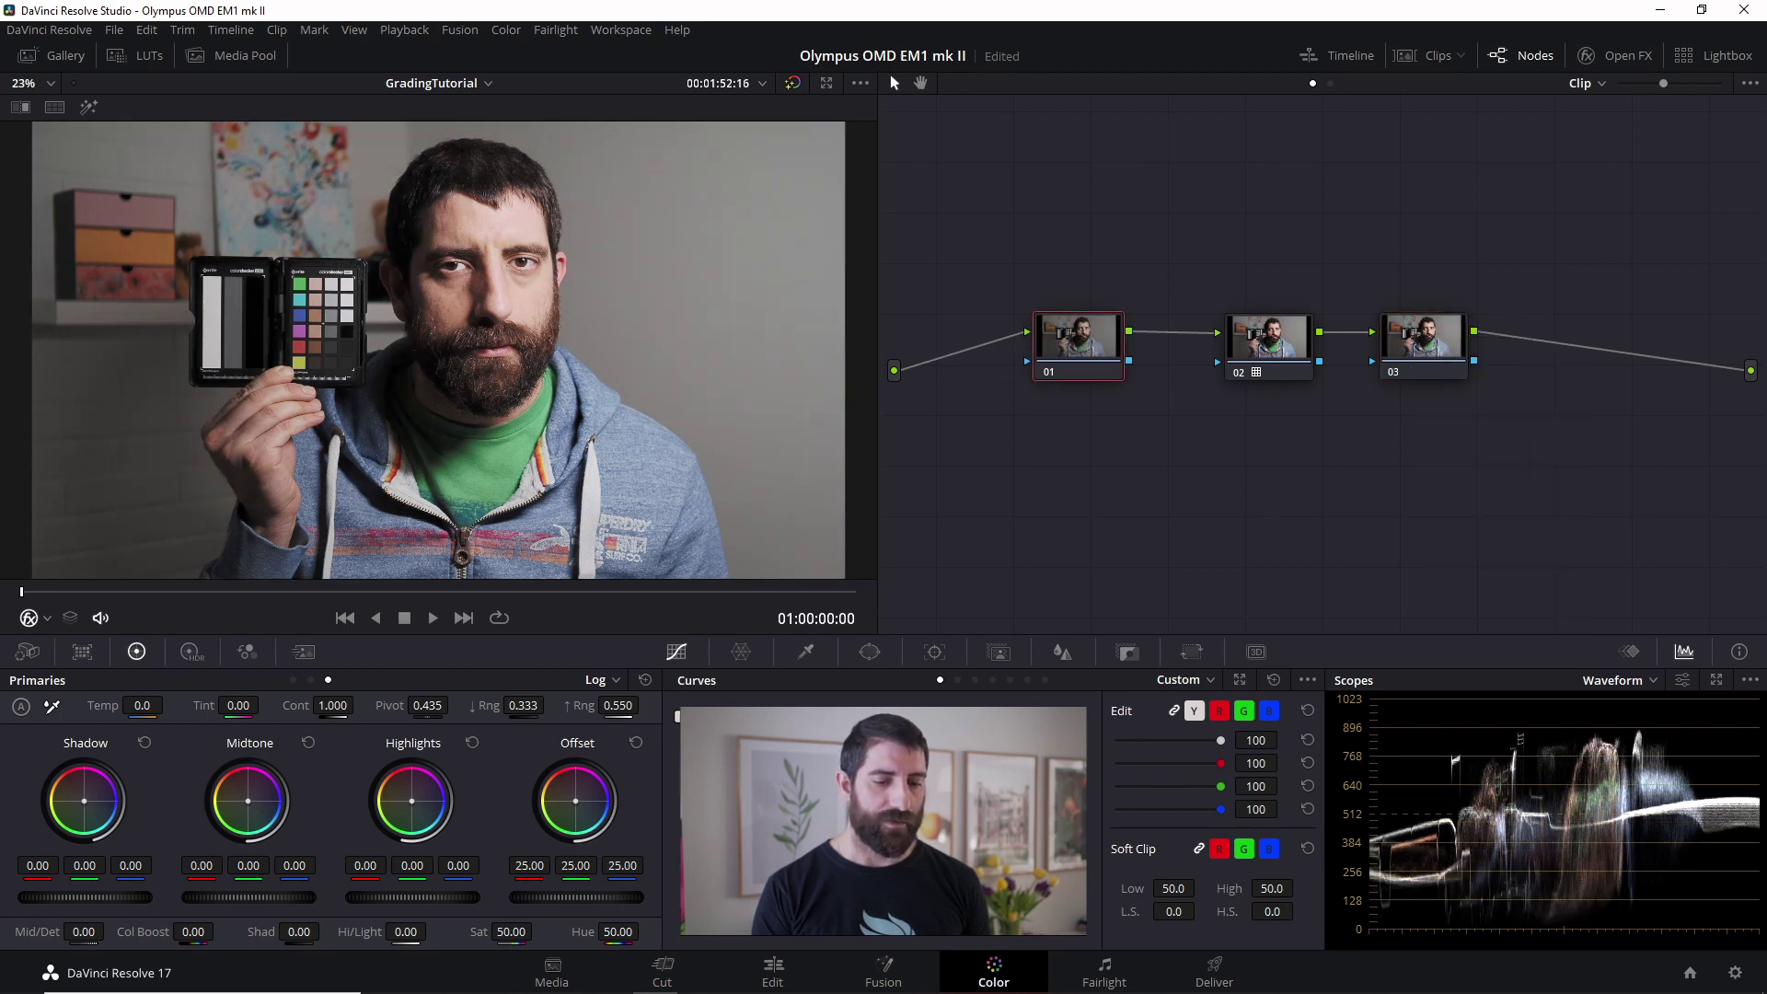
Lower node 01's Offset, then bypass and re-enable node 02 to compare the look.
{"action": "left_click_drag", "start_coordinate": [622, 901], "coordinate": [593, 902]}
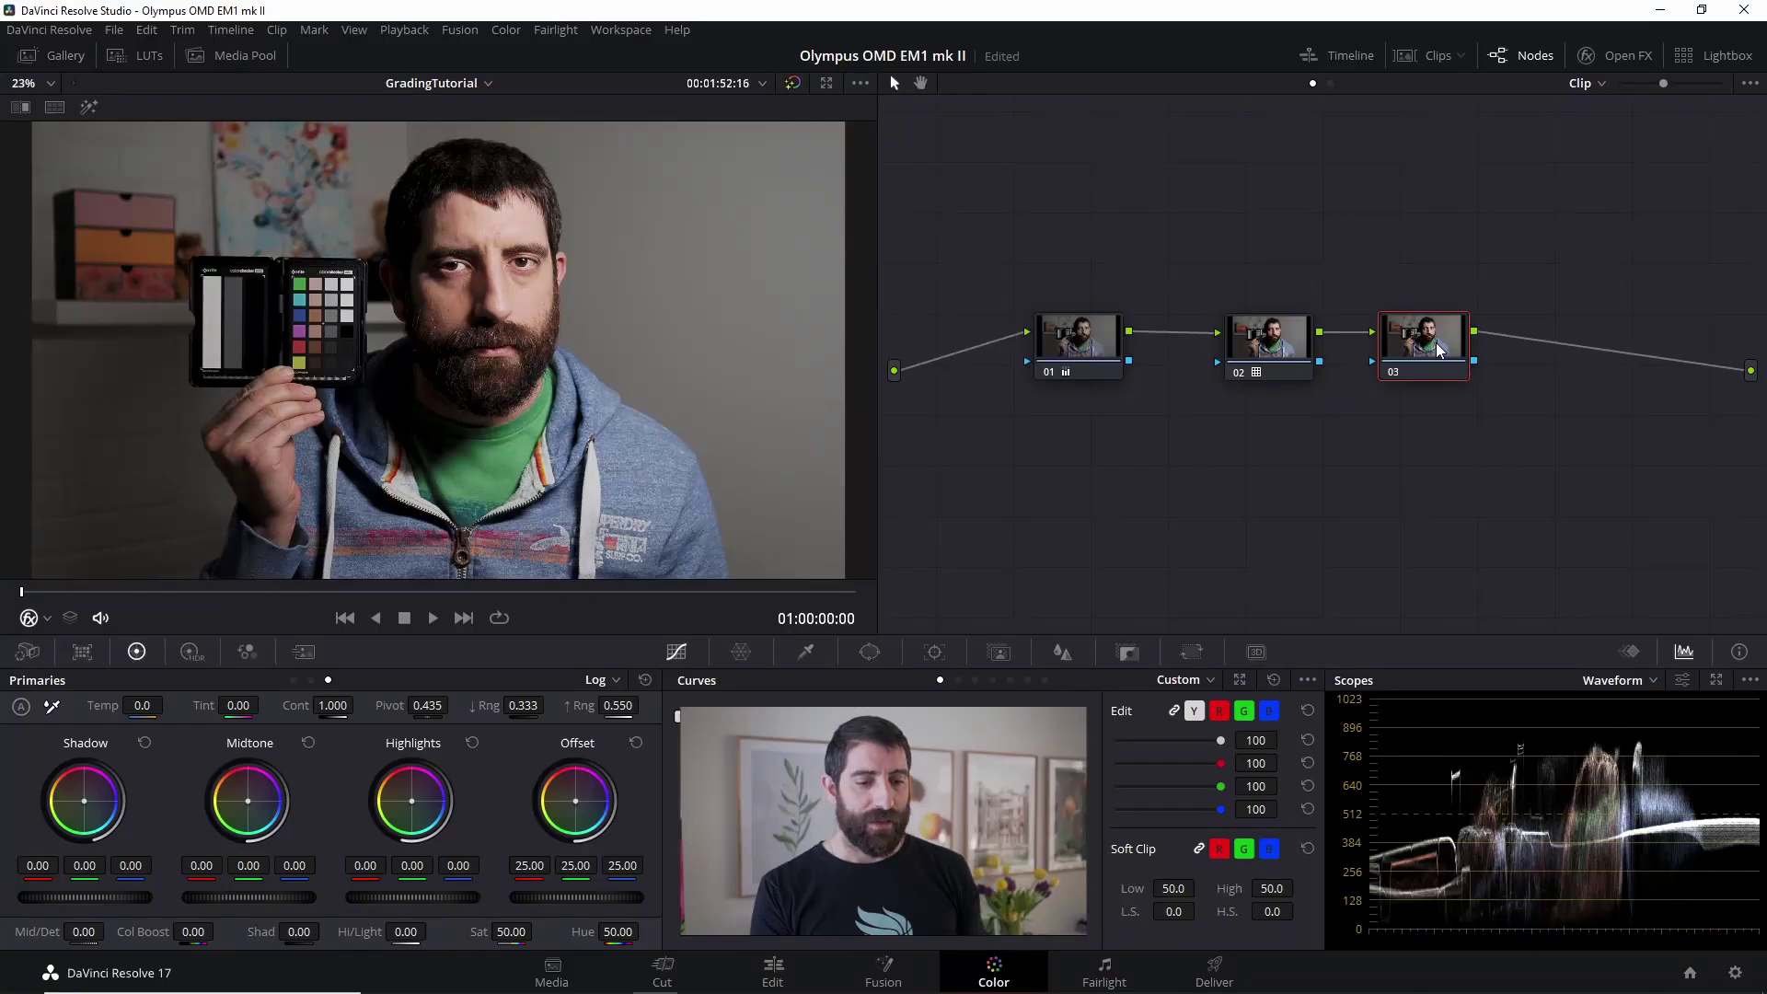
{"action": "left_click", "coordinate": [1240, 372]}
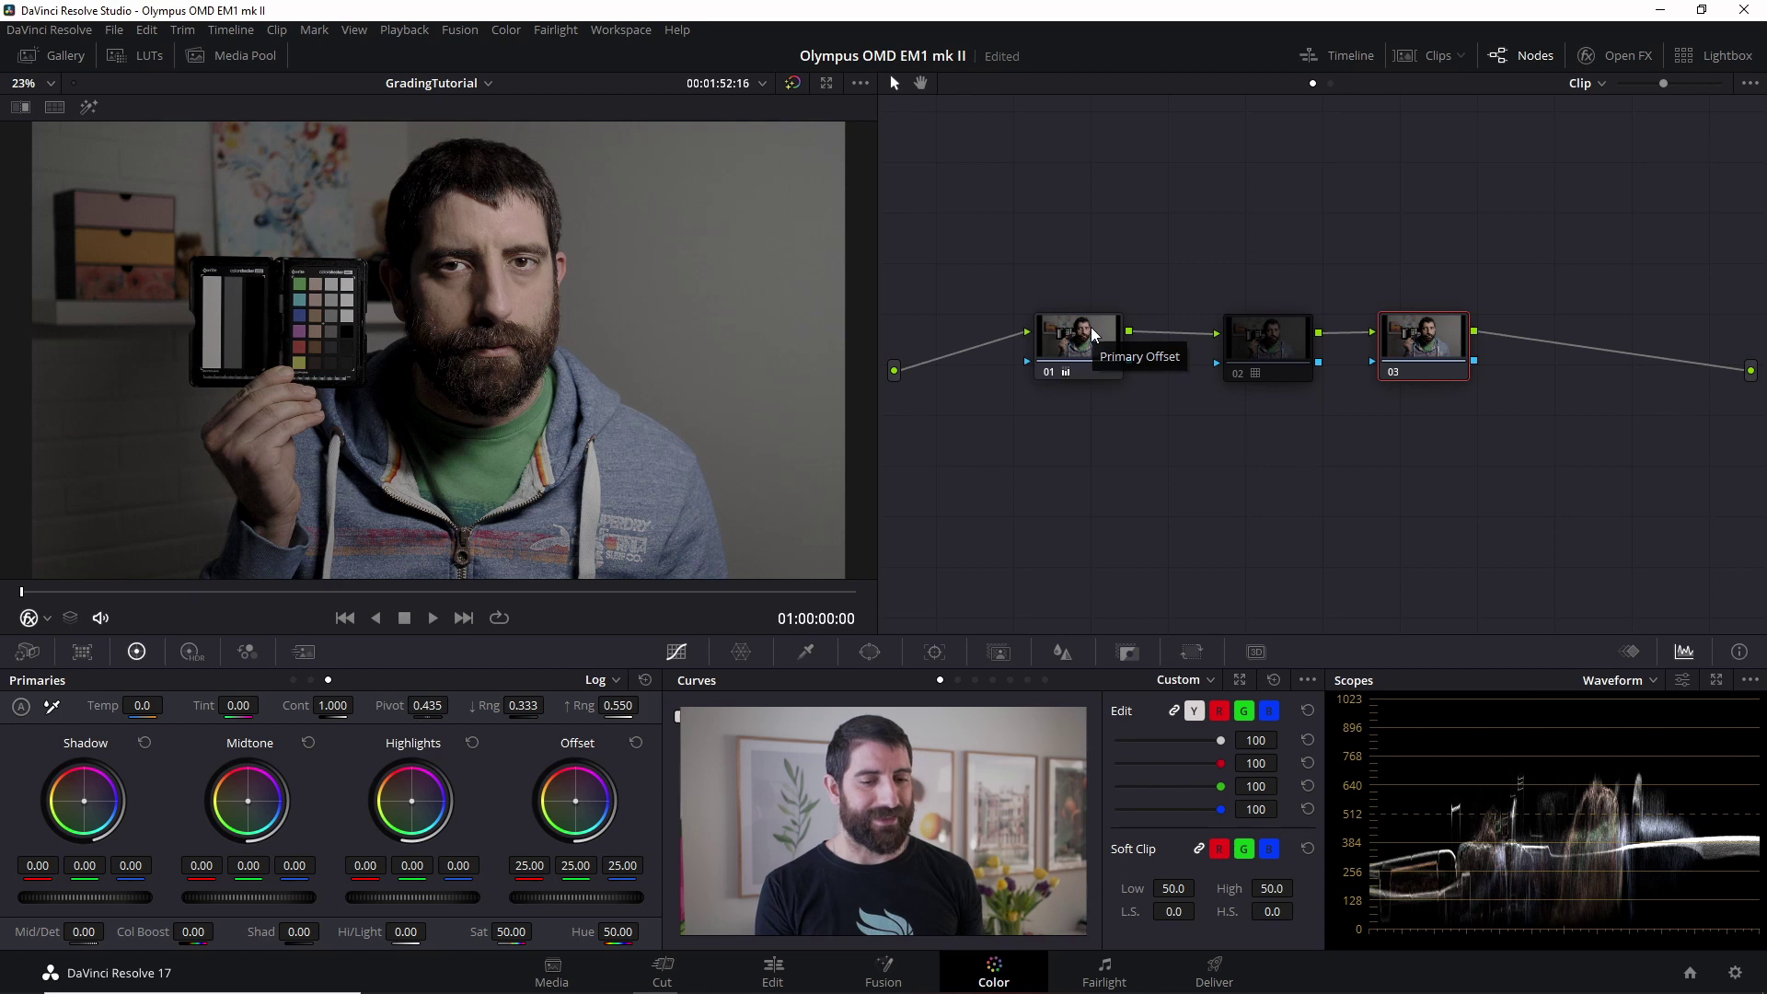
{"action": "left_click", "coordinate": [1278, 354]}
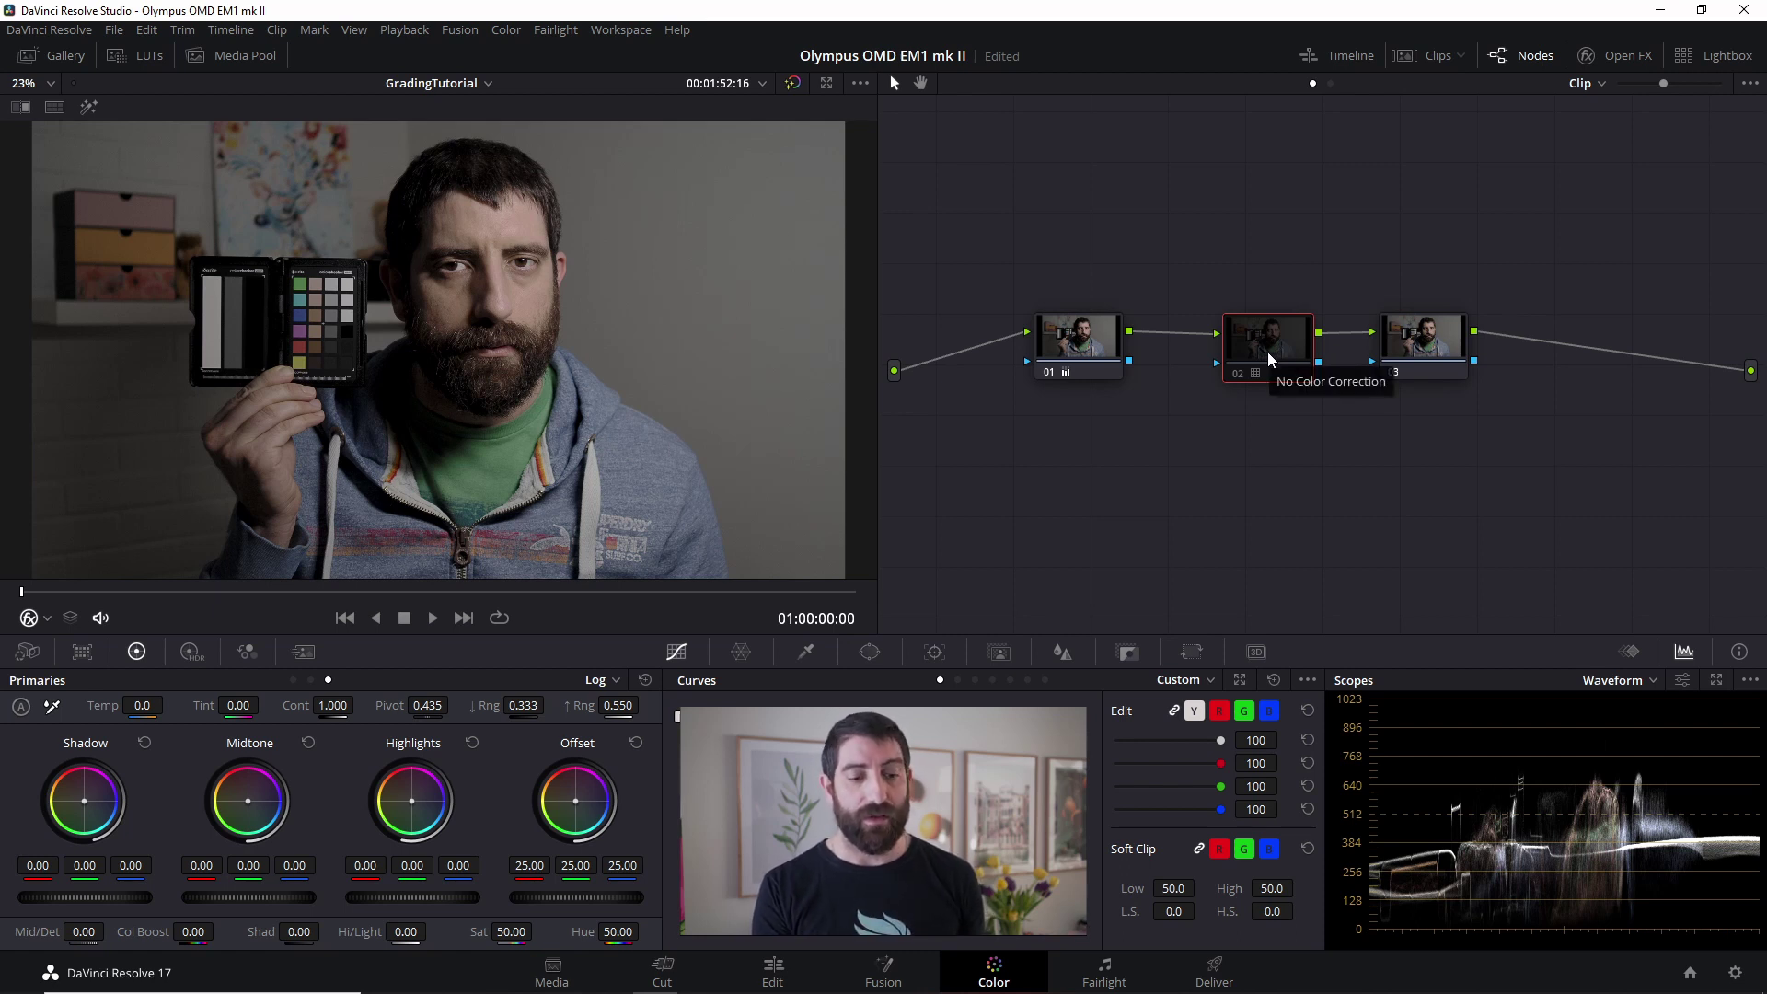
{"action": "left_click", "coordinate": [1235, 376]}
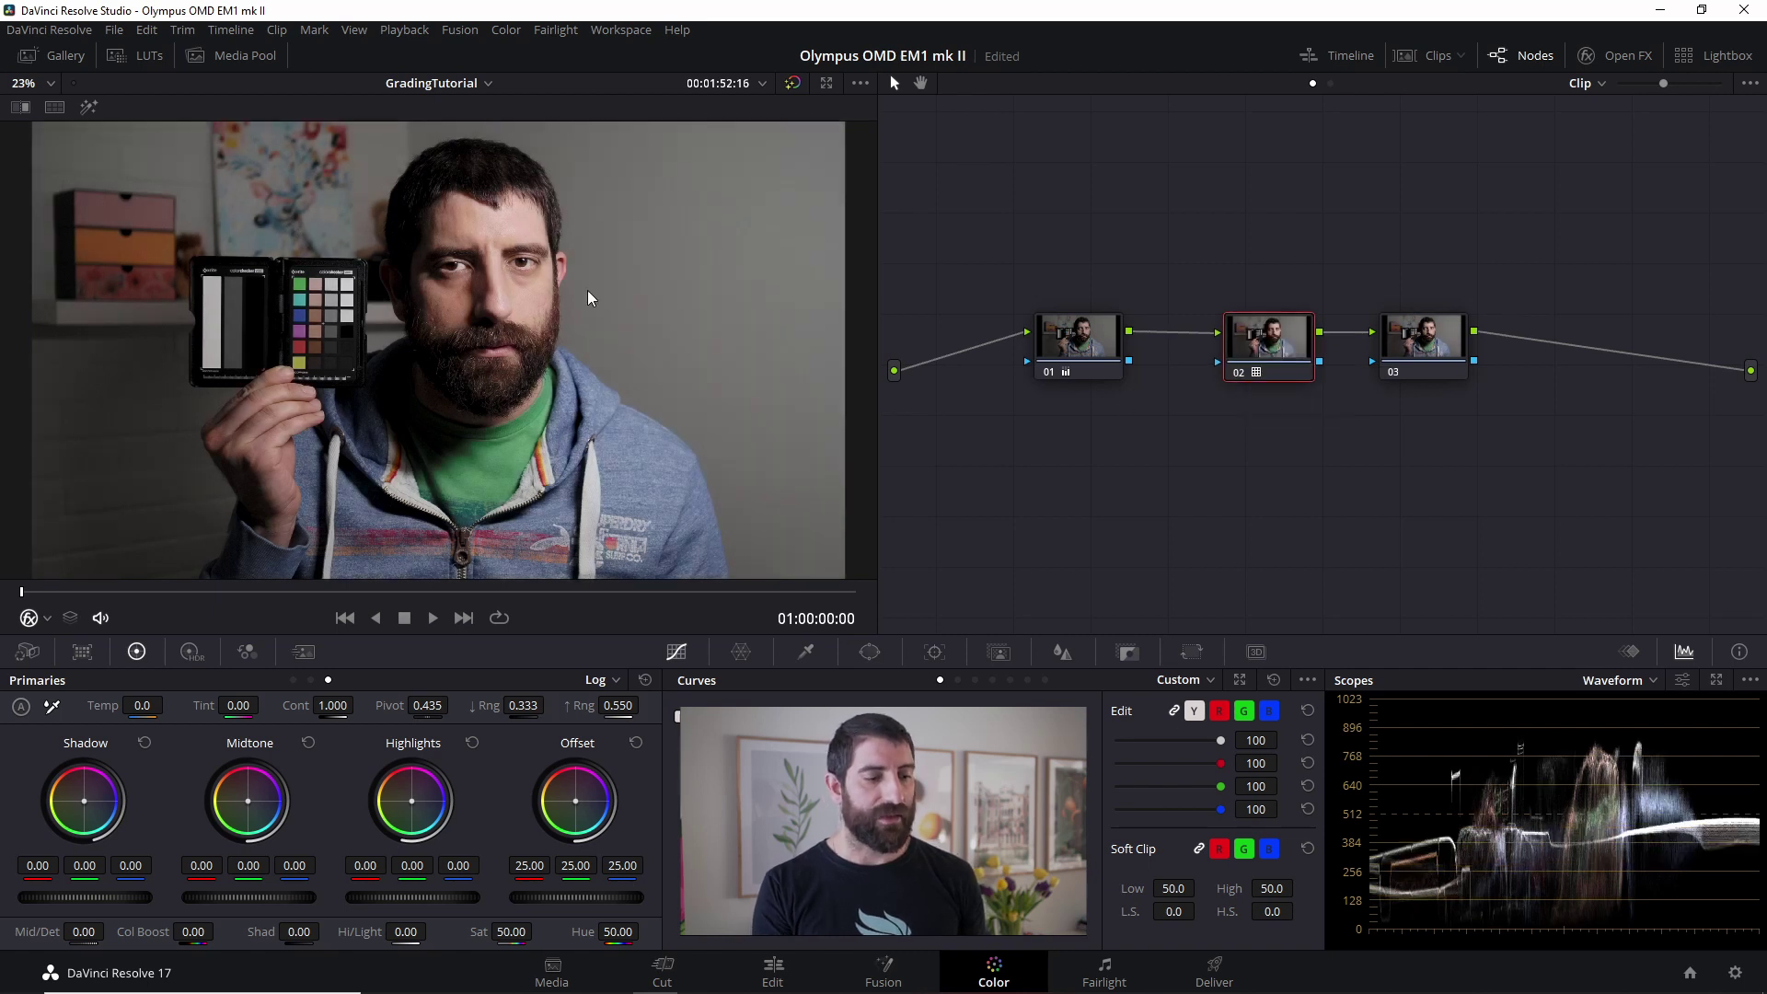
Delete node 03 and reposition nodes 02 and 01 in the graph.
{"action": "left_click", "coordinate": [1418, 338]}
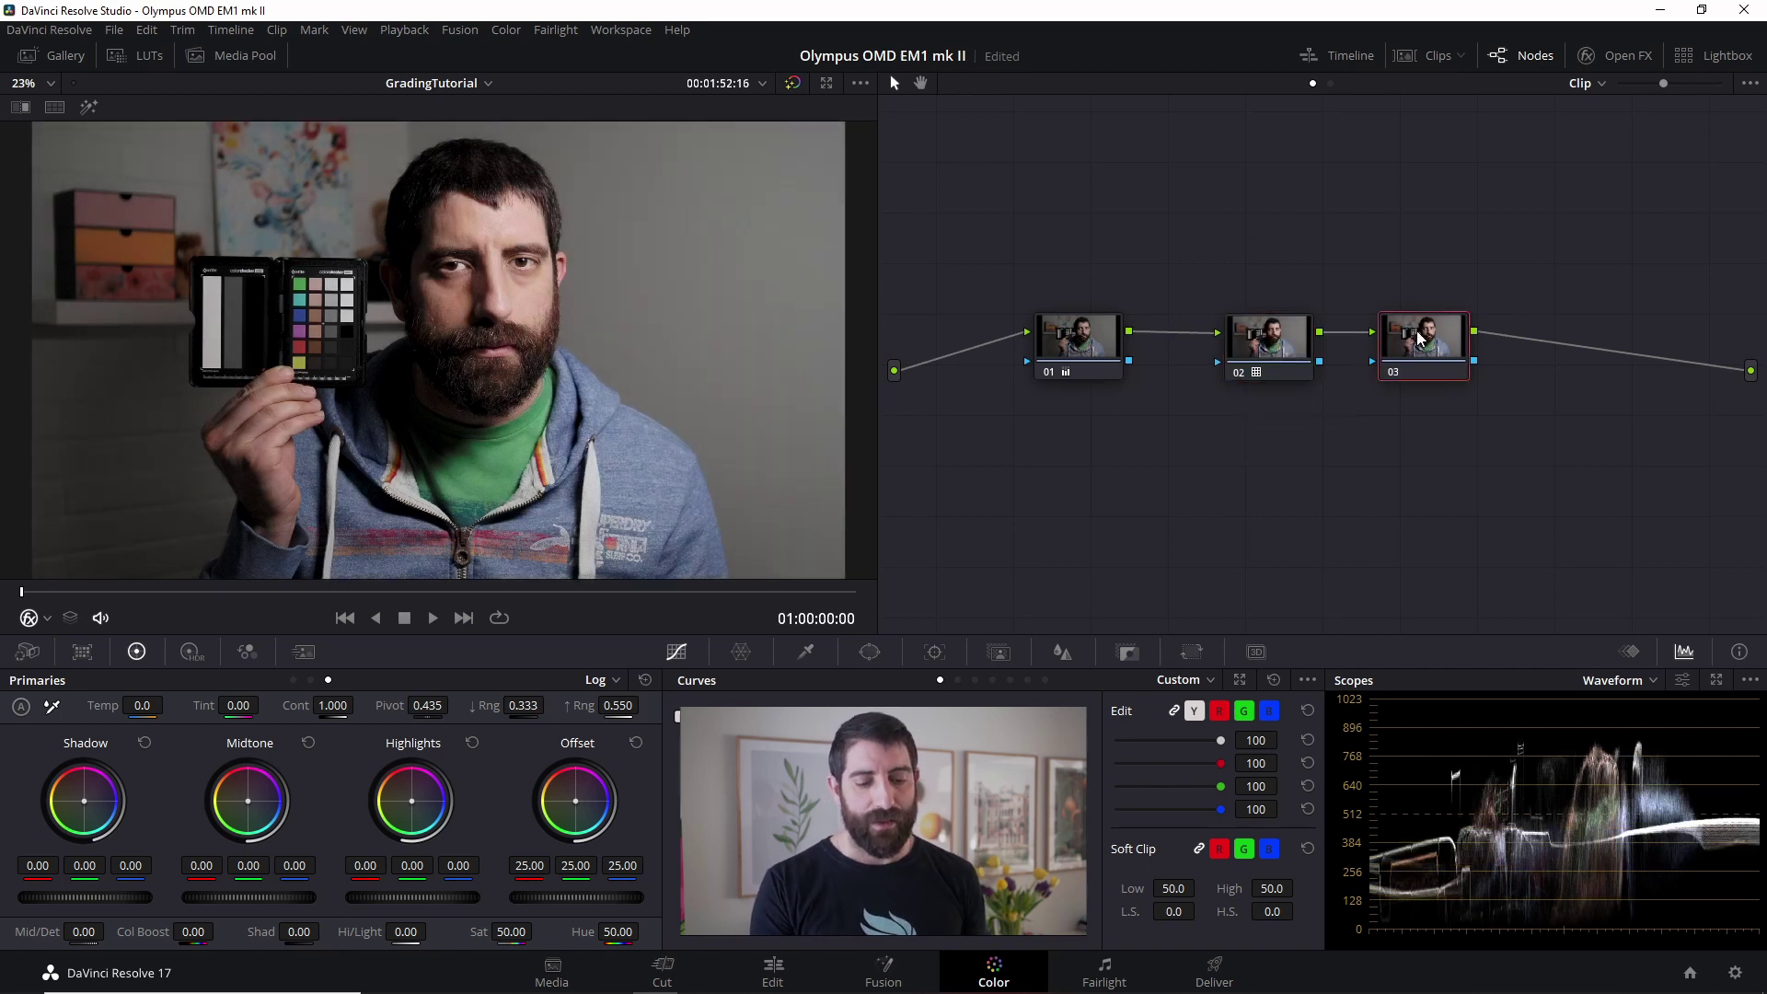
{"action": "key", "text": "Delete"}
{"action": "left_click_drag", "start_coordinate": [1279, 354], "coordinate": [1638, 341]}
{"action": "left_click_drag", "start_coordinate": [1085, 333], "coordinate": [977, 223]}
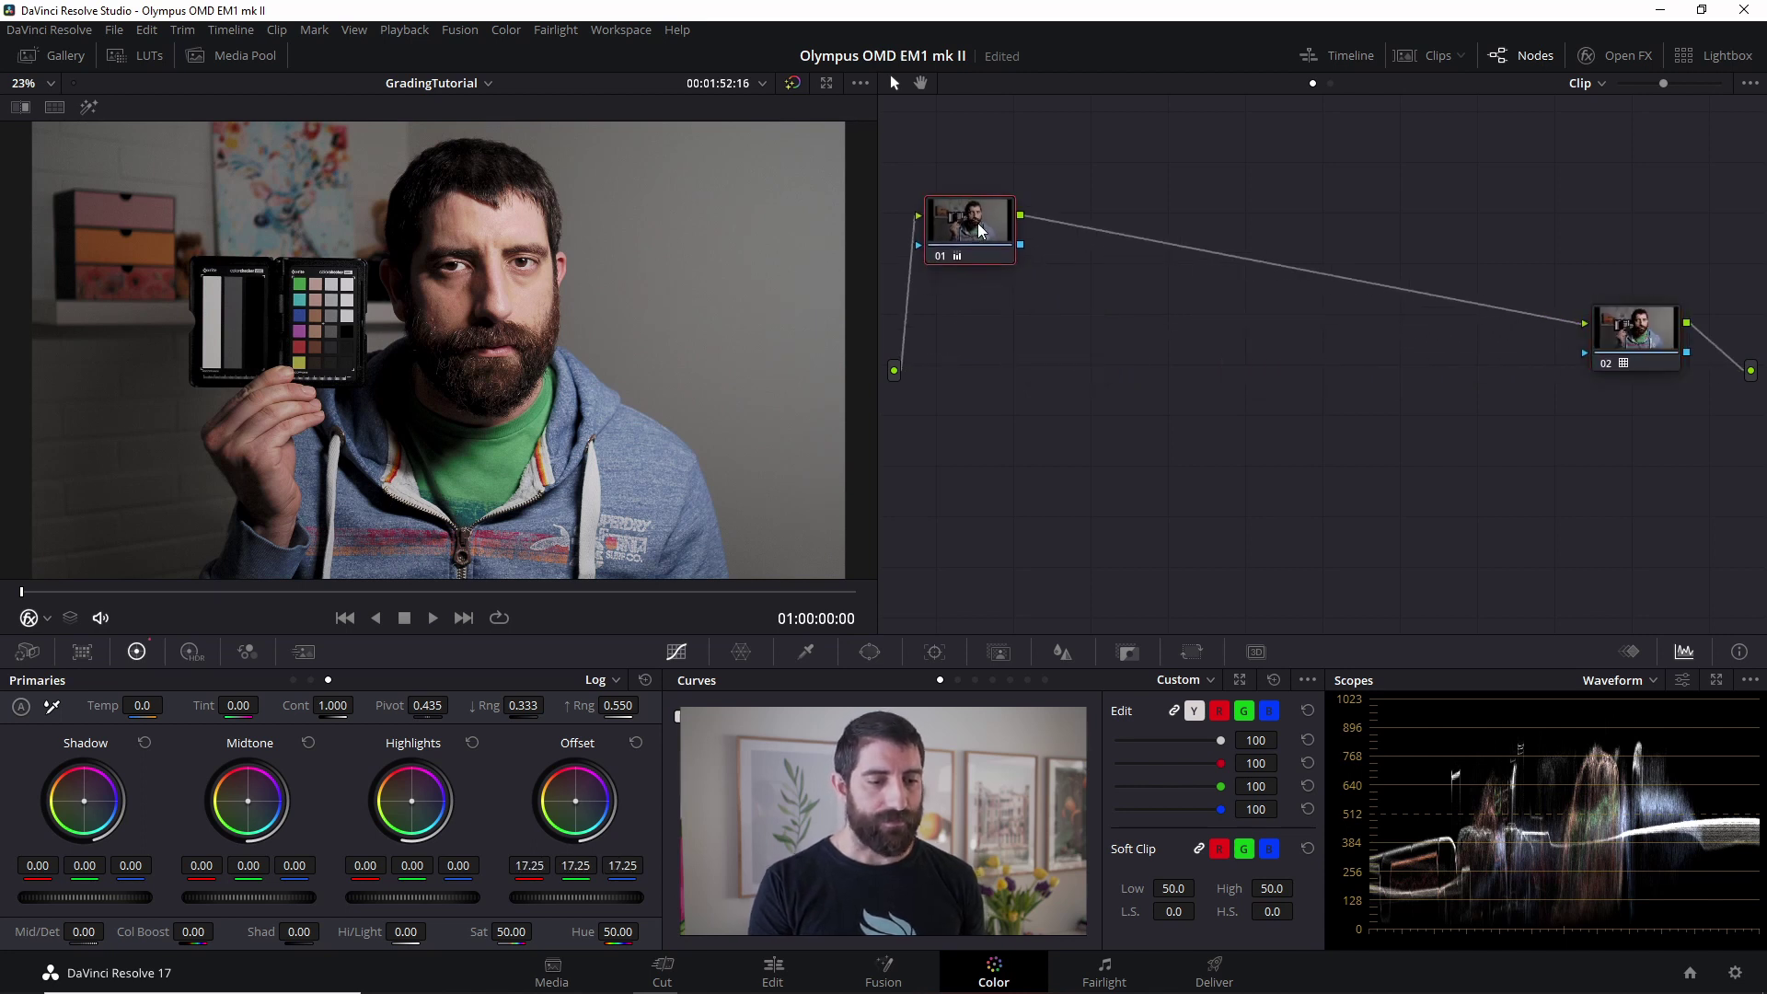
Reset node 01's grade and label it 'Exposure'.
{"action": "right_click", "coordinate": [978, 223]}
{"action": "left_click", "coordinate": [1027, 238]}
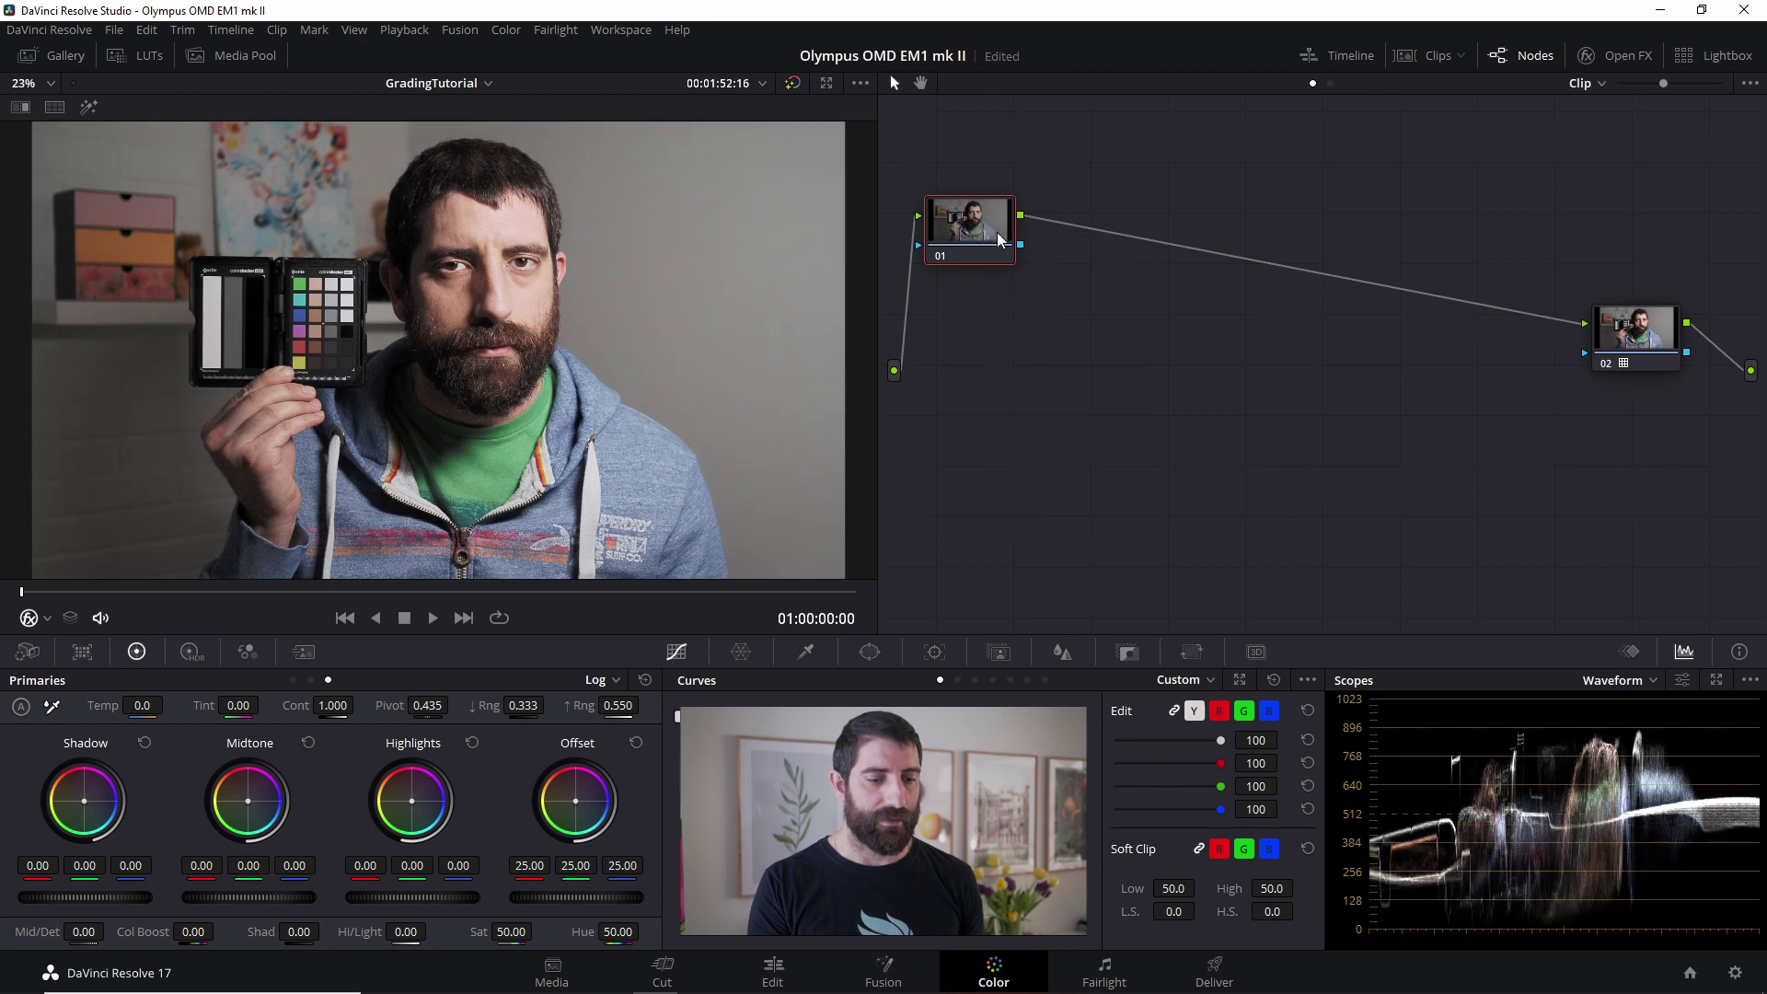
{"action": "right_click", "coordinate": [988, 229]}
{"action": "left_click", "coordinate": [1036, 270]}
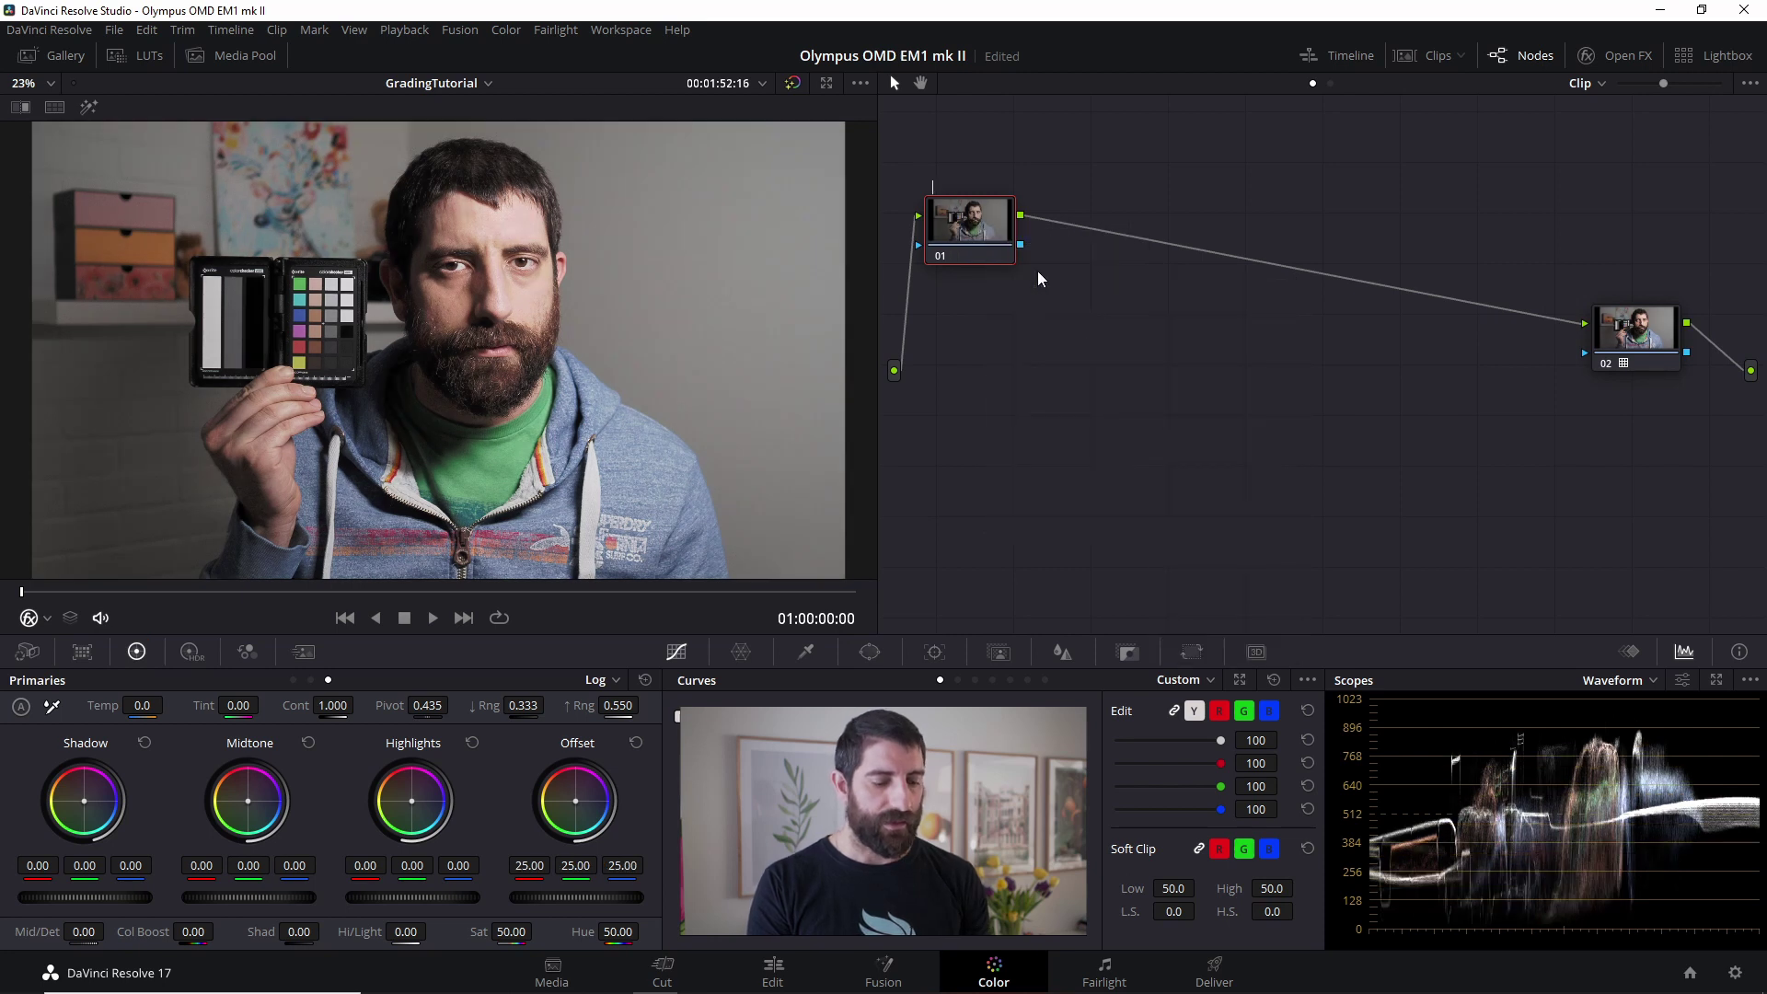
{"action": "type", "text": "Exposure"}
{"action": "key", "text": "Return"}
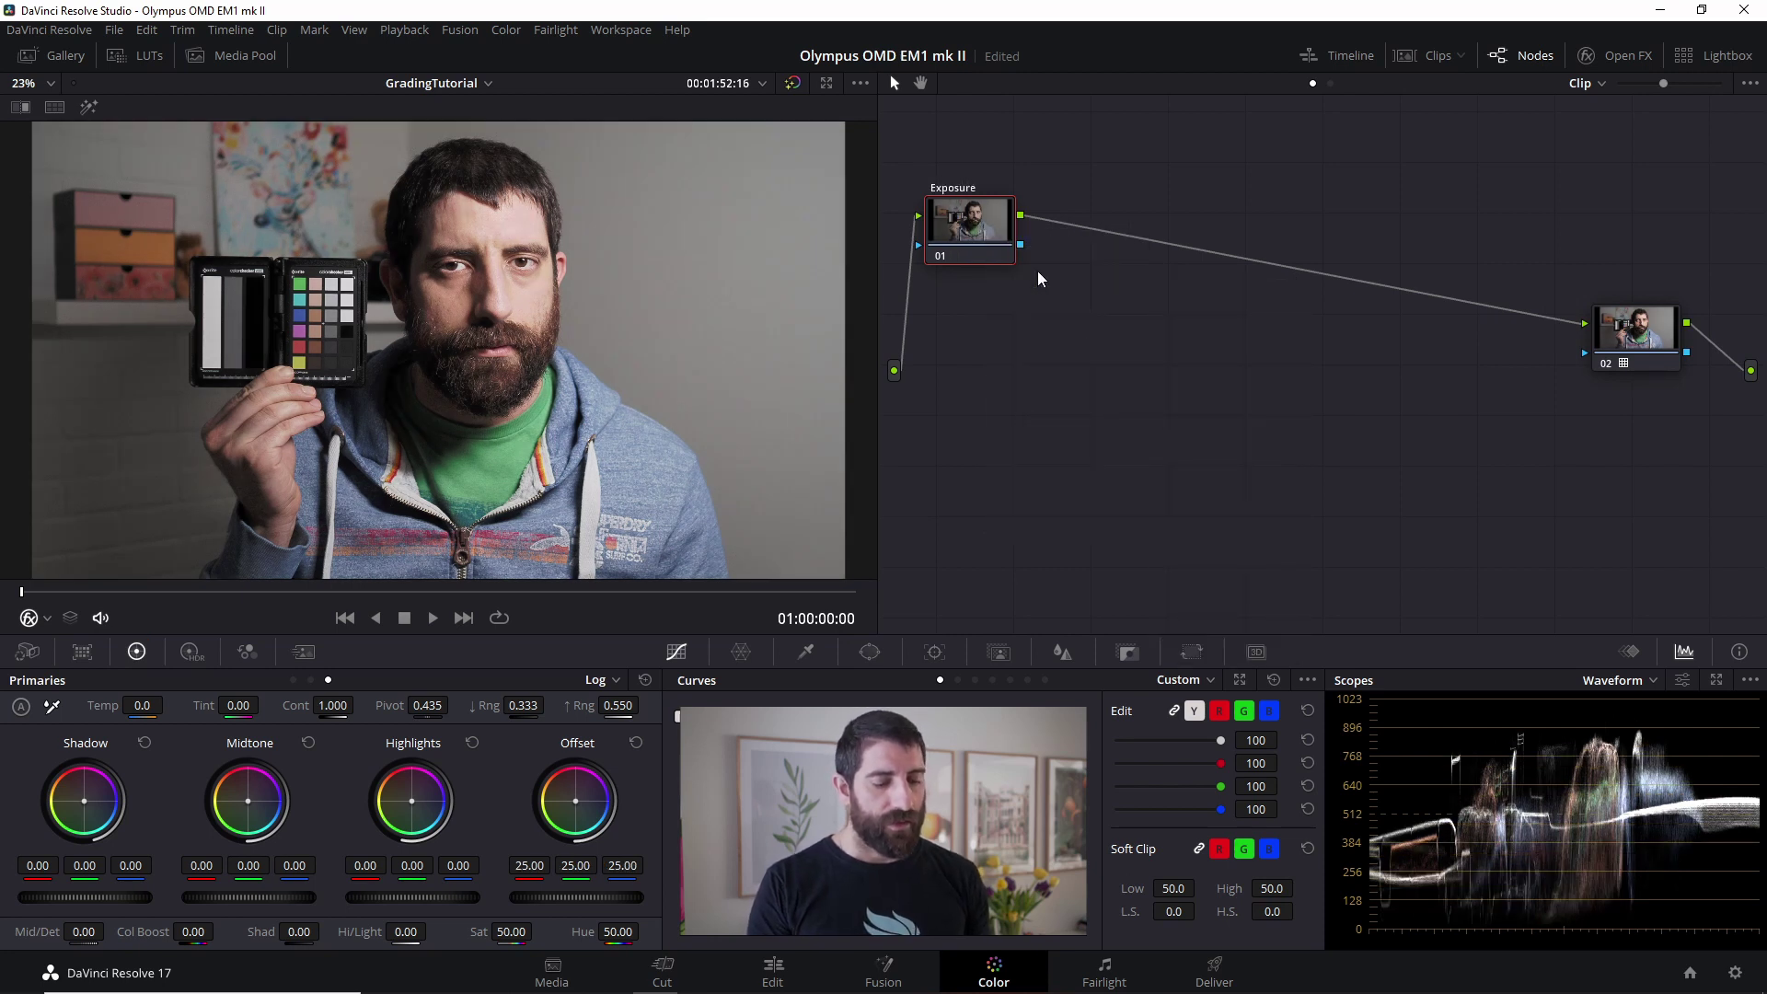
Add a serial node after Exposure labelled 'Color Correction'.
{"action": "key", "text": "alt+s"}
{"action": "right_click", "coordinate": [1103, 206]}
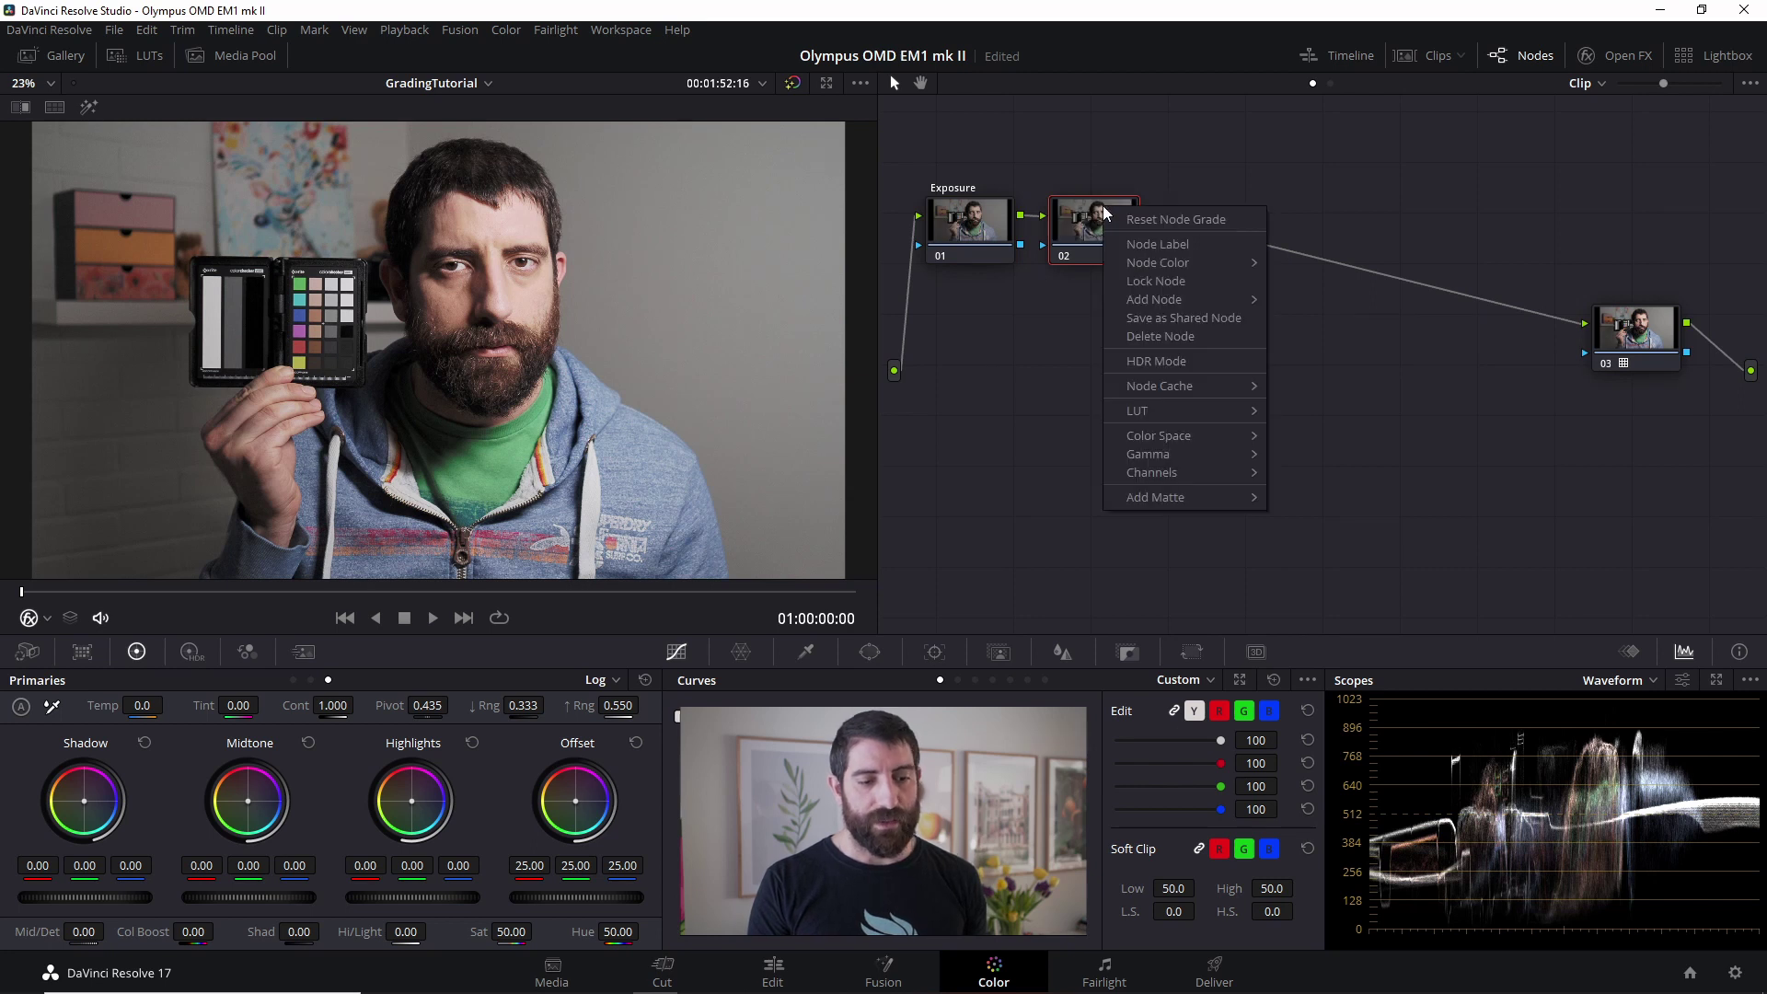
{"action": "left_click", "coordinate": [1159, 241]}
{"action": "type", "text": "Color Correction"}
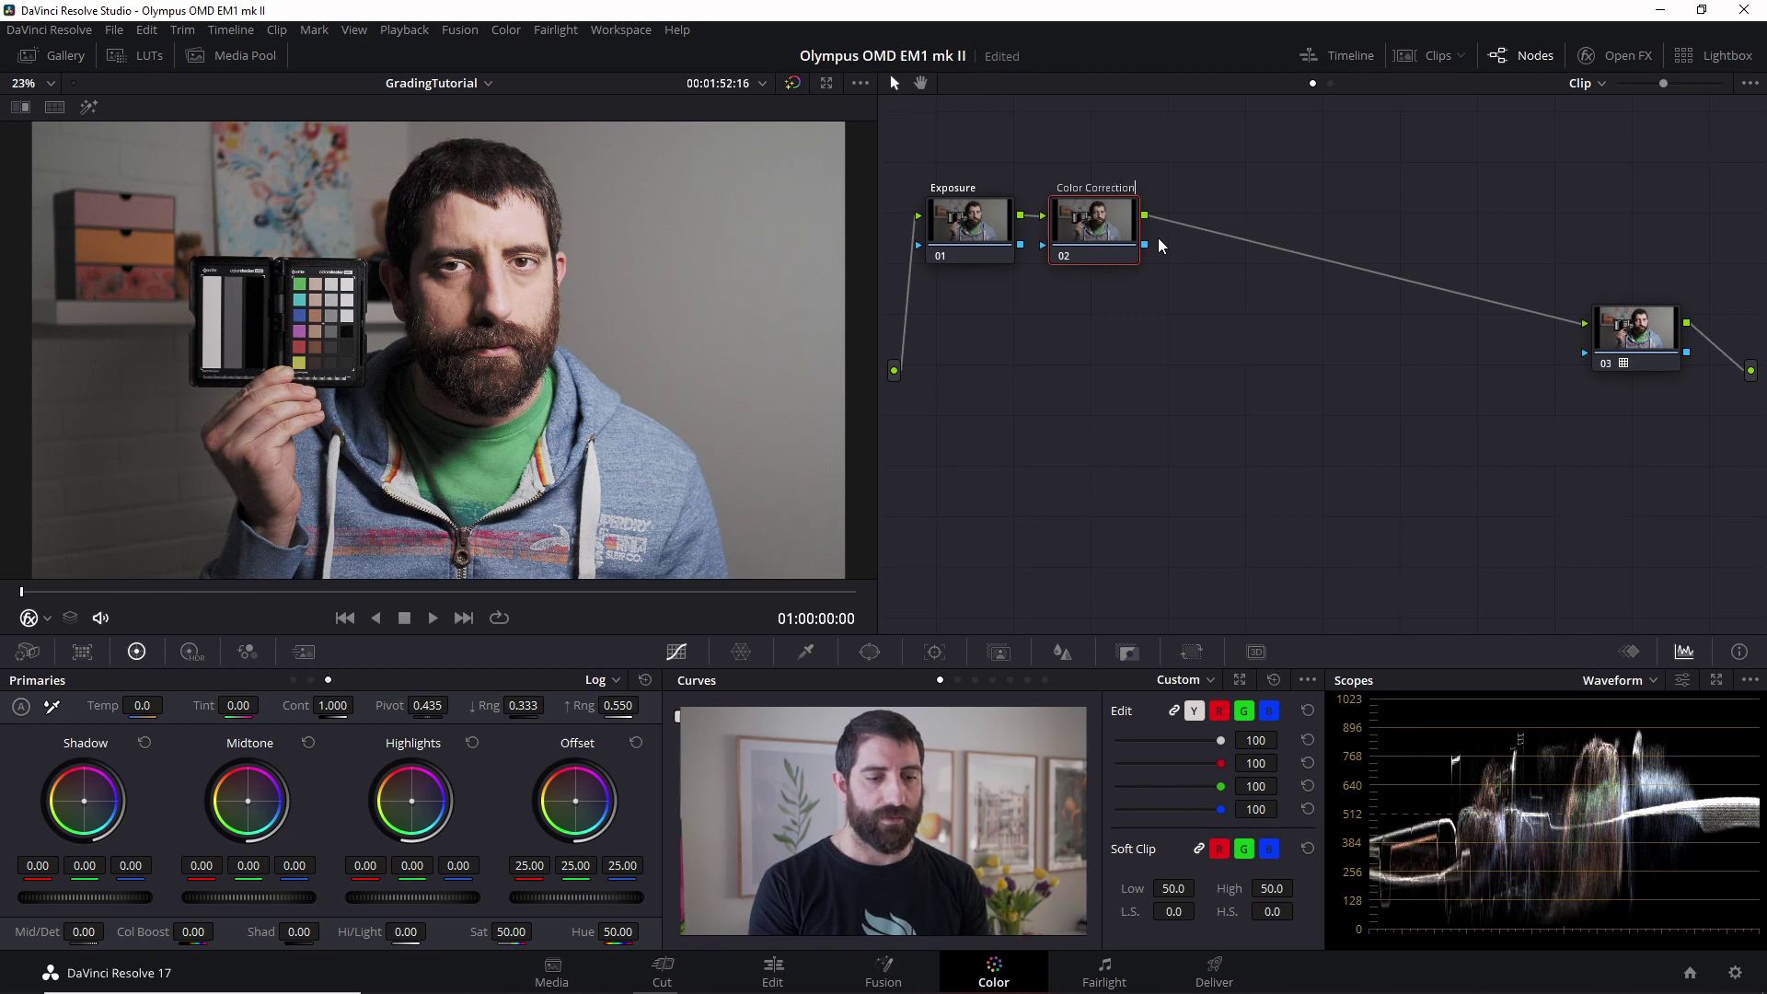
{"action": "key", "text": "Return"}
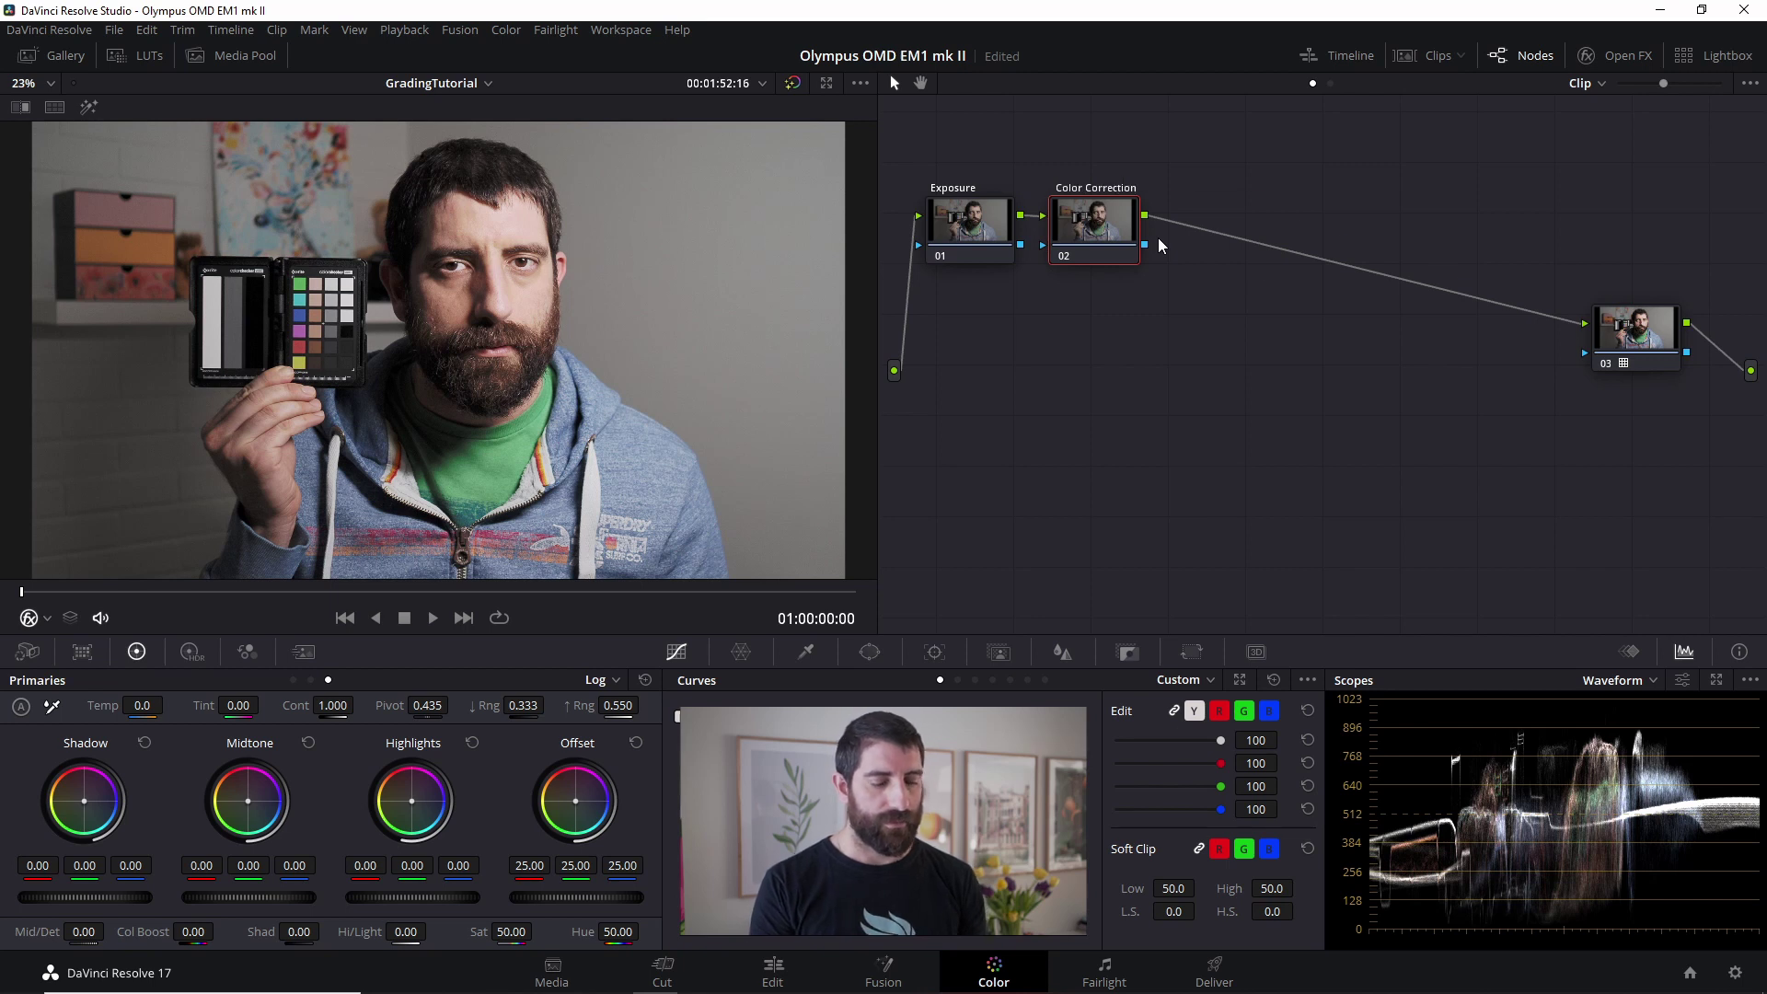
Add another serial node after Color Correction and rearrange nodes 03 and 04.
{"action": "key", "text": "alt+s"}
{"action": "left_click_drag", "start_coordinate": [1207, 237], "coordinate": [1337, 236]}
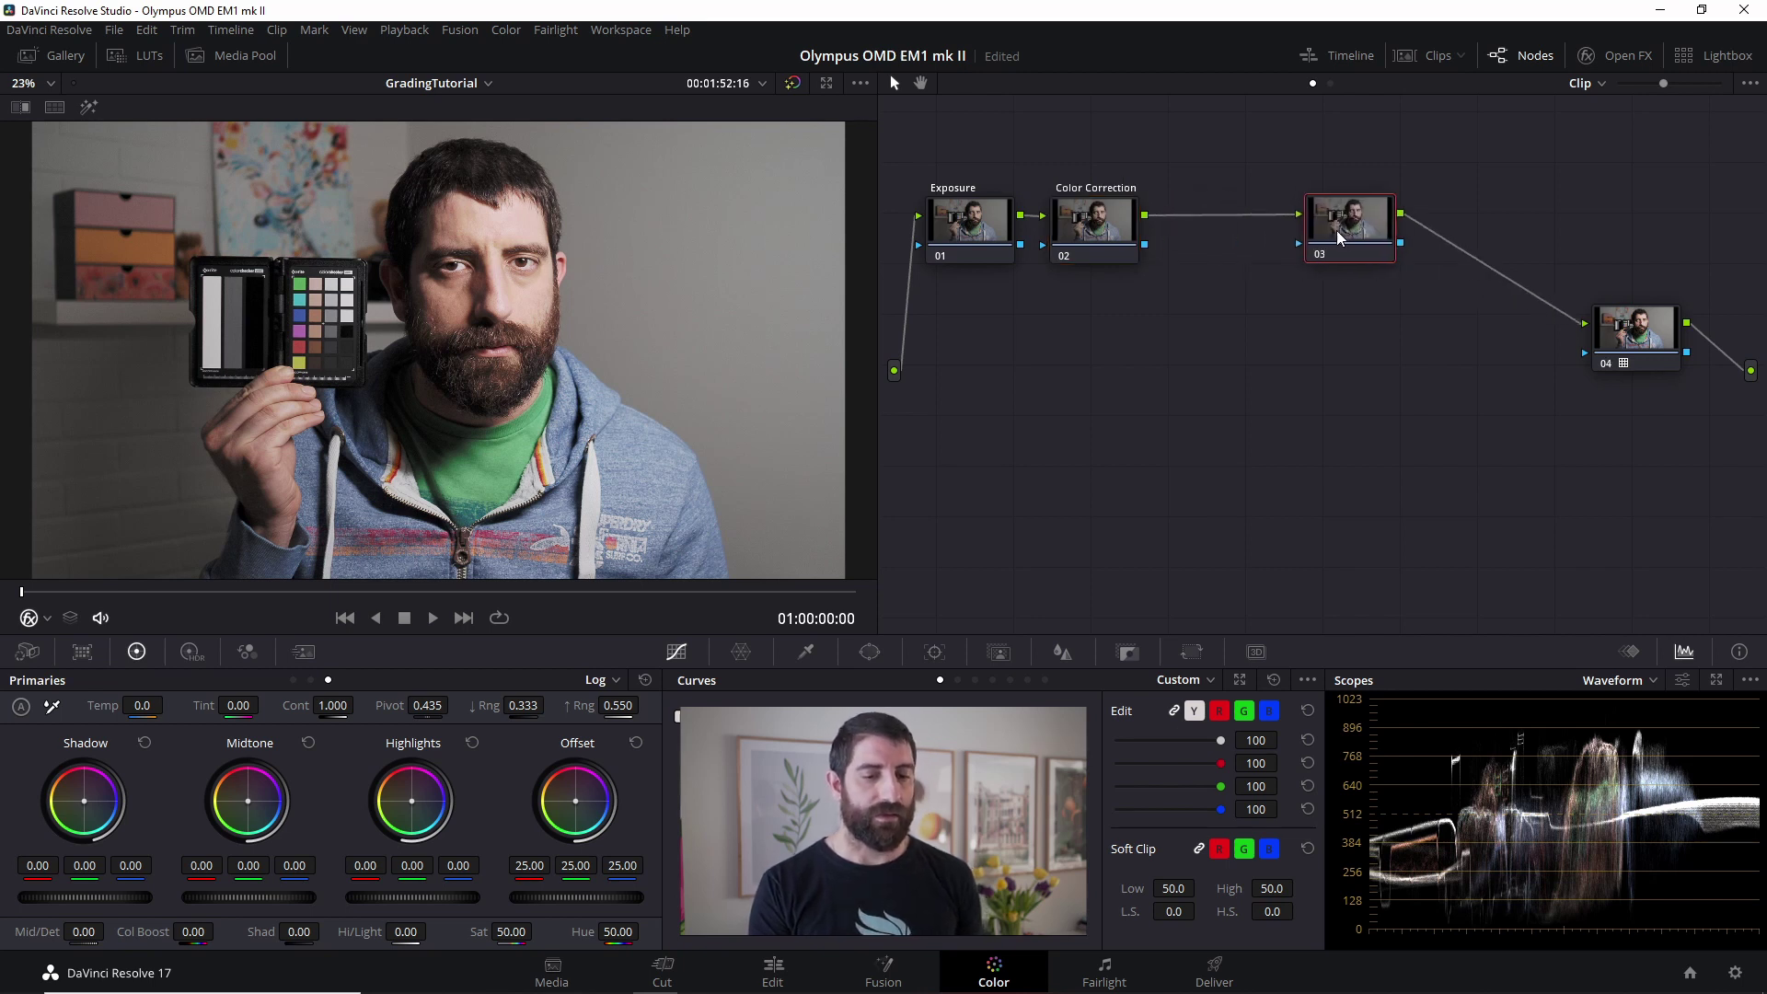
{"action": "left_click_drag", "start_coordinate": [1625, 336], "coordinate": [1637, 228]}
{"action": "left_click_drag", "start_coordinate": [1345, 196], "coordinate": [1383, 357]}
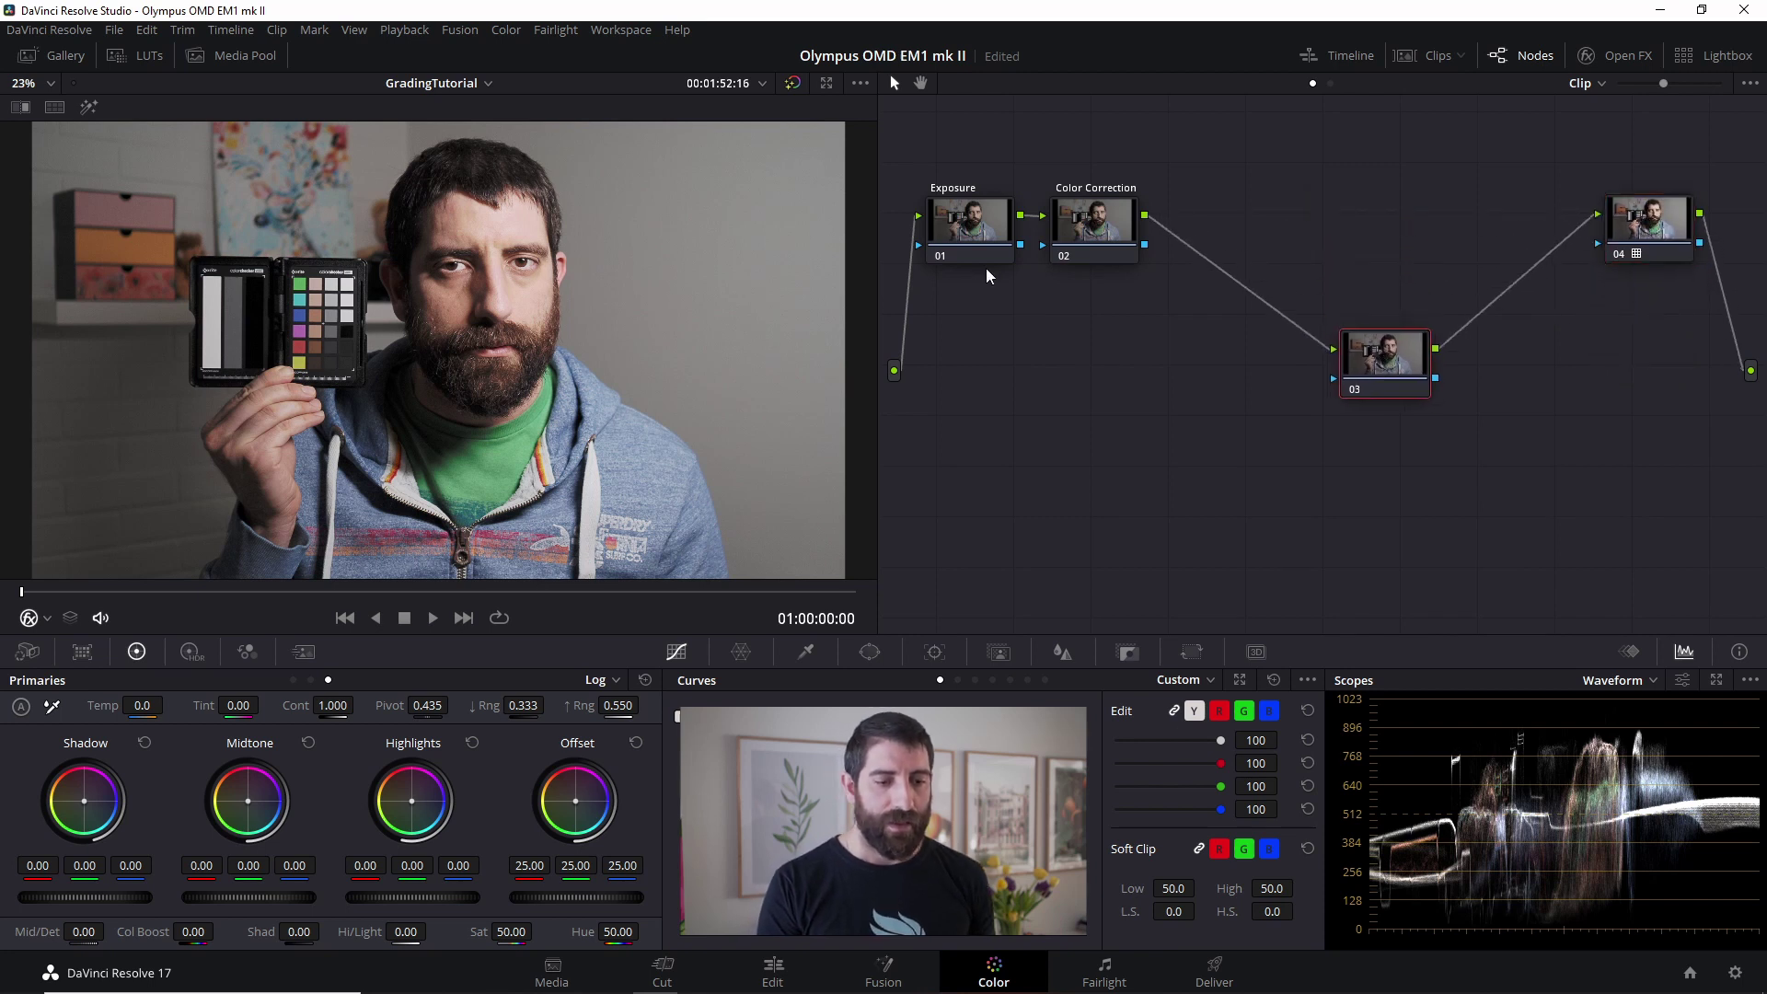
On the Exposure node, set saturation to 0, then back to 50.
{"action": "left_click", "coordinate": [978, 230]}
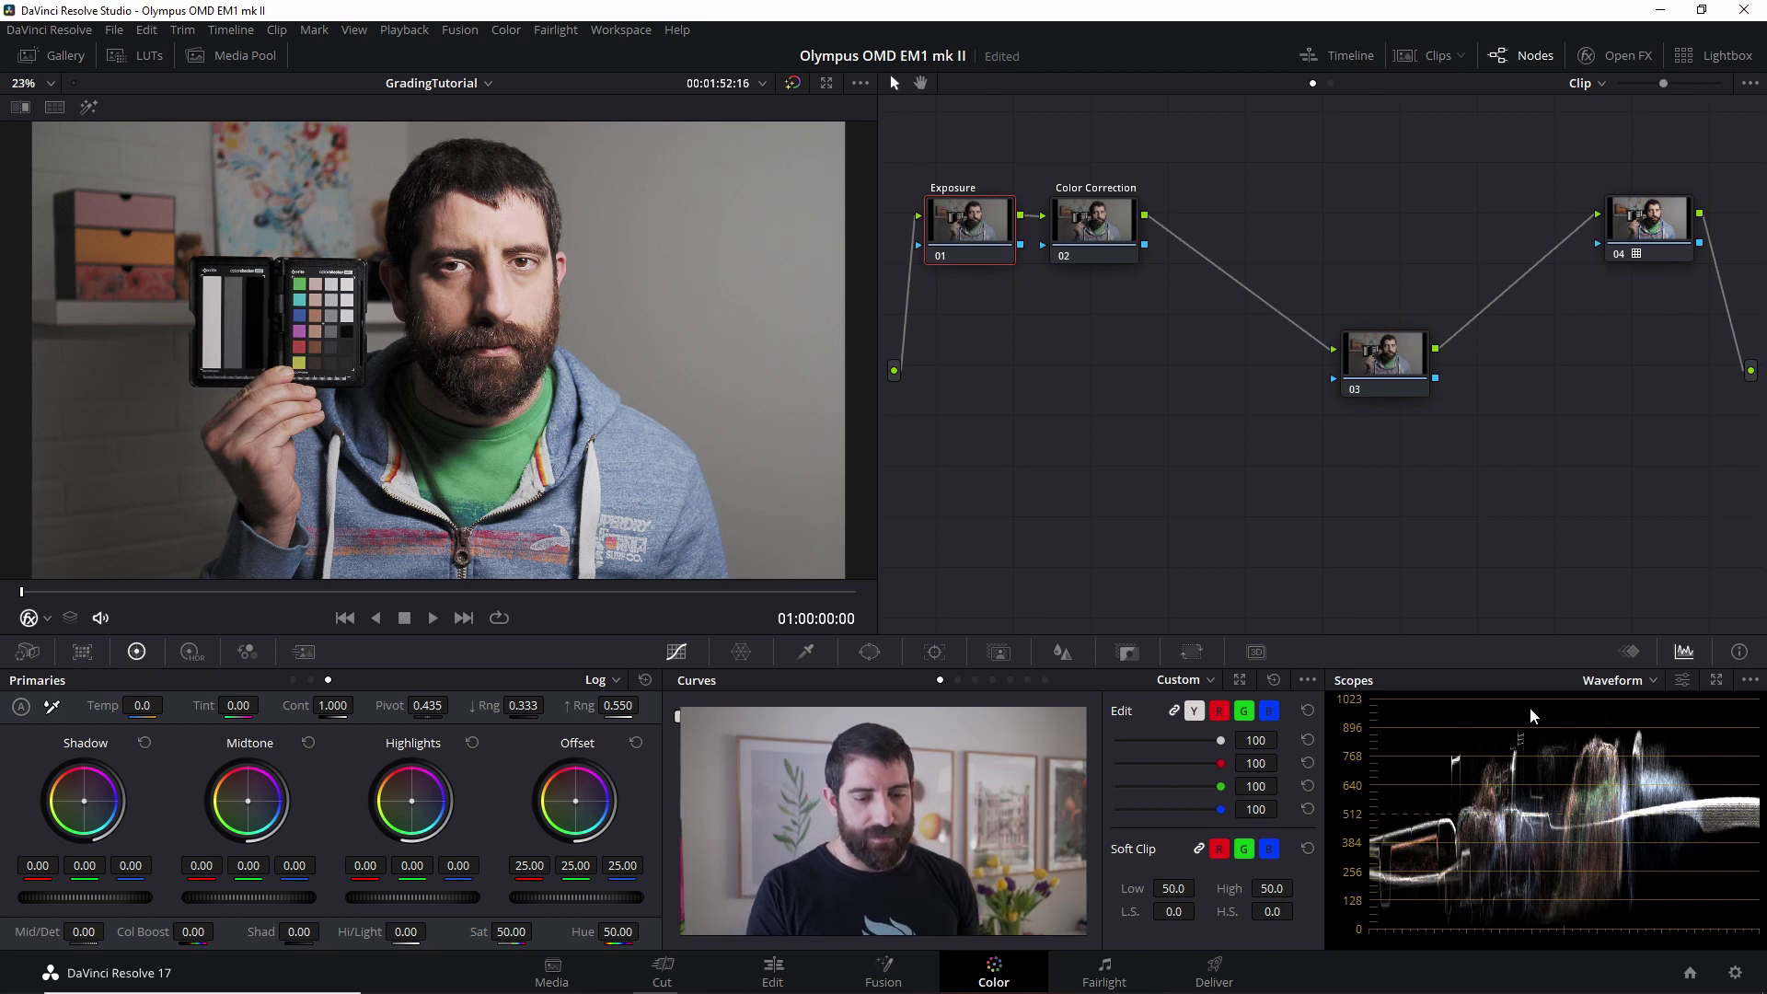
{"action": "left_click", "coordinate": [1680, 683]}
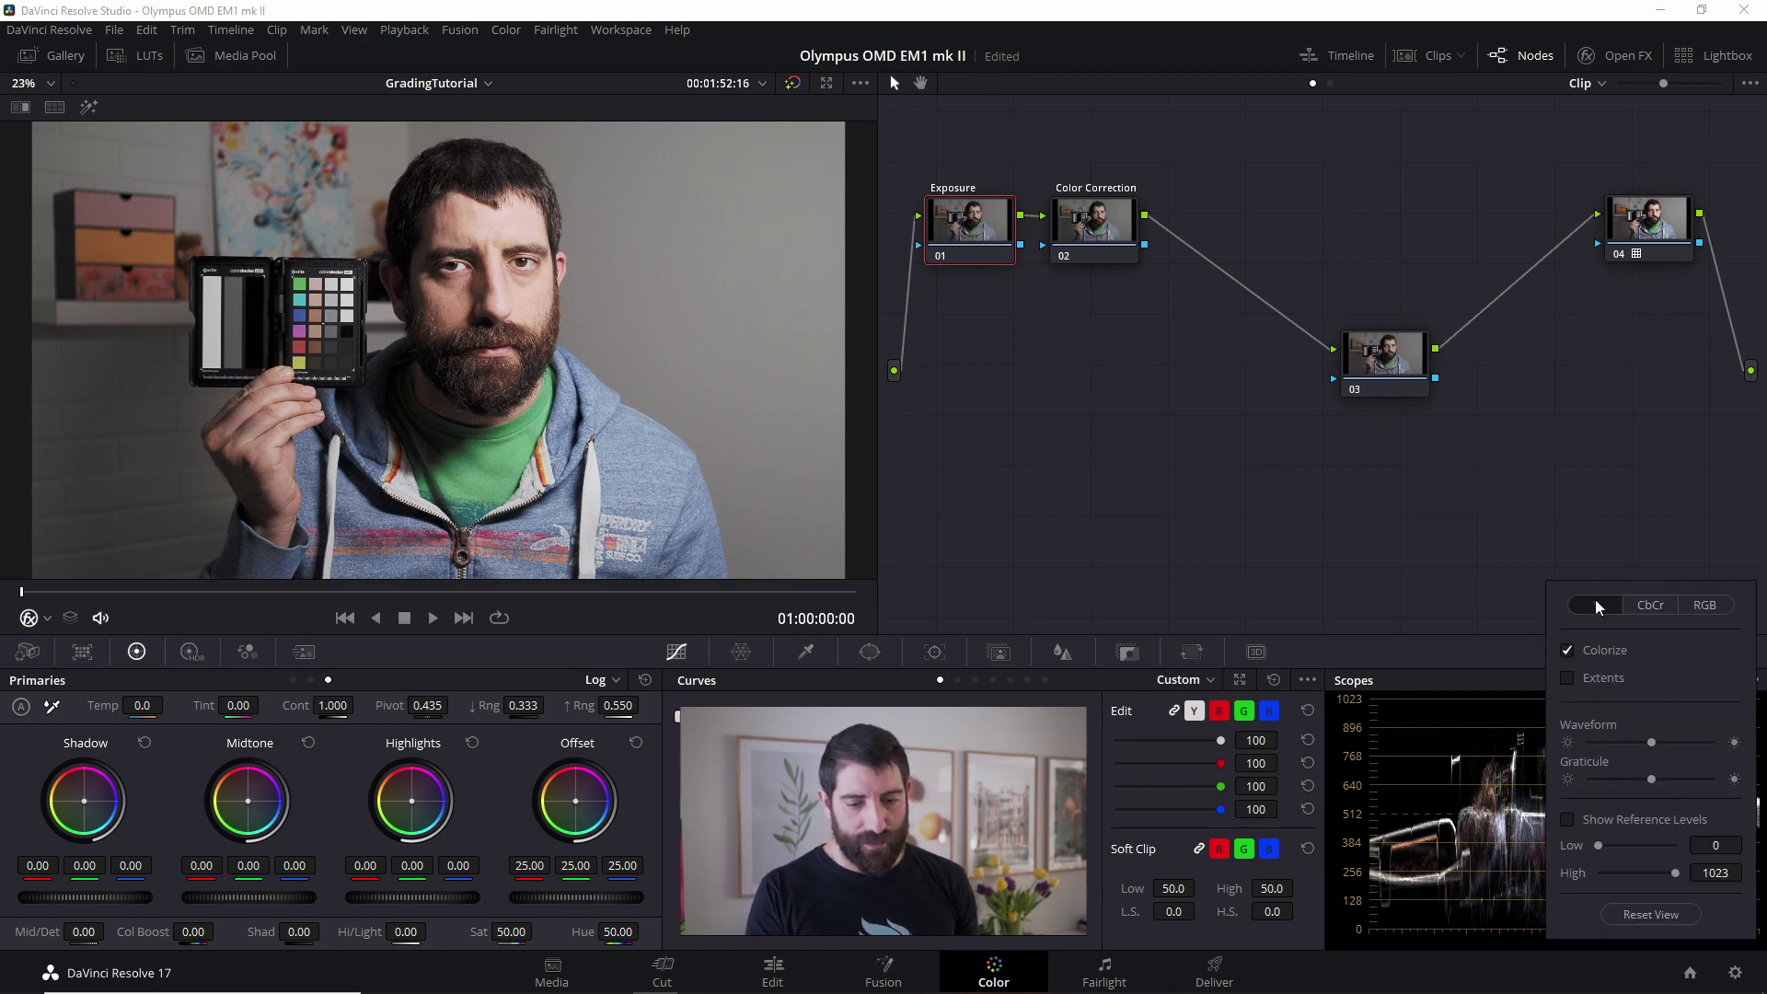
{"action": "left_click", "coordinate": [515, 932]}
{"action": "type", "text": "0"}
{"action": "key", "text": "Return"}
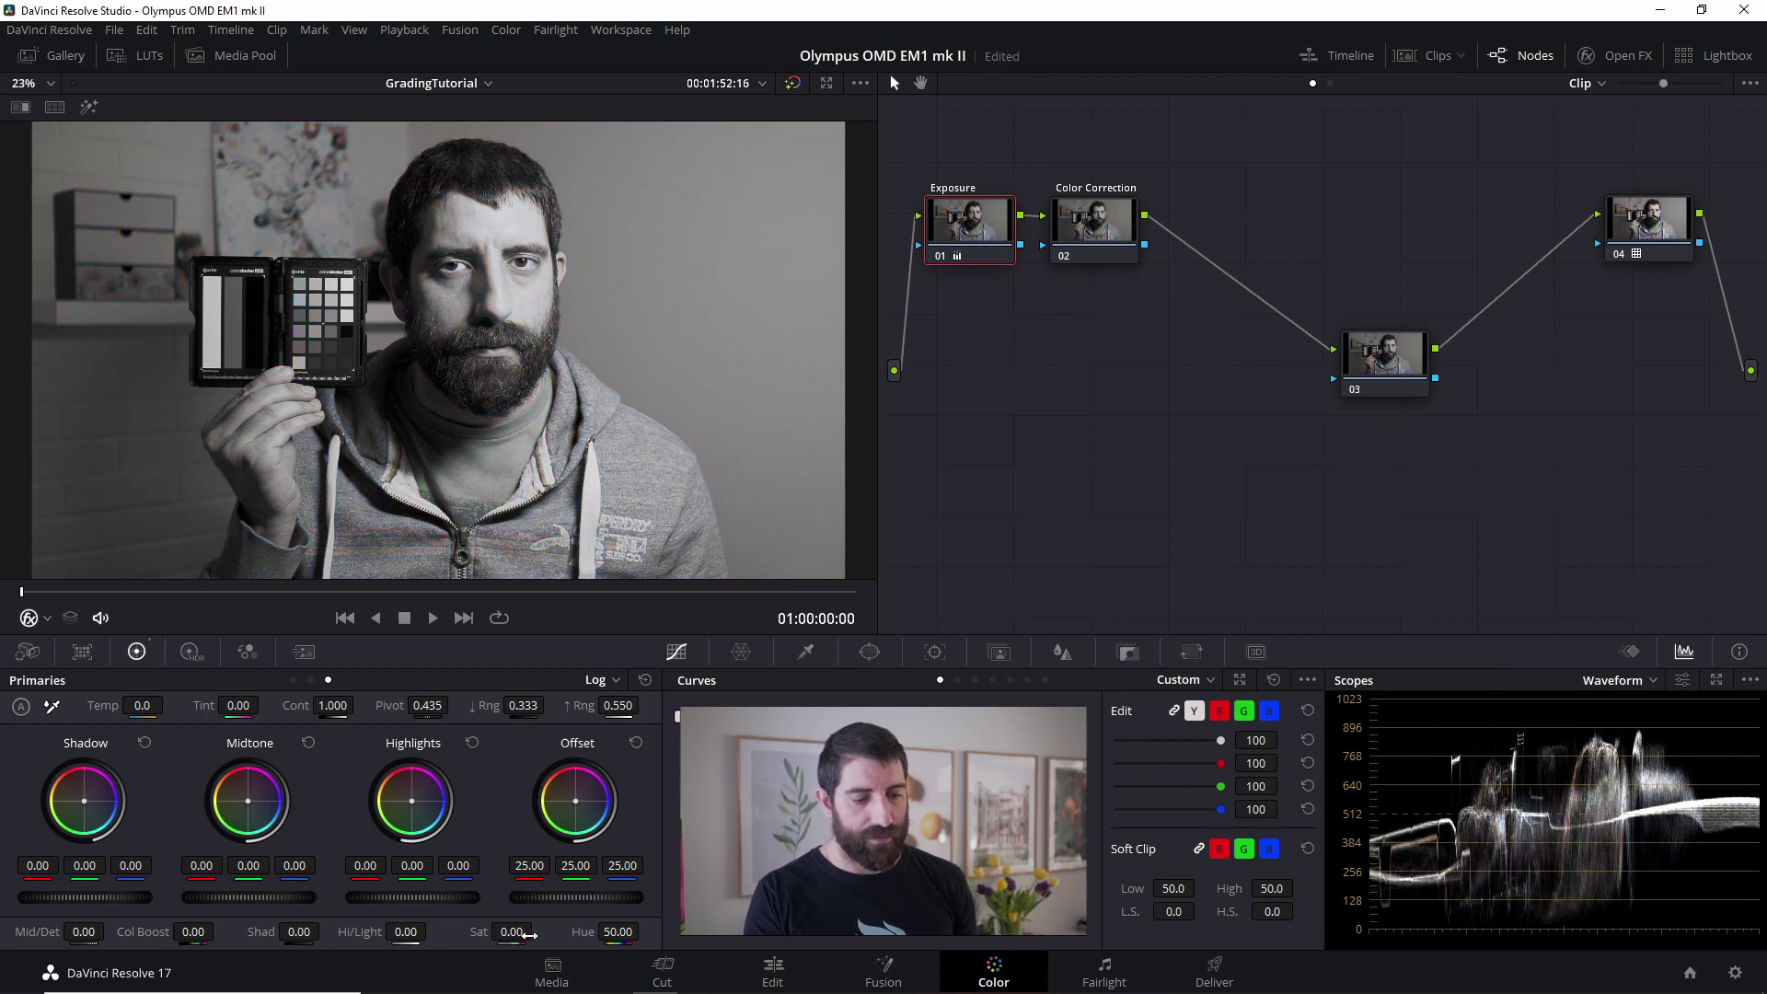
{"action": "left_click", "coordinate": [516, 932]}
{"action": "type", "text": "50"}
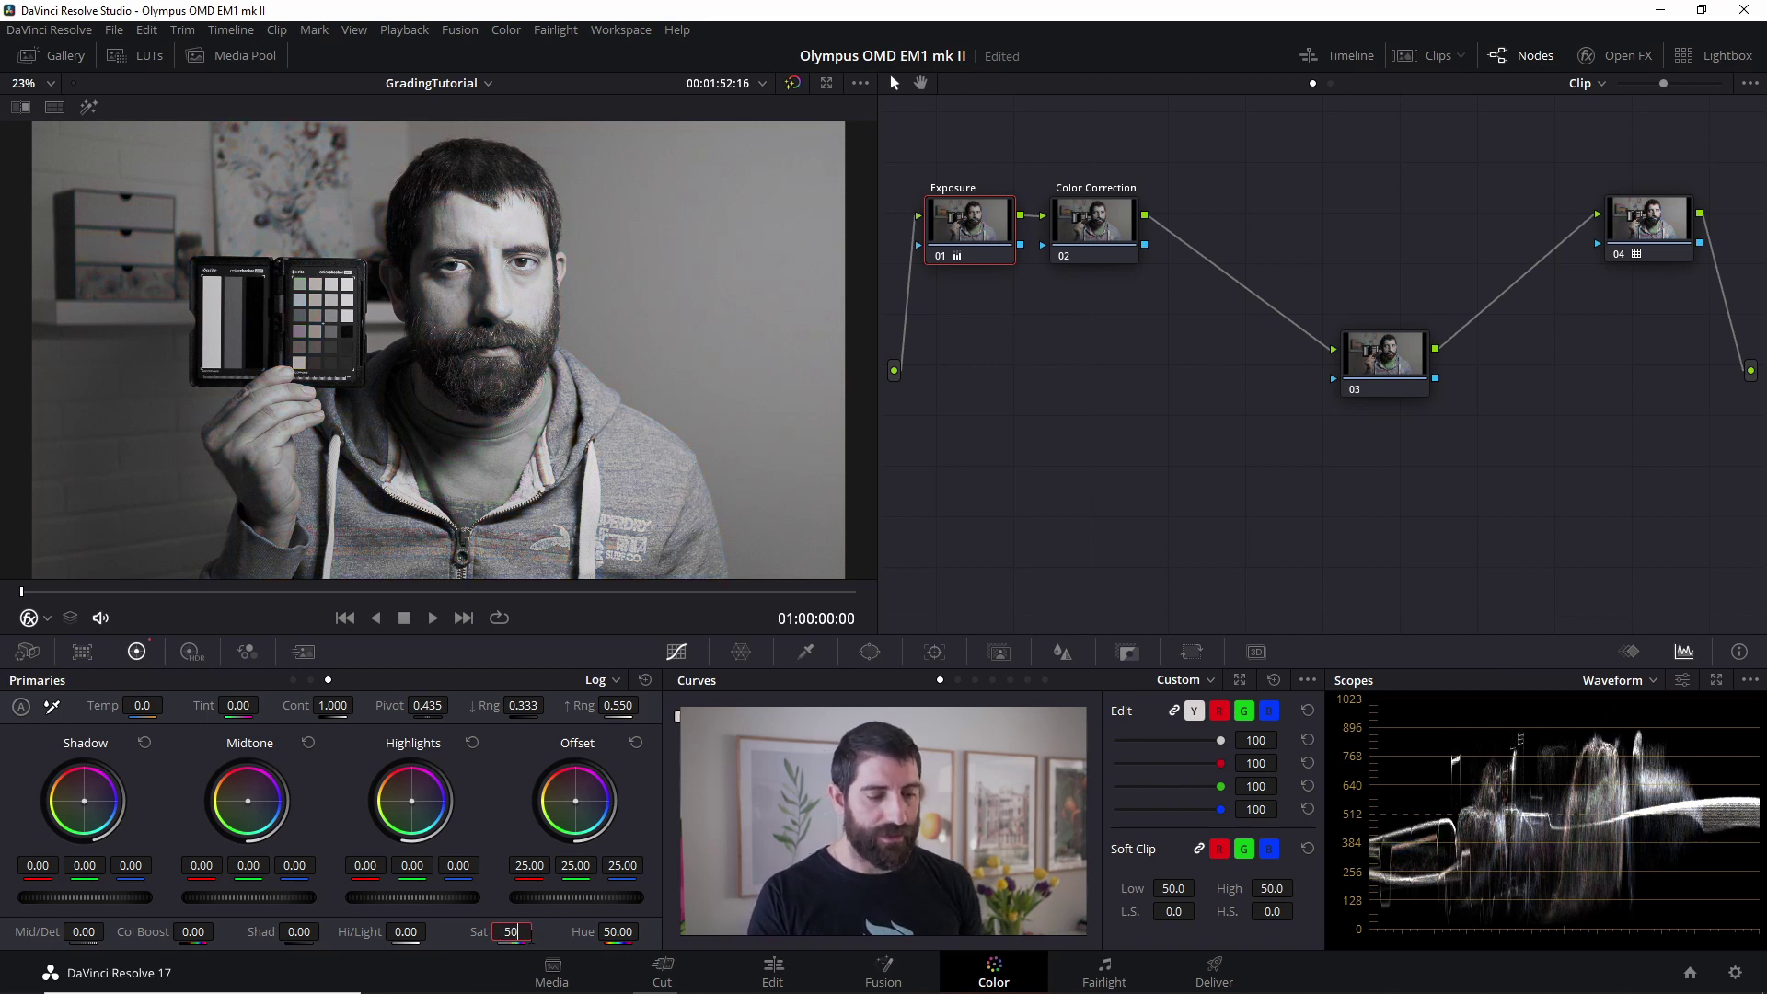
{"action": "key", "text": "Return"}
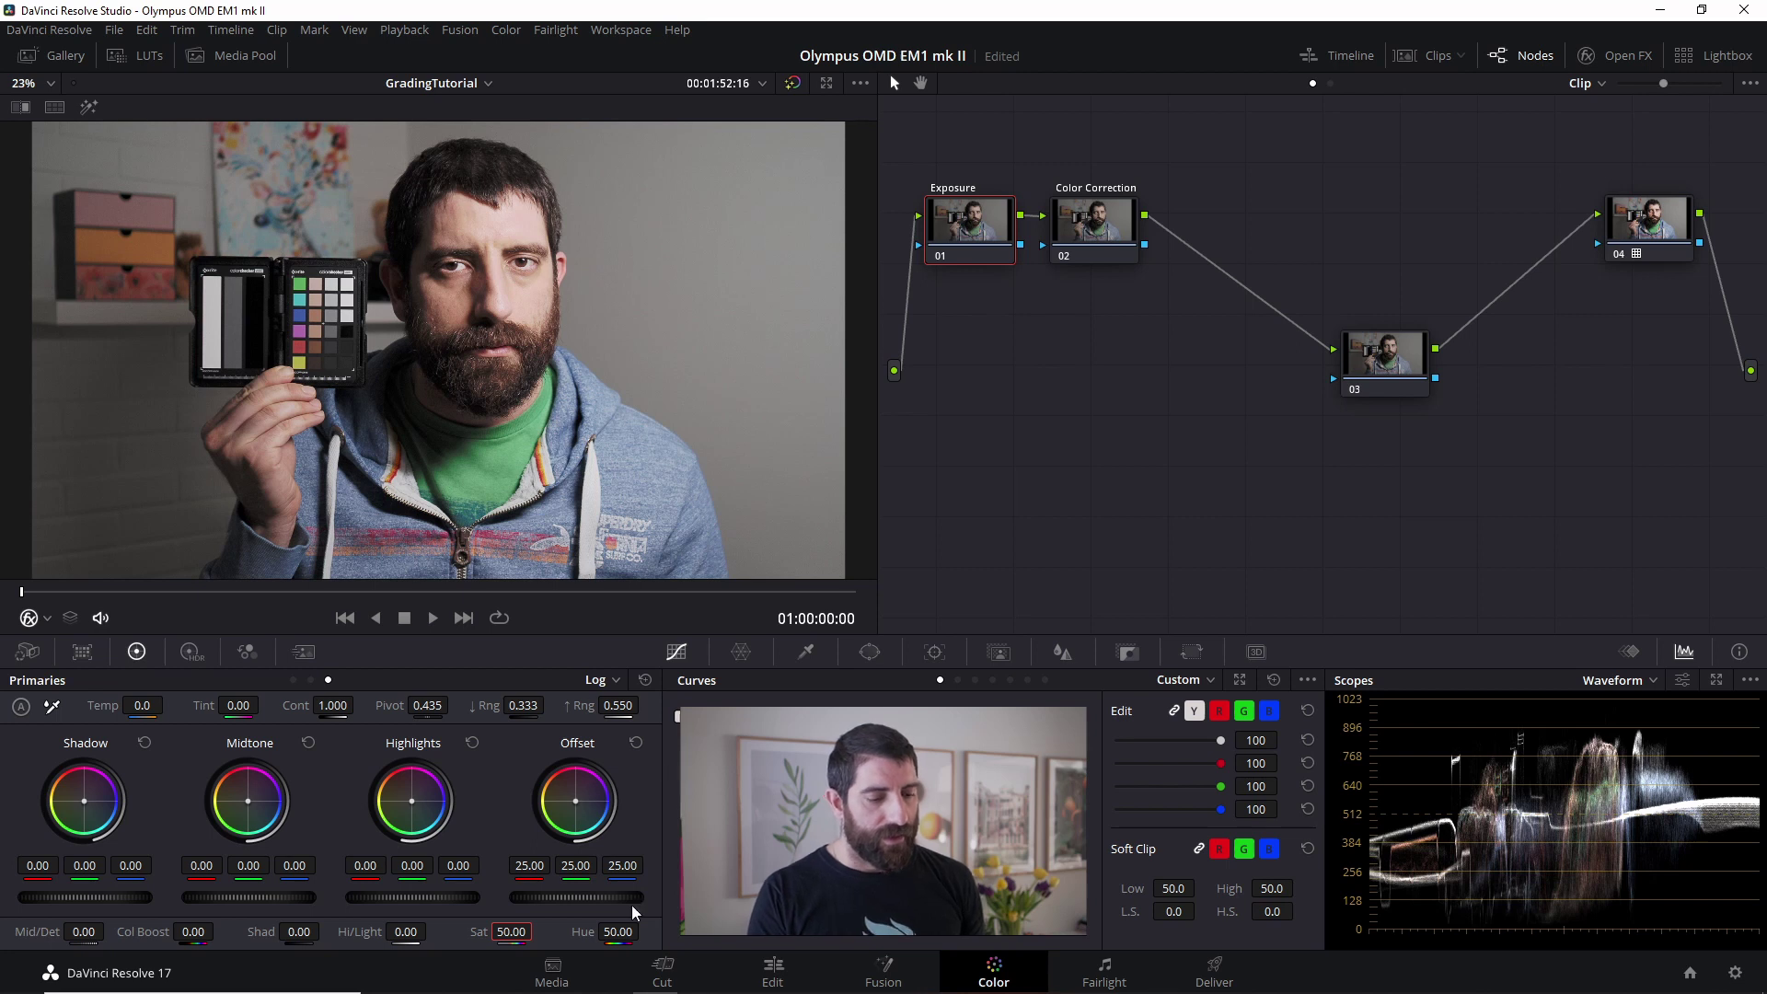
Set Offset to 15.75, Highlights to -0.18 and Shadows to 0.21.
{"action": "left_click_drag", "start_coordinate": [626, 897], "coordinate": [560, 897]}
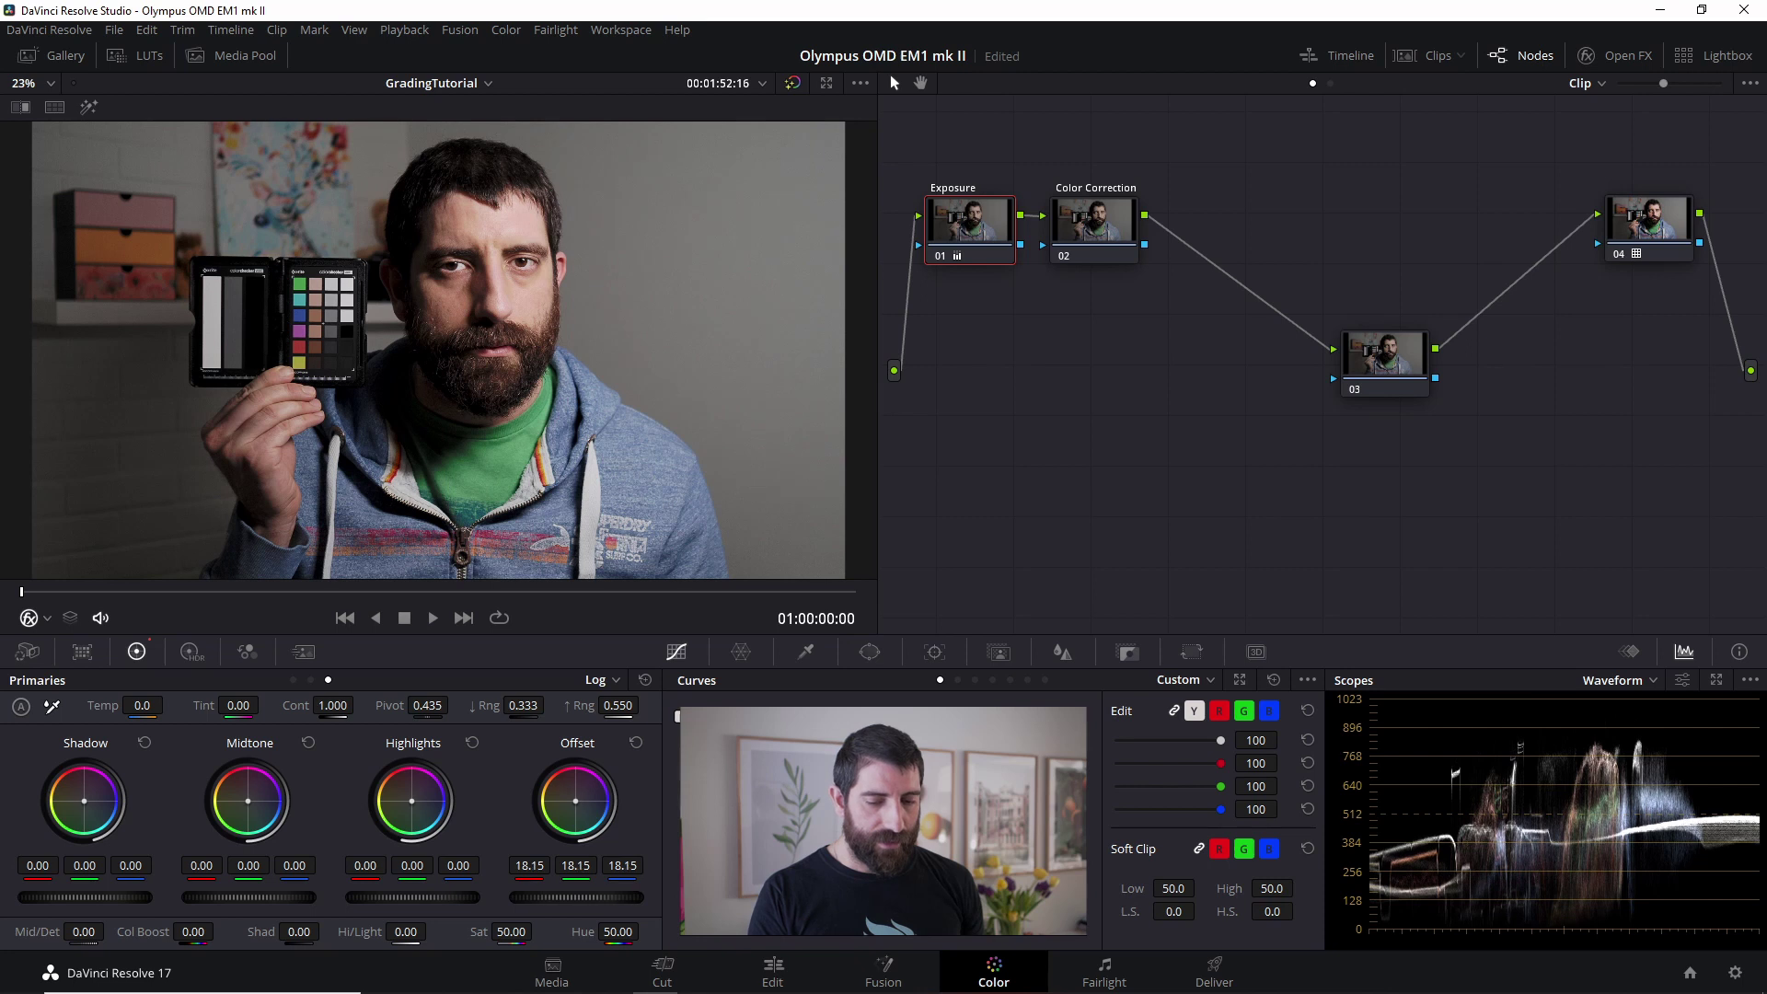
{"action": "left_click_drag", "start_coordinate": [445, 891], "coordinate": [432, 894]}
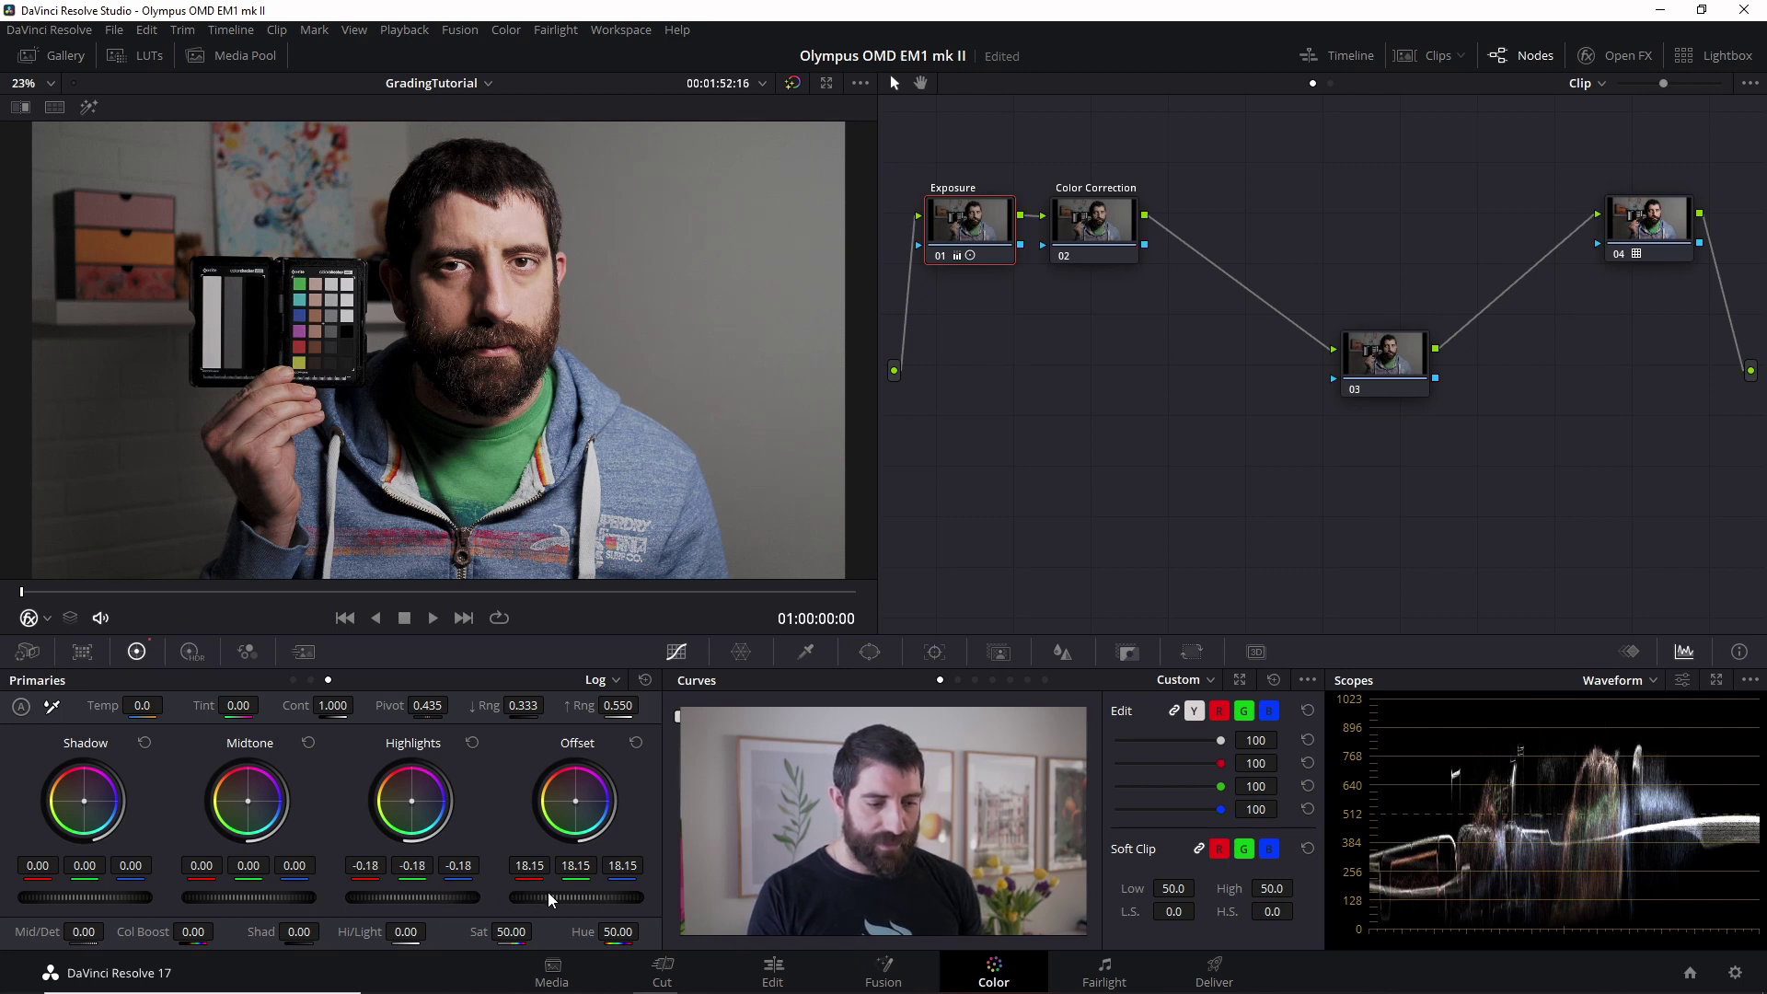
{"action": "left_click_drag", "start_coordinate": [548, 897], "coordinate": [533, 897]}
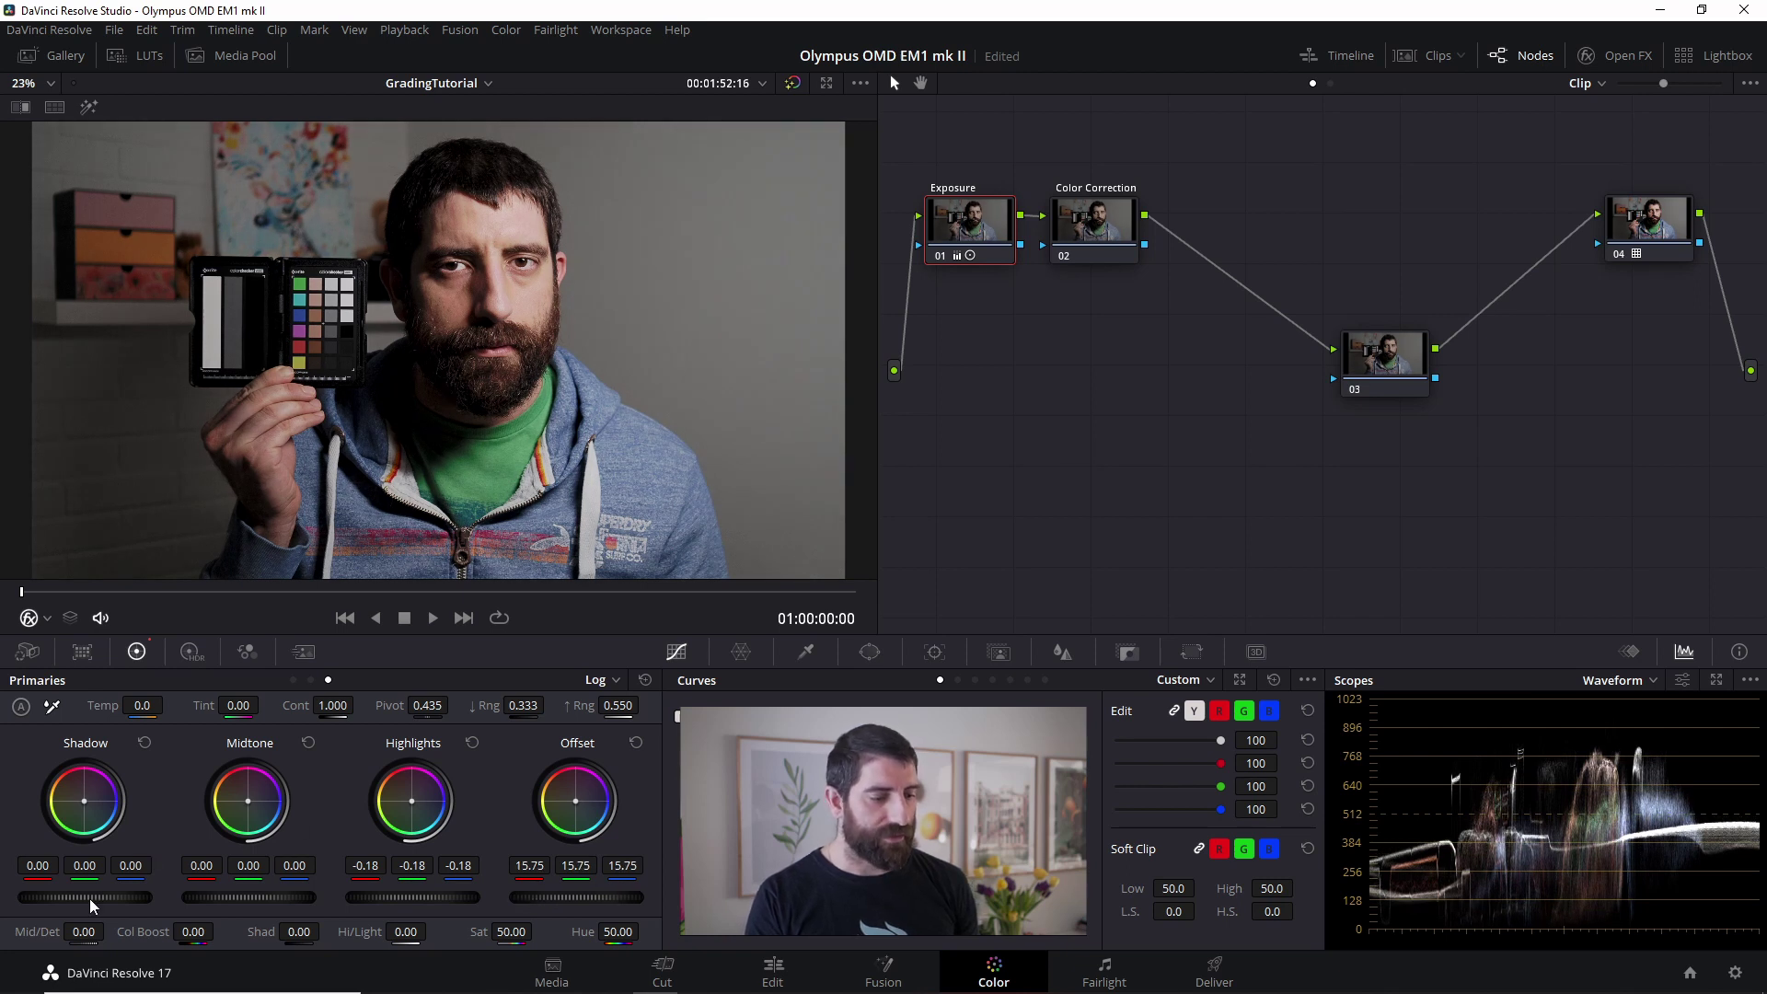
{"action": "left_click_drag", "start_coordinate": [78, 897], "coordinate": [92, 898]}
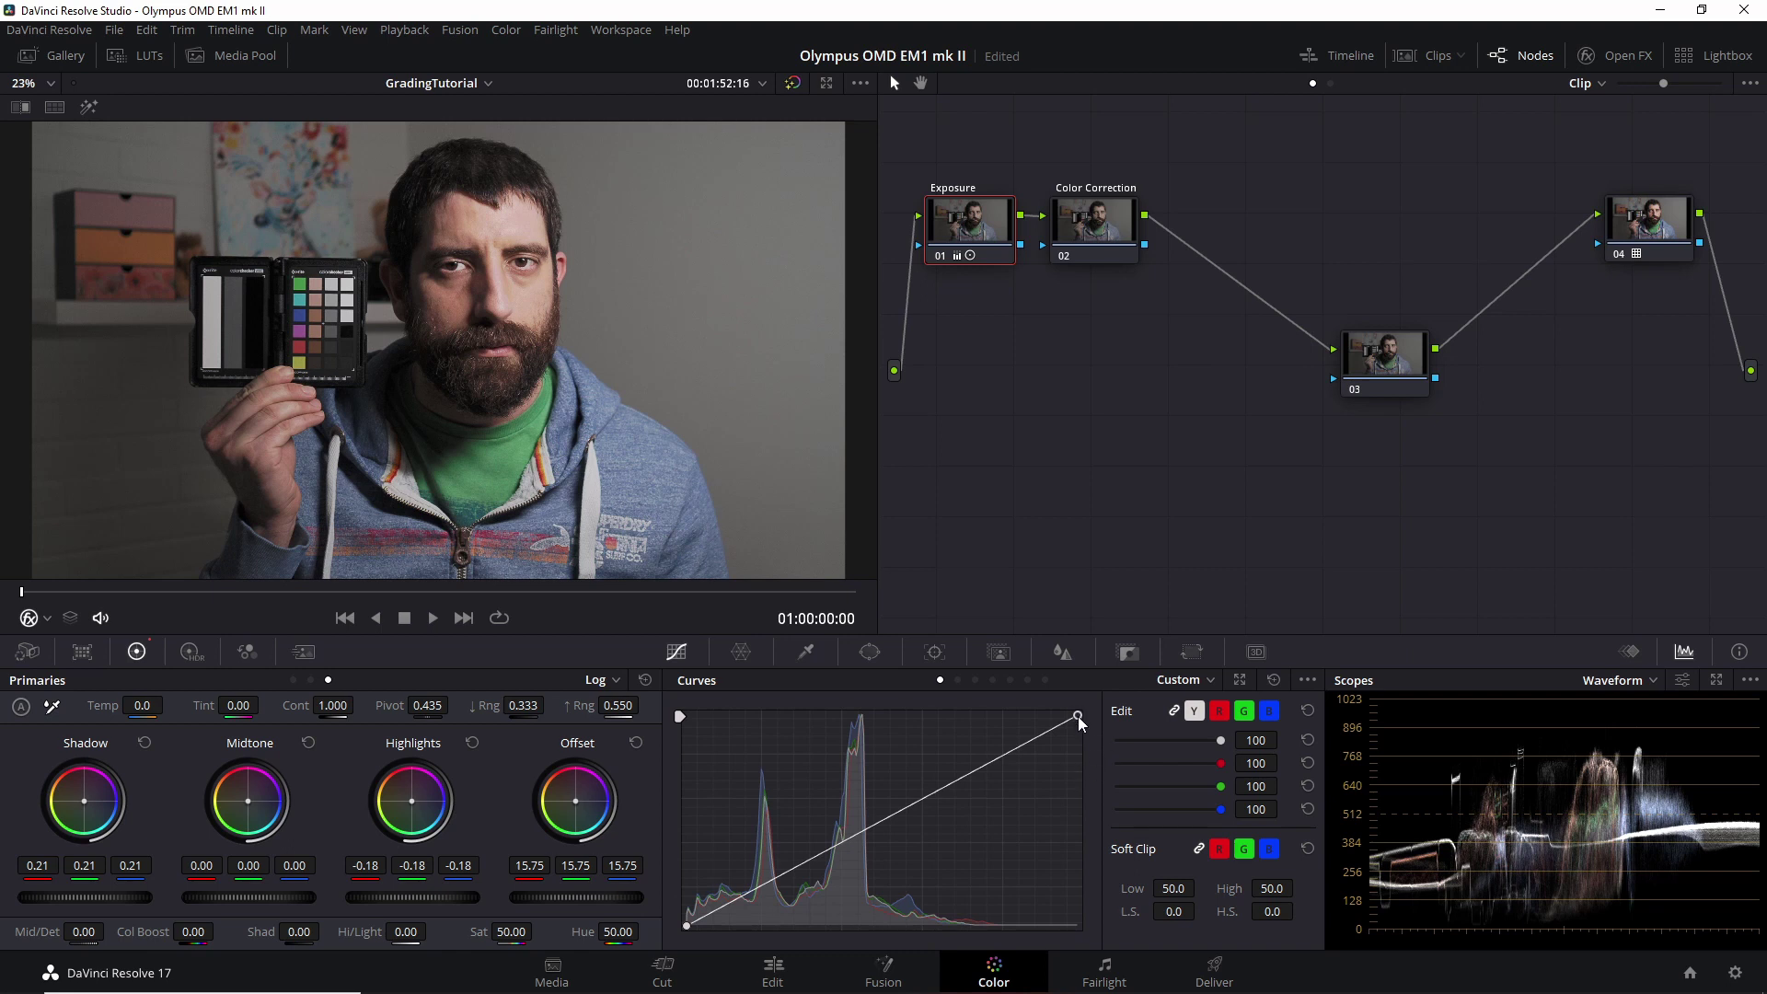
Pull the Exposure node curve's top-right white point down slightly.
{"action": "left_click_drag", "start_coordinate": [1078, 716], "coordinate": [1082, 753]}
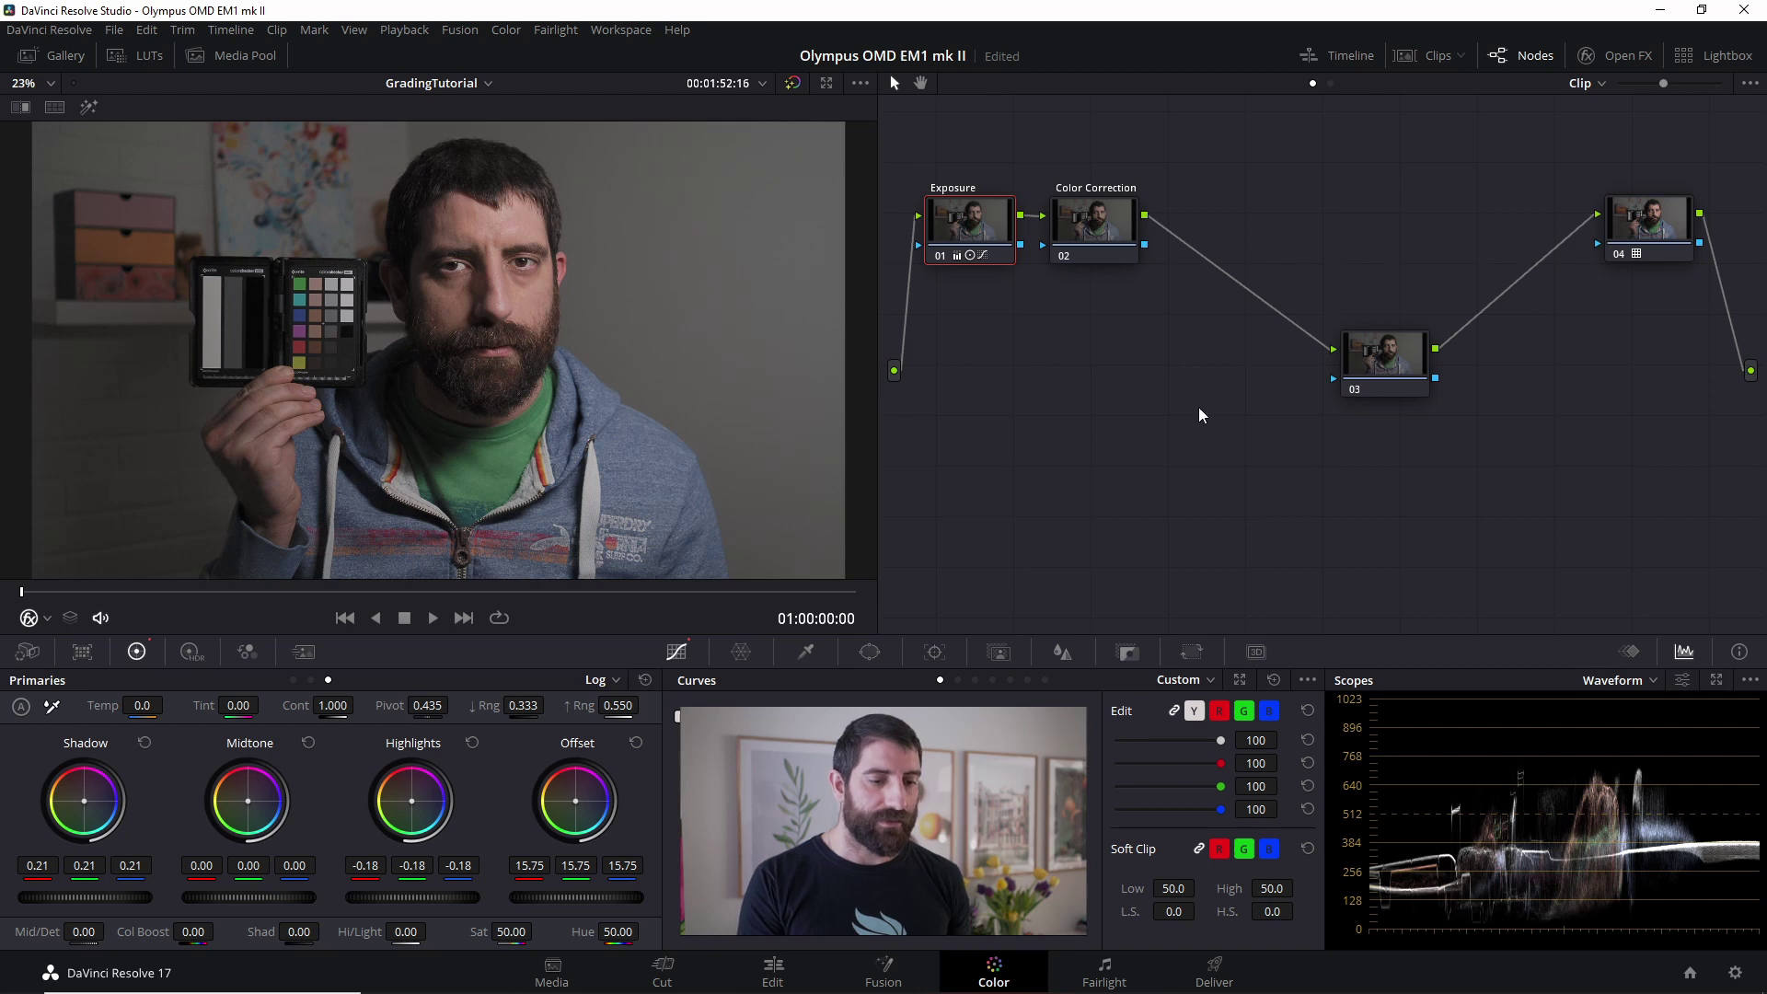
On the Color Correction node, eyedrop the chart's grey patch for Temp 66.3, Tint 6.42.
{"action": "left_click", "coordinate": [1091, 218]}
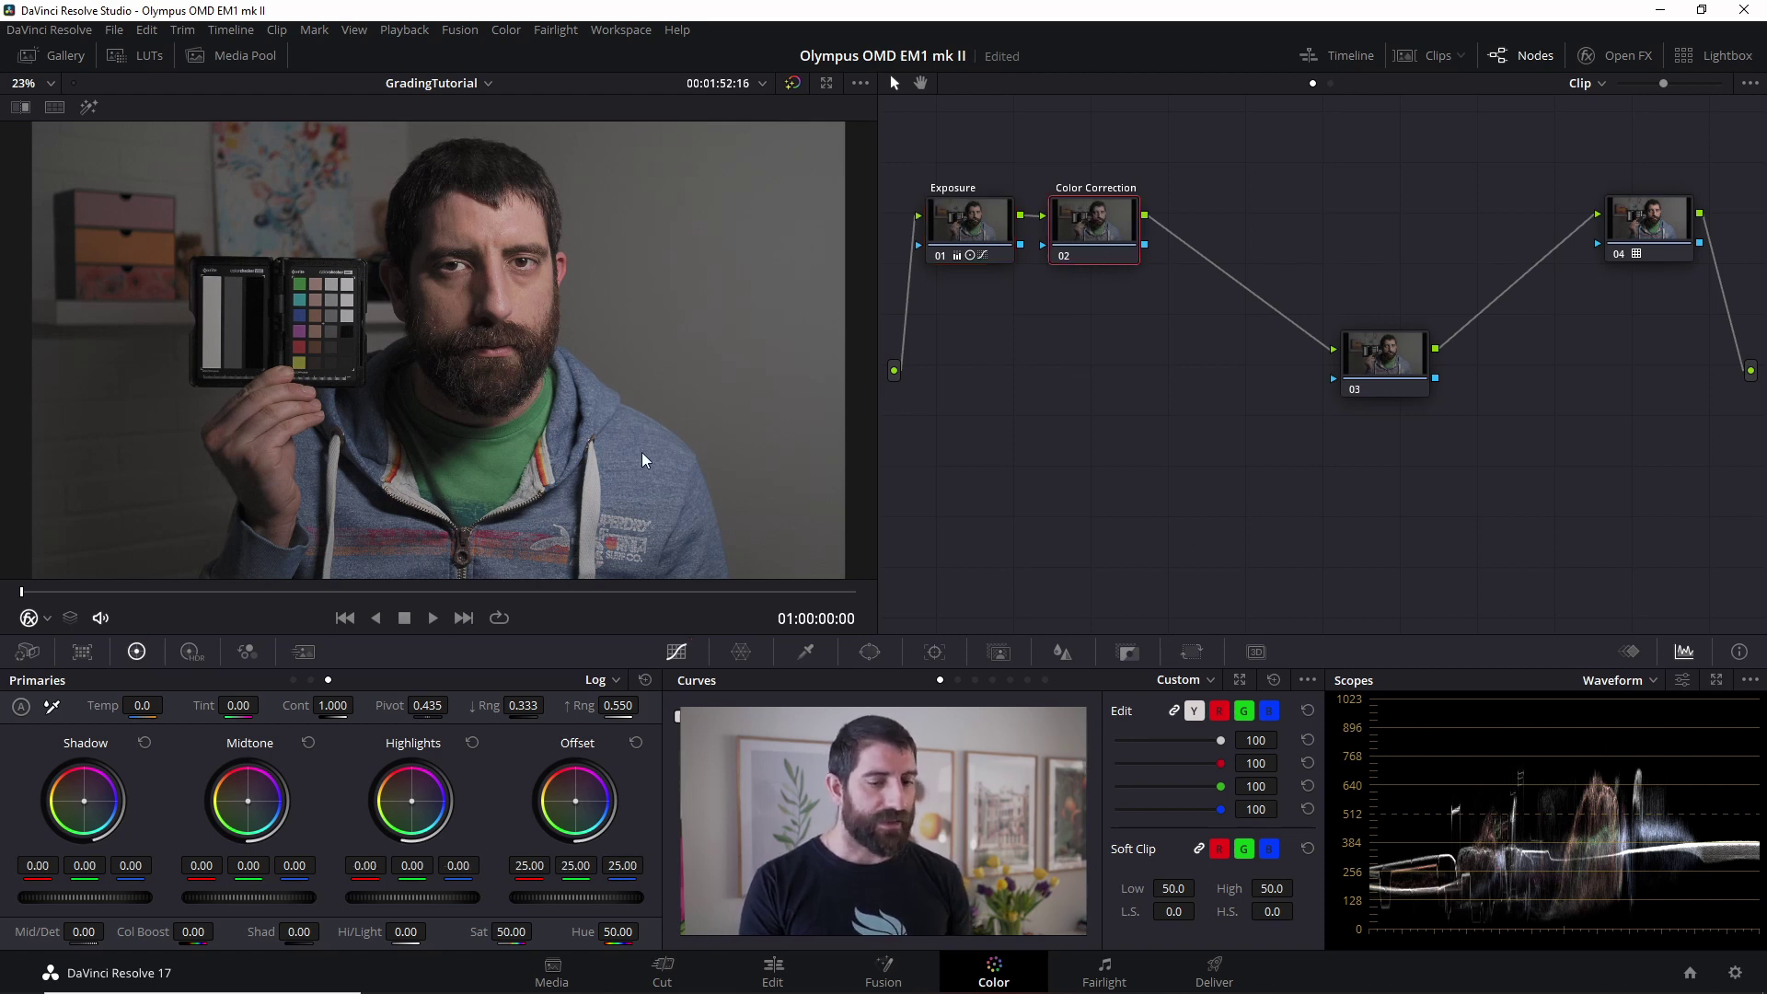
{"action": "left_click", "coordinate": [54, 708]}
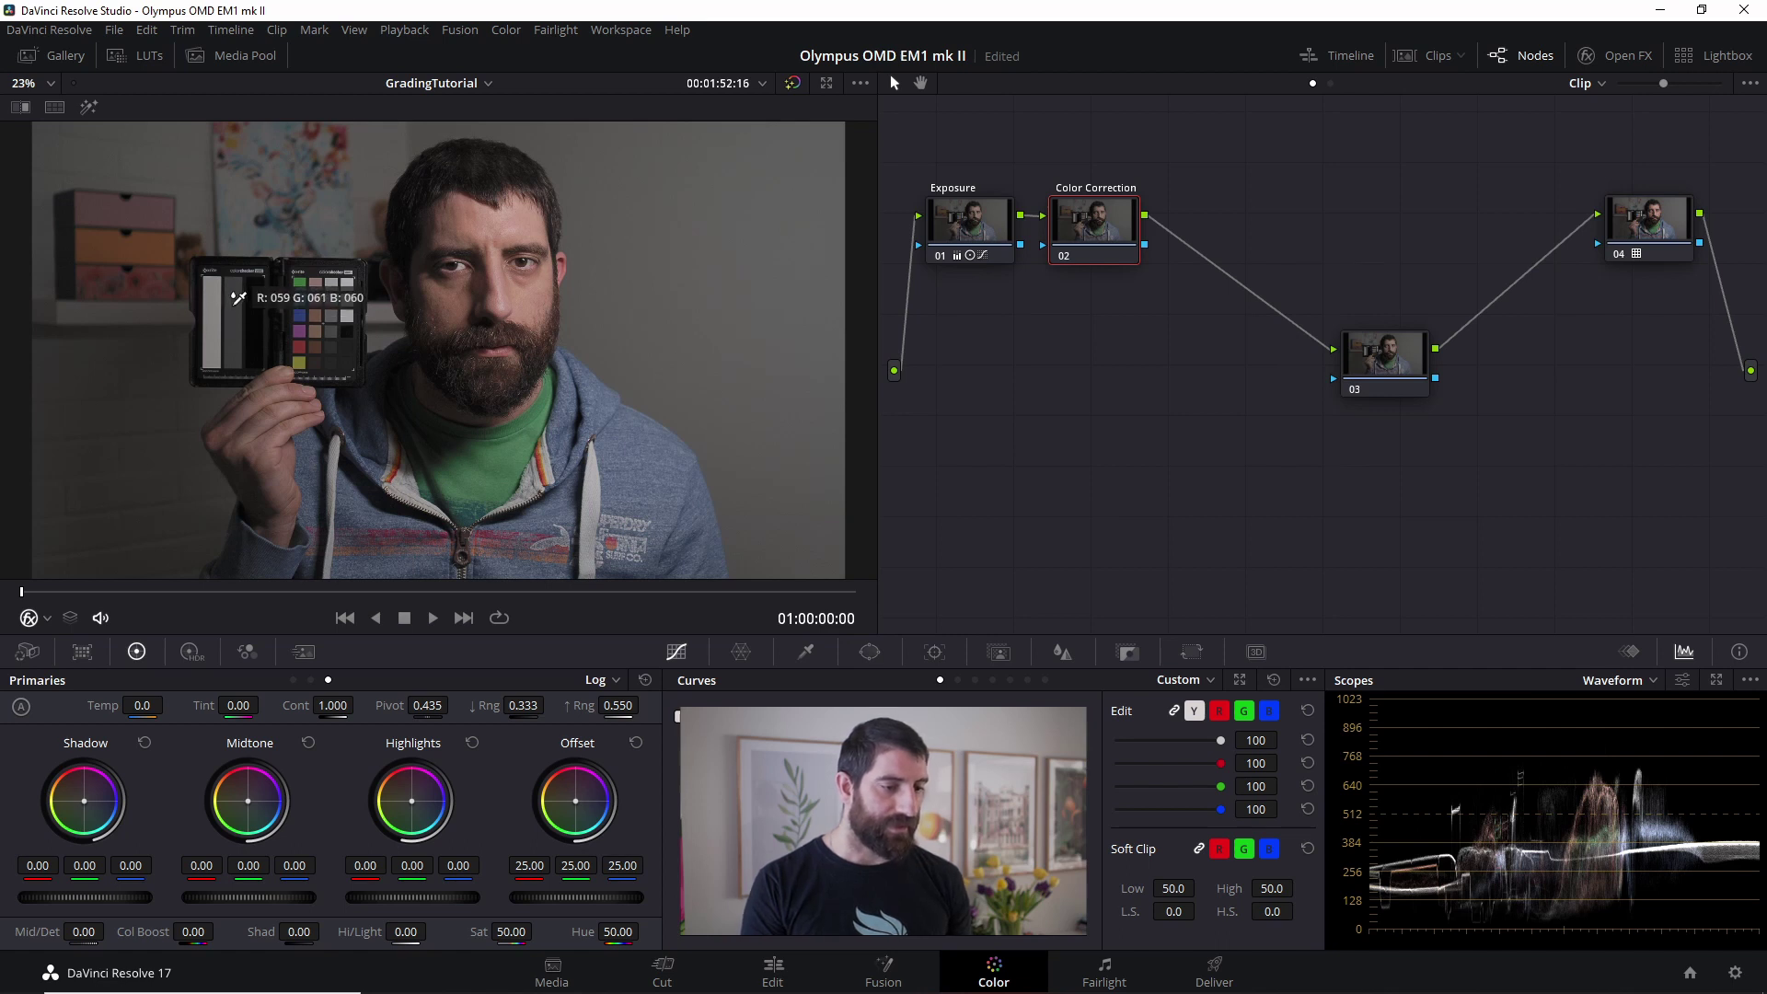
{"action": "left_click", "coordinate": [235, 301]}
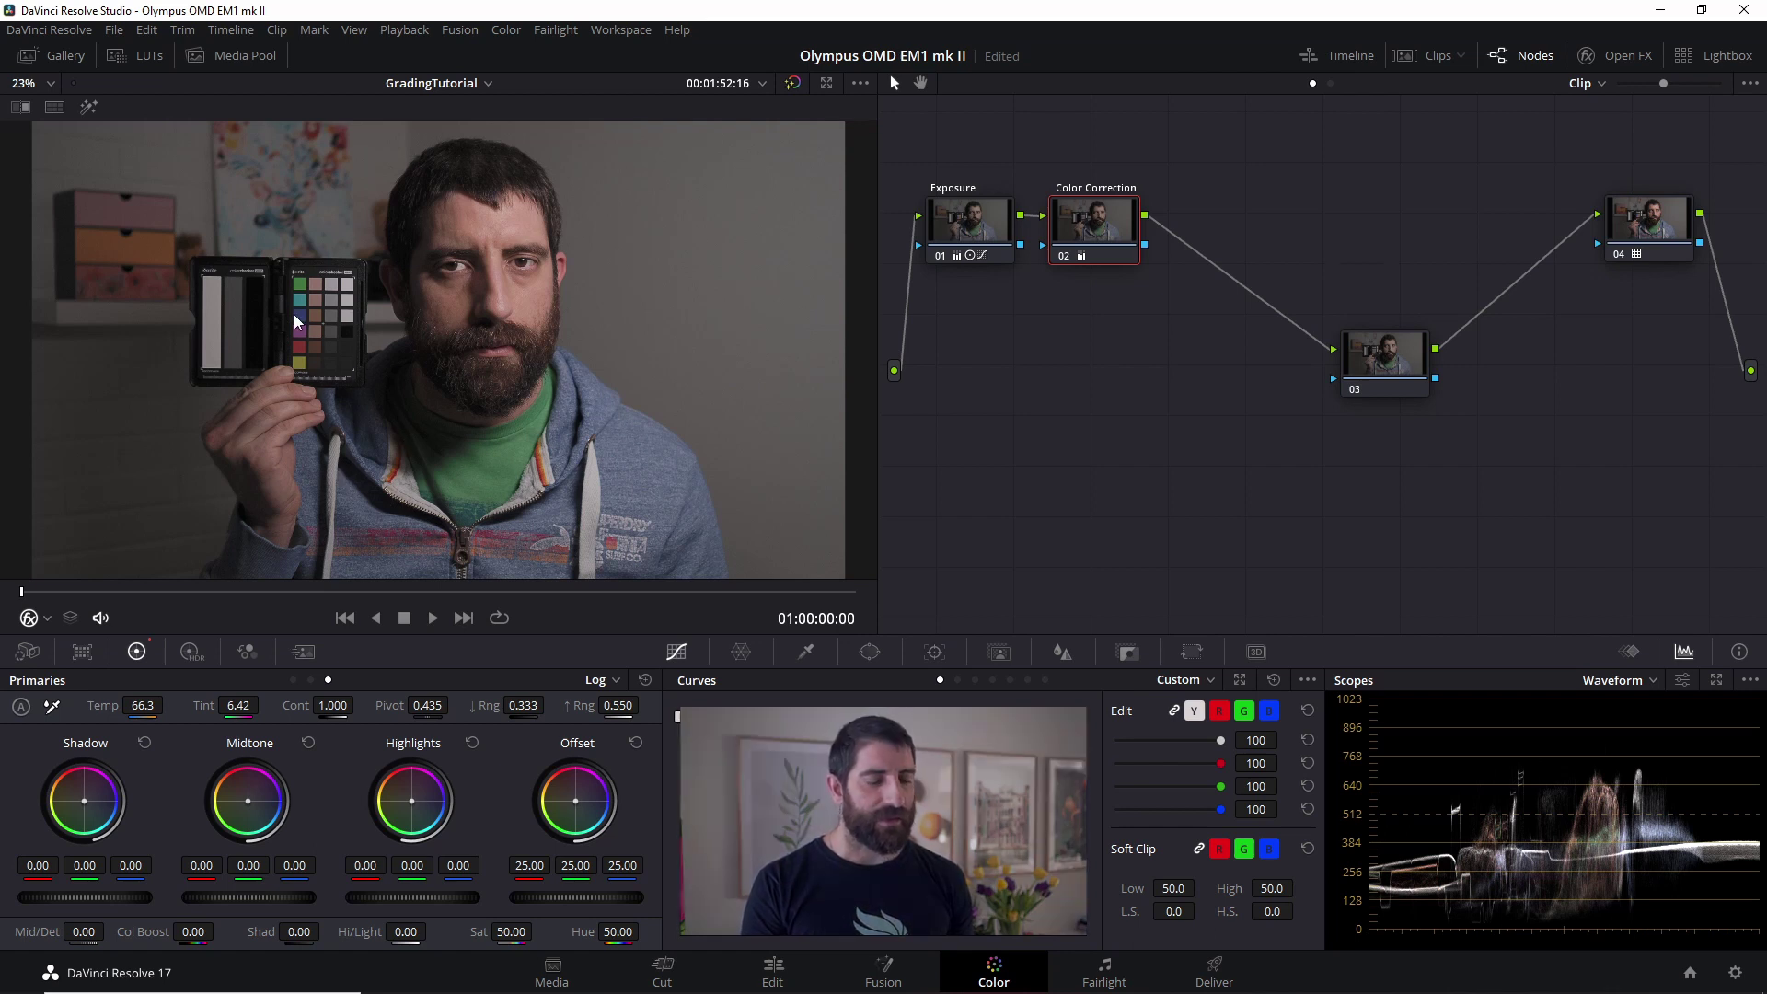
Zoom the clip to 3.85 on the Edit page and frame the colour chart, then return to Color.
{"action": "left_click", "coordinate": [773, 972]}
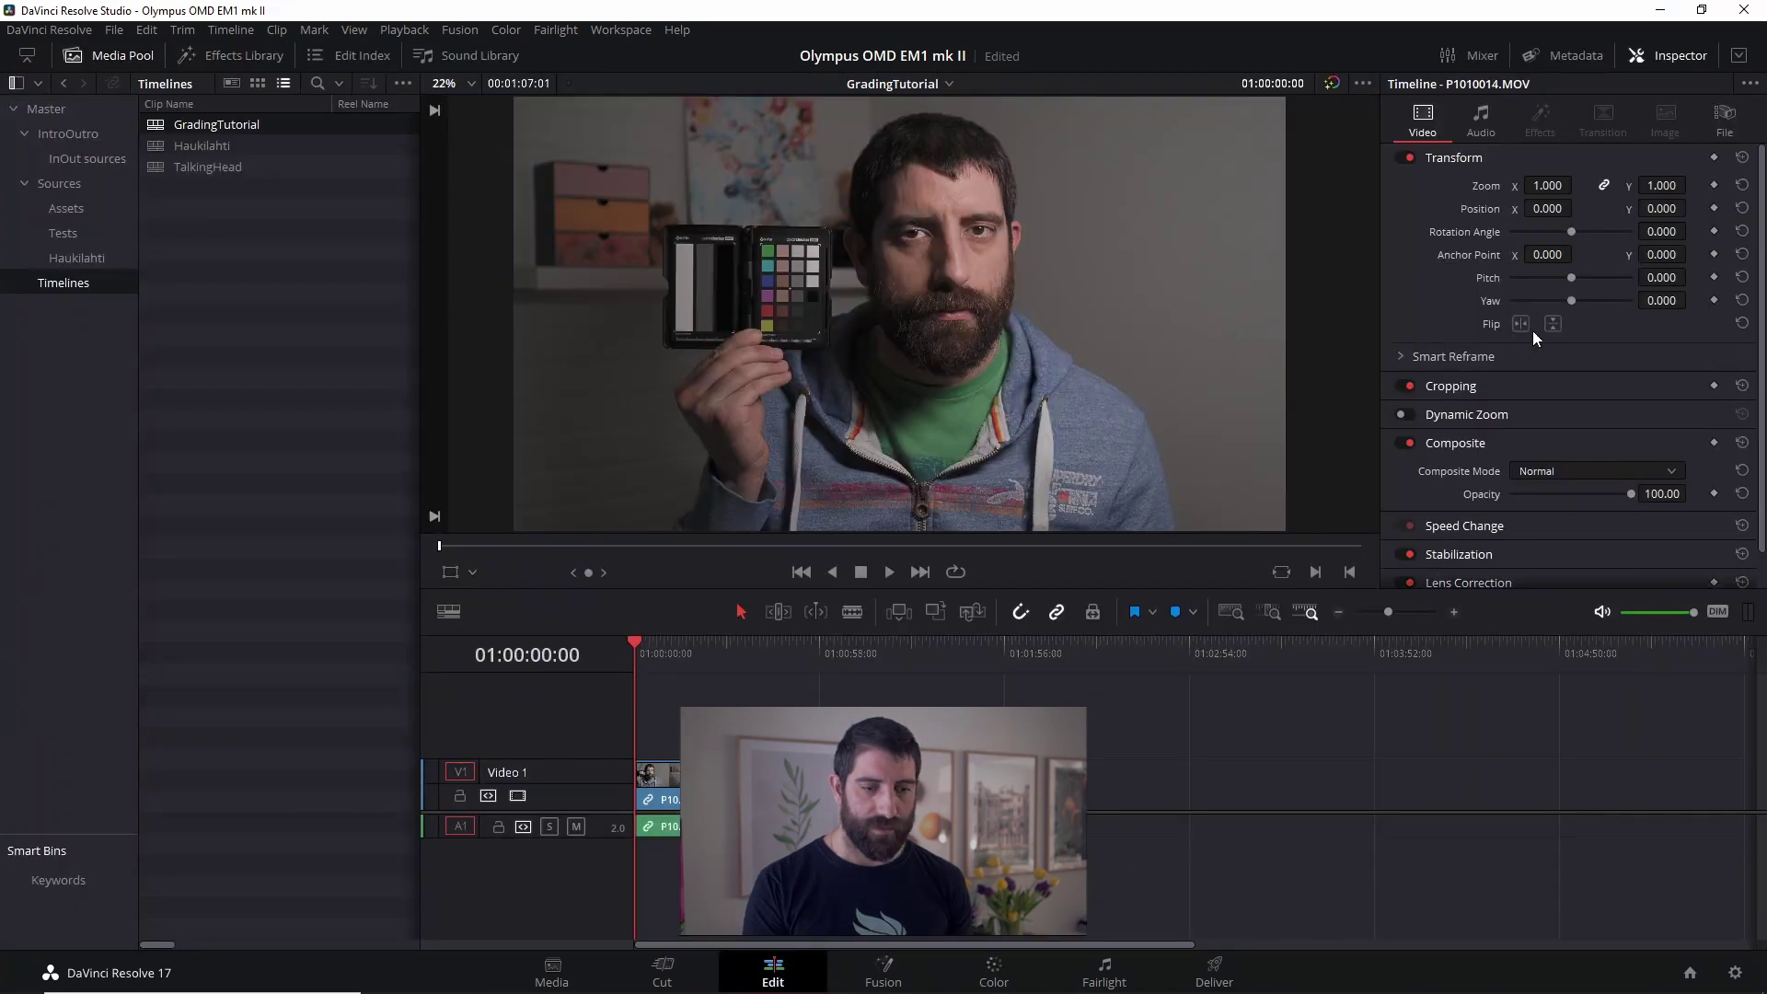
{"action": "left_click_drag", "start_coordinate": [1547, 185], "coordinate": [1577, 208]}
{"action": "left_click_drag", "start_coordinate": [1686, 208], "coordinate": [1691, 208]}
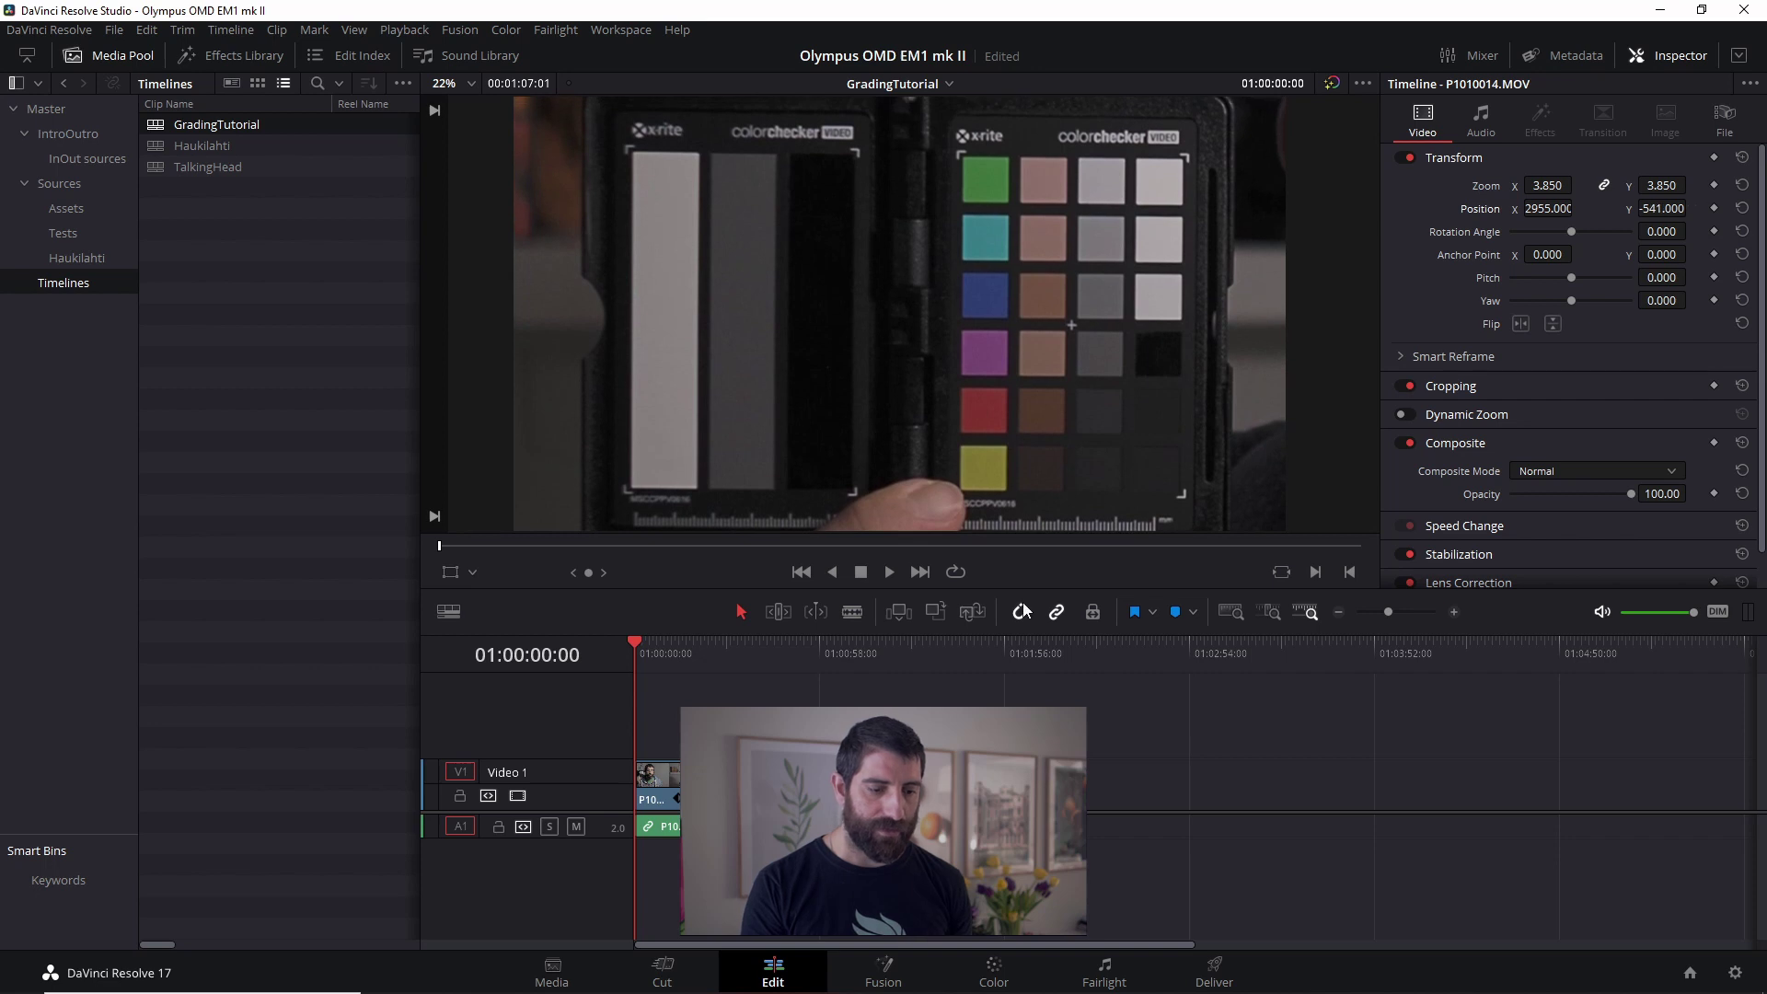
{"action": "left_click", "coordinate": [998, 977]}
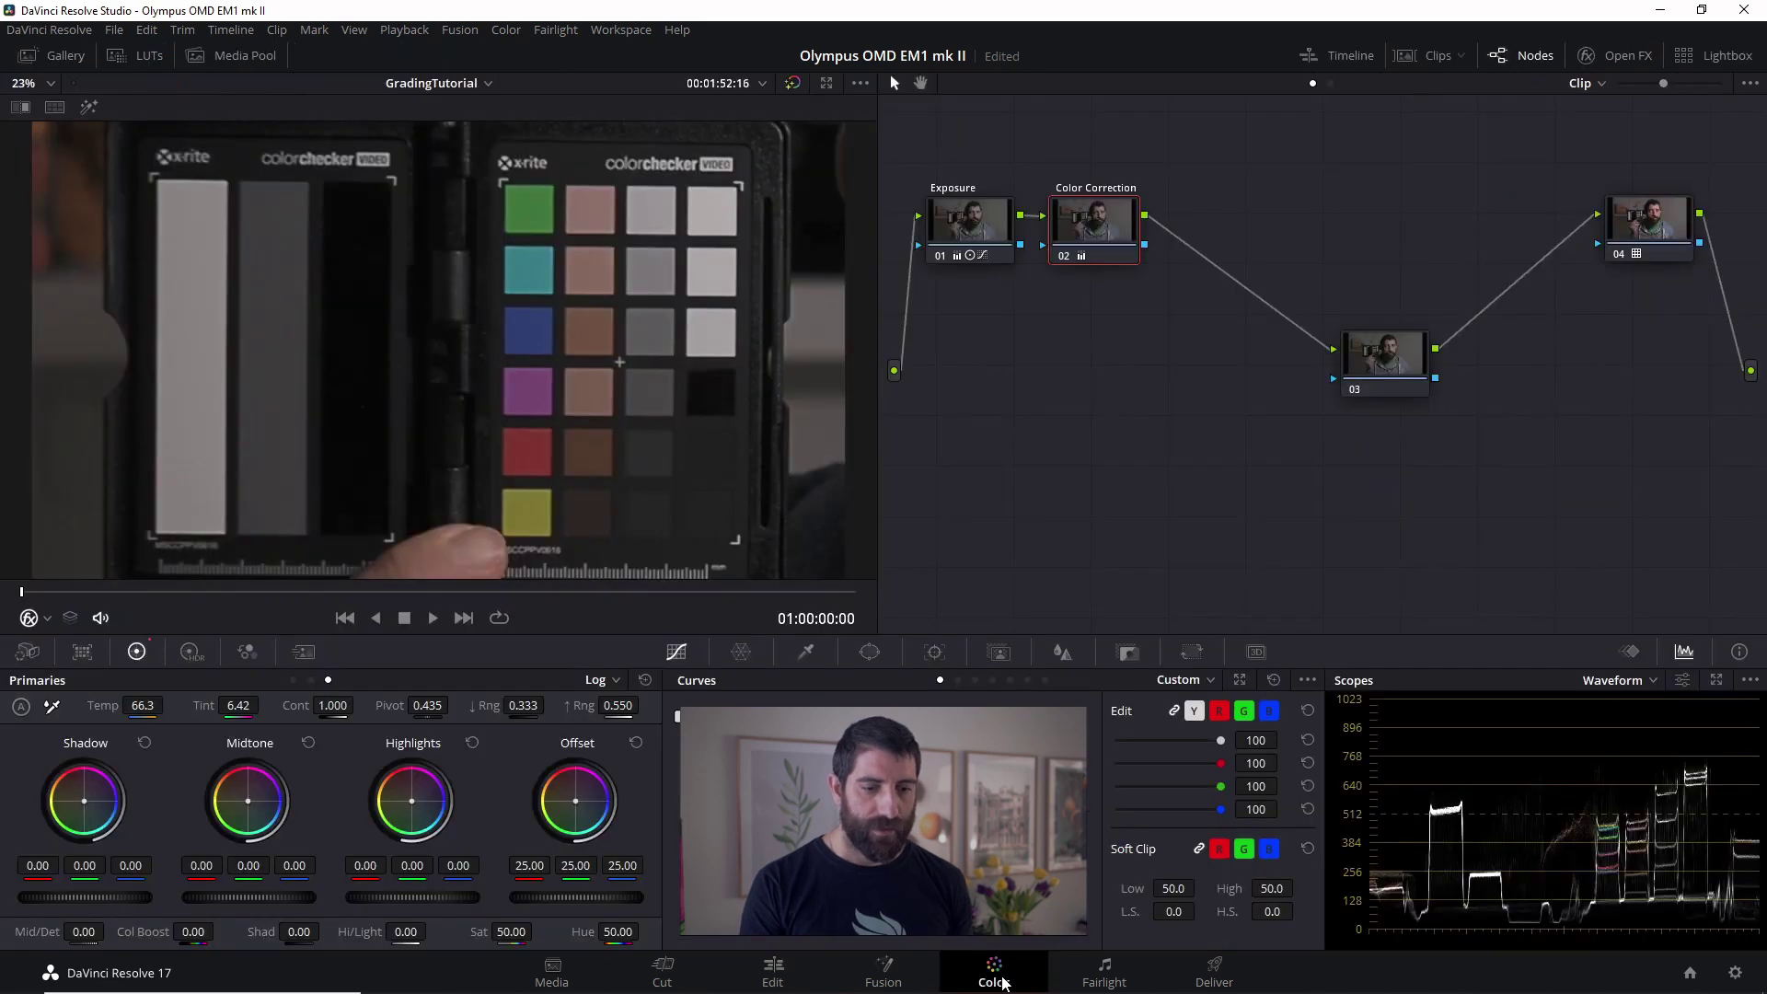
Switch the scope to Vectorscope and add a serial node after Color Correction with Alt+S.
{"action": "left_click", "coordinate": [1653, 685]}
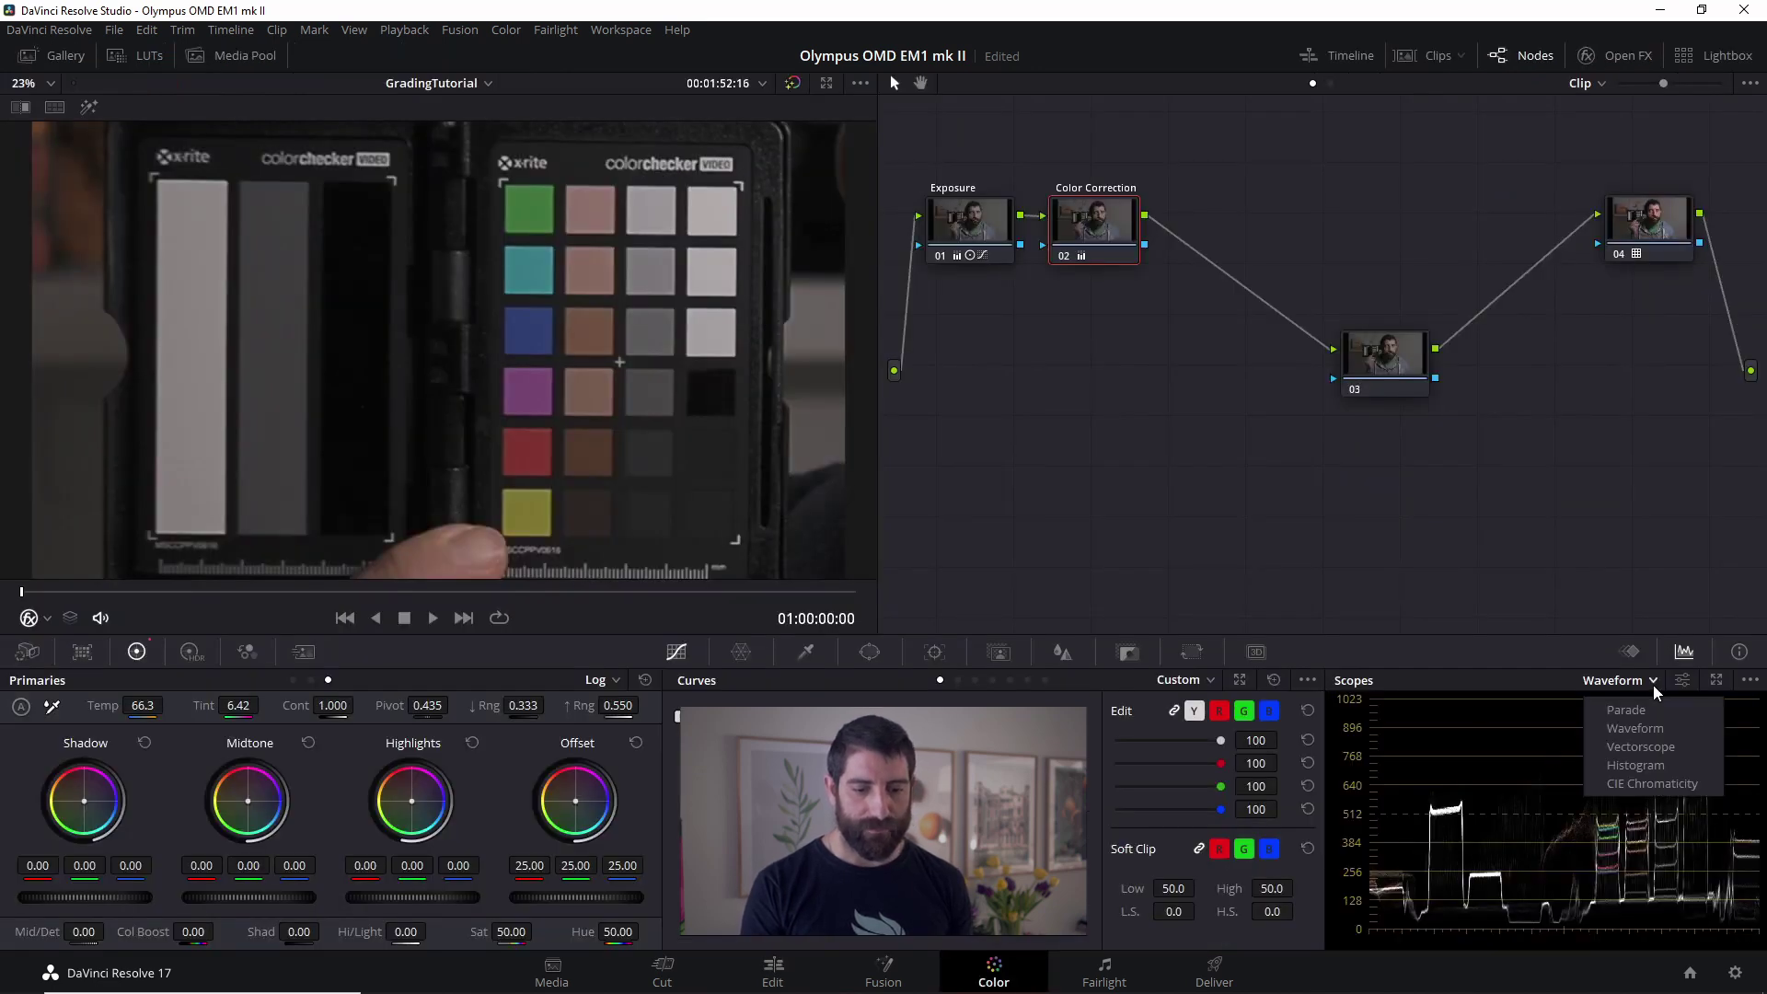
{"action": "left_click", "coordinate": [1643, 749]}
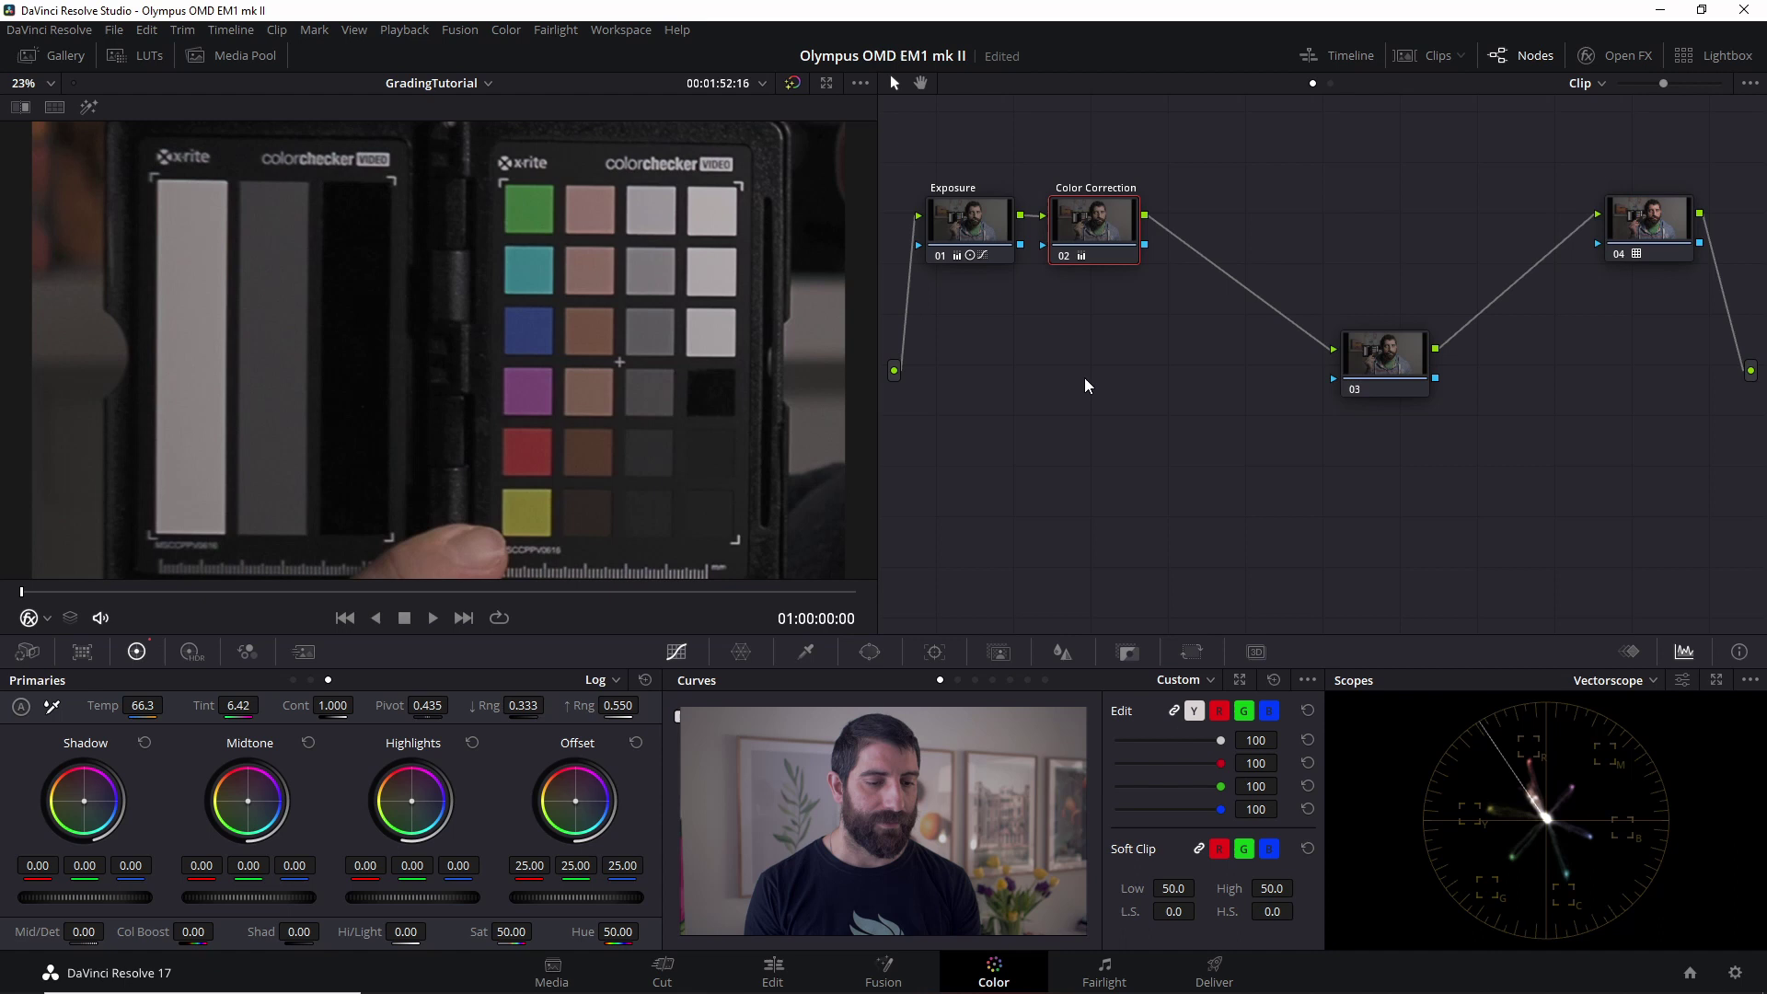
{"action": "key", "text": "alt+s"}
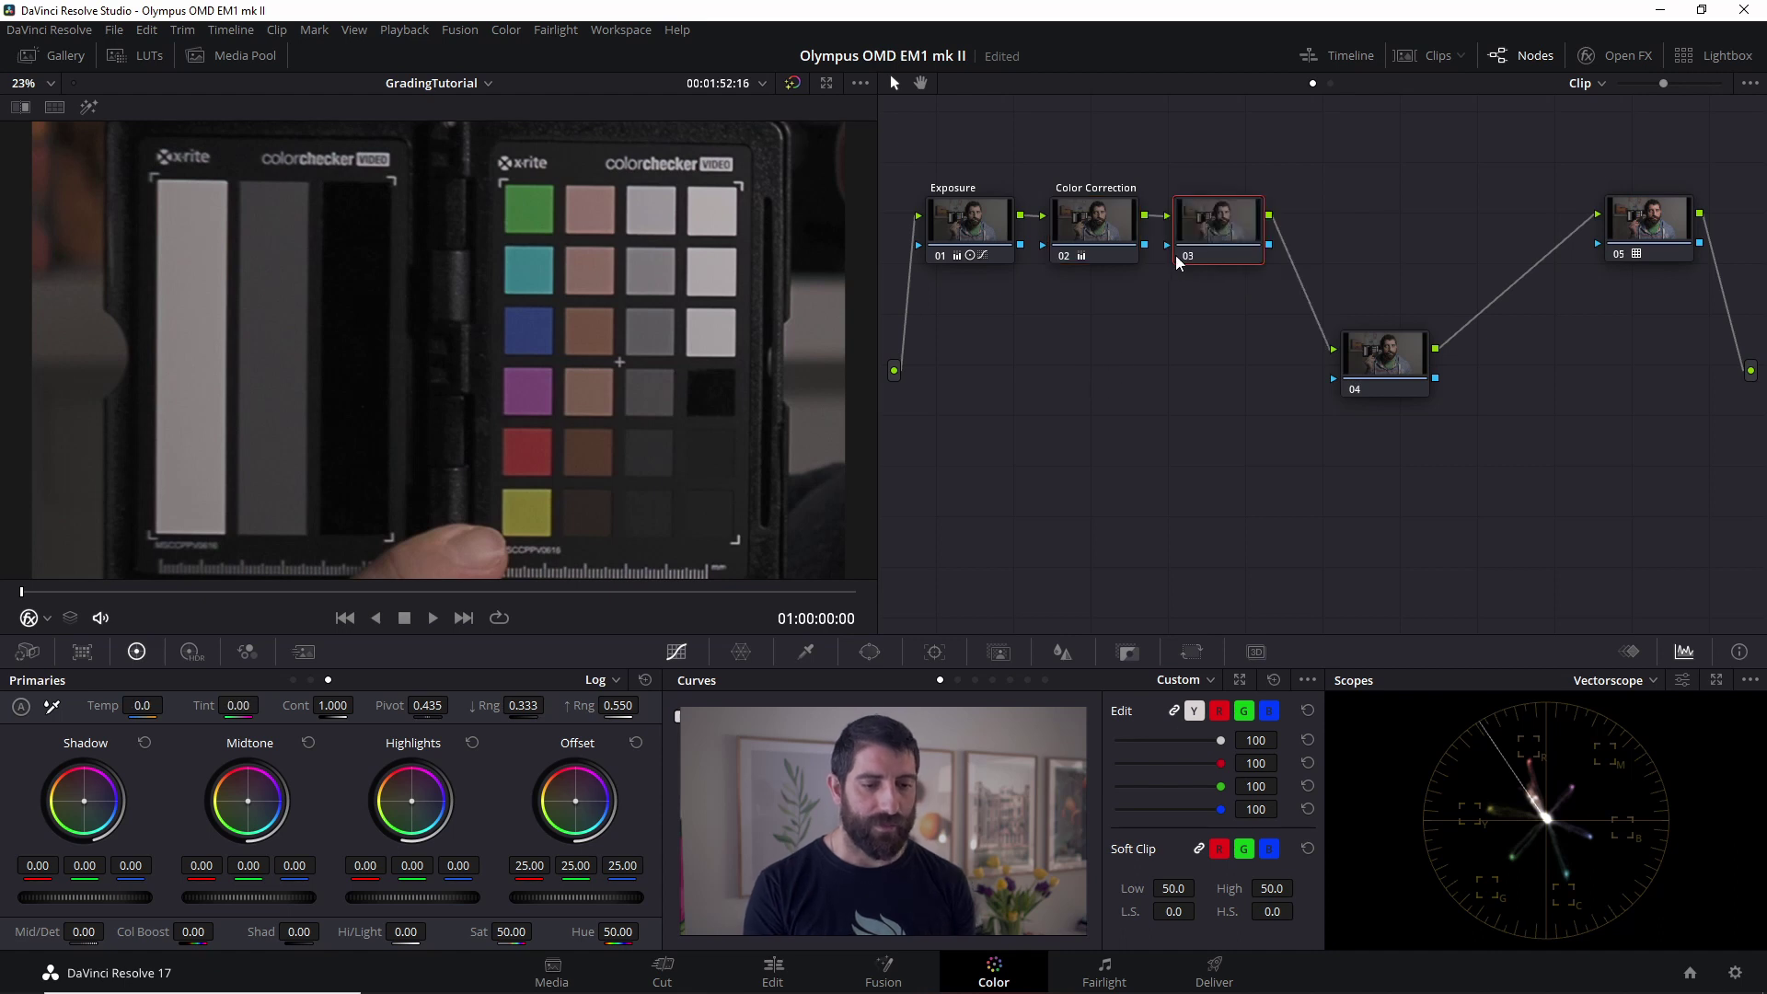
Label node 03 'Fix Blue' and raise its saturation to 86.80.
{"action": "right_click", "coordinate": [1174, 256]}
{"action": "left_click", "coordinate": [1251, 276]}
{"action": "type", "text": "F"}
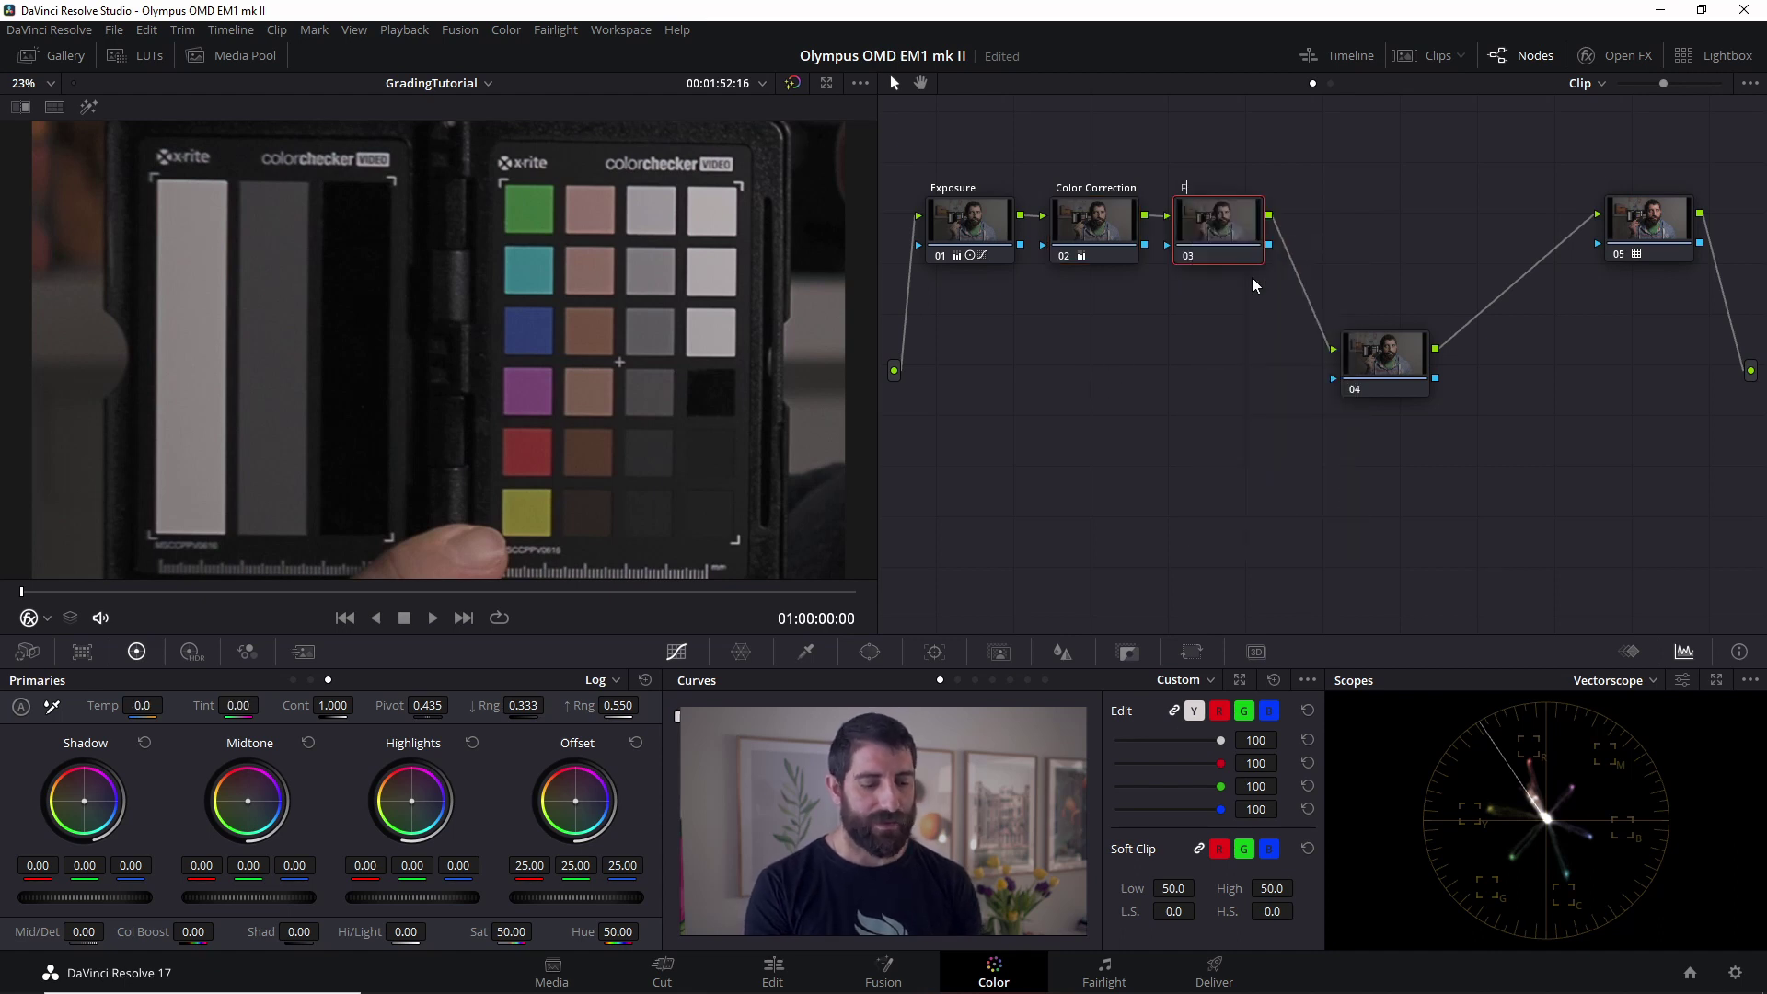
{"action": "type", "text": "ix Blue"}
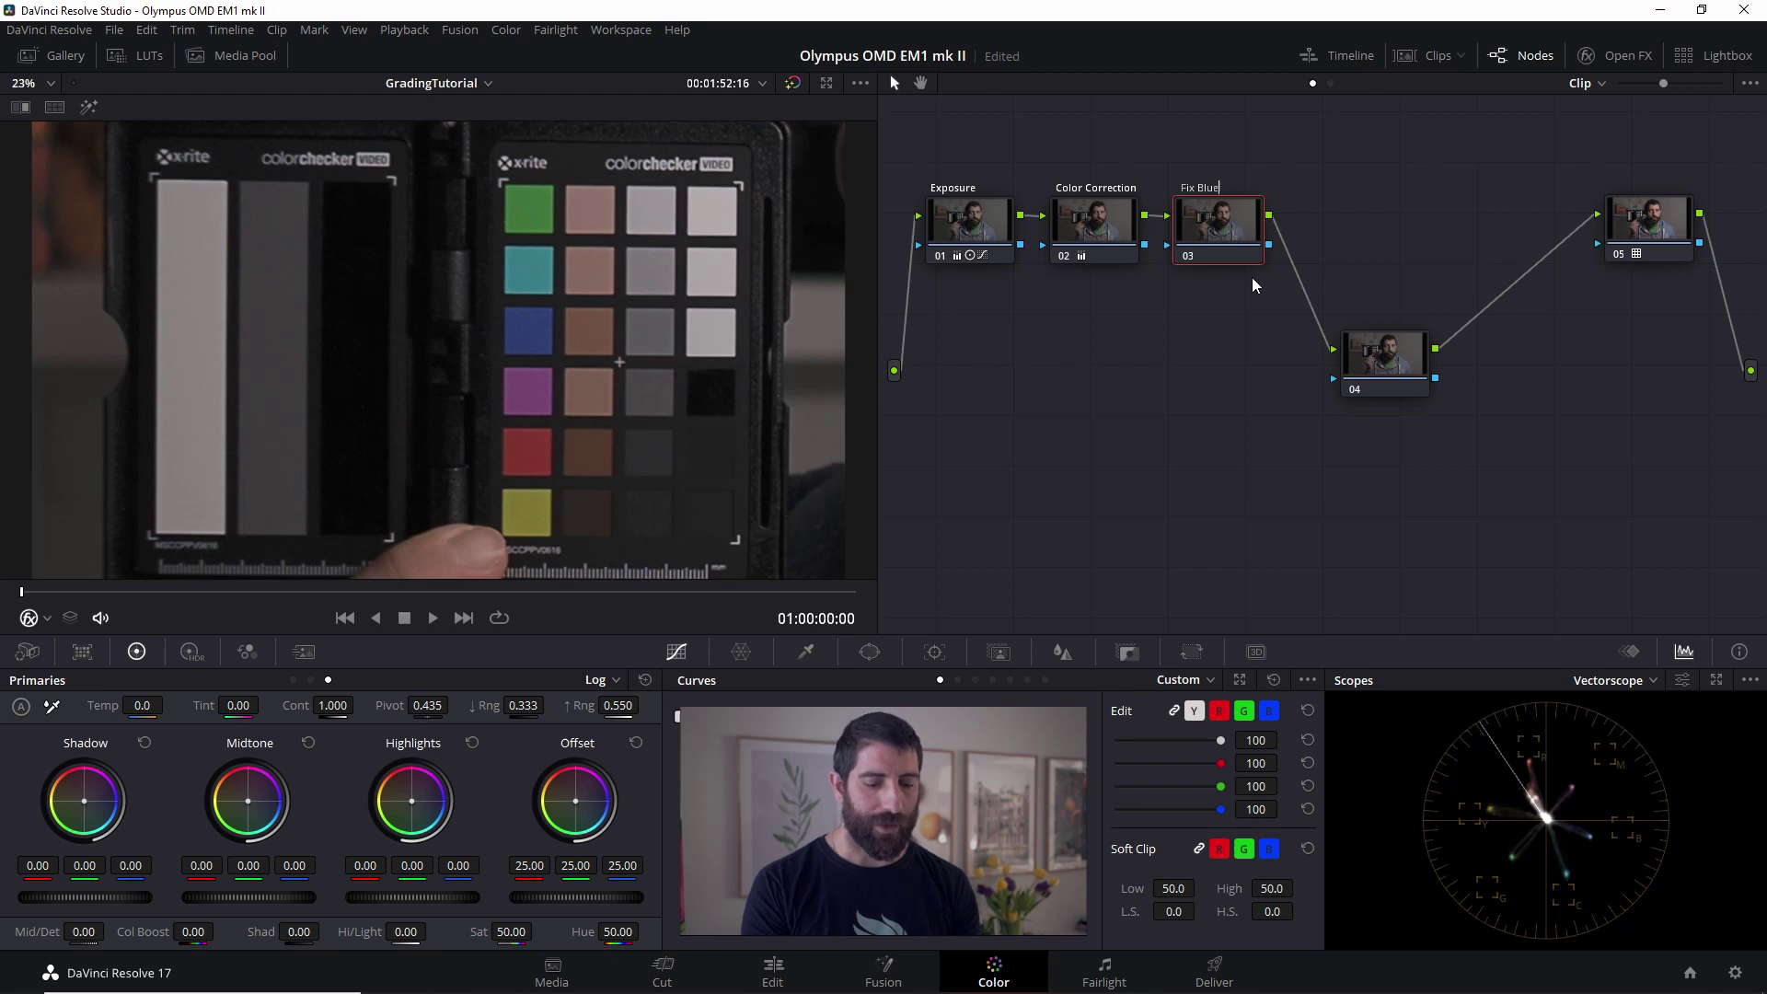
{"action": "key", "text": "Return"}
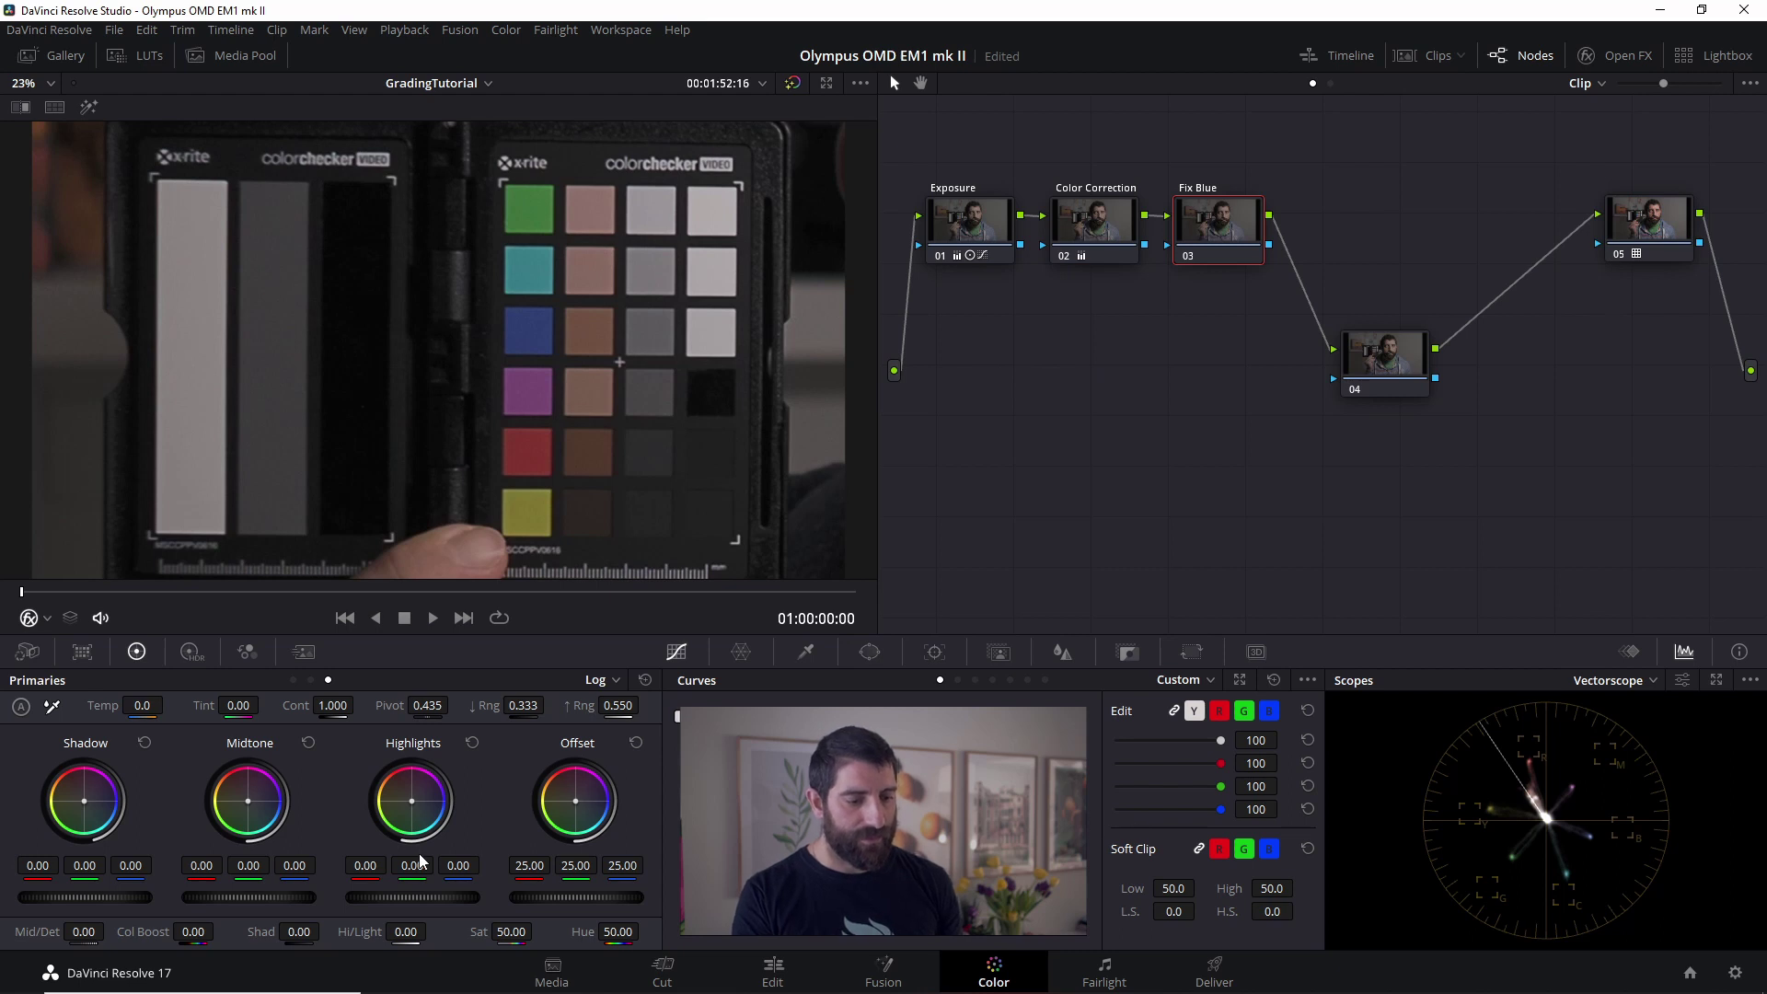
{"action": "left_click_drag", "start_coordinate": [511, 932], "coordinate": [538, 931]}
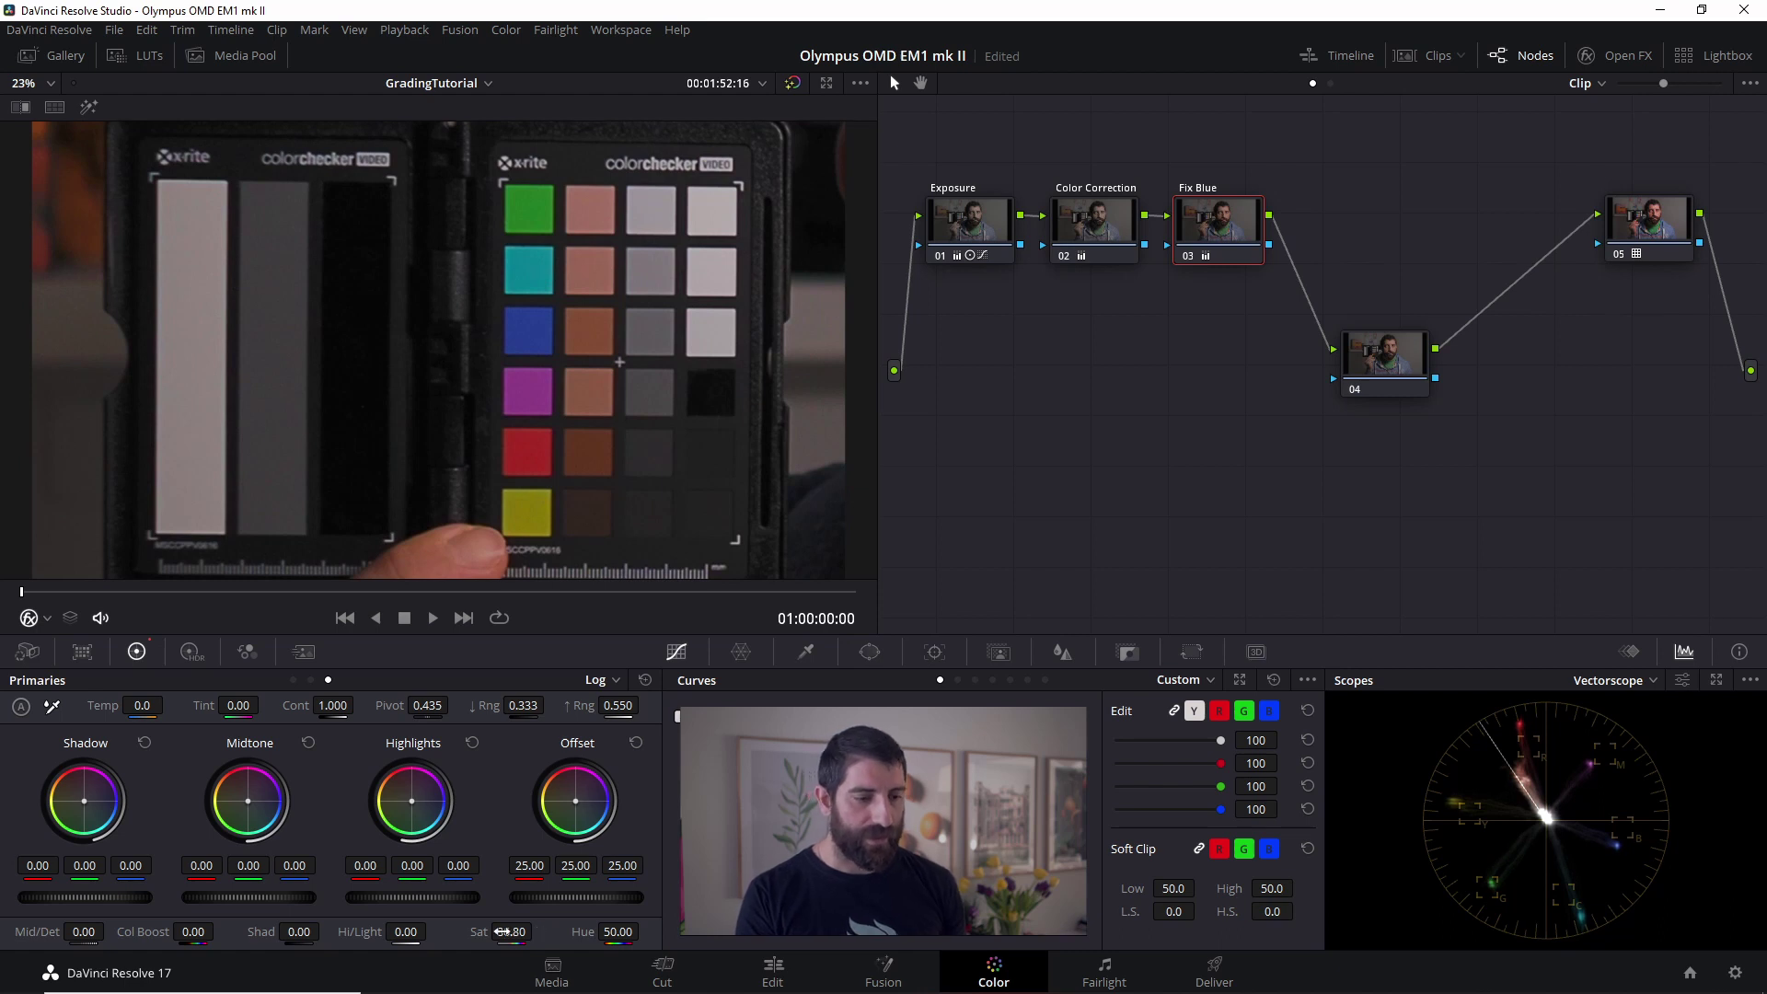
In the Color Warper, push the blue tones' grid point outward, then reset saturation to 50.
{"action": "left_click", "coordinate": [740, 655]}
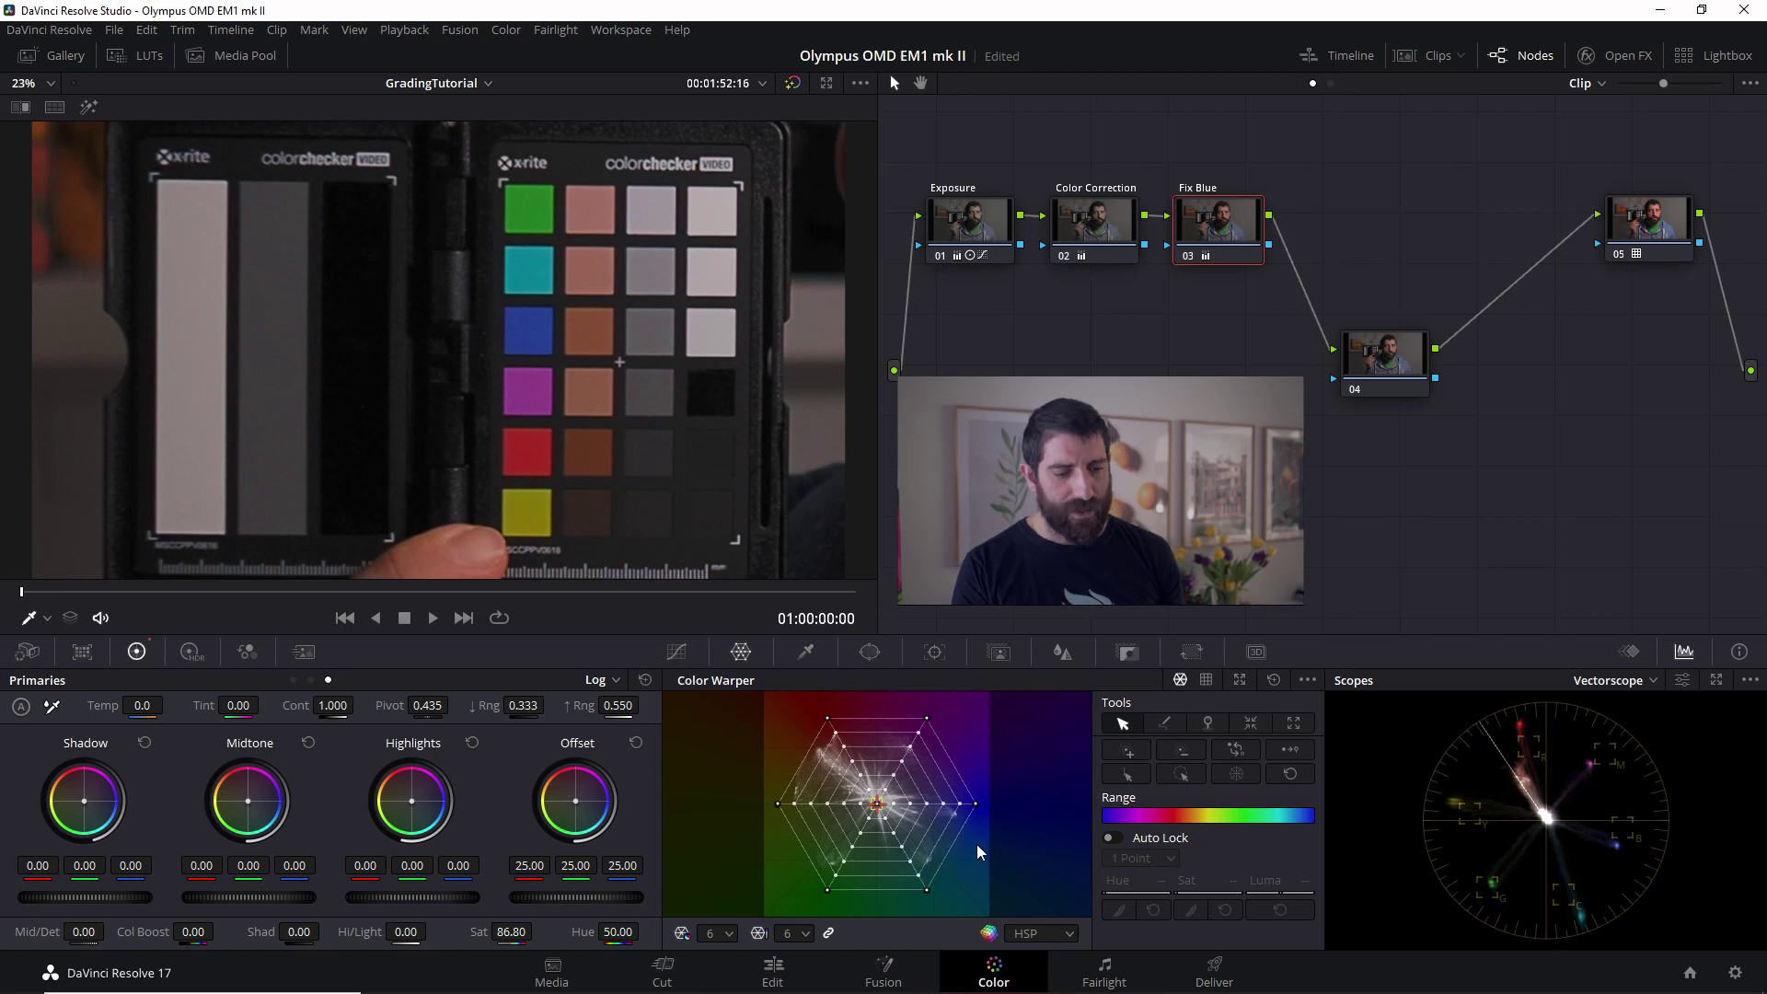
{"action": "left_click", "coordinate": [961, 808]}
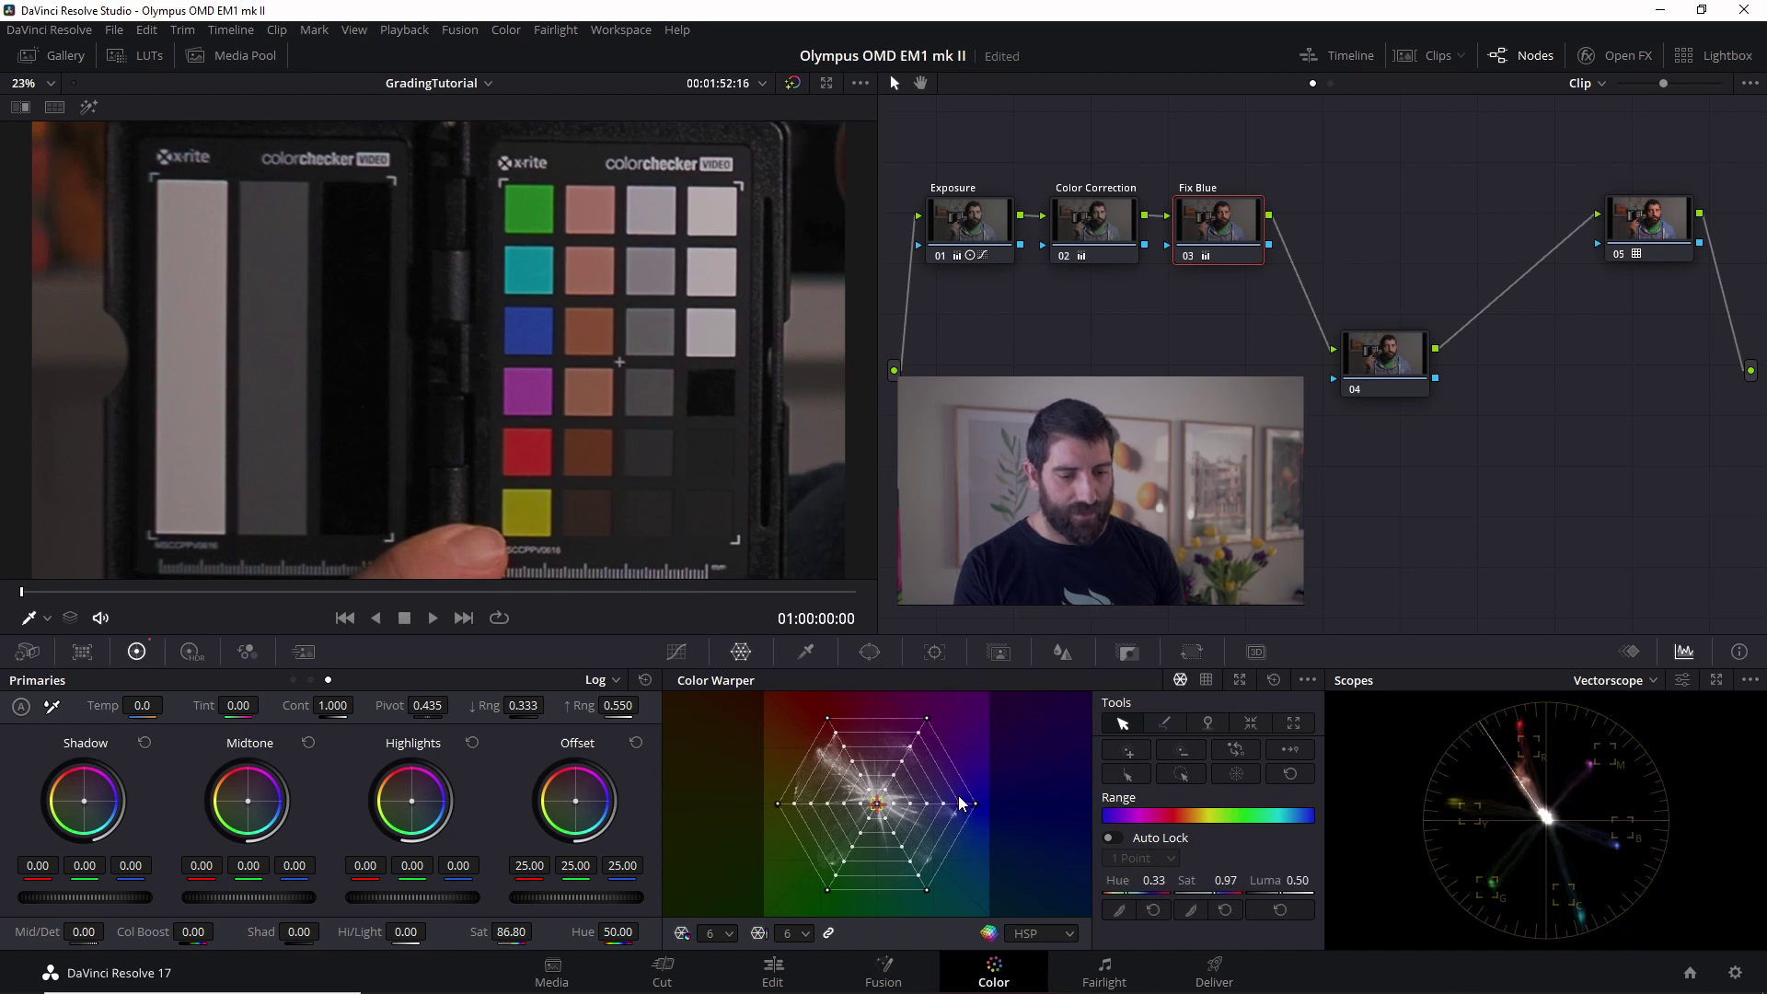
{"action": "left_click_drag", "start_coordinate": [958, 793], "coordinate": [957, 794]}
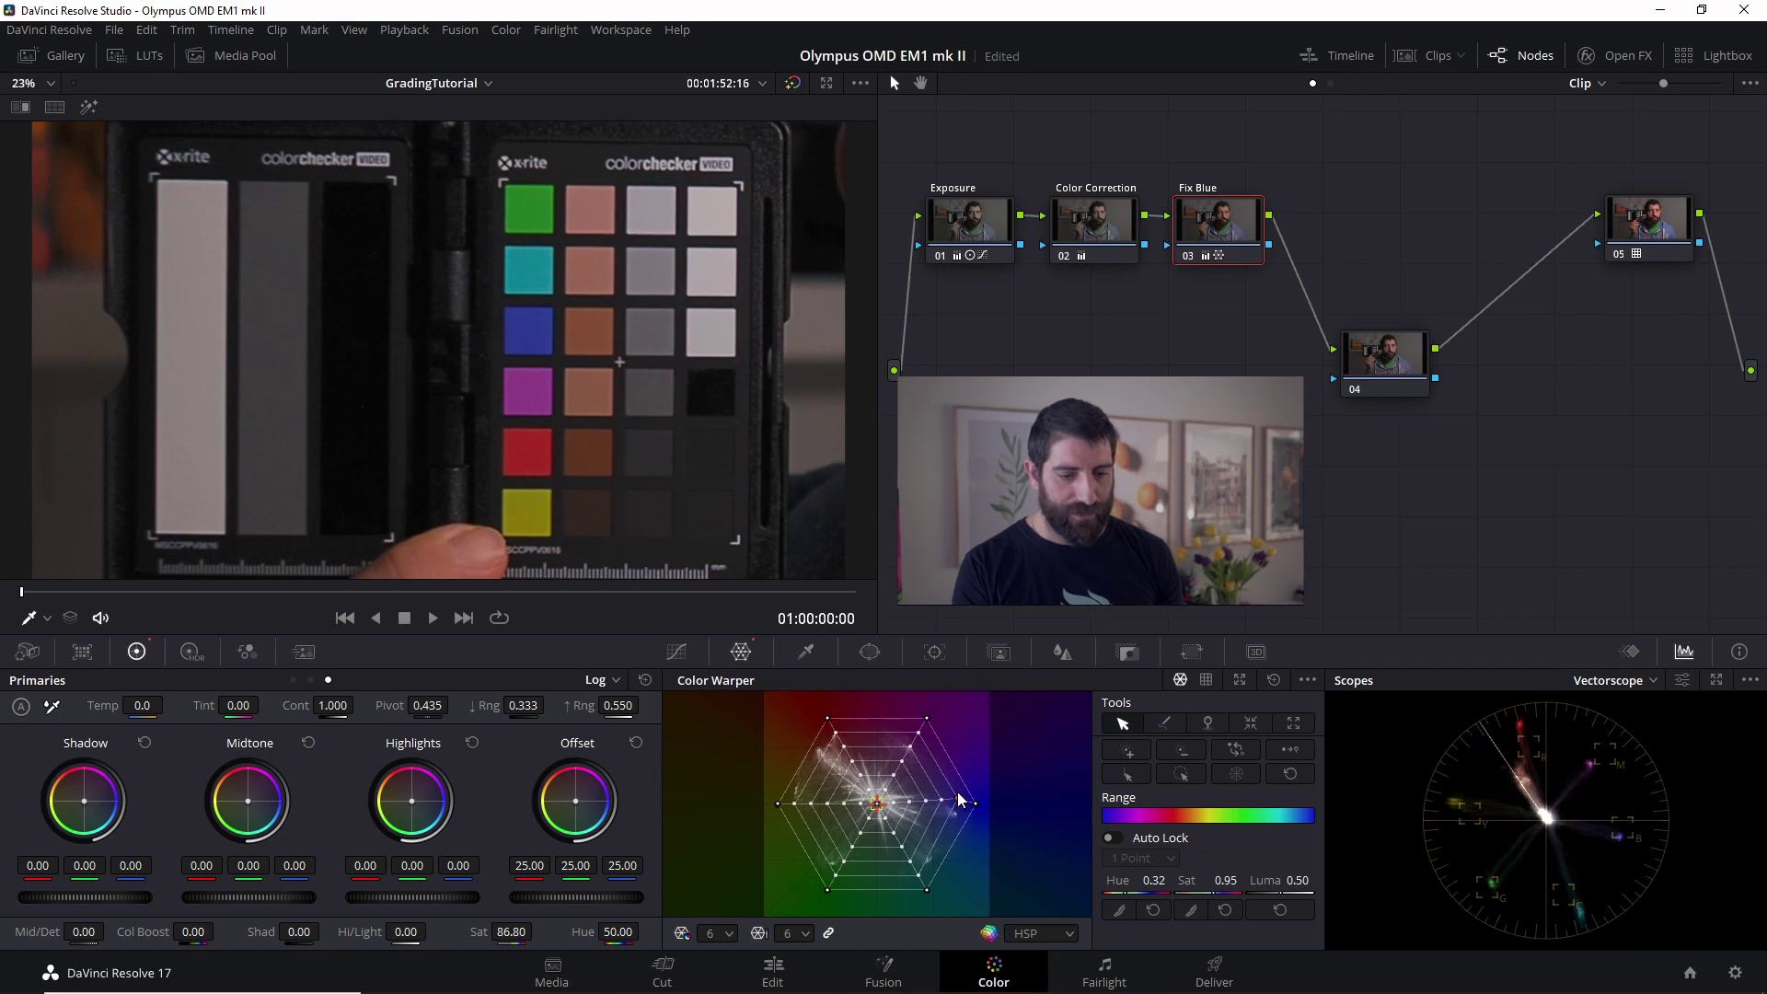
{"action": "mouse_move", "coordinate": [957, 791]}
{"action": "left_mouse_down"}
{"action": "mouse_move", "coordinate": [975, 797]}
{"action": "mouse_move", "coordinate": [941, 804]}
{"action": "left_mouse_up"}
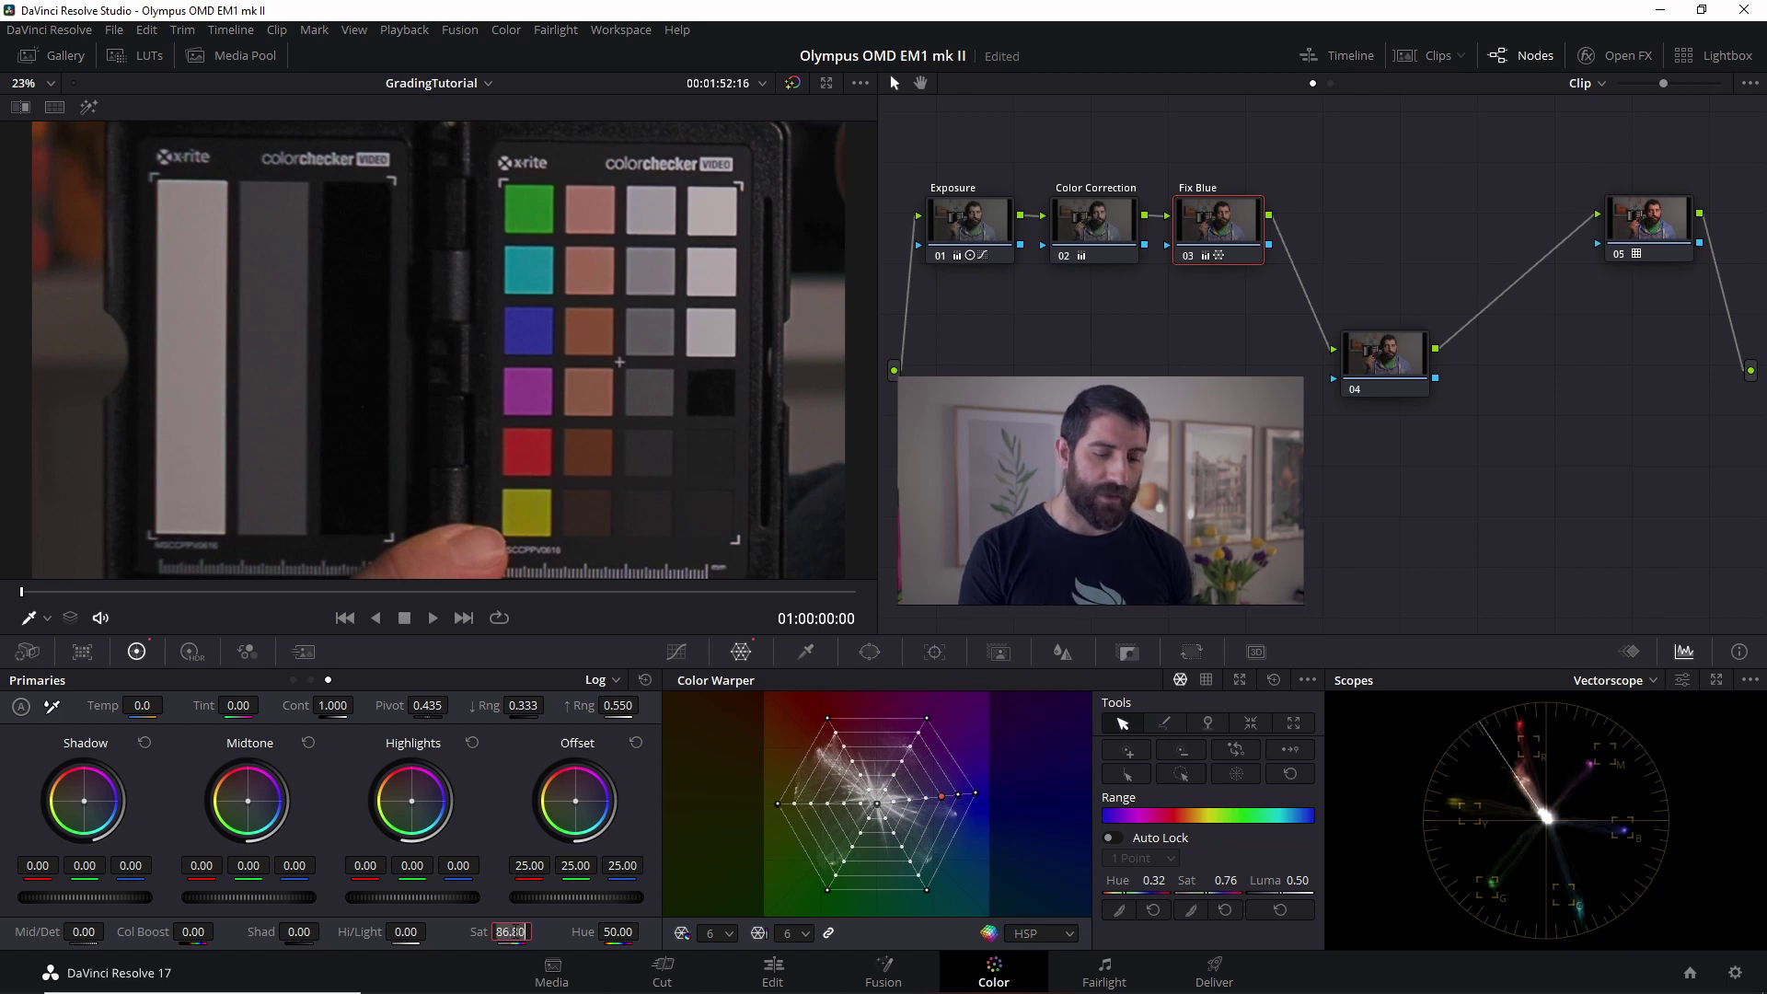
{"action": "double_click", "coordinate": [512, 932]}
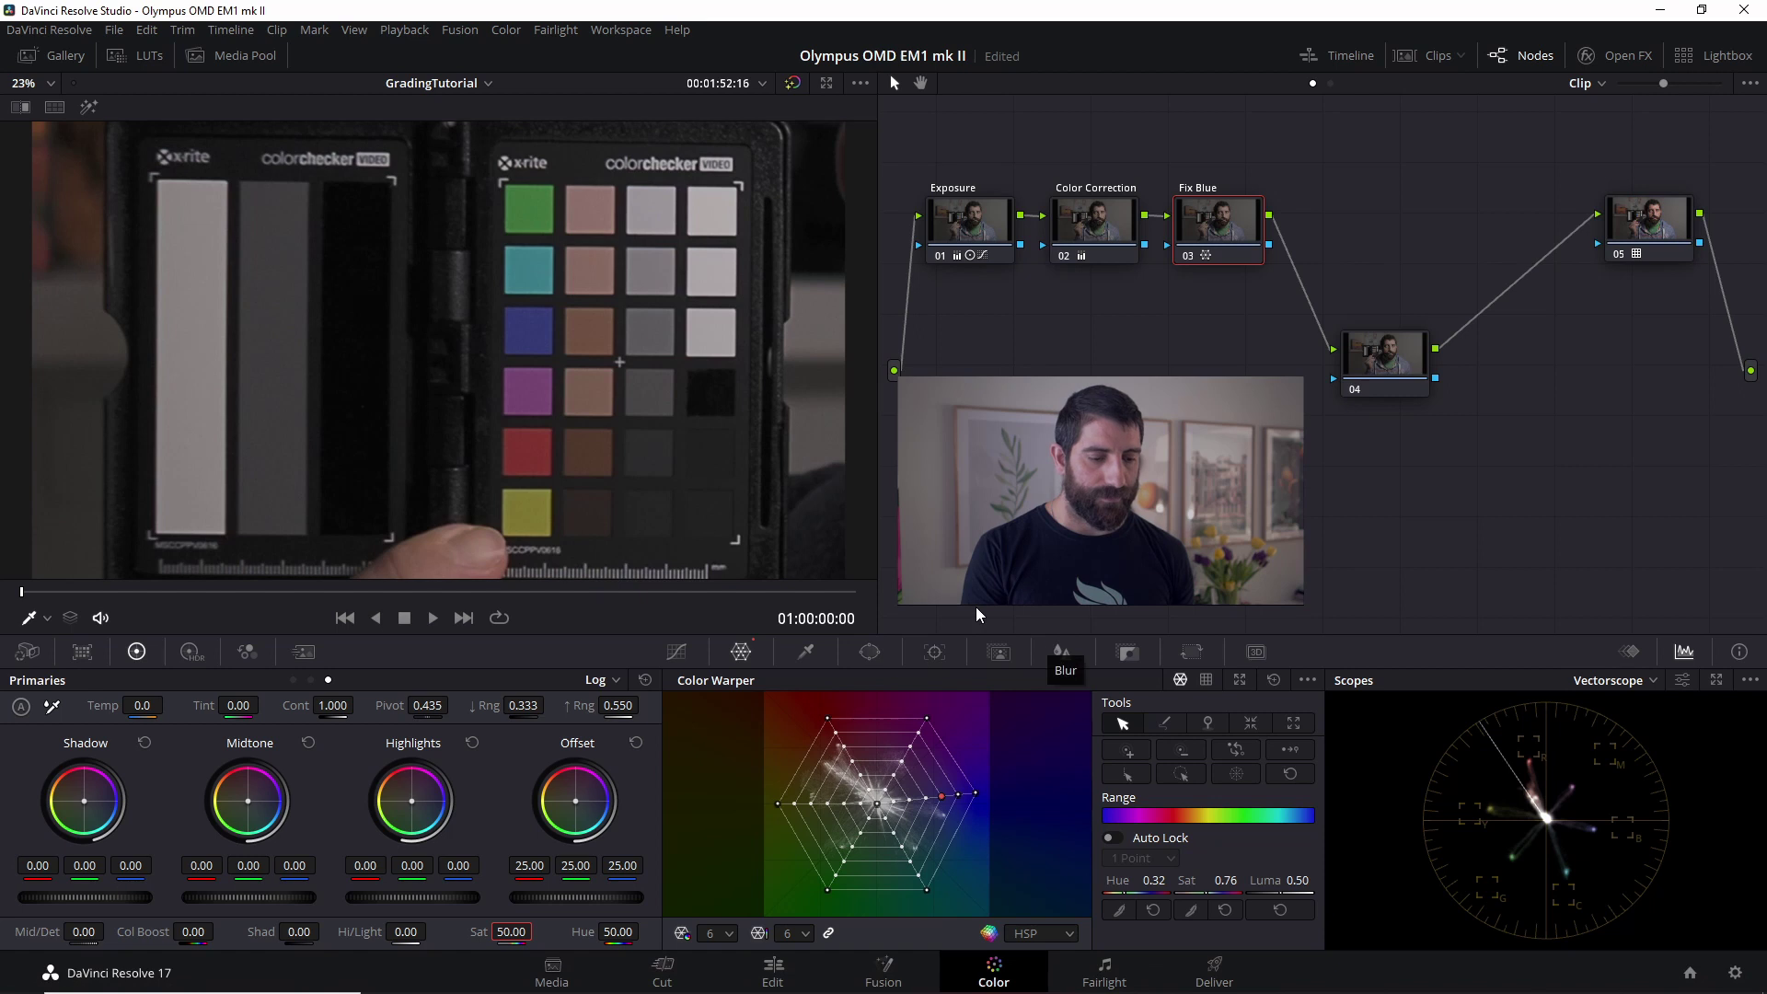
Reset the clip's transform to zoom 1.000 and position 0 on the Edit page, then return to Color.
{"action": "left_click", "coordinate": [771, 978]}
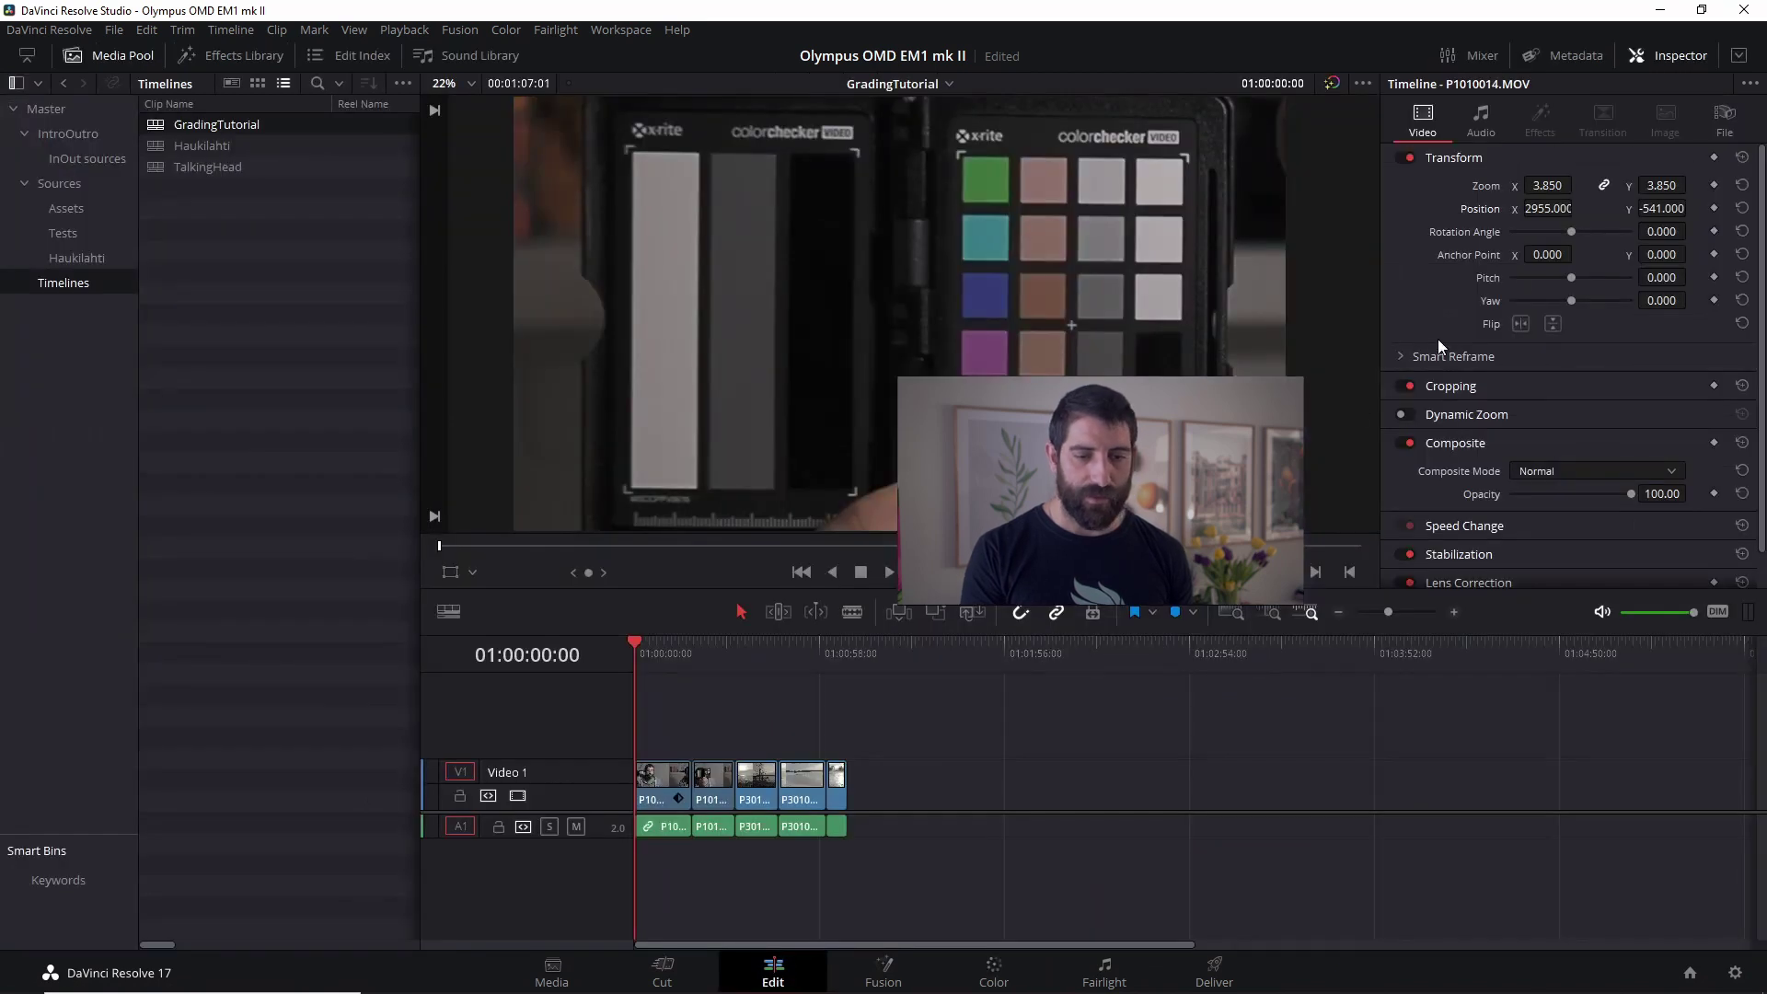
{"action": "left_click", "coordinate": [1742, 157]}
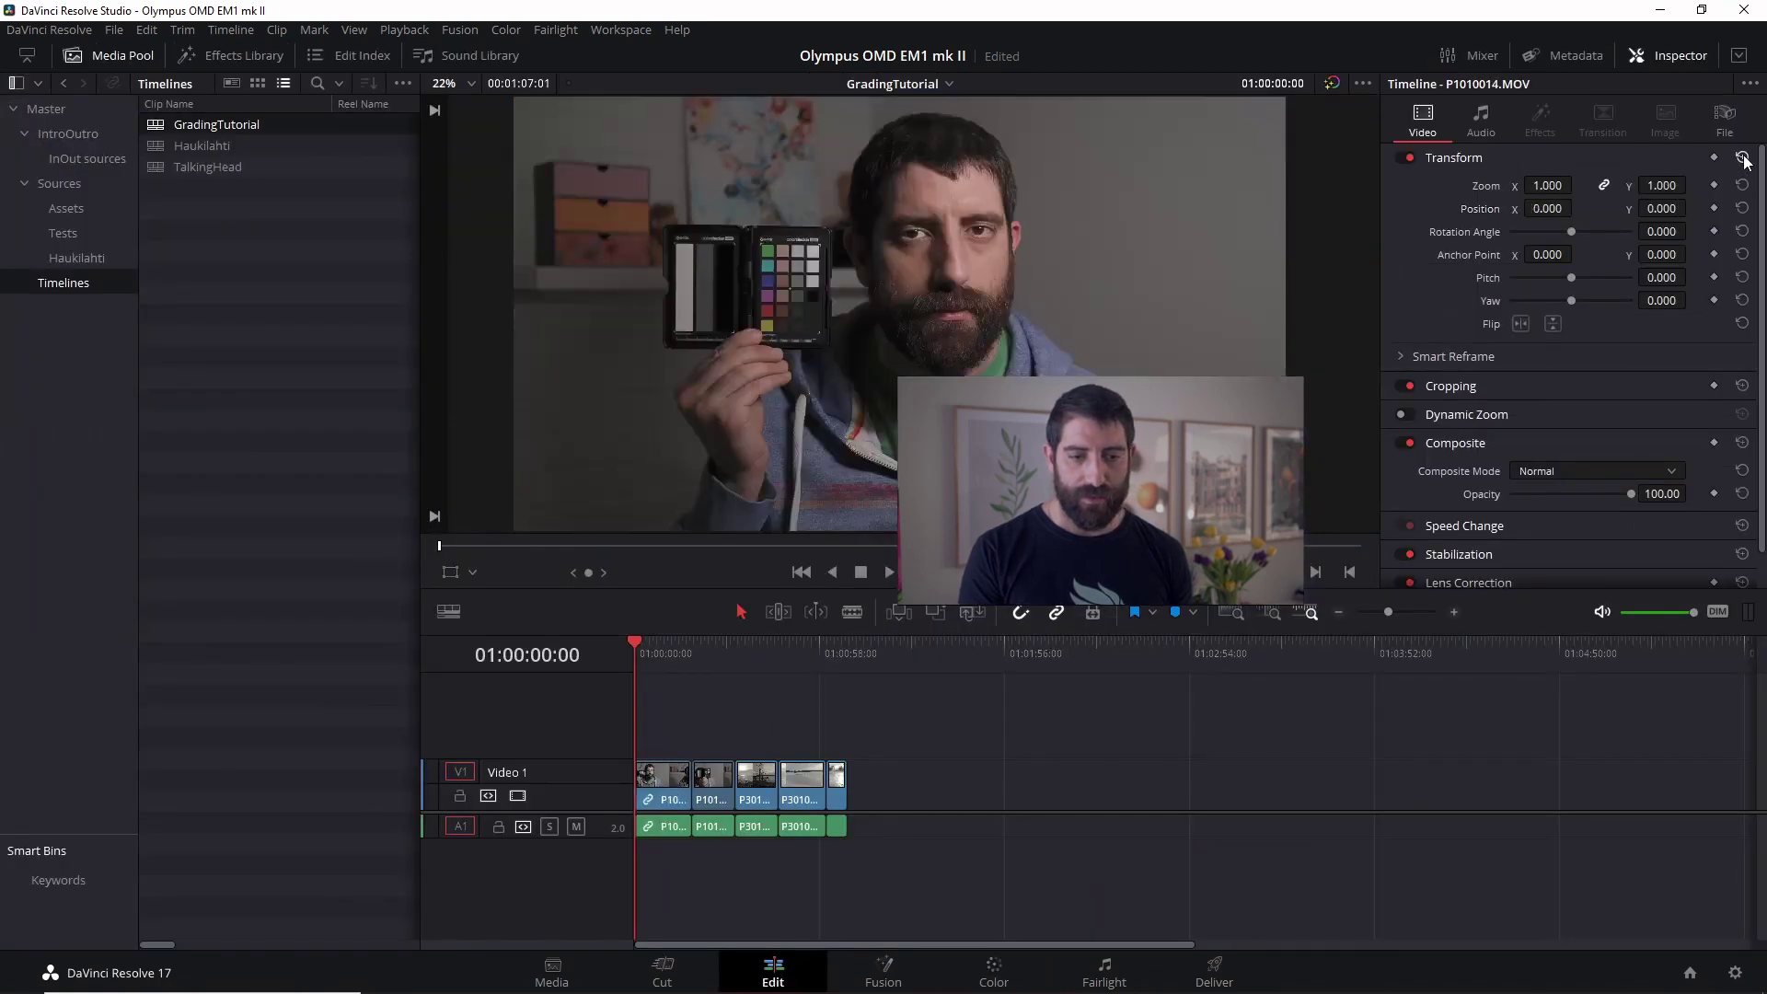
{"action": "left_click", "coordinate": [997, 970]}
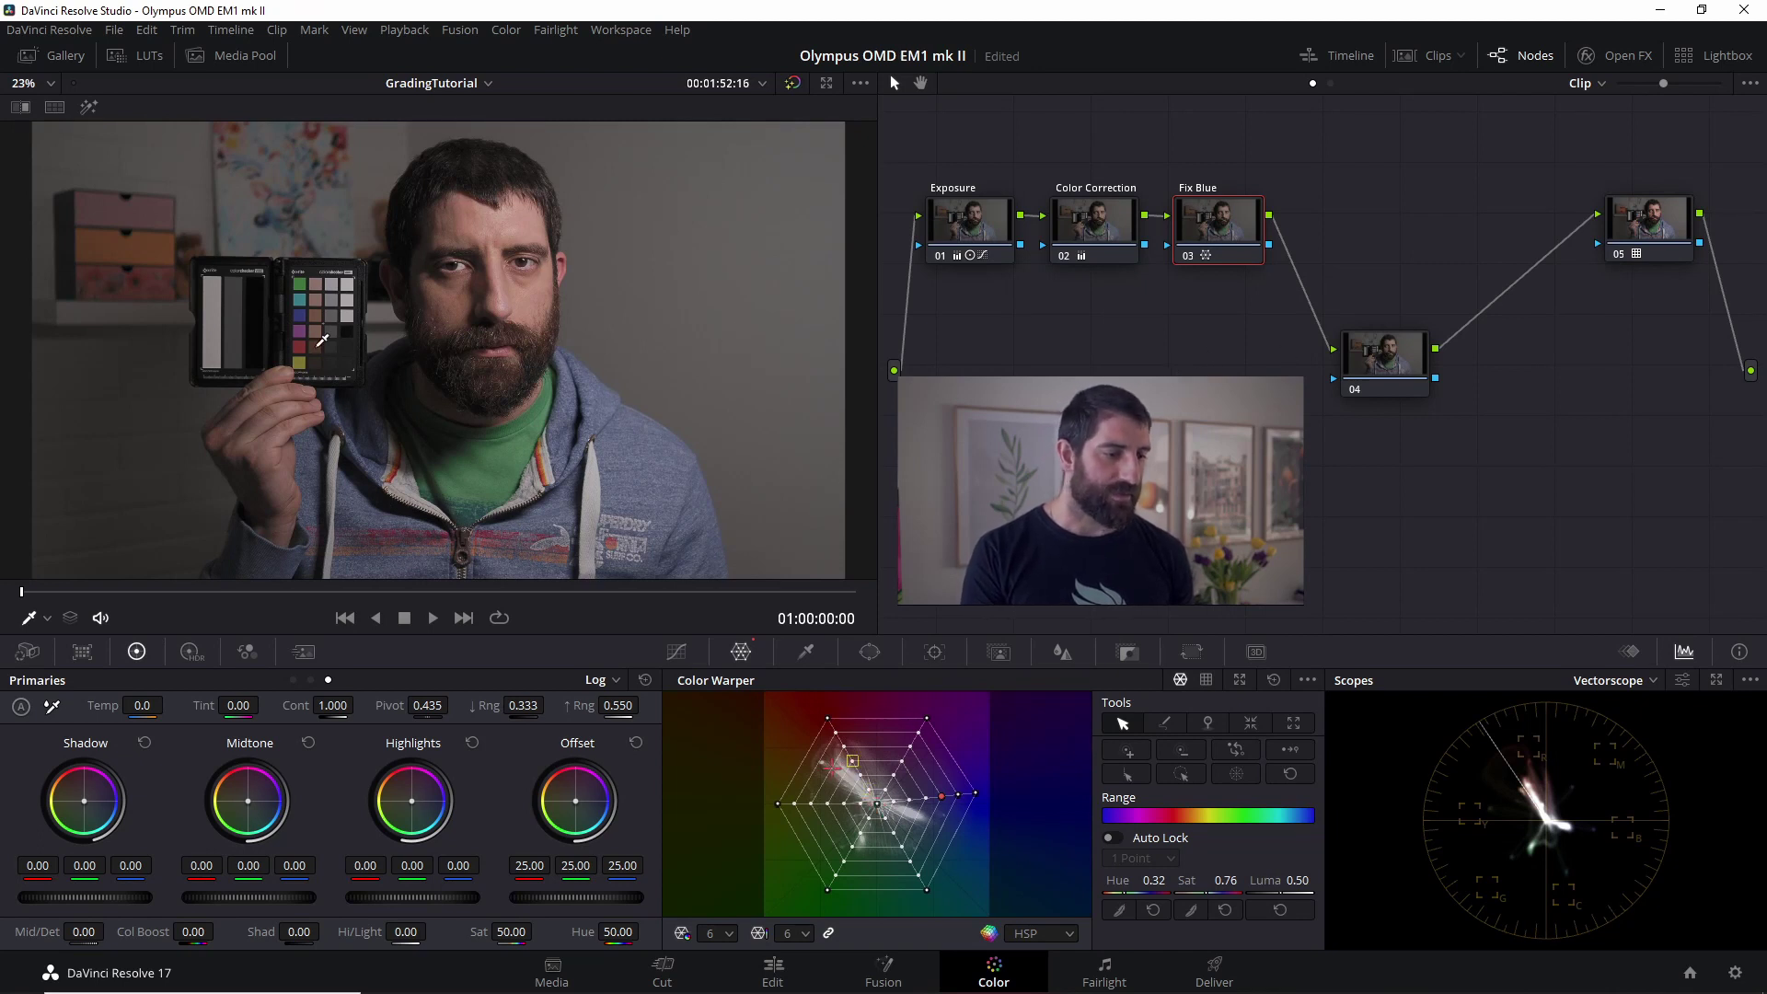
Add a circular window to node 05 and shrink it around the face.
{"action": "left_click", "coordinate": [1647, 221]}
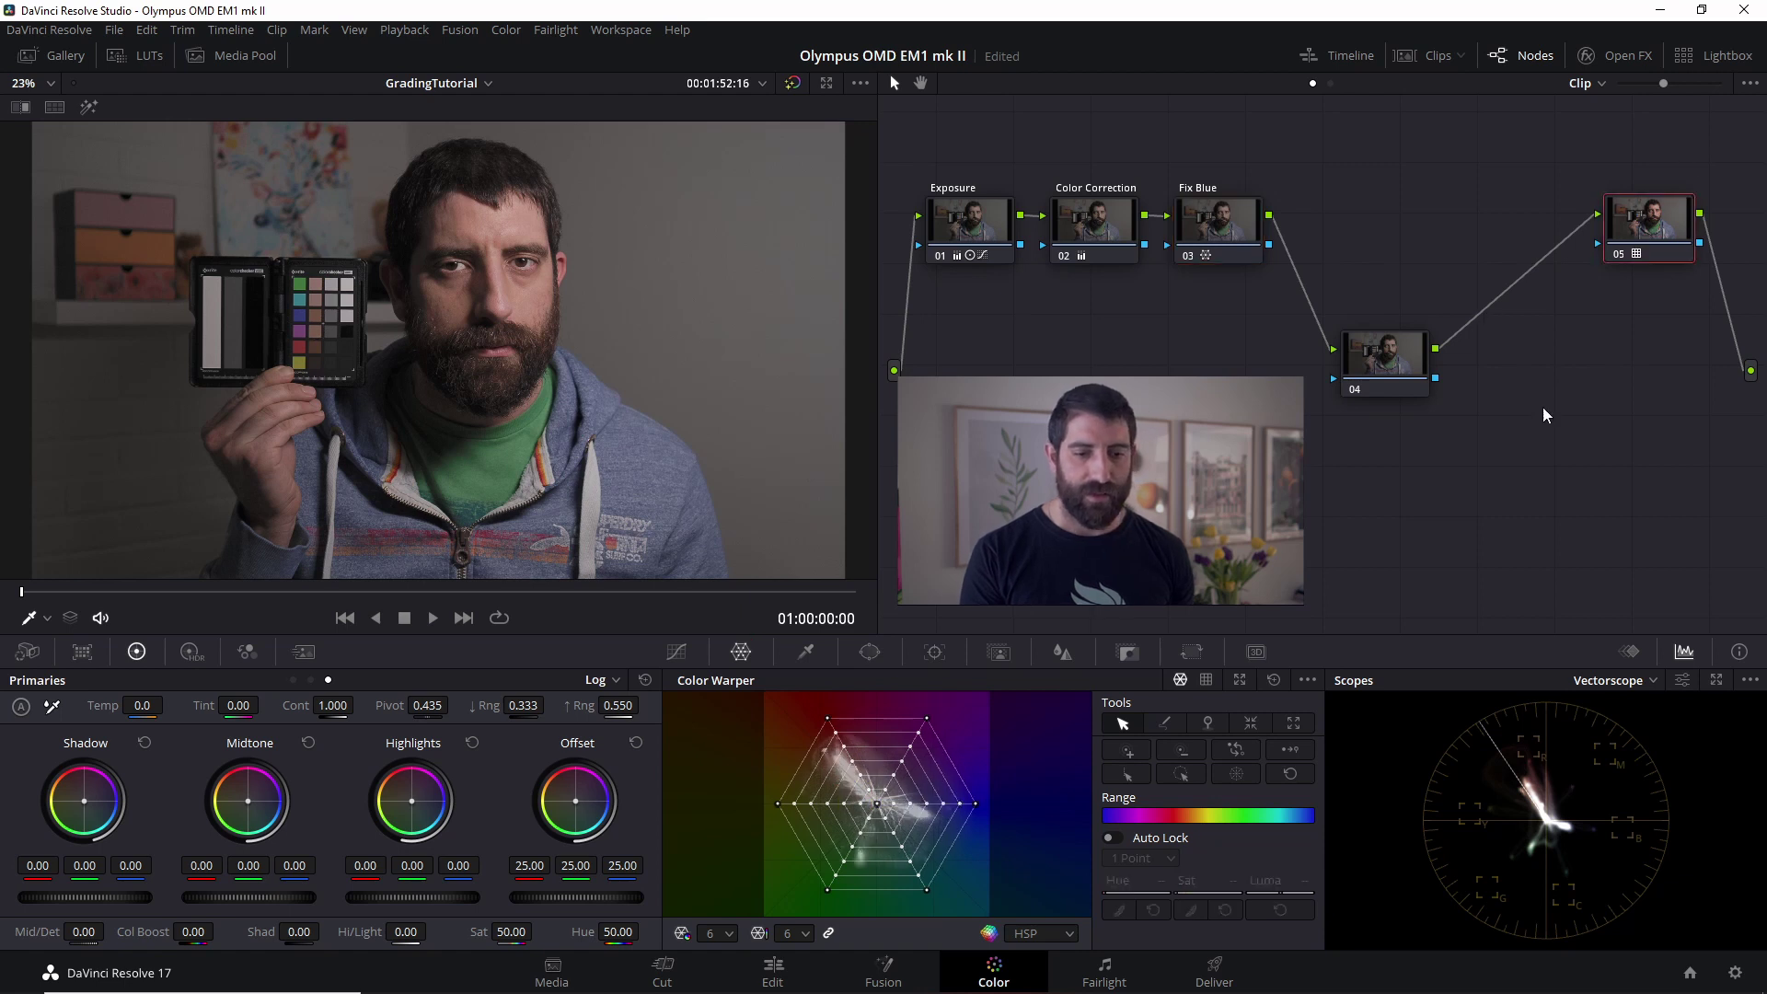
{"action": "left_click", "coordinate": [869, 652]}
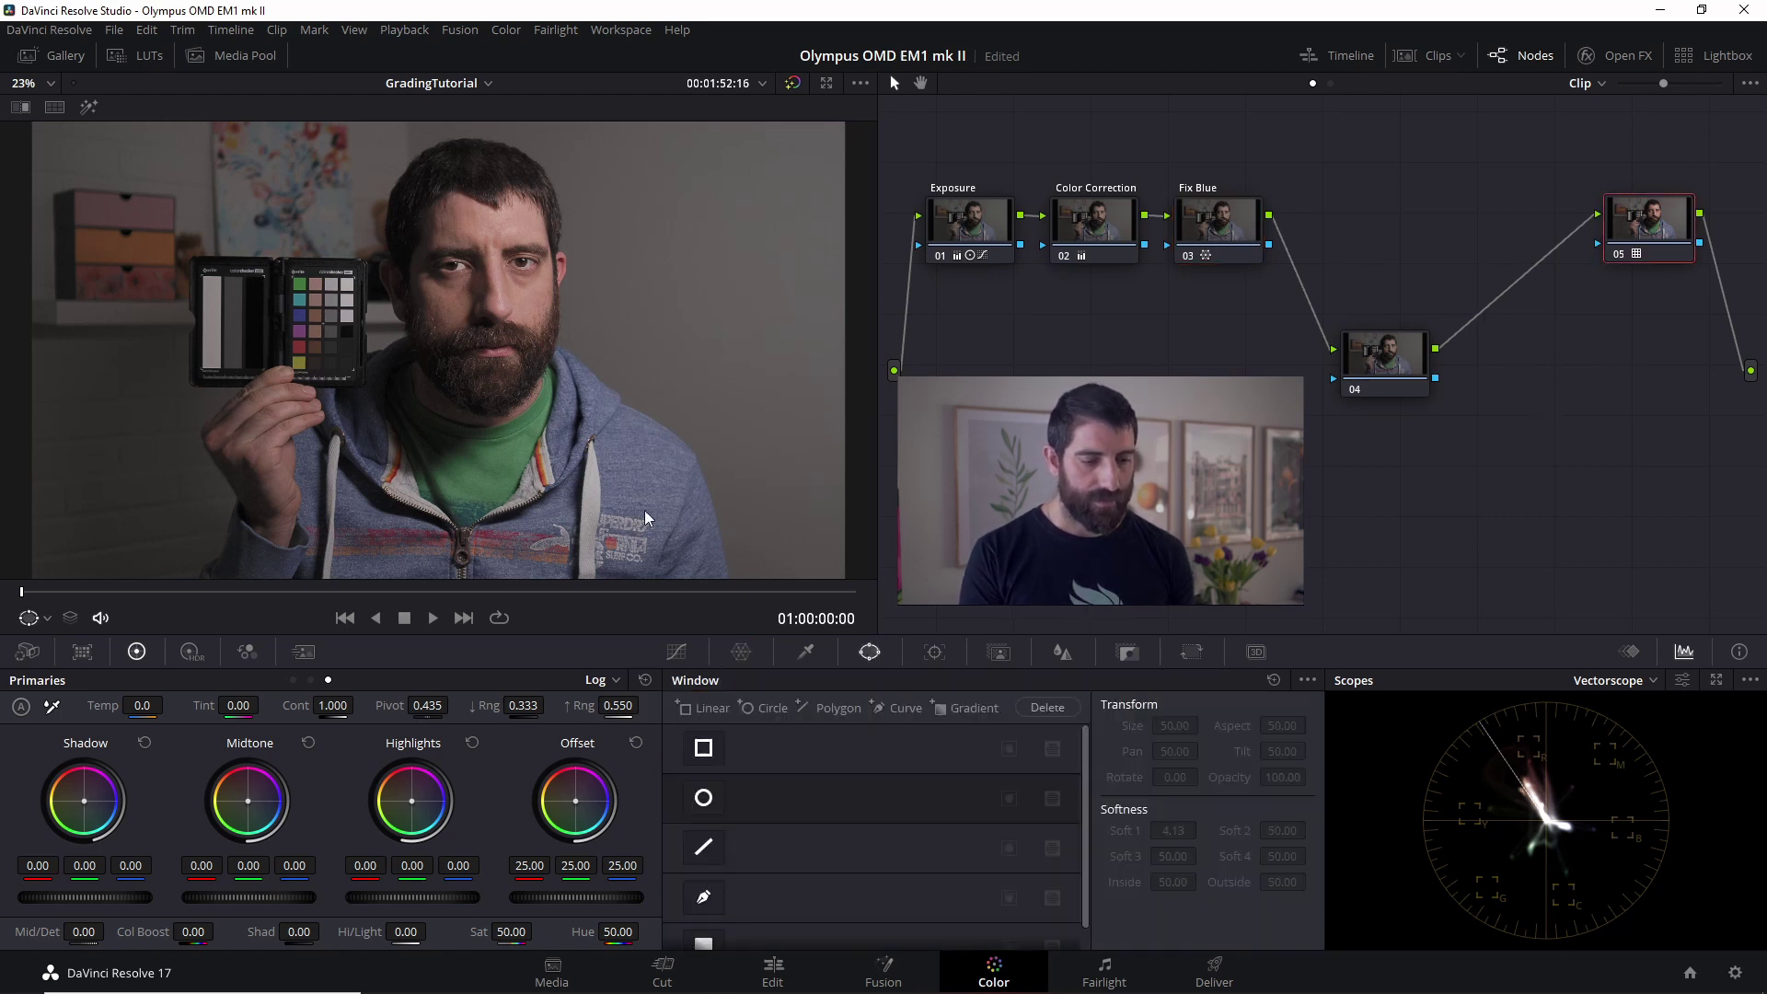
{"action": "left_click", "coordinate": [766, 708]}
{"action": "left_click_drag", "start_coordinate": [324, 244], "coordinate": [490, 267]}
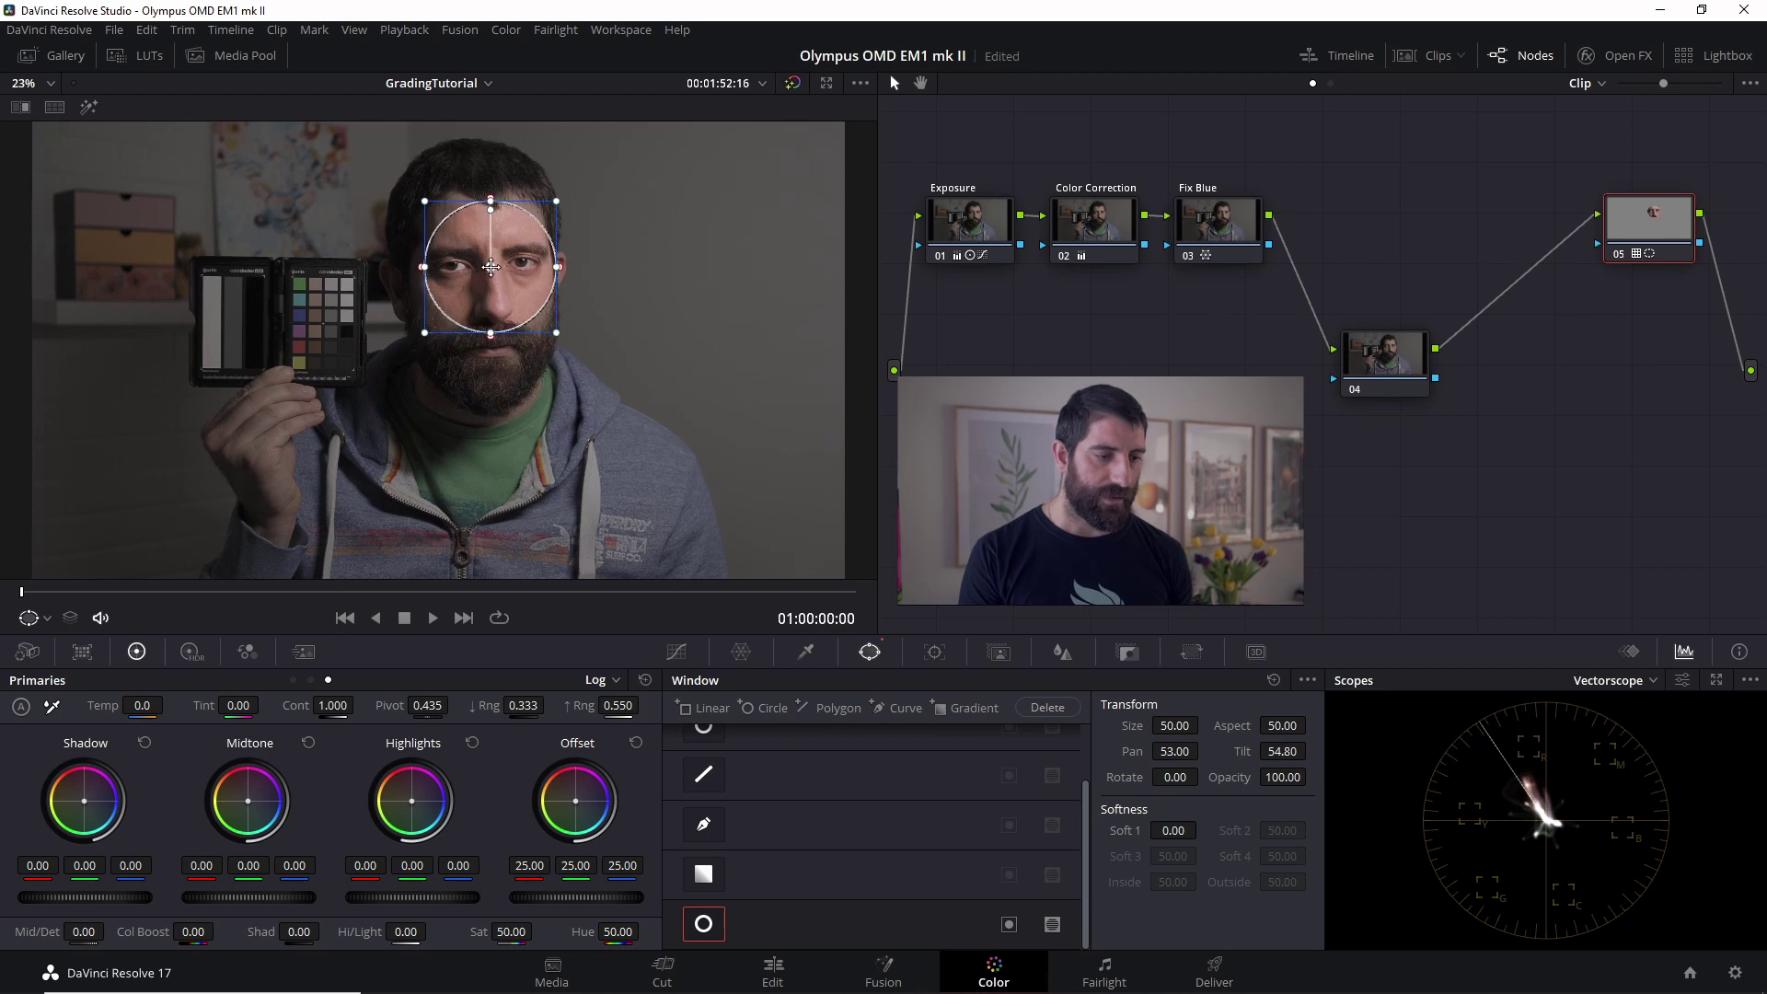
Check the circle window in Highlight mode, then delete it from node 05.
{"action": "left_click", "coordinate": [89, 106]}
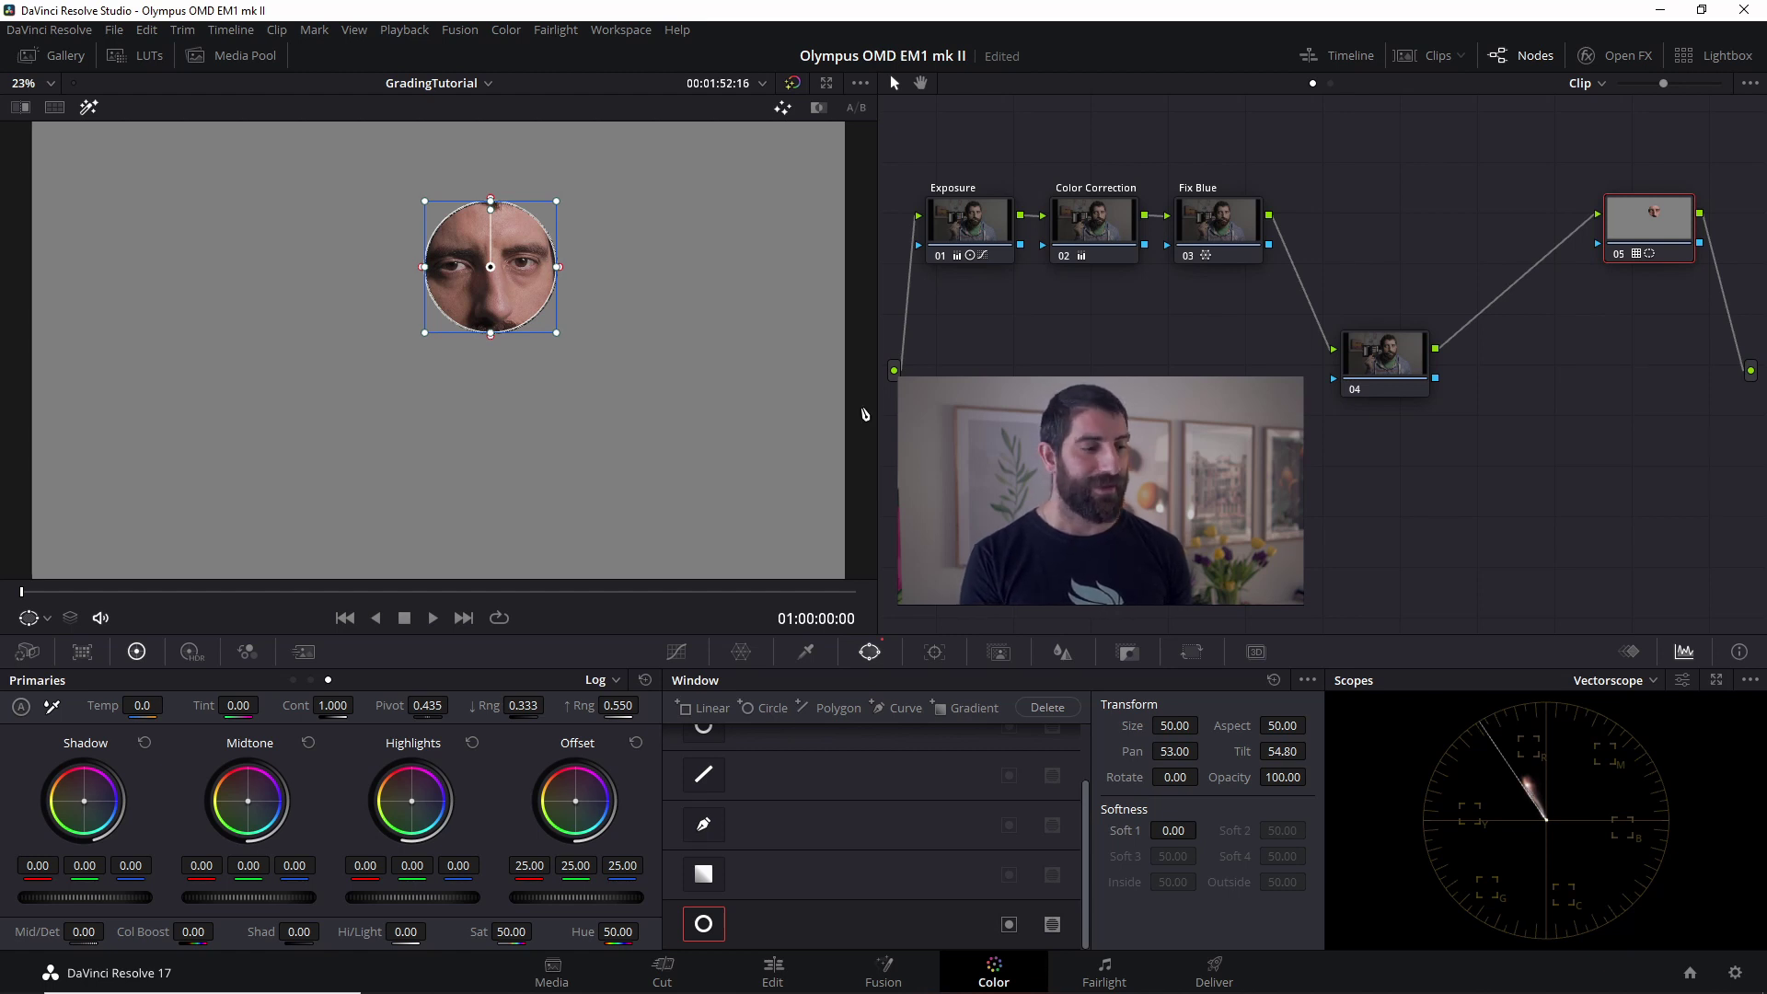
{"action": "left_click", "coordinate": [90, 108]}
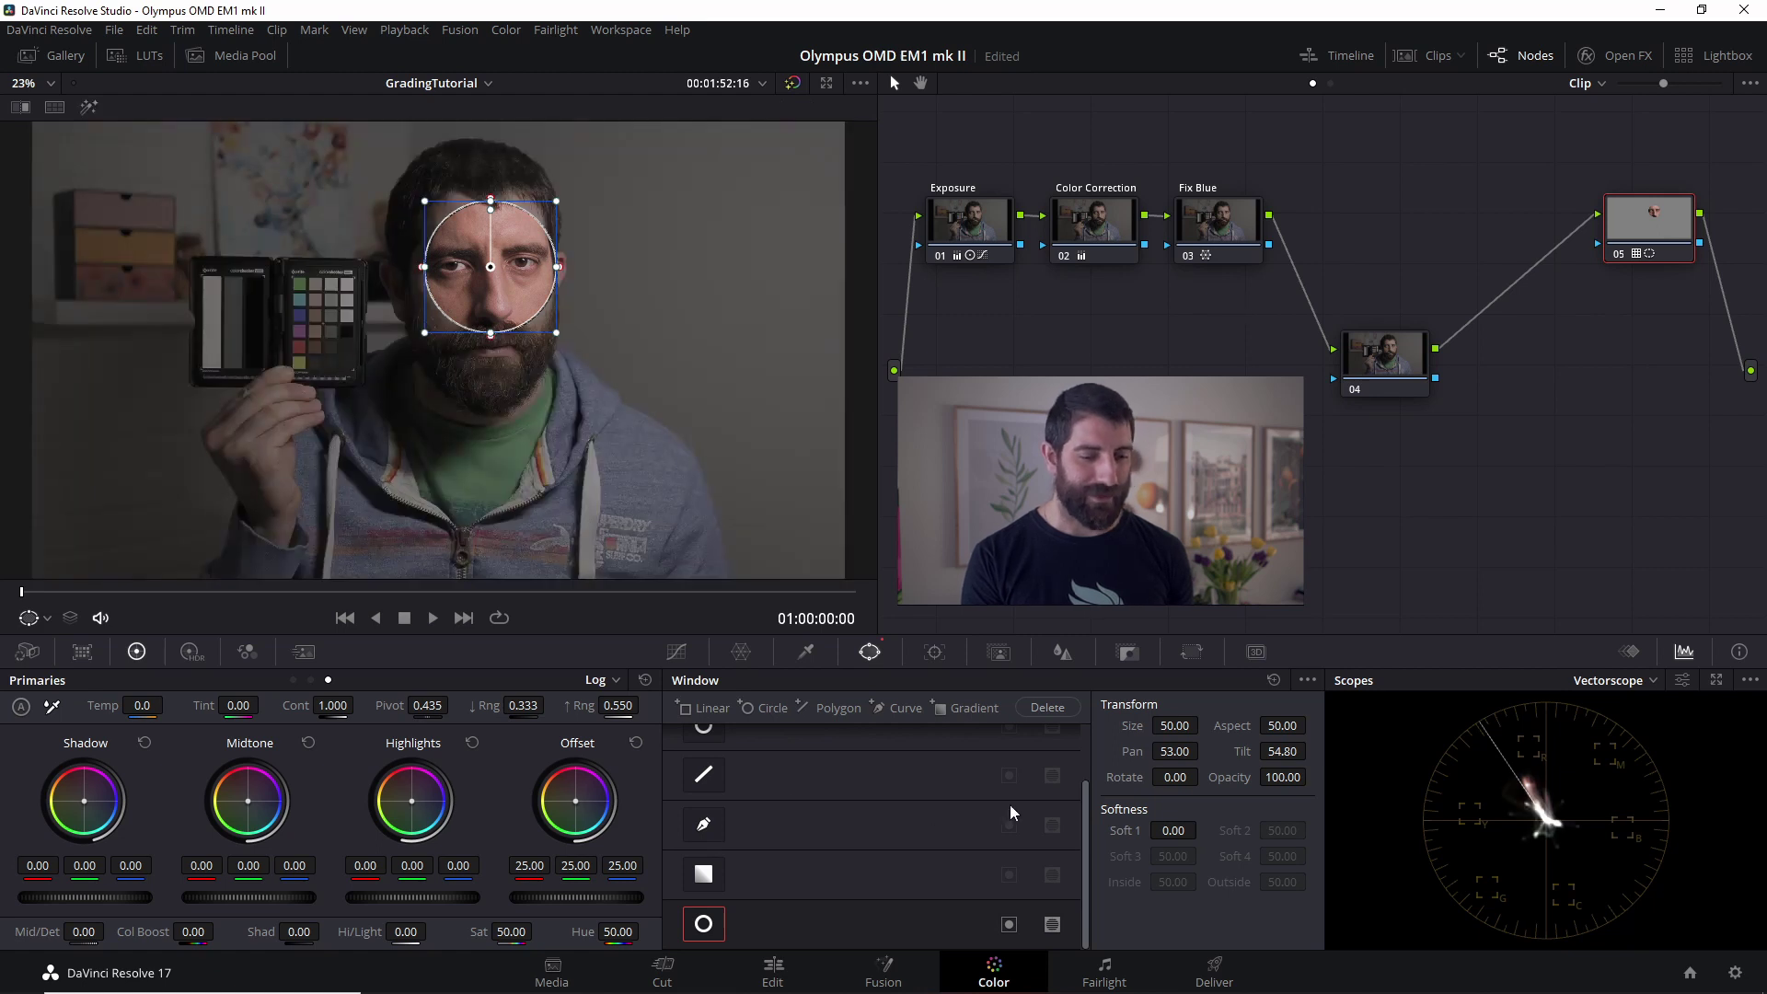
{"action": "left_click", "coordinate": [1068, 711]}
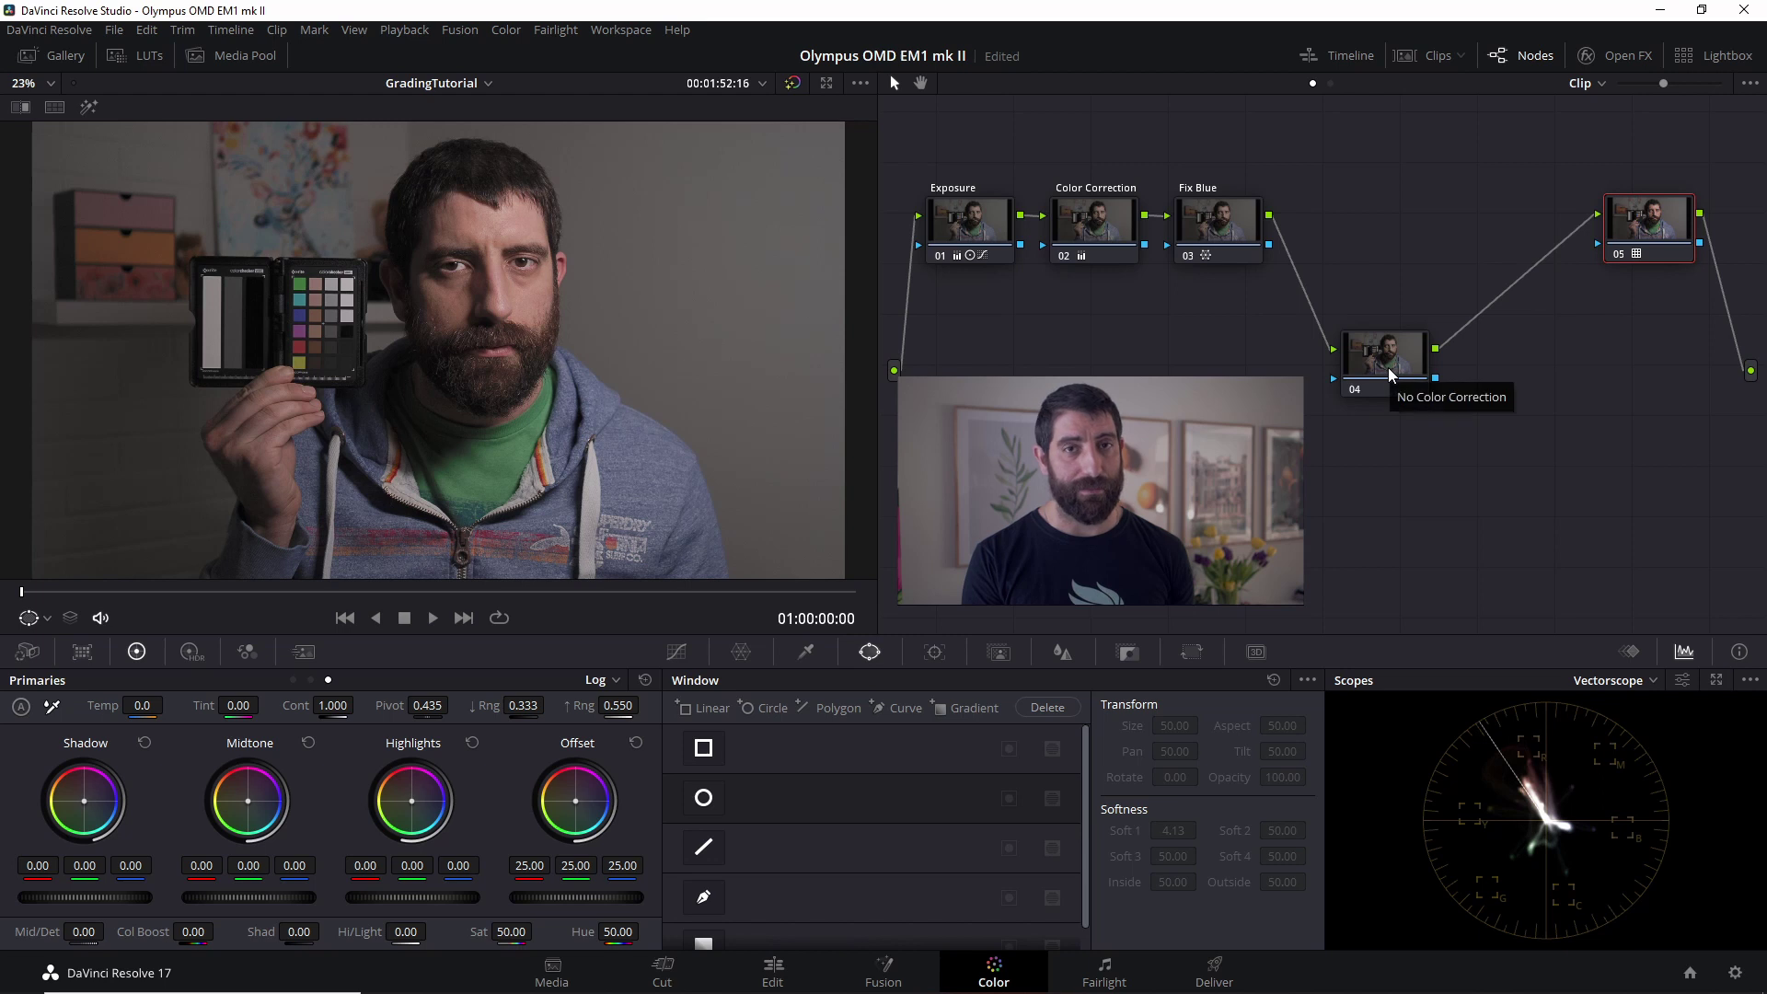
Reposition node 04 and tint its shadows slightly blue, to about 0.12.
{"action": "left_click_drag", "start_coordinate": [1387, 367], "coordinate": [1436, 361]}
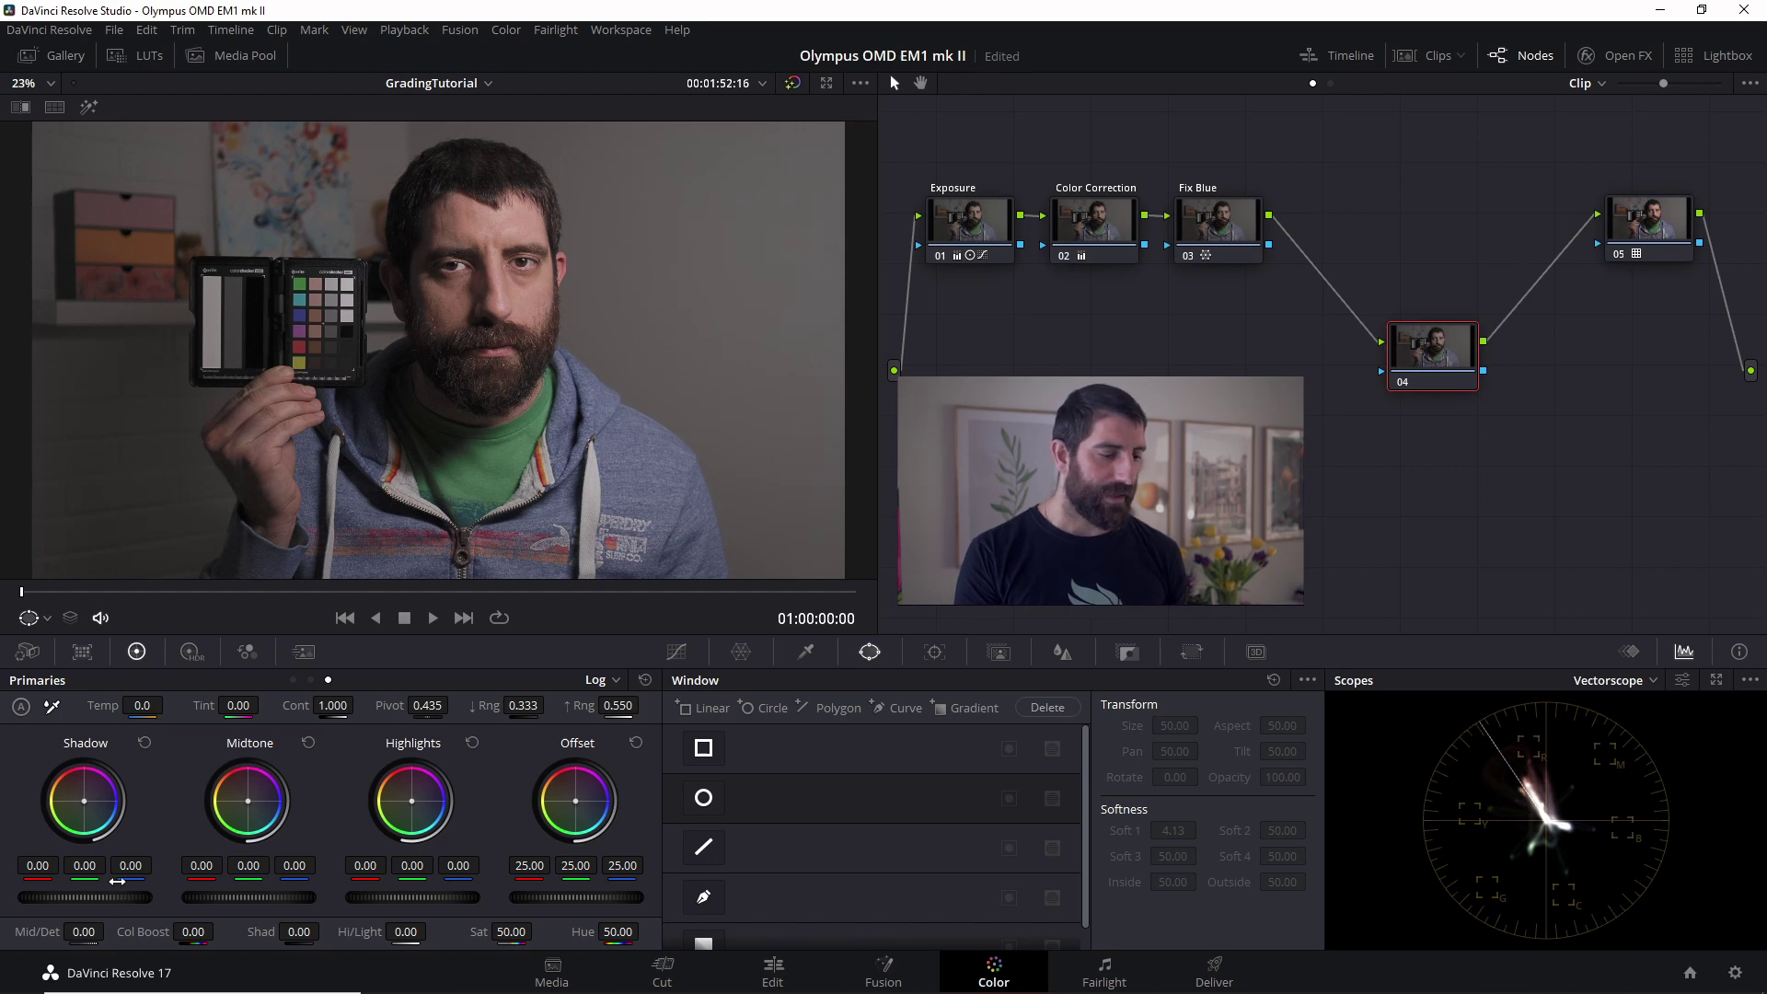
{"action": "left_click_drag", "start_coordinate": [84, 800], "coordinate": [86, 801]}
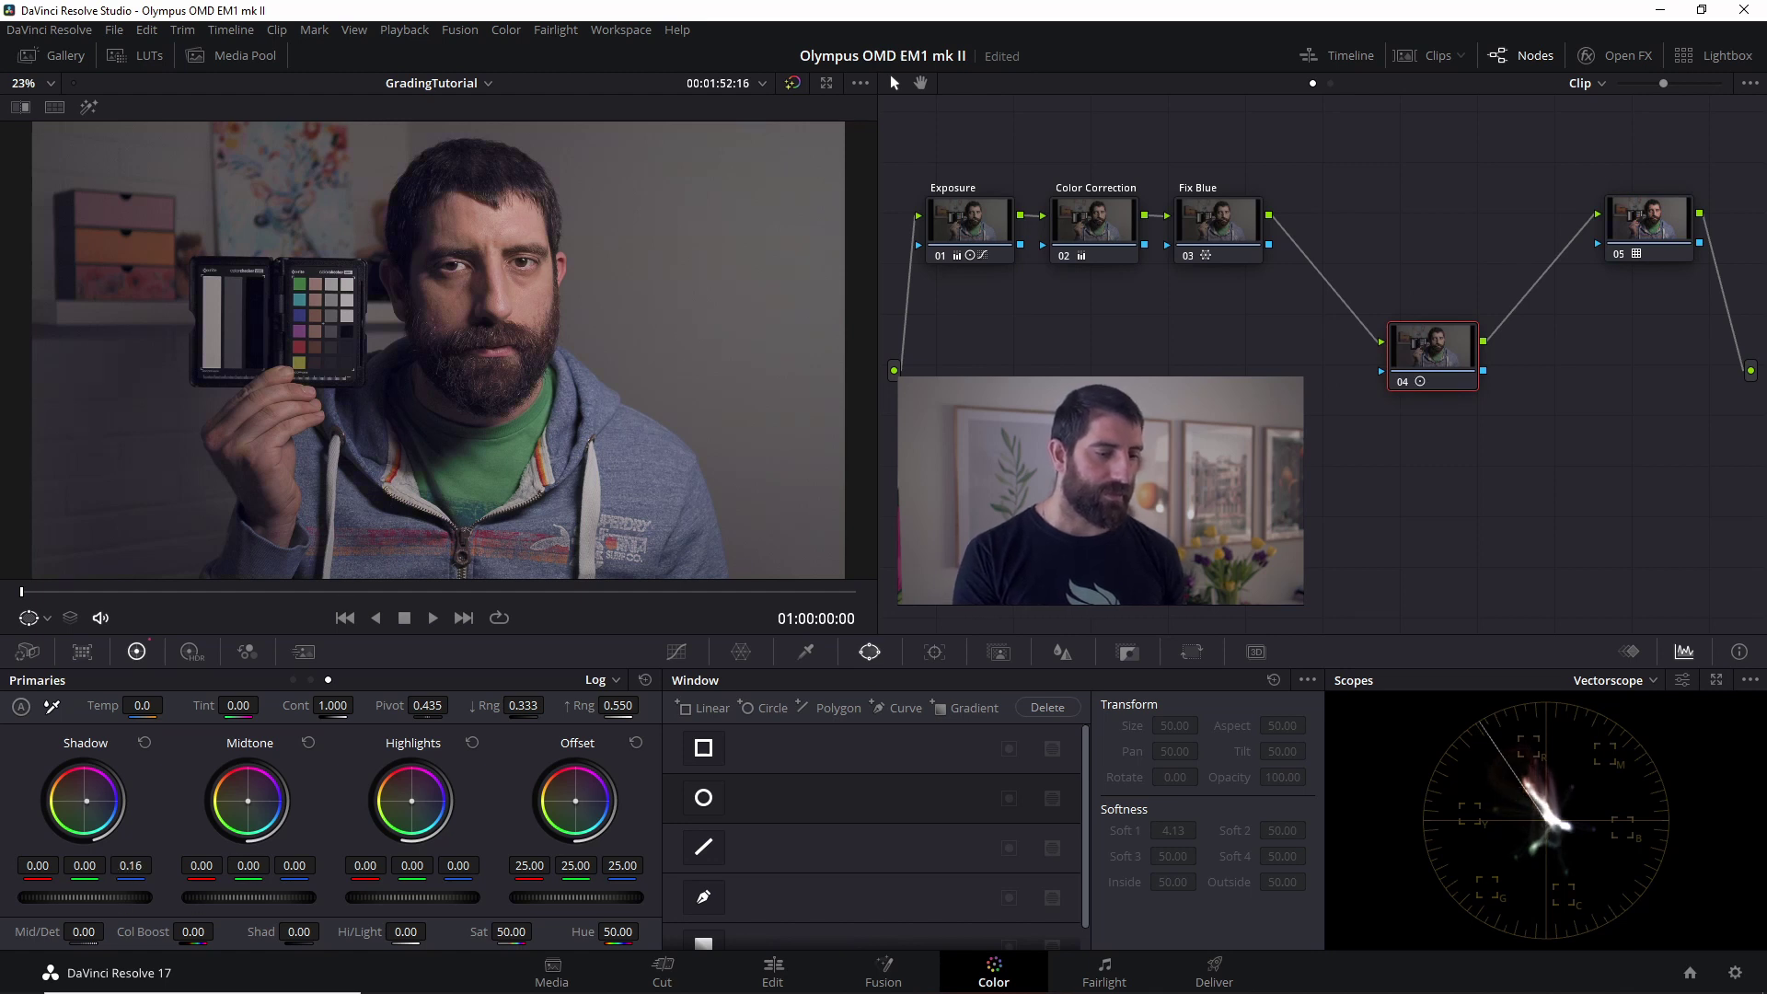
{"action": "left_click_drag", "start_coordinate": [120, 869], "coordinate": [118, 868]}
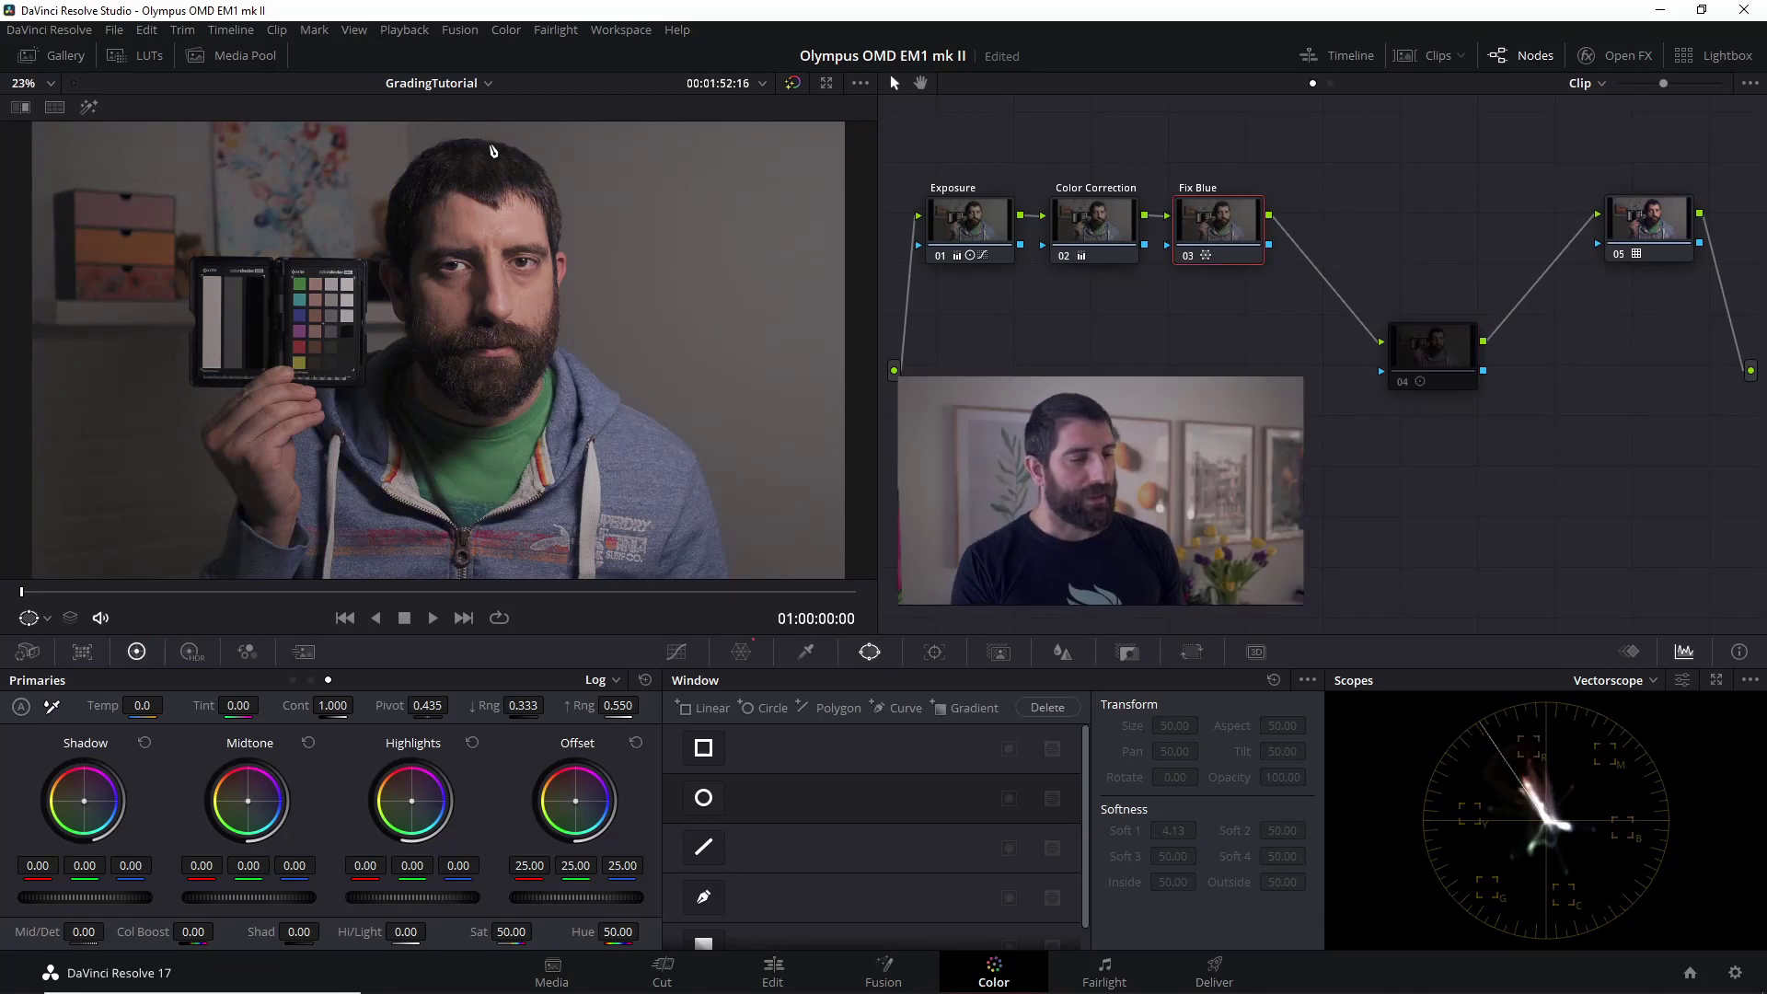
Grab a still of the graded first clip into the Gallery.
{"action": "left_click", "coordinate": [41, 48]}
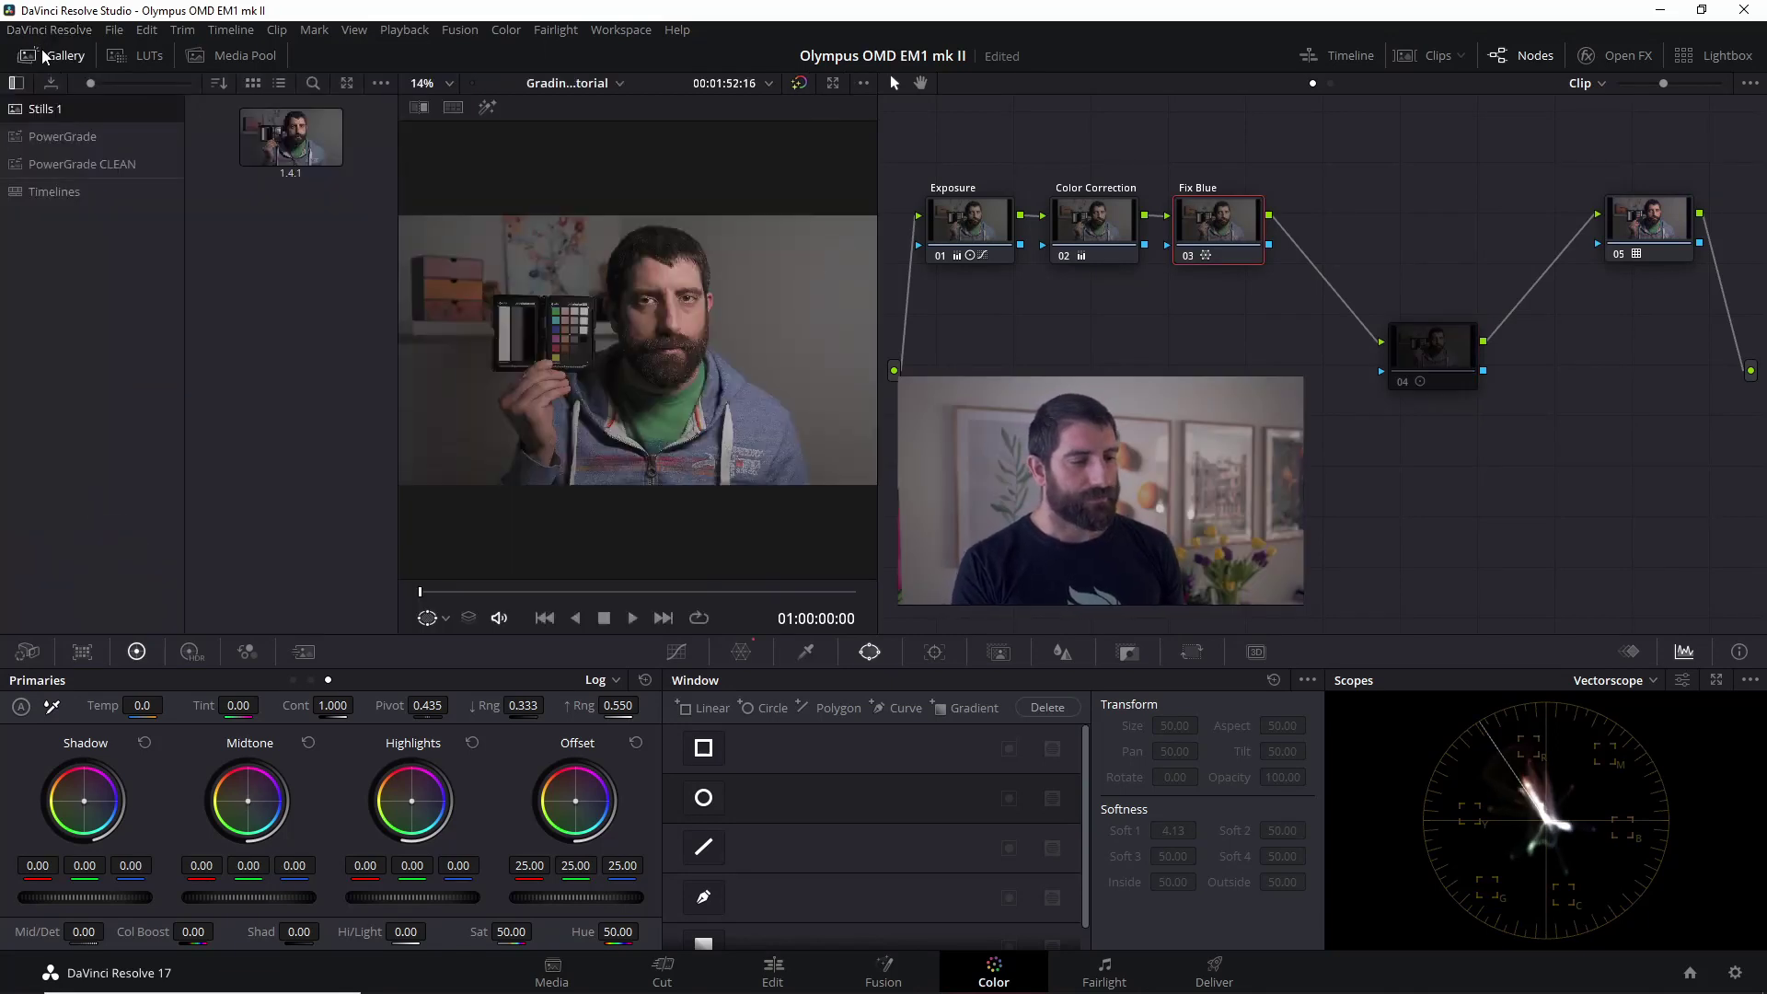
{"action": "right_click", "coordinate": [732, 329]}
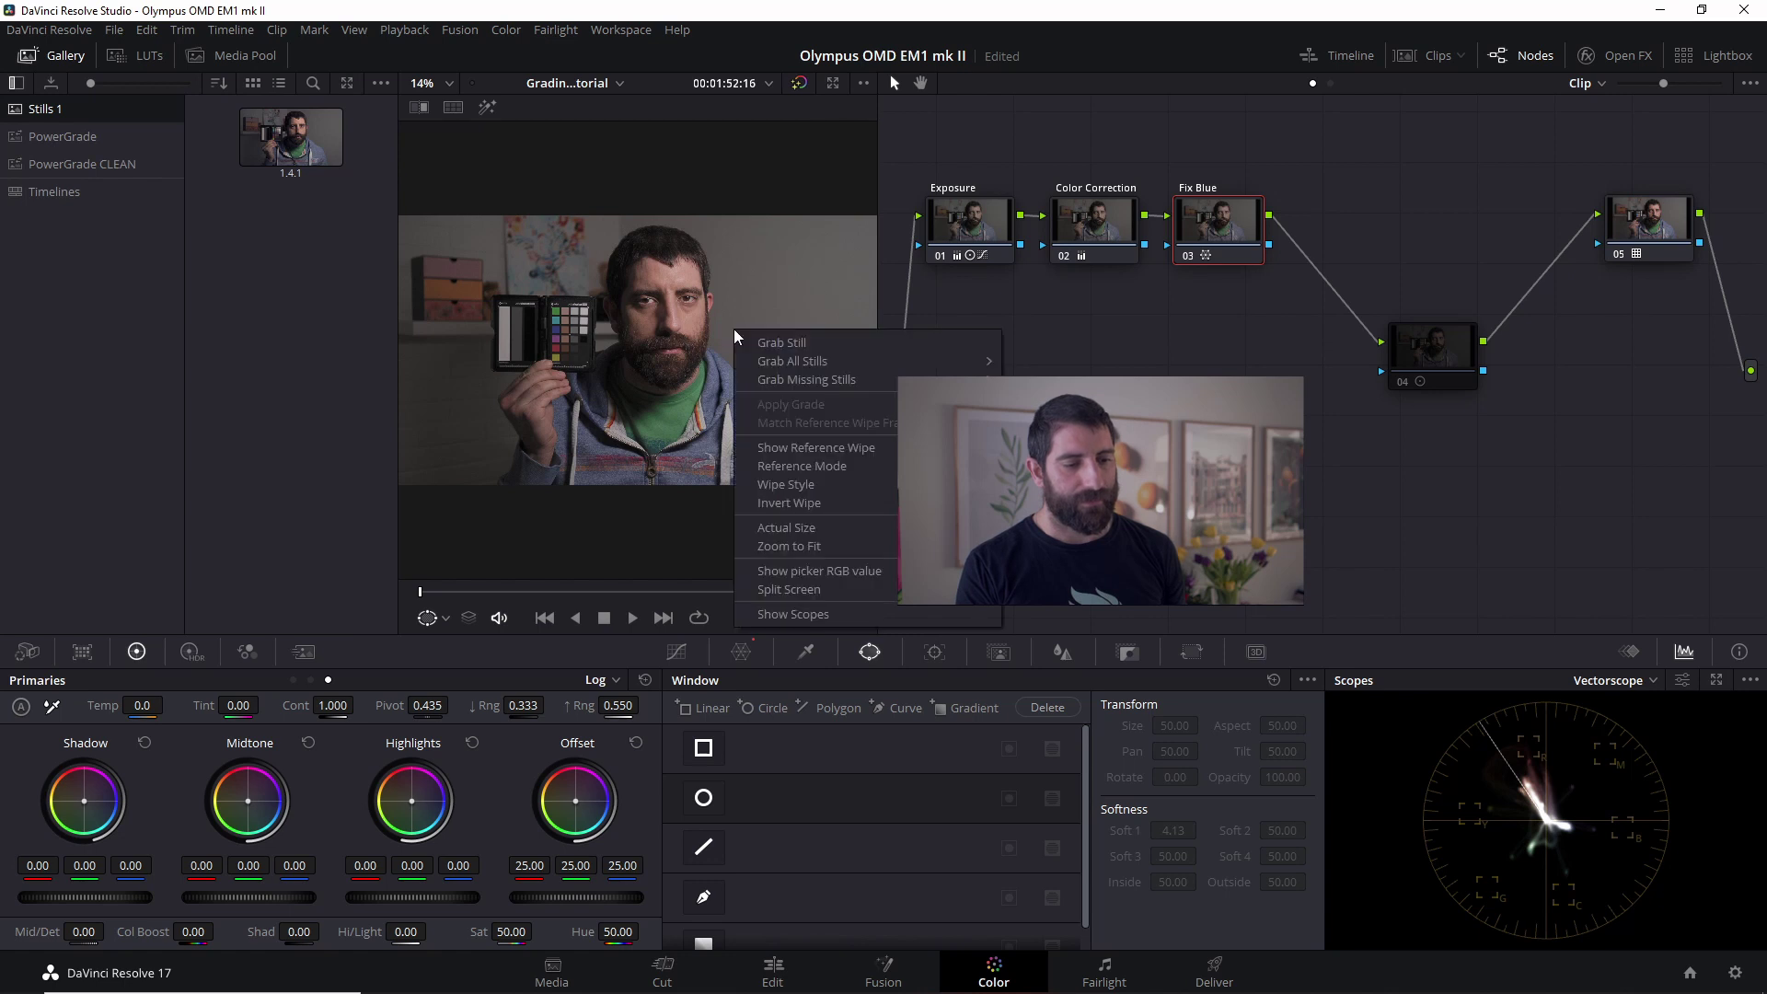
{"action": "left_click", "coordinate": [776, 341]}
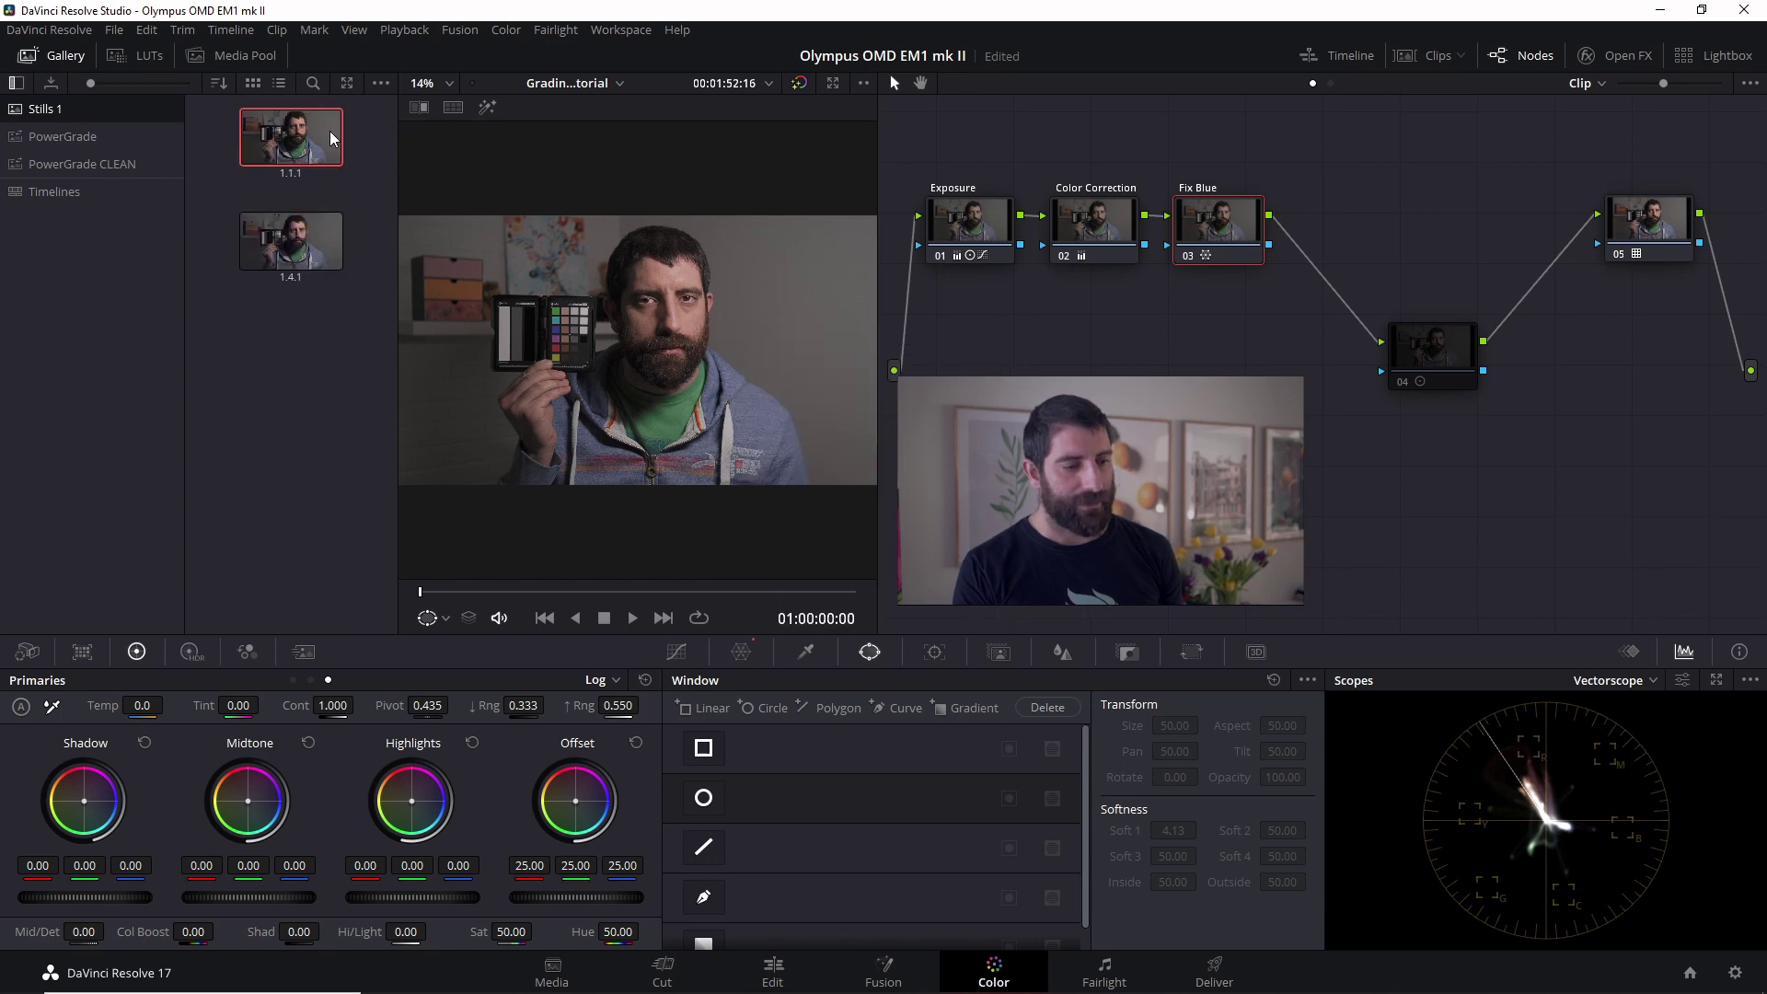
{"action": "mouse_move", "coordinate": [303, 135]}
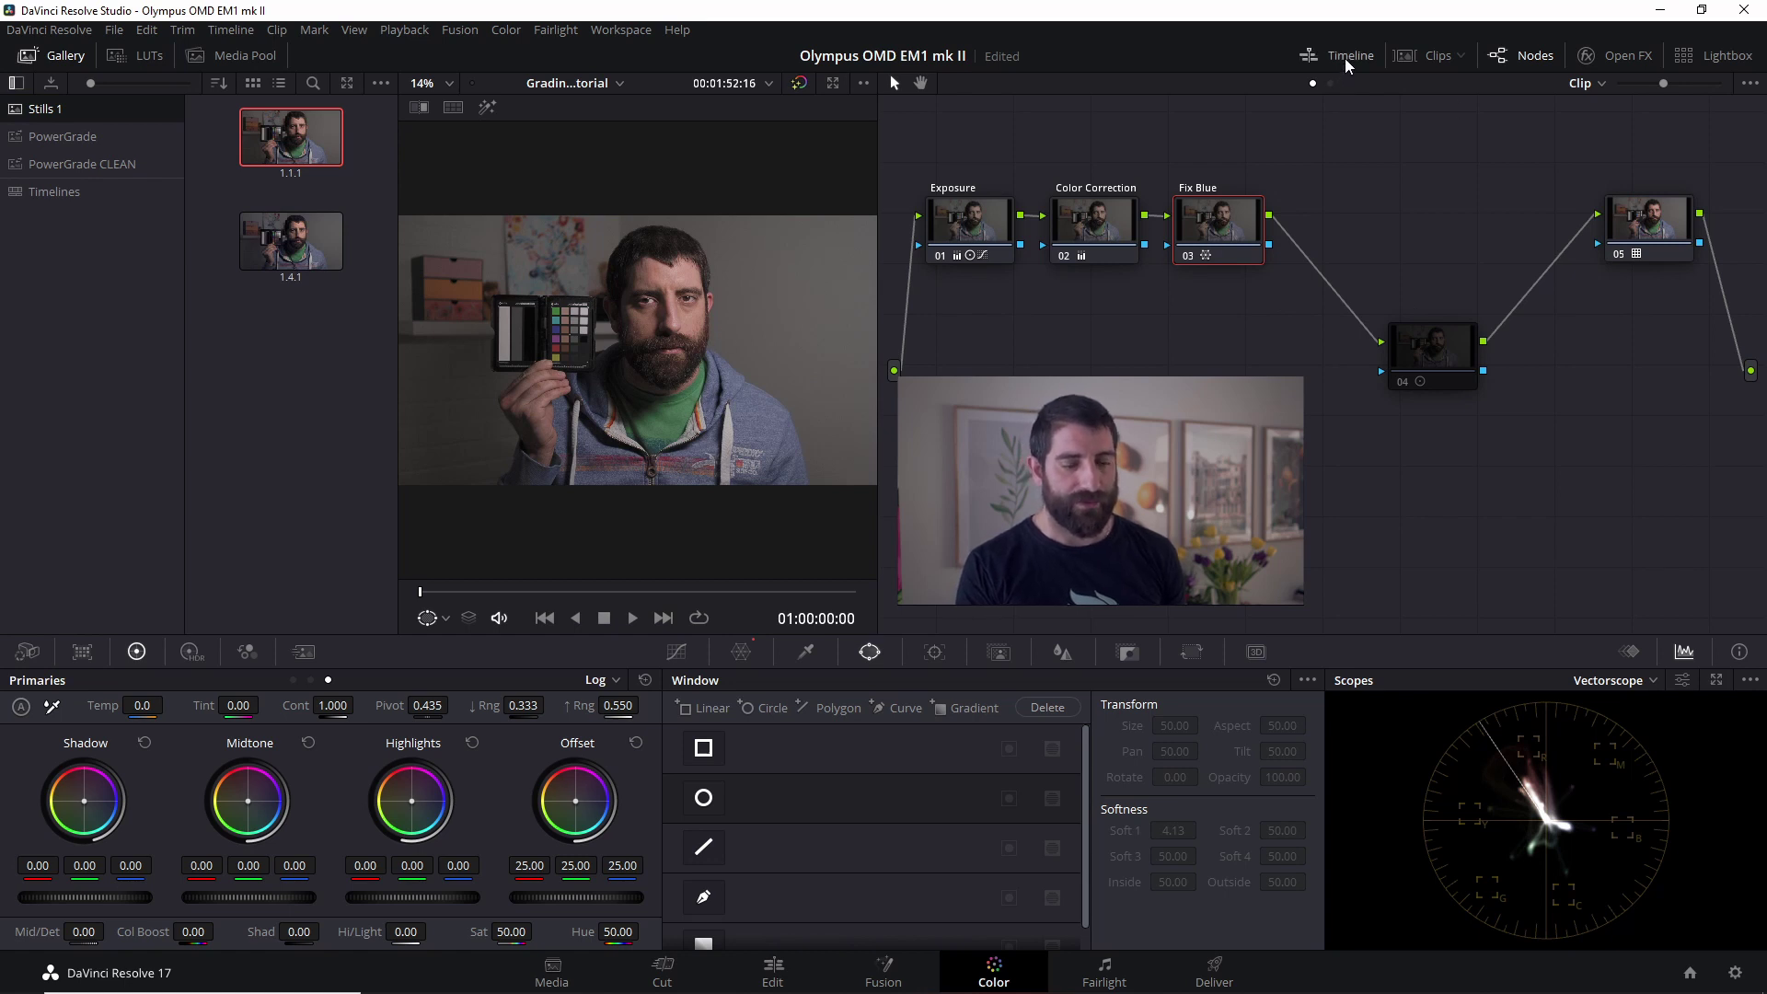
Apply still 1.1.1's grade to the second clip, the colour chart close-up.
{"action": "left_click", "coordinate": [1400, 59]}
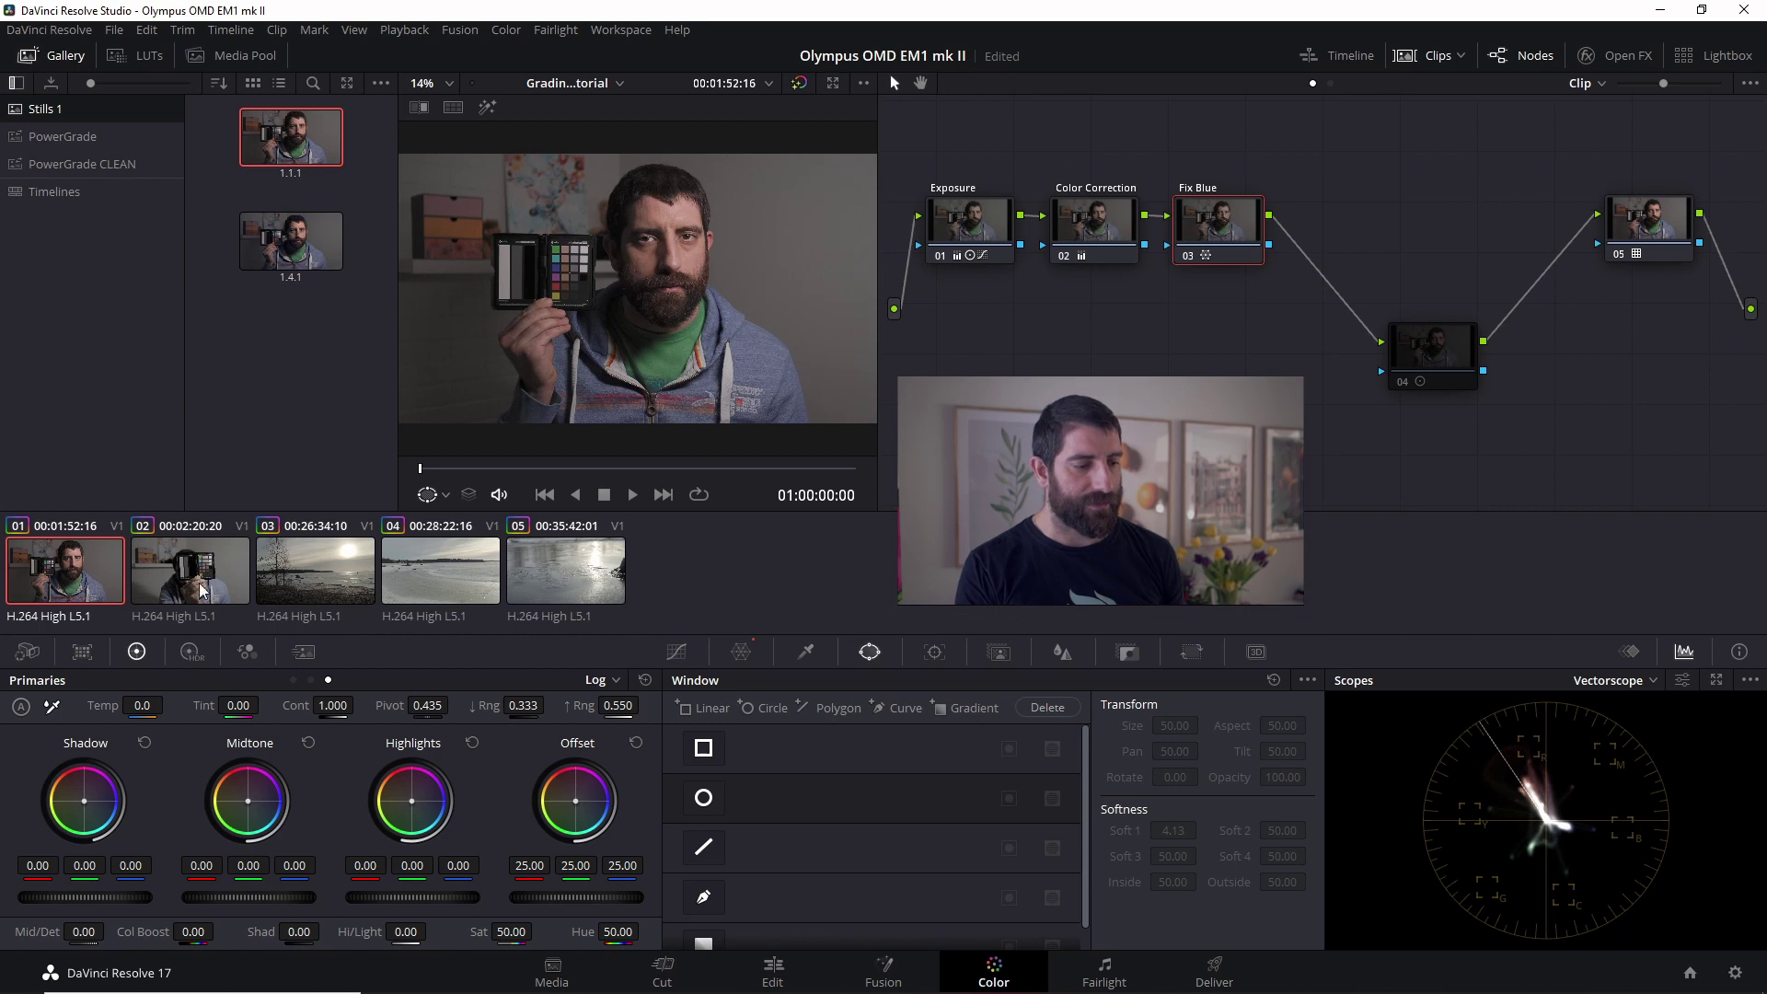
{"action": "left_click", "coordinate": [167, 583]}
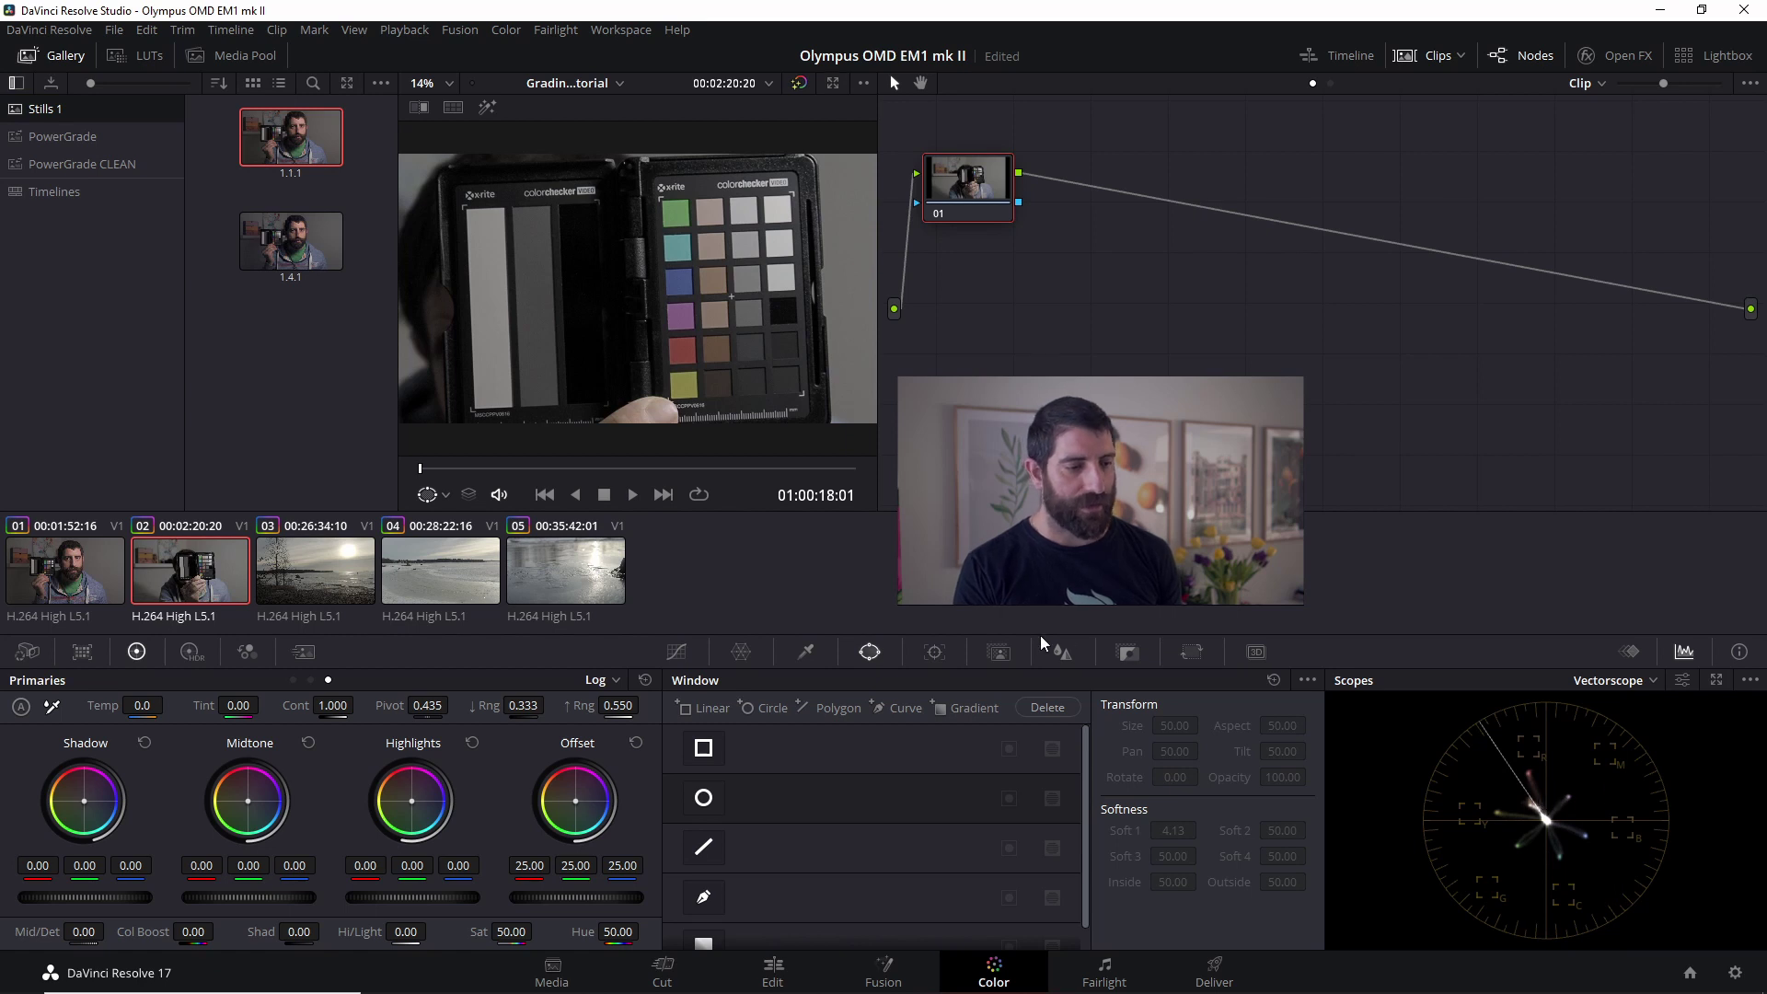
{"action": "right_click", "coordinate": [301, 141]}
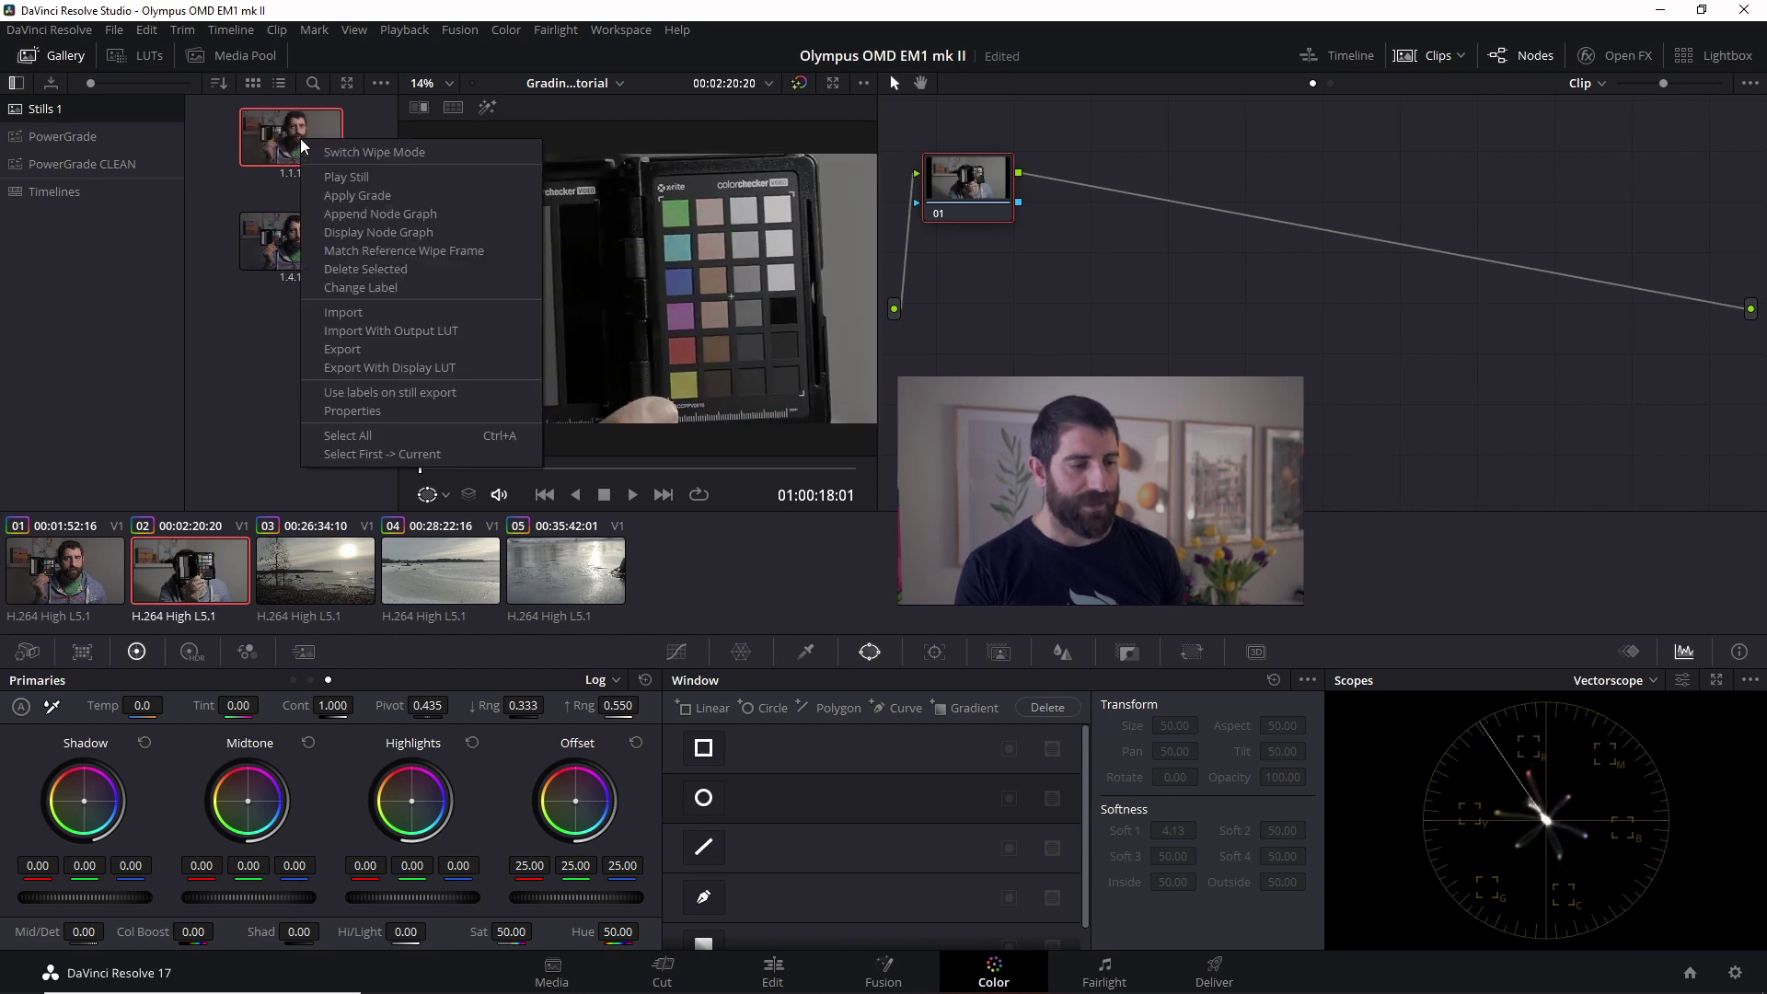
{"action": "left_click", "coordinate": [340, 195]}
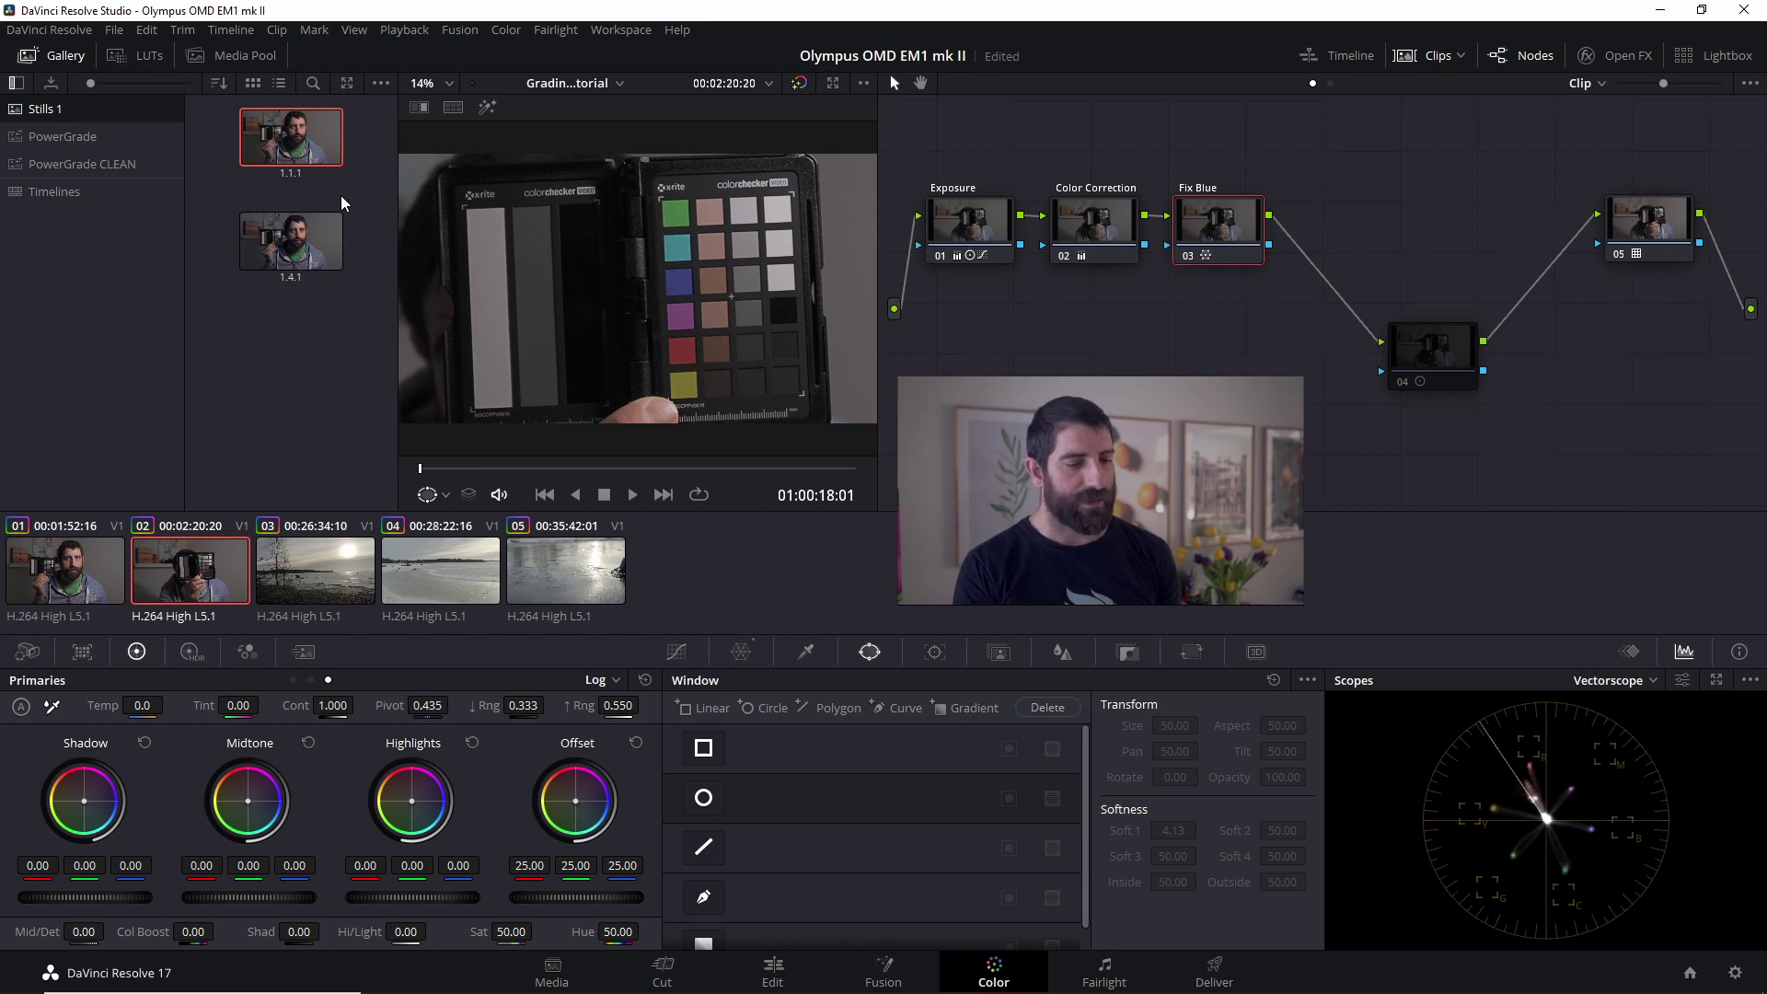
Apply still 1.1.1's grade to the third clip, the snowy shoreline.
{"action": "left_click", "coordinate": [327, 582]}
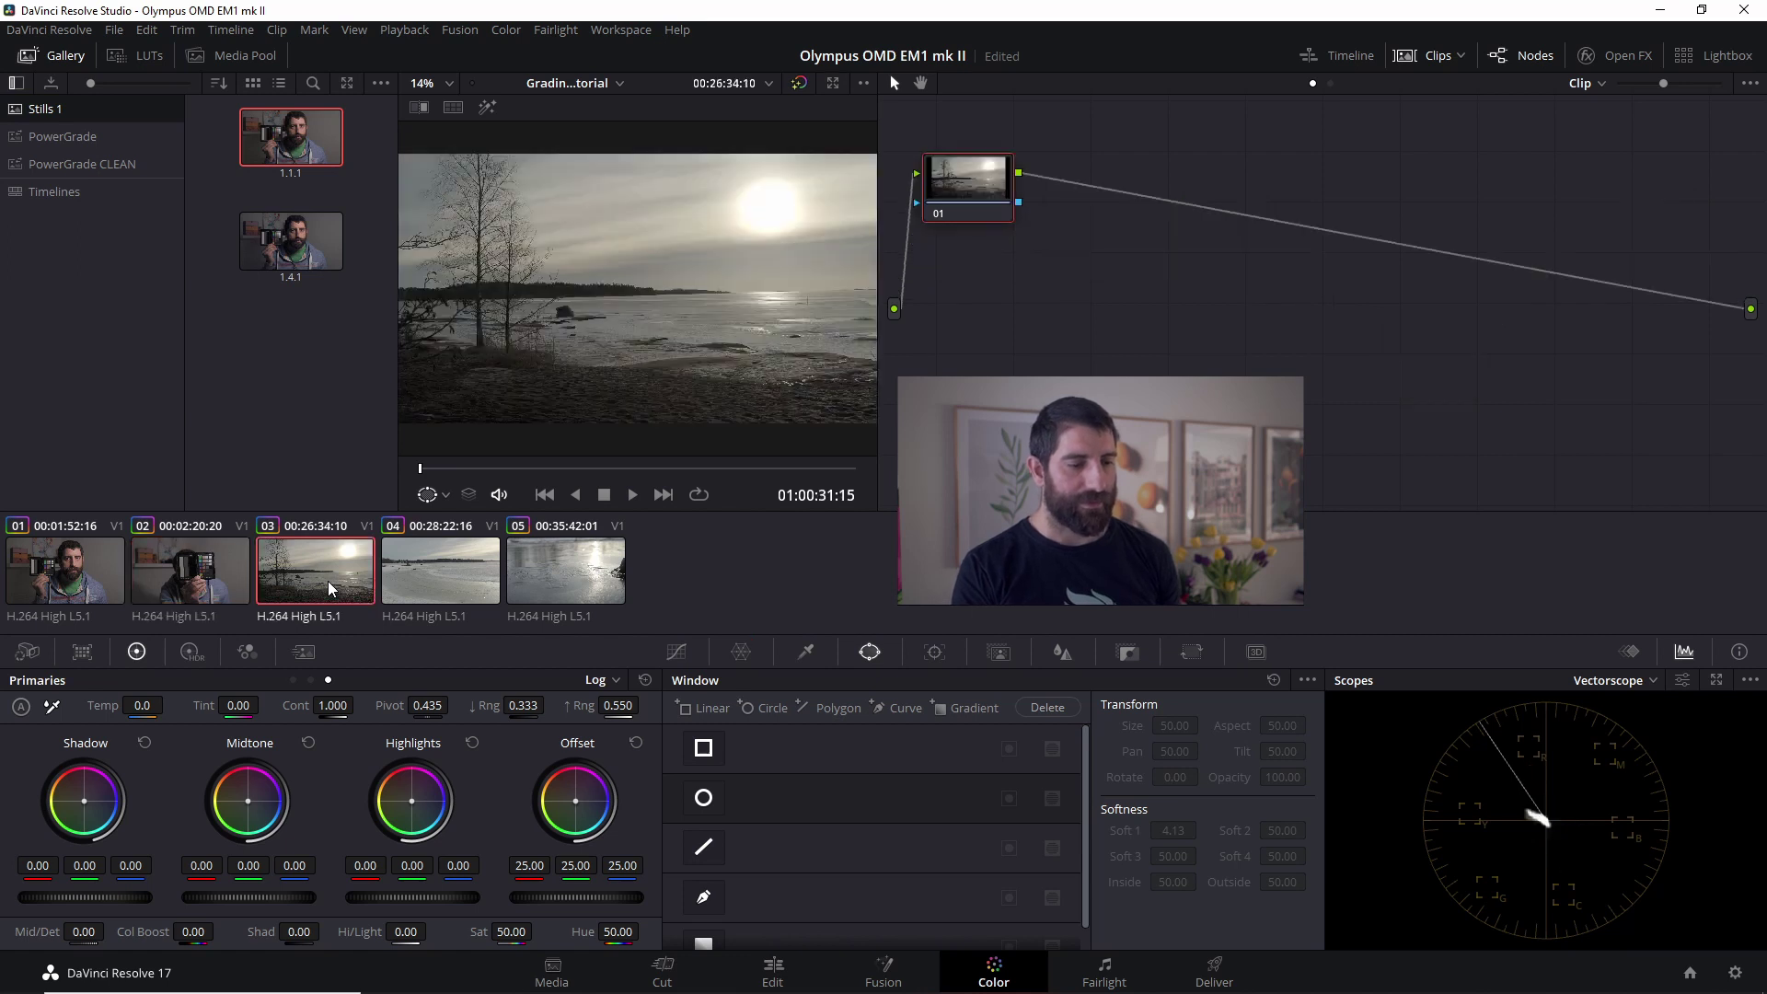
{"action": "left_click", "coordinate": [1425, 57]}
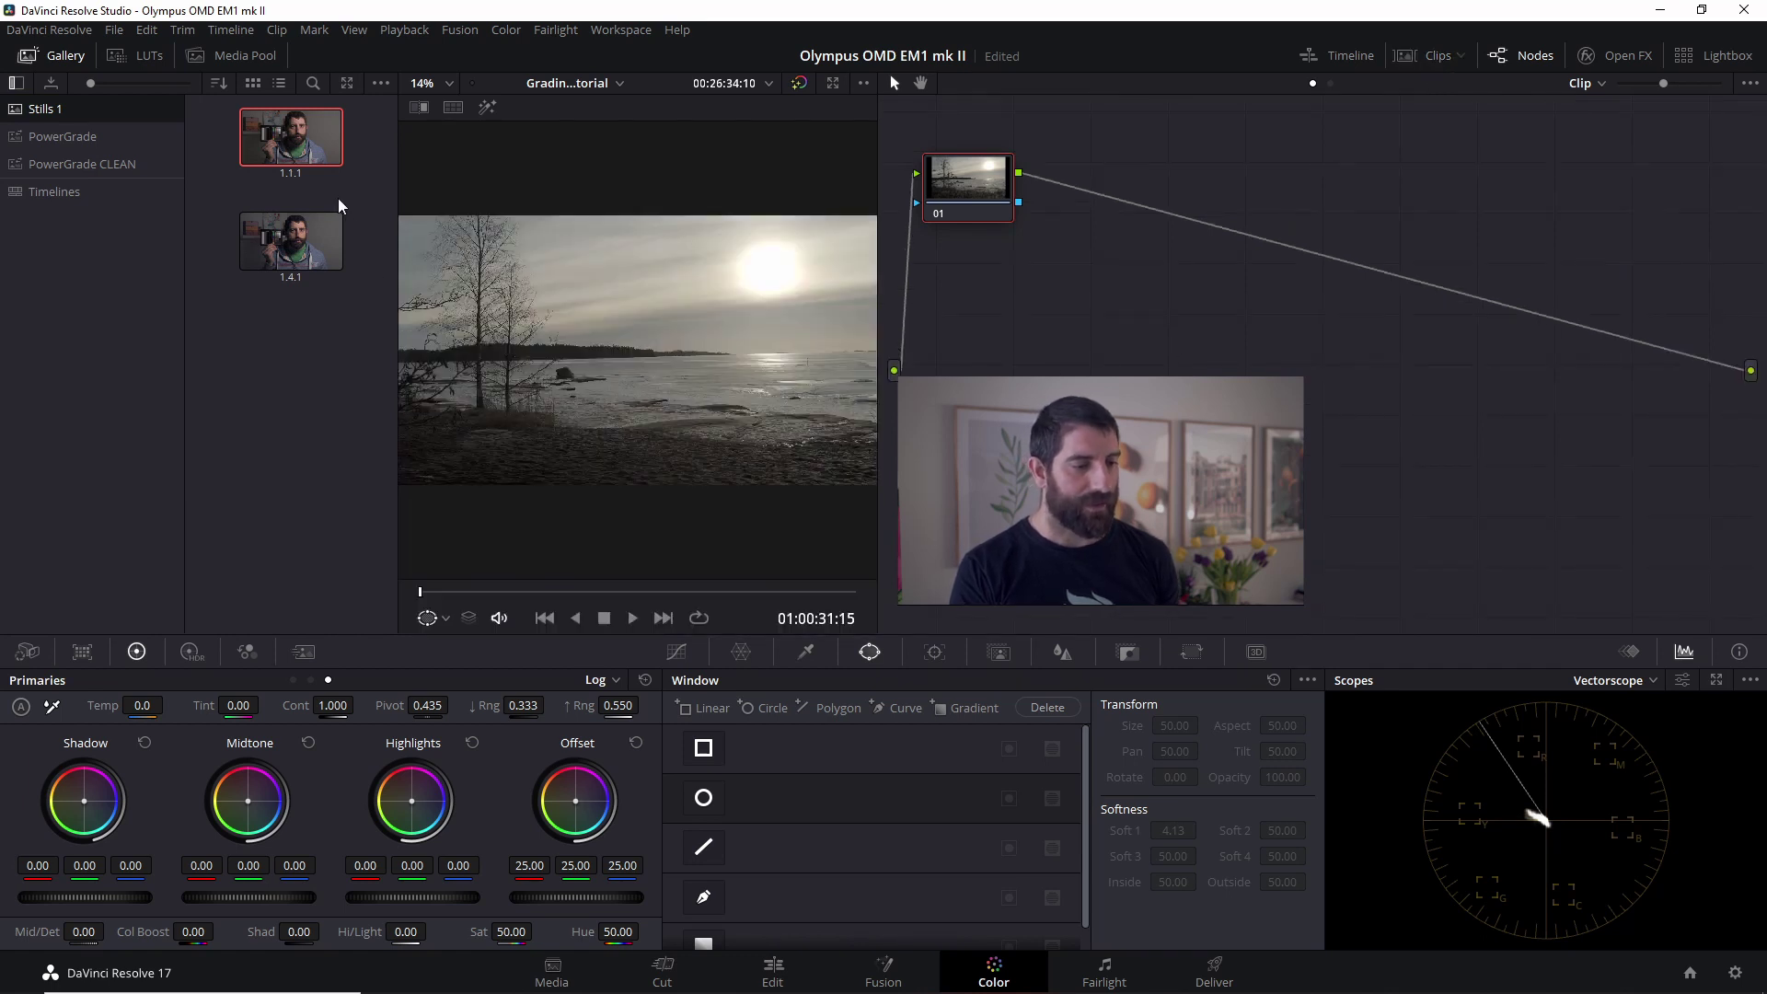
{"action": "right_click", "coordinate": [308, 153]}
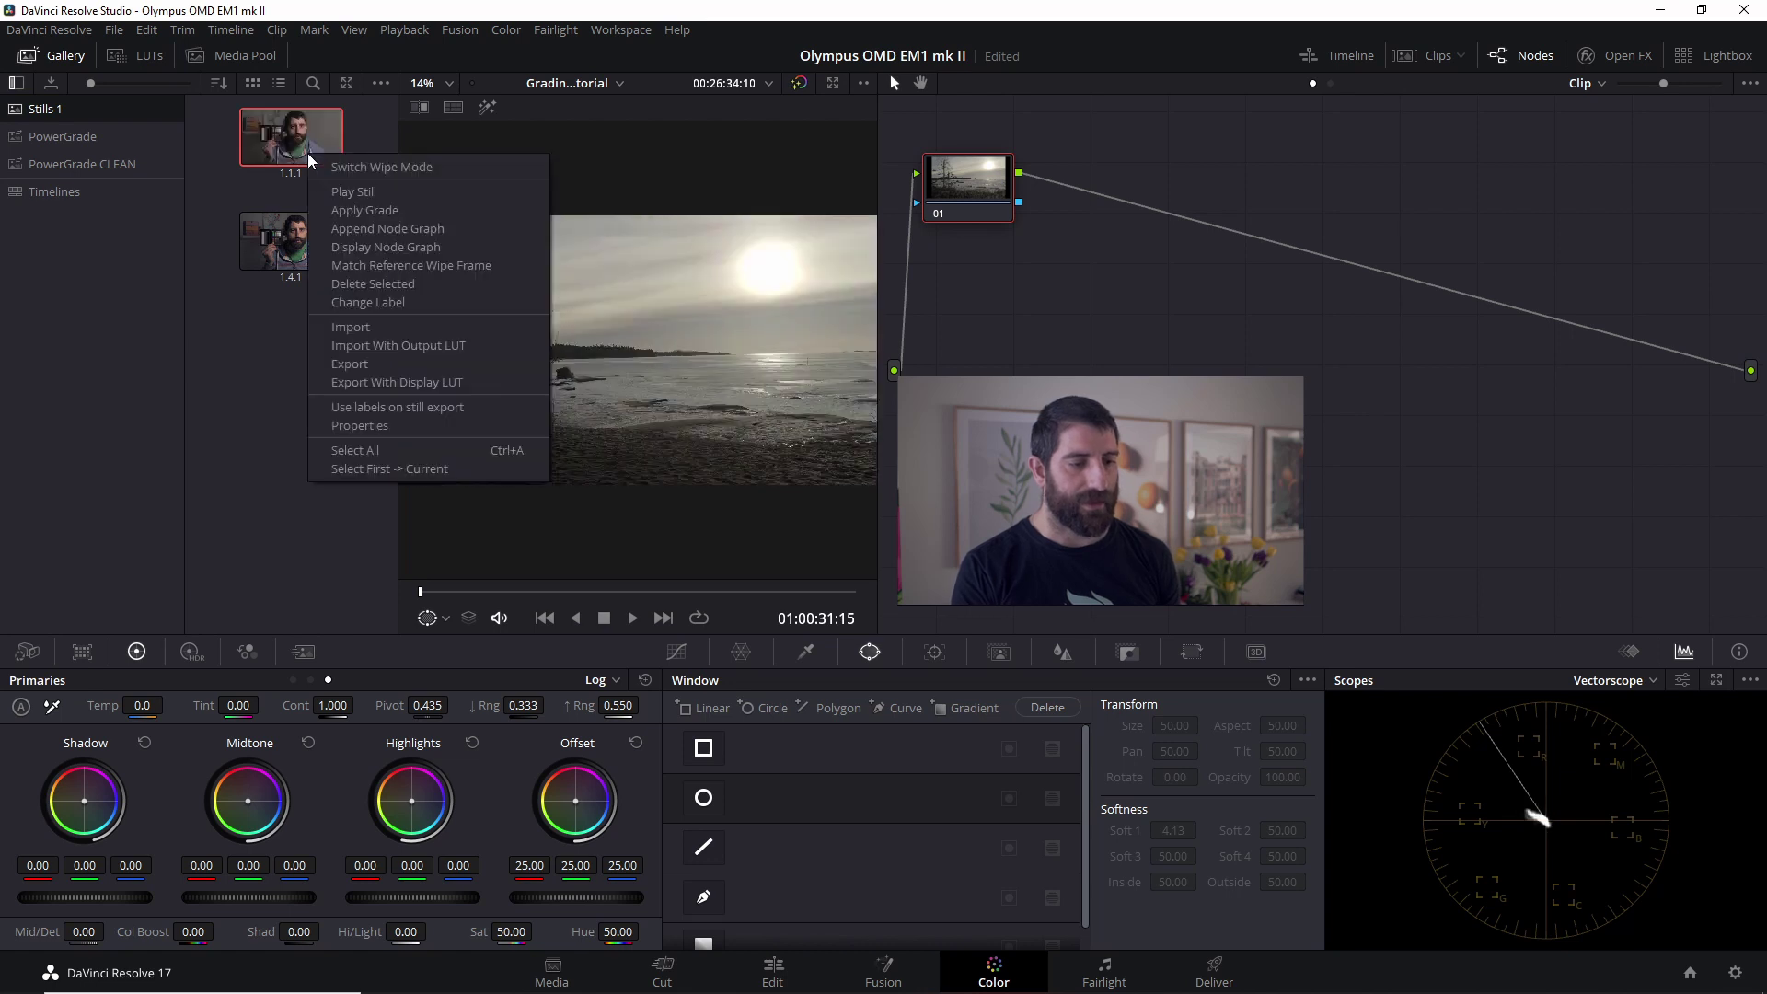
{"action": "left_click", "coordinate": [378, 211]}
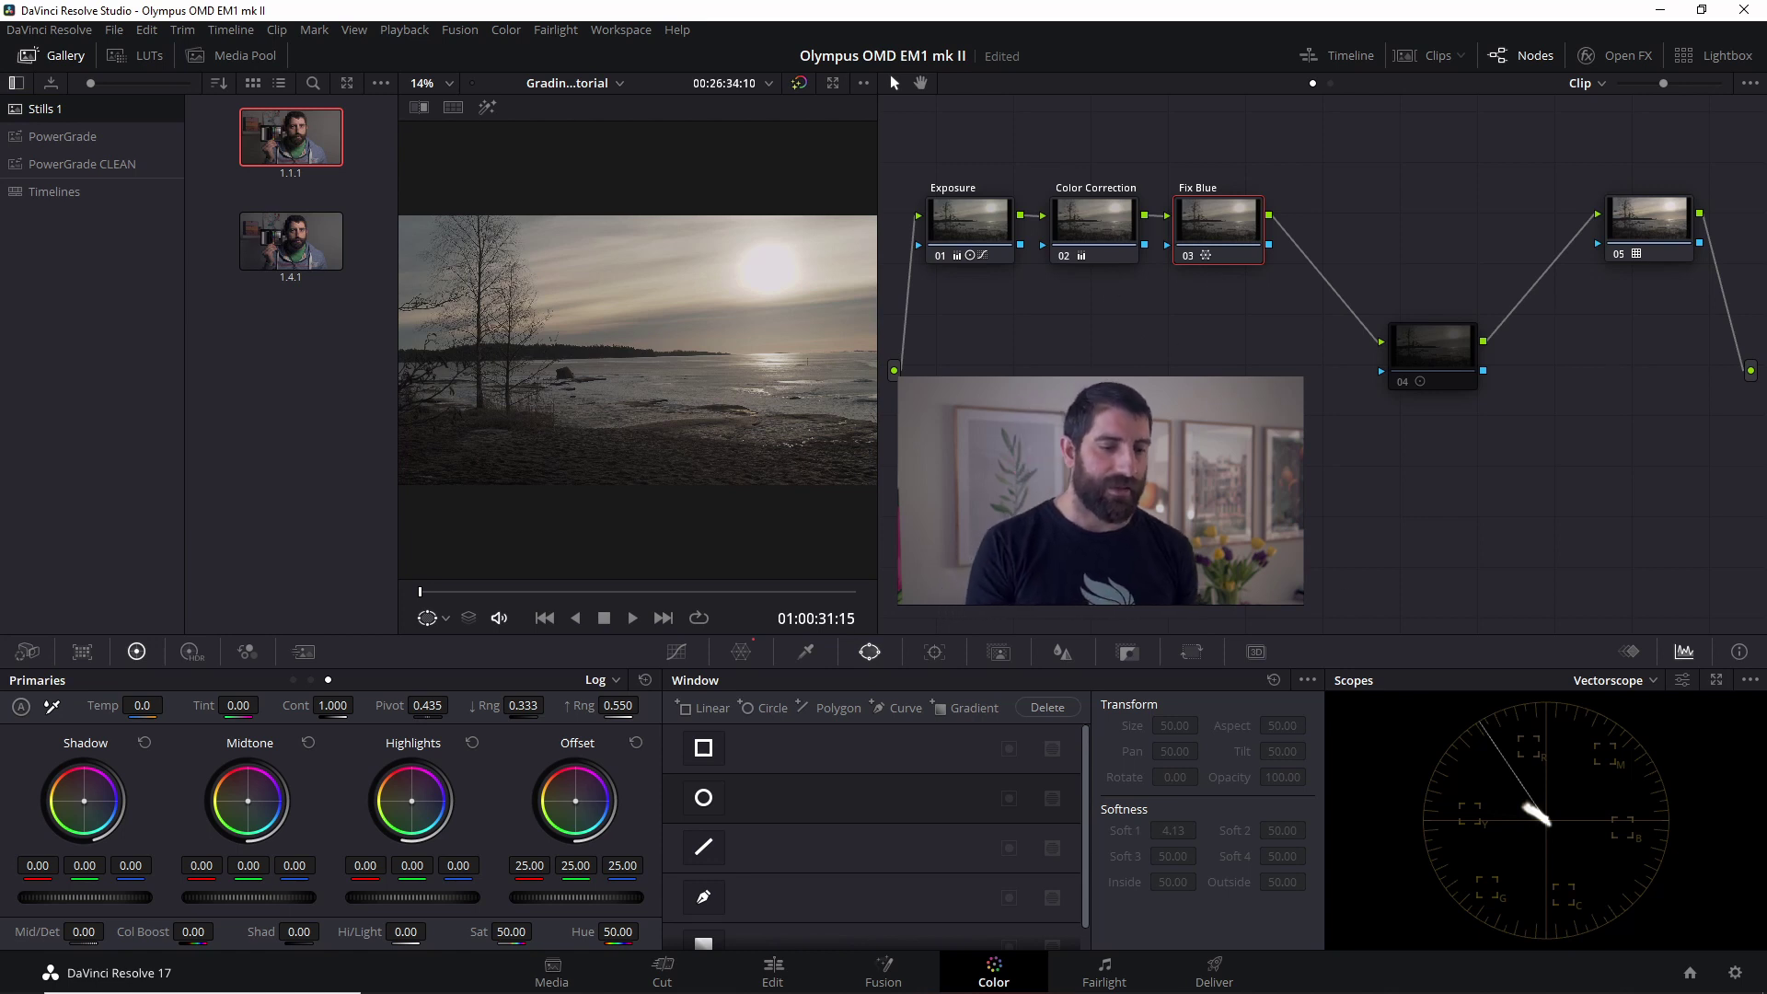
{"action": "left_click", "coordinate": [983, 227]}
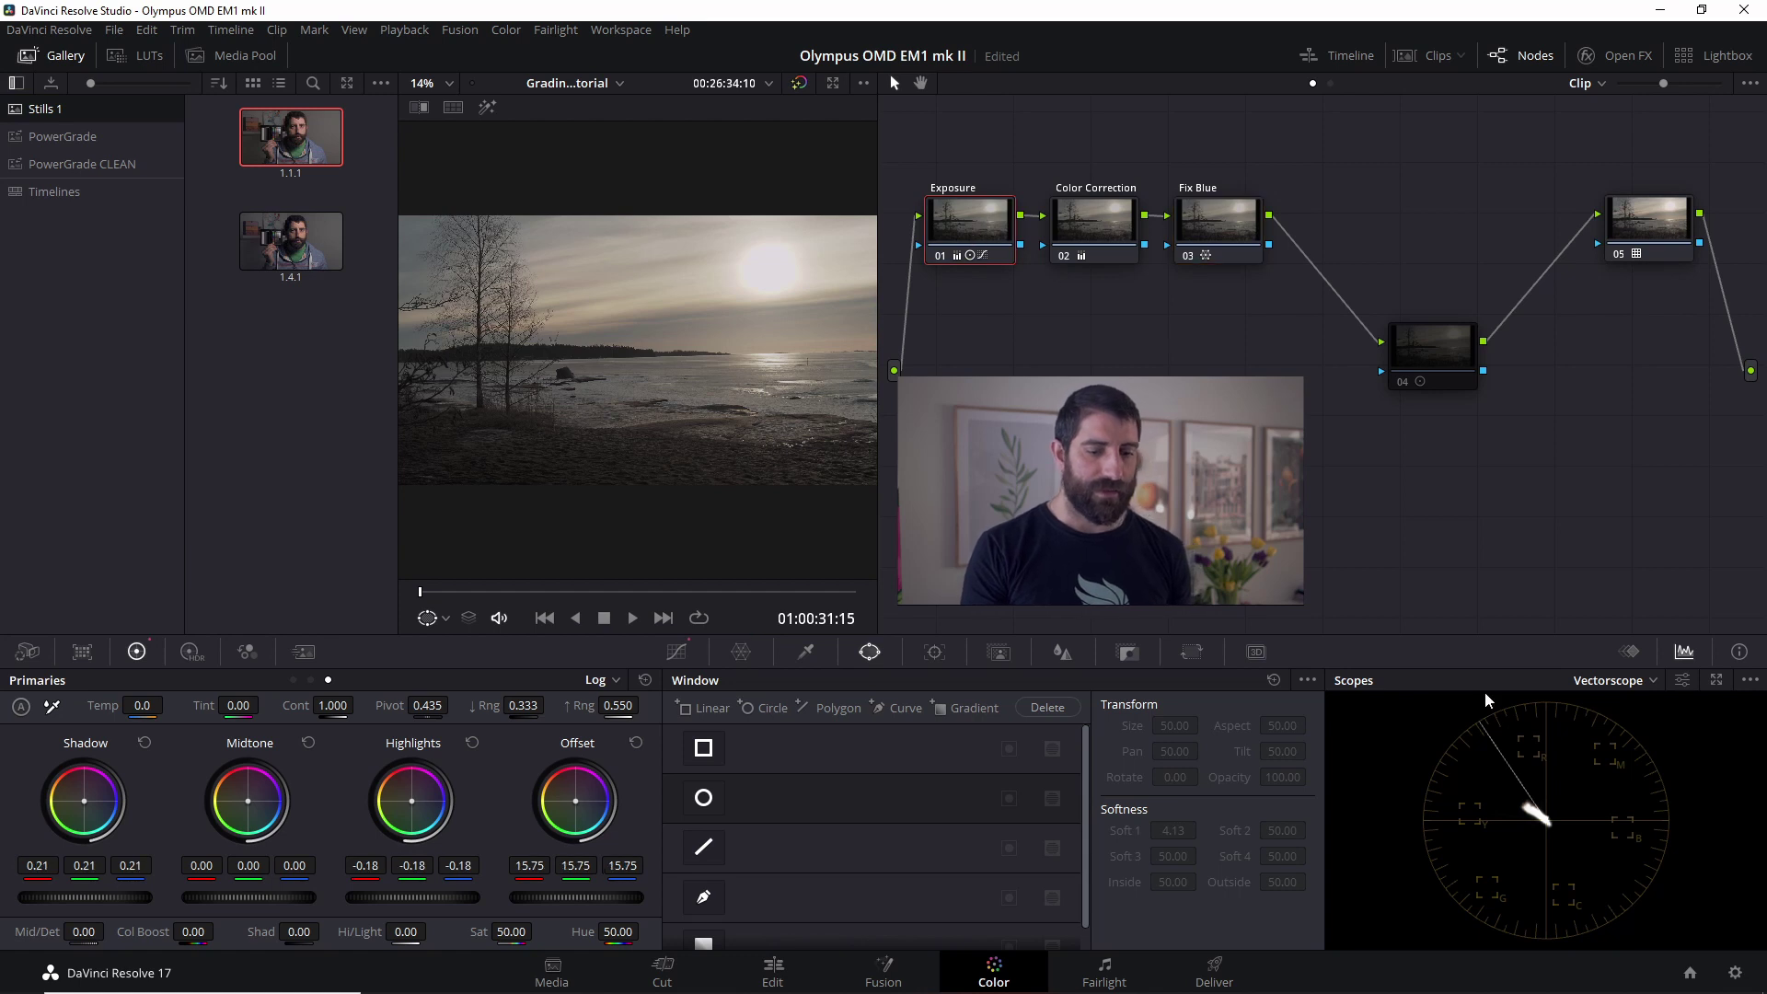
Switch the scope to Waveform, close the Gallery, and disable node 04.
{"action": "left_click", "coordinate": [1653, 686]}
{"action": "left_click", "coordinate": [1638, 727]}
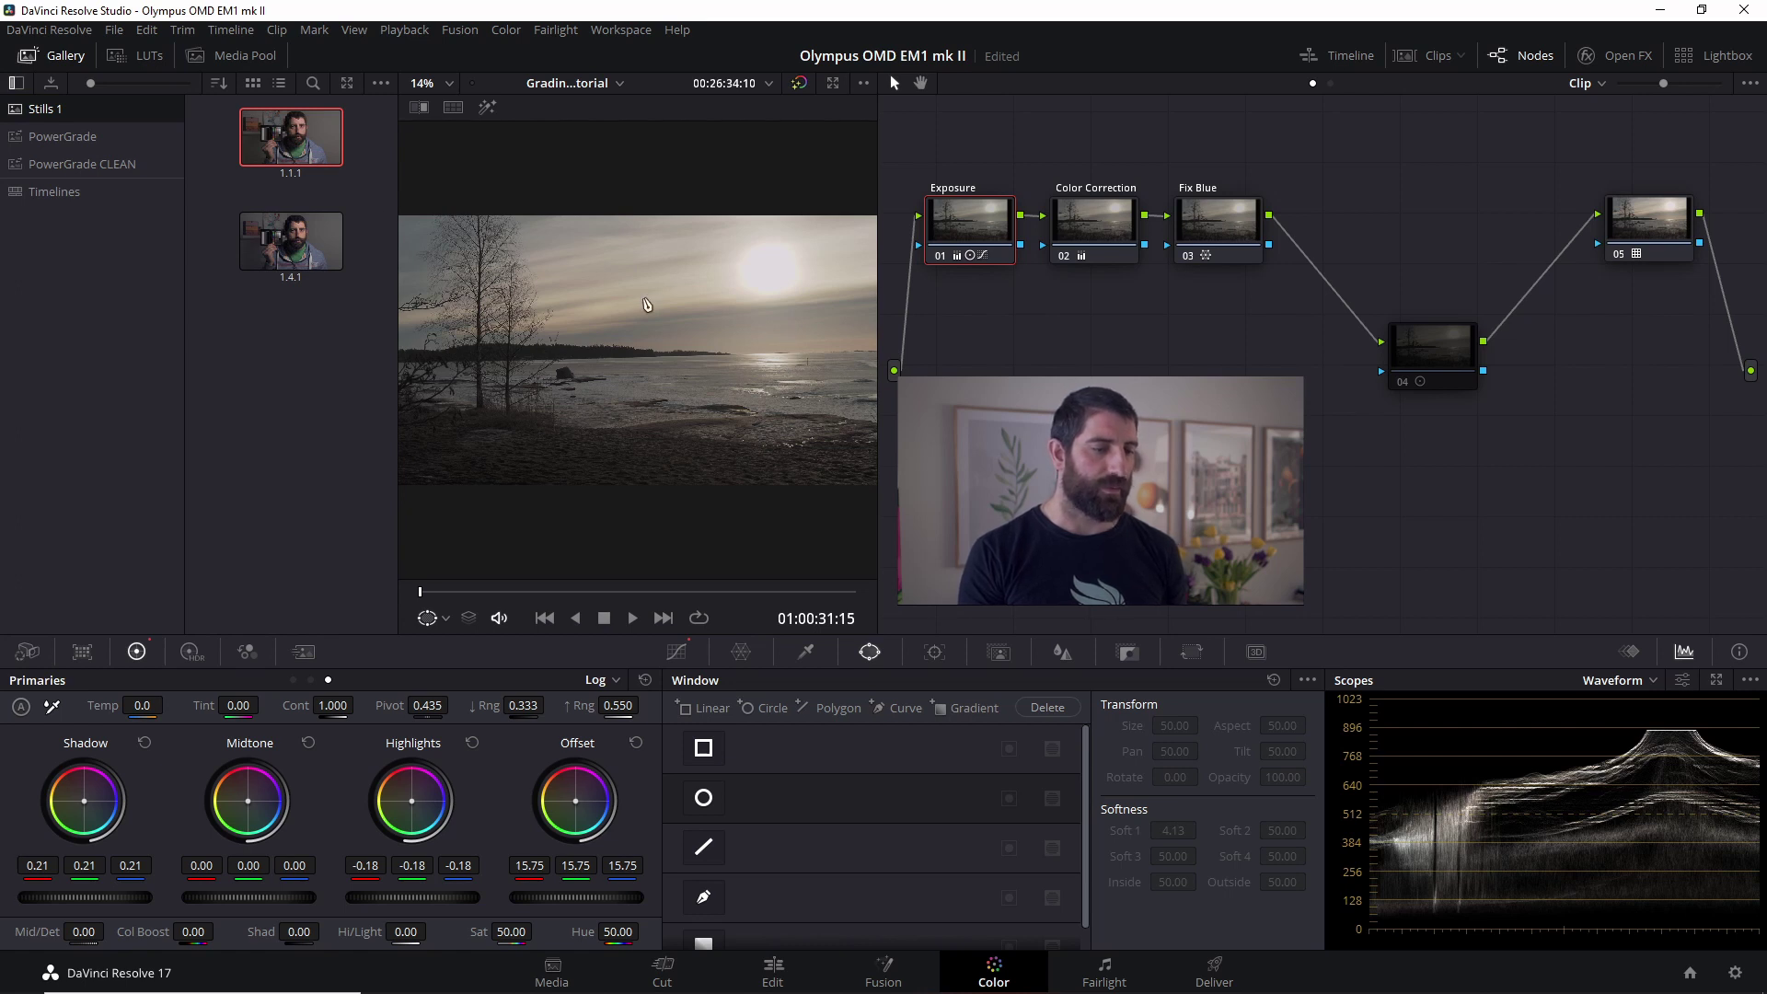
{"action": "left_click", "coordinate": [48, 55]}
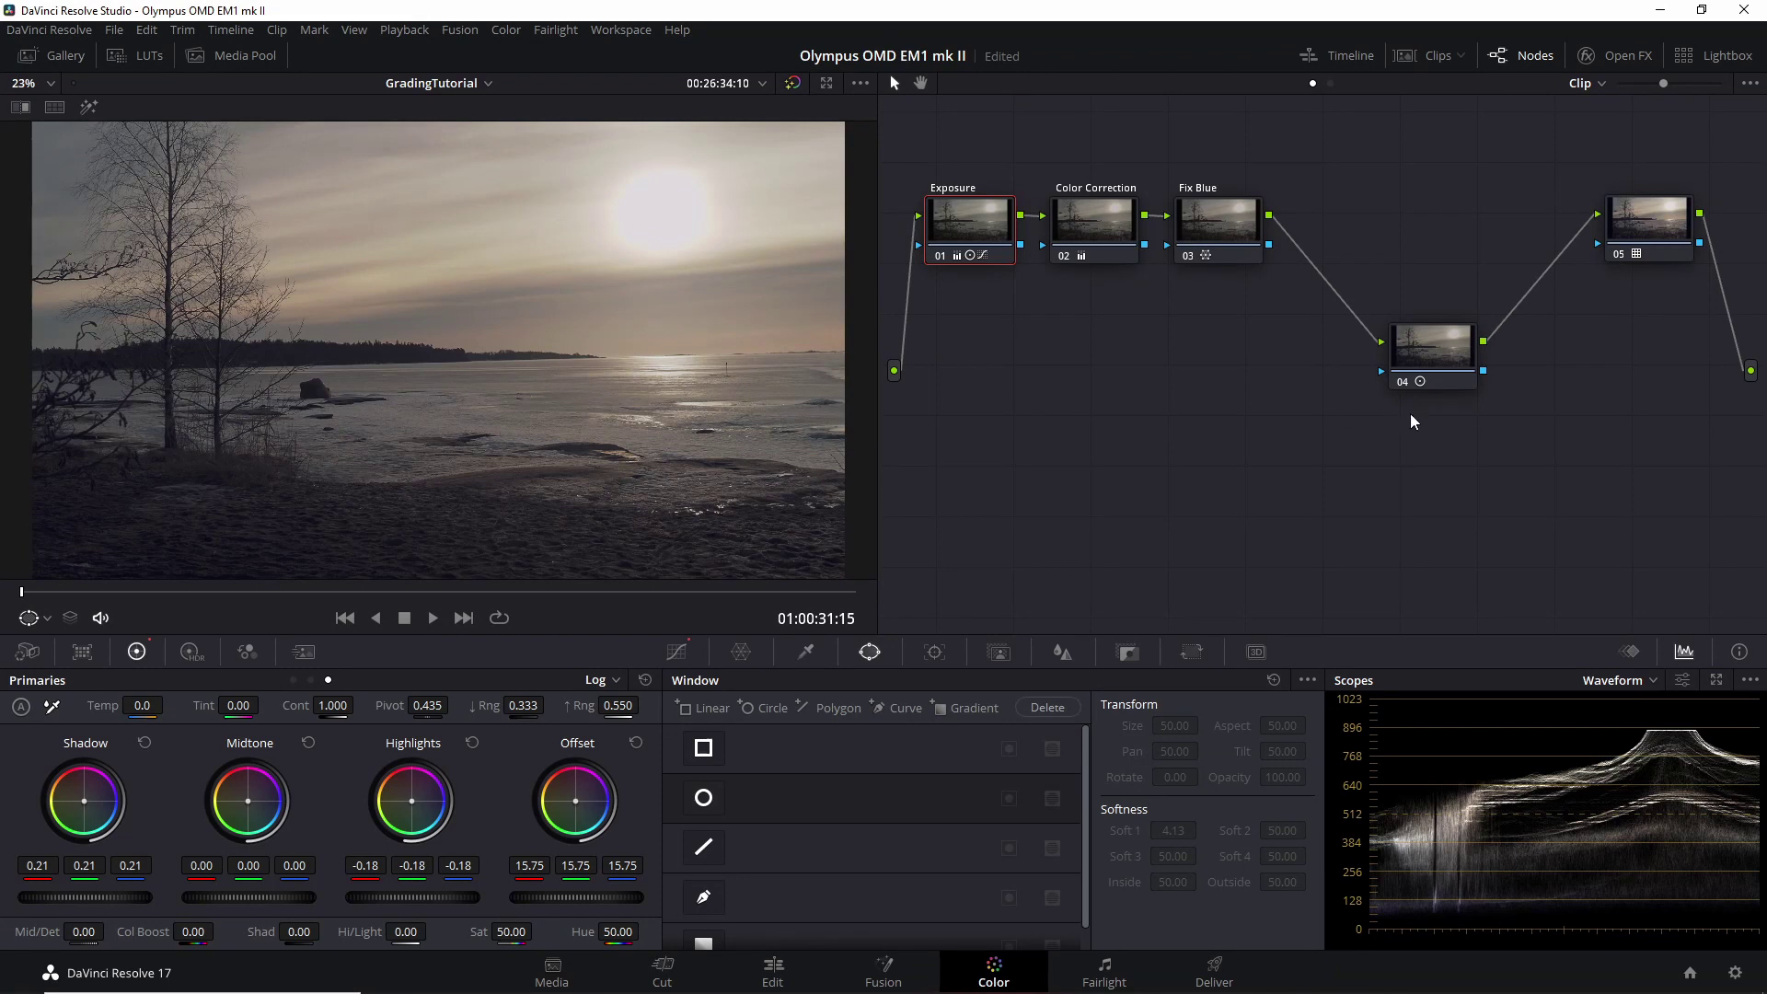
{"action": "left_click", "coordinate": [1401, 383]}
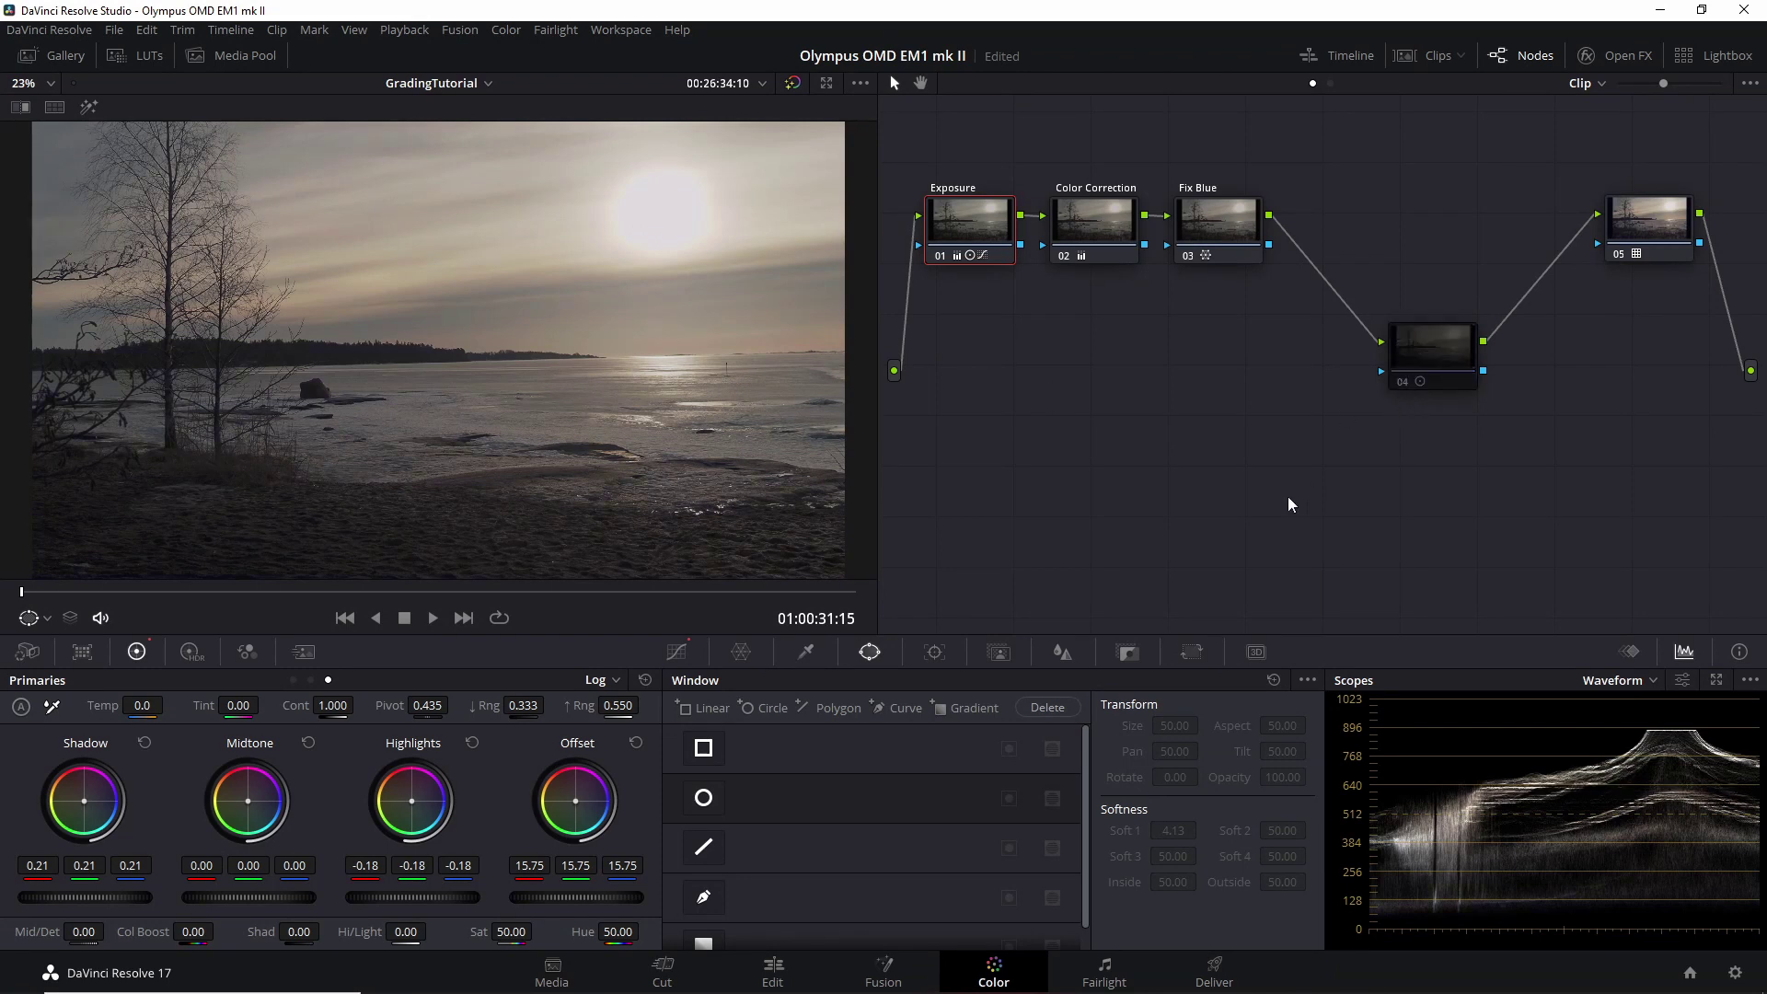
{"action": "left_click", "coordinate": [1423, 350]}
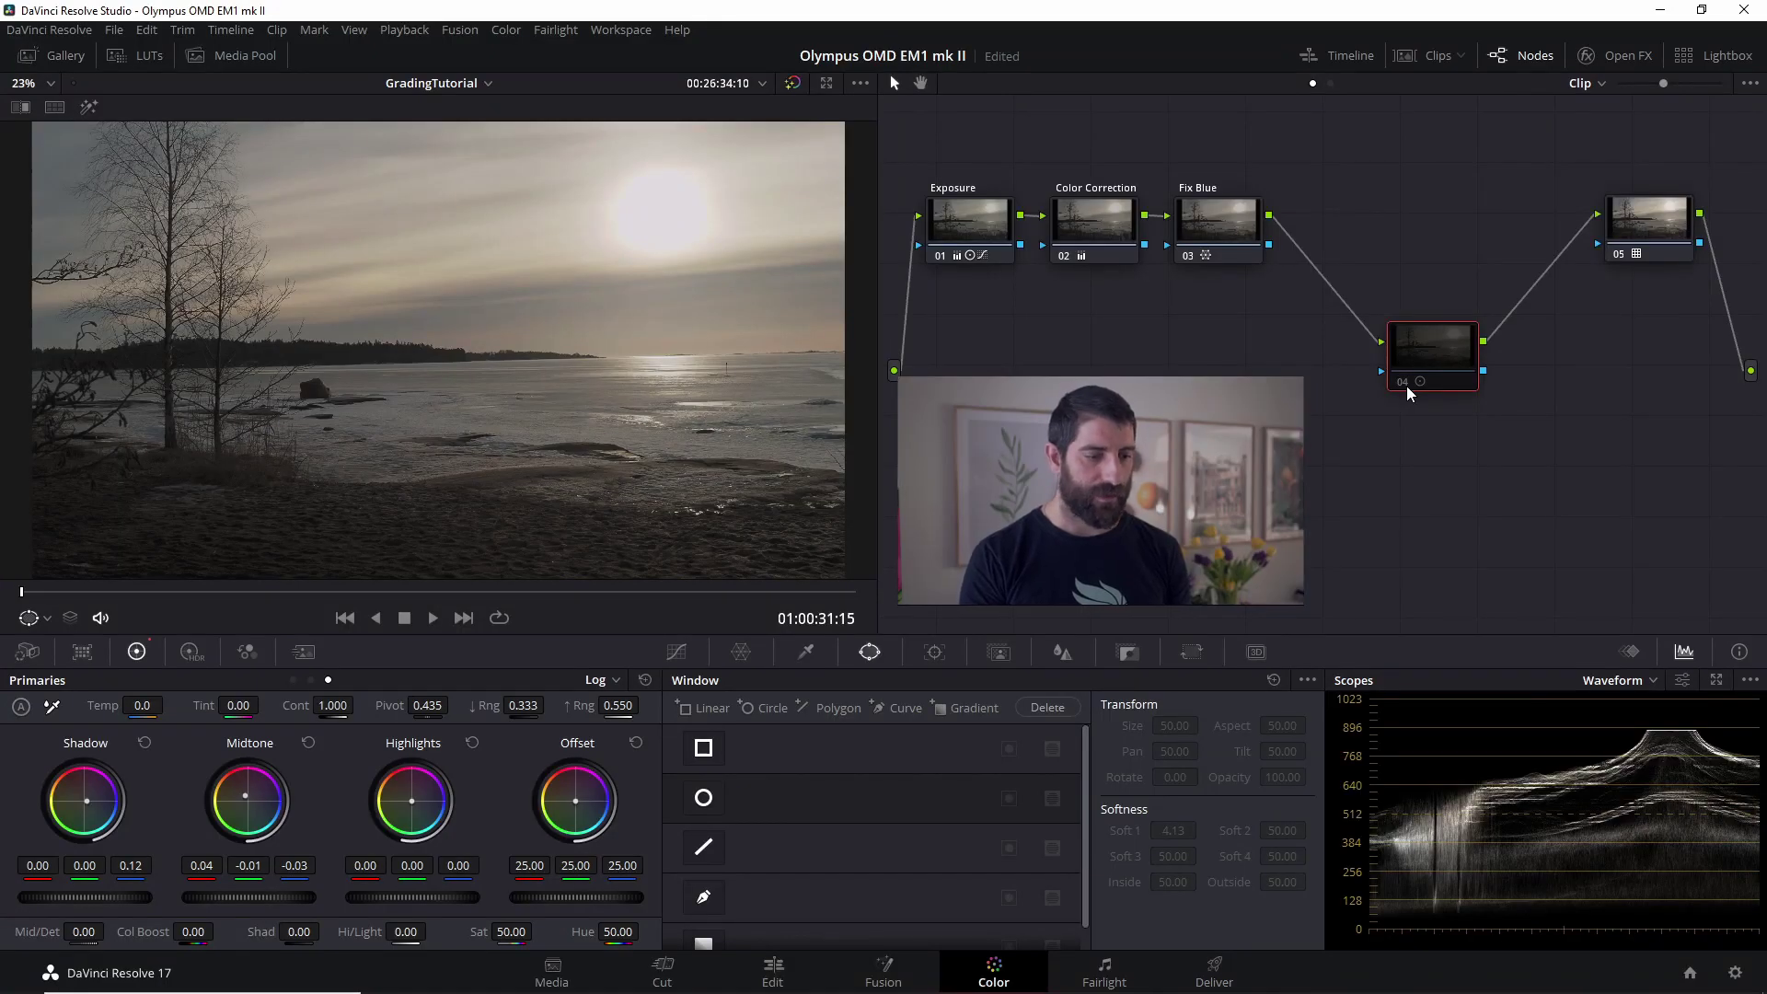
Apply still 1.1.1's grade to the fifth clip, the ice close-up.
{"action": "left_click", "coordinate": [1417, 61]}
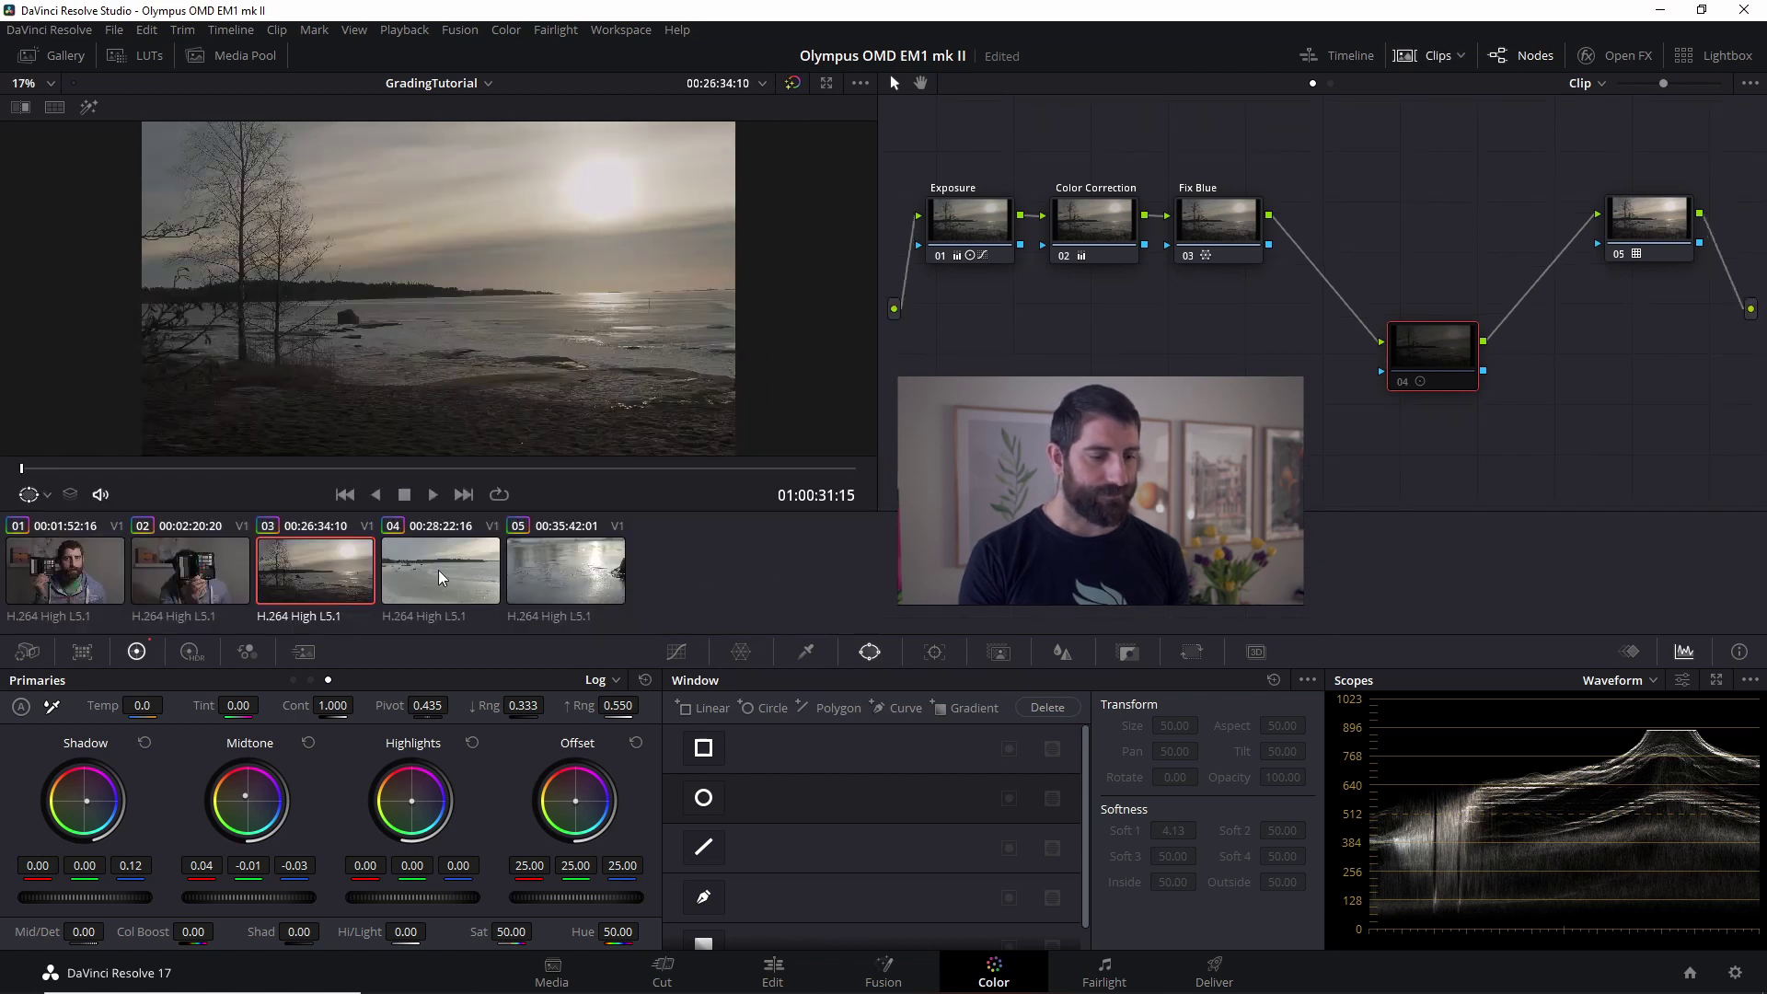
{"action": "left_click", "coordinate": [587, 558]}
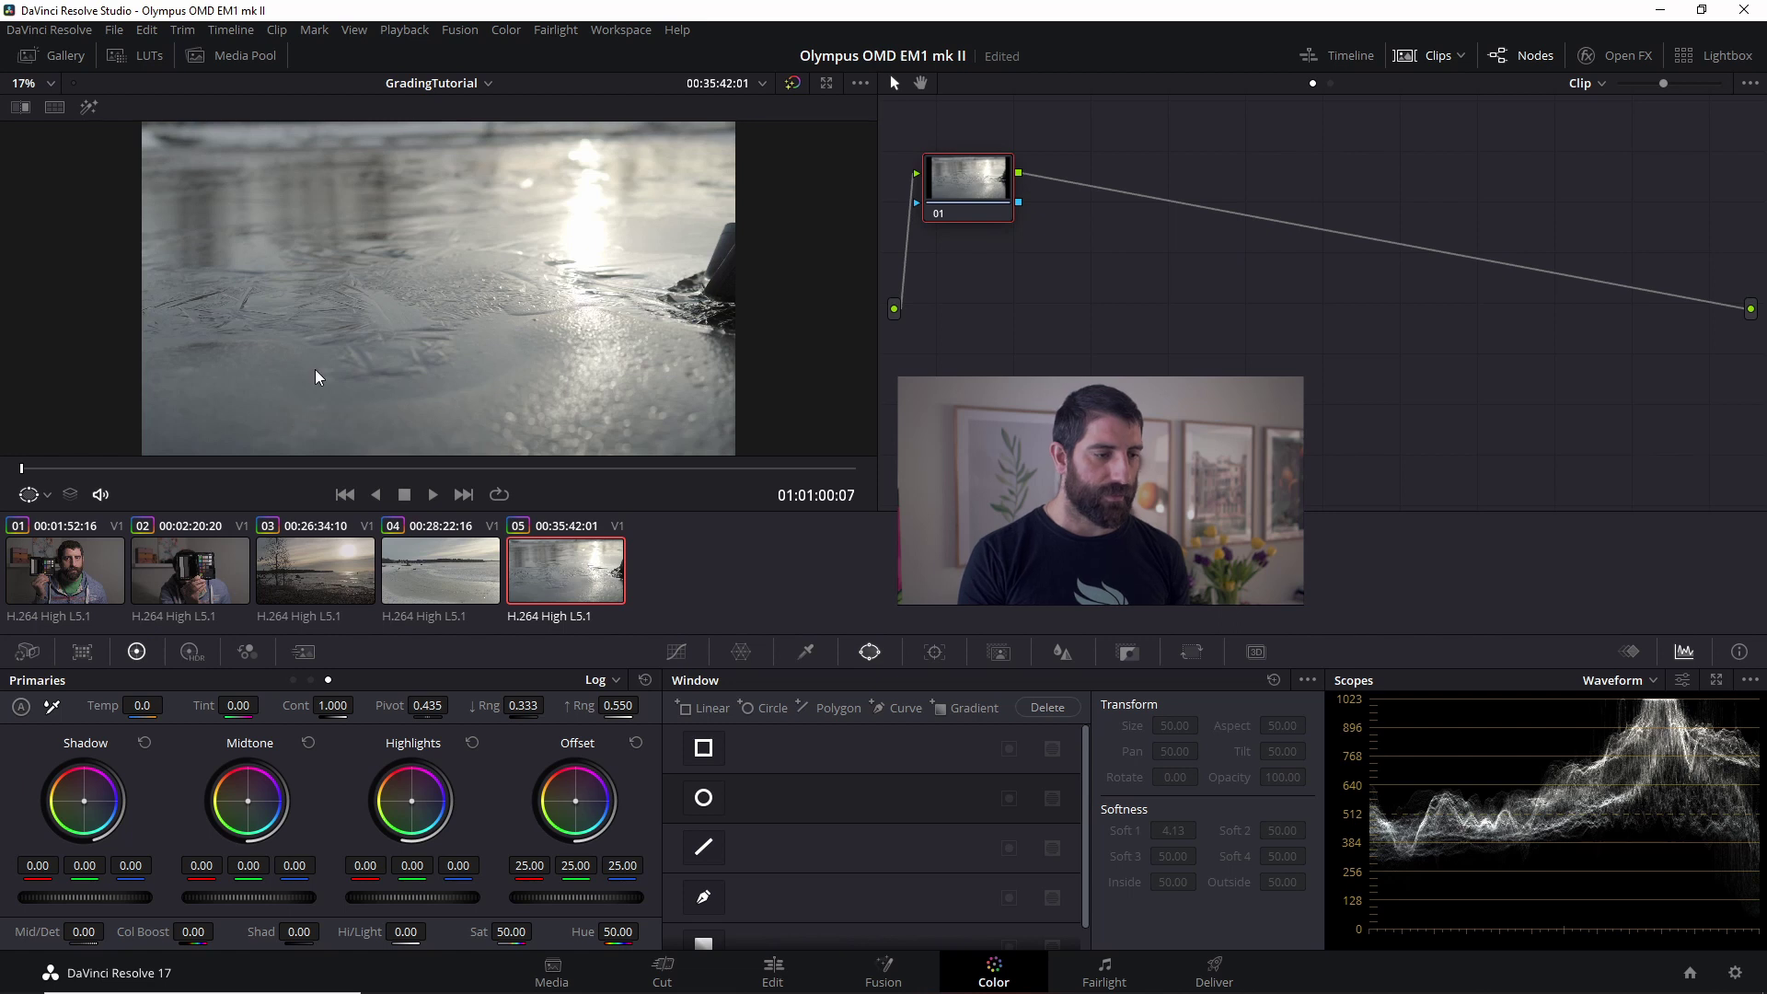
{"action": "left_click", "coordinate": [54, 55]}
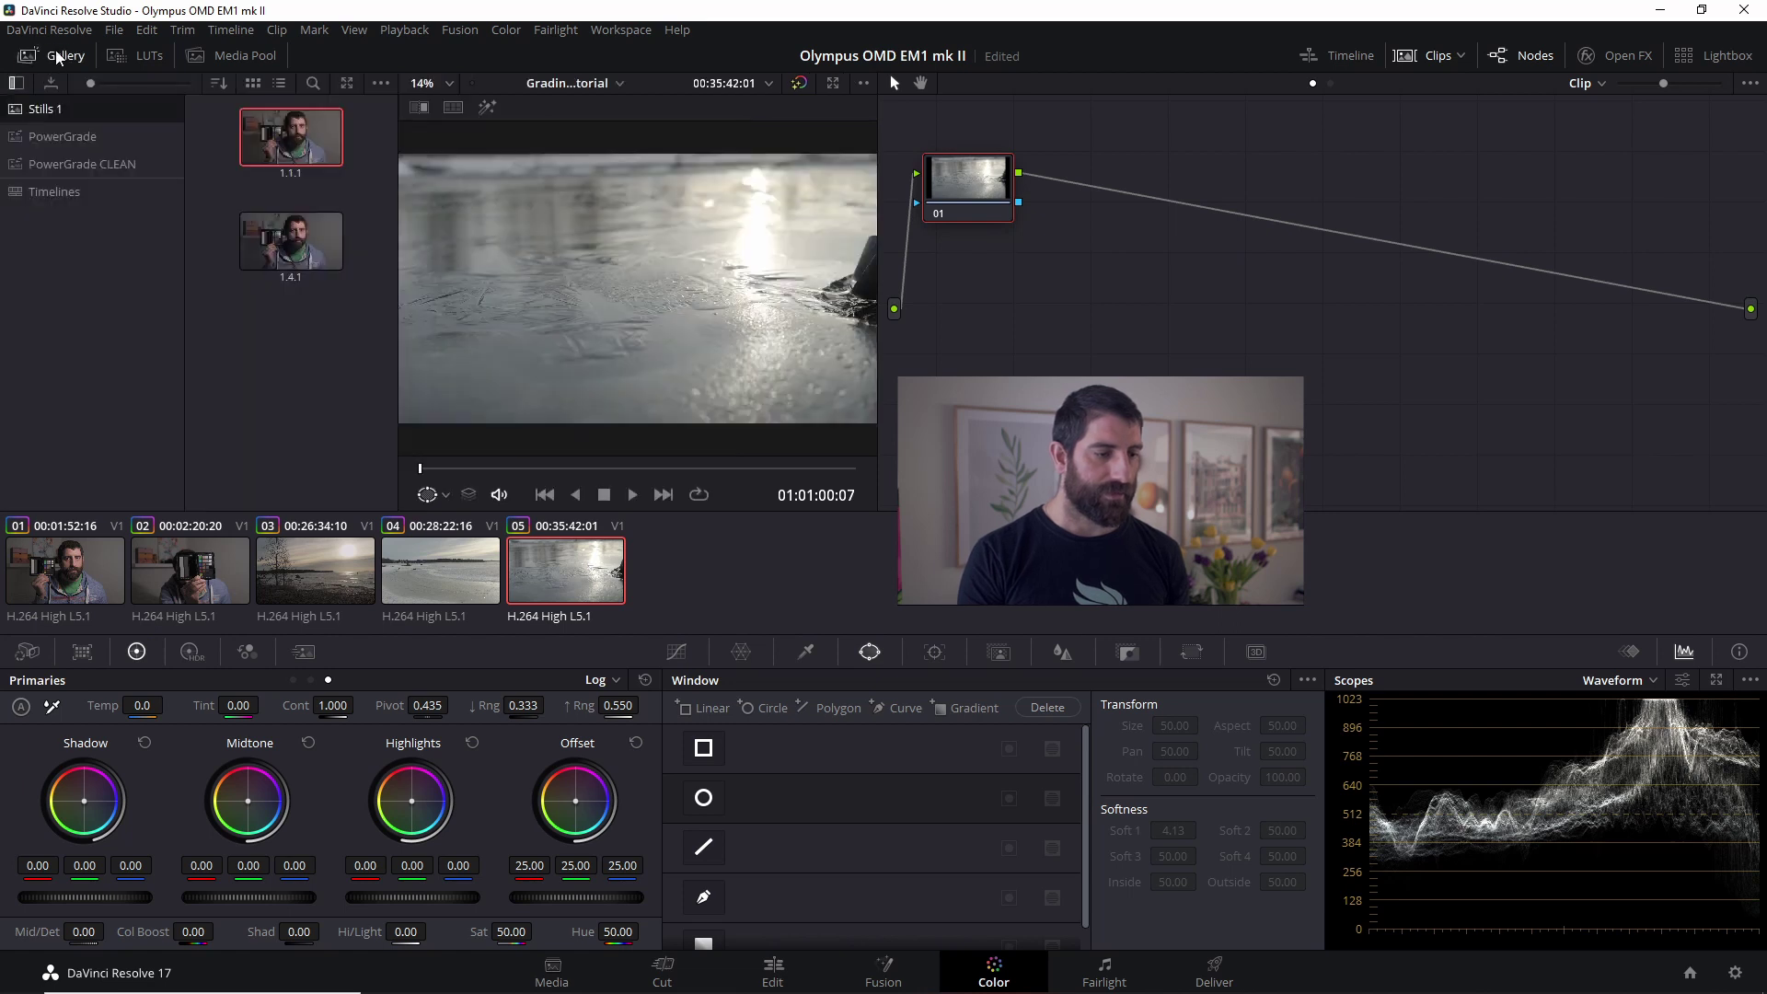
{"action": "right_click", "coordinate": [323, 136]}
{"action": "left_click", "coordinate": [378, 195]}
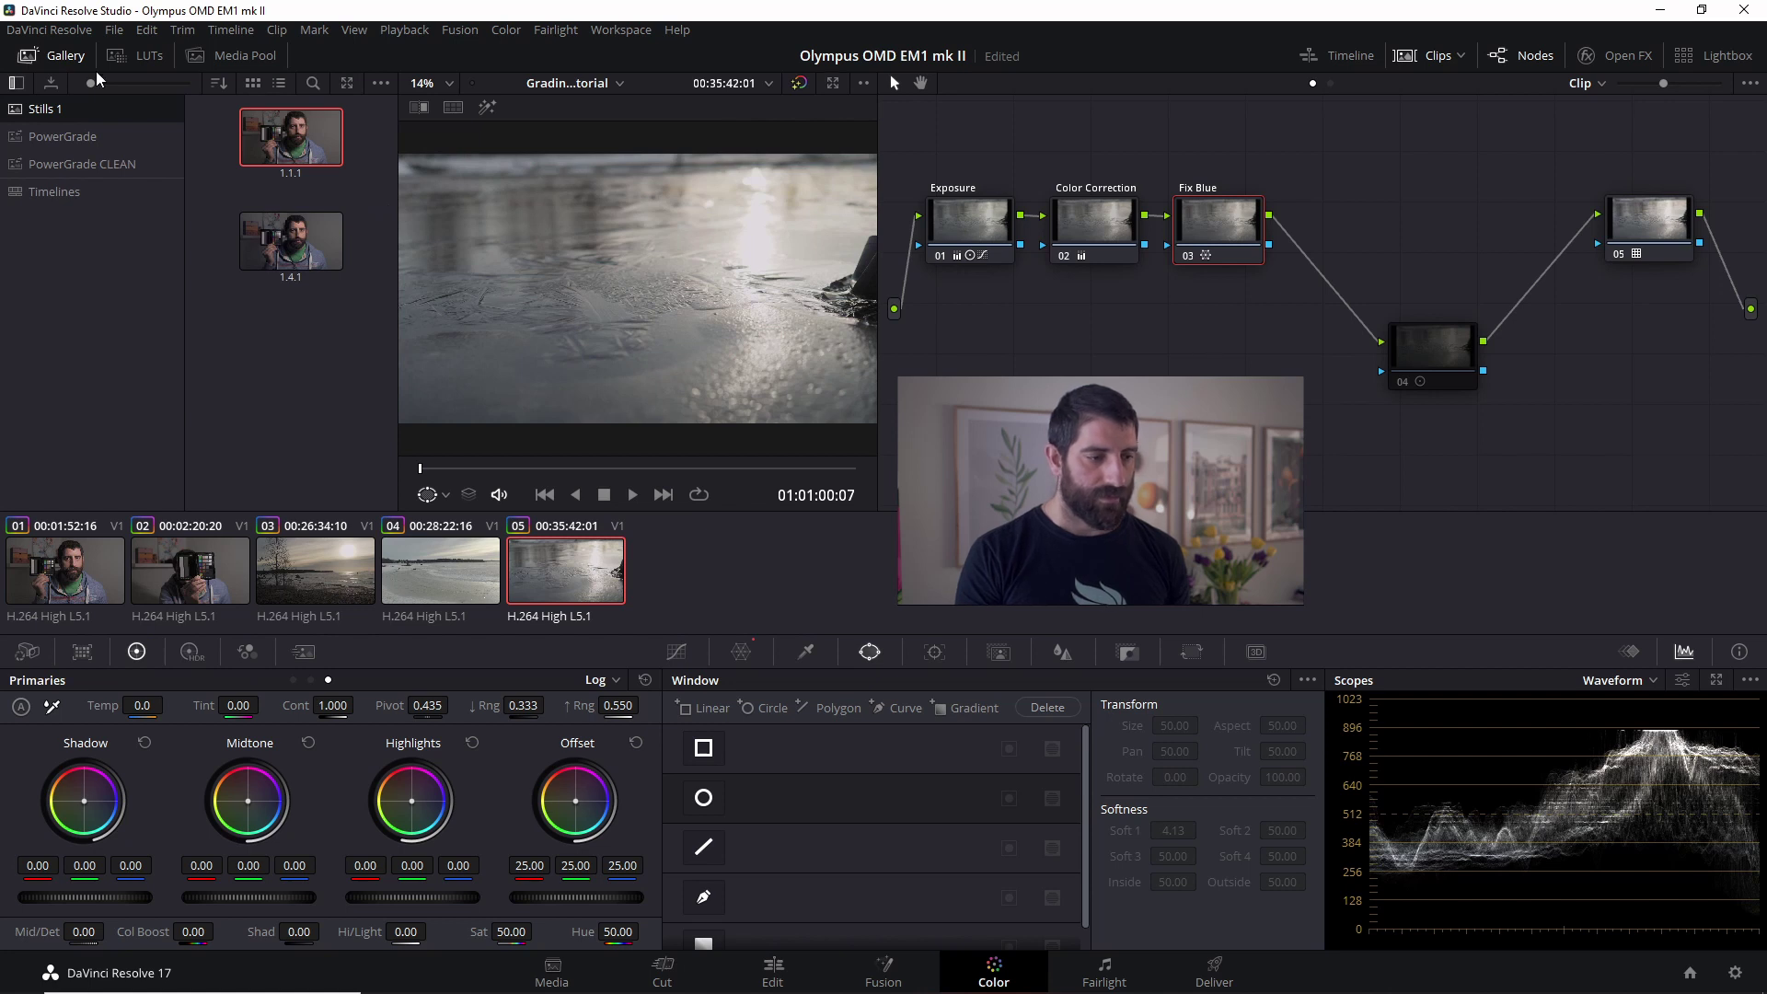
{"action": "left_click", "coordinate": [53, 57]}
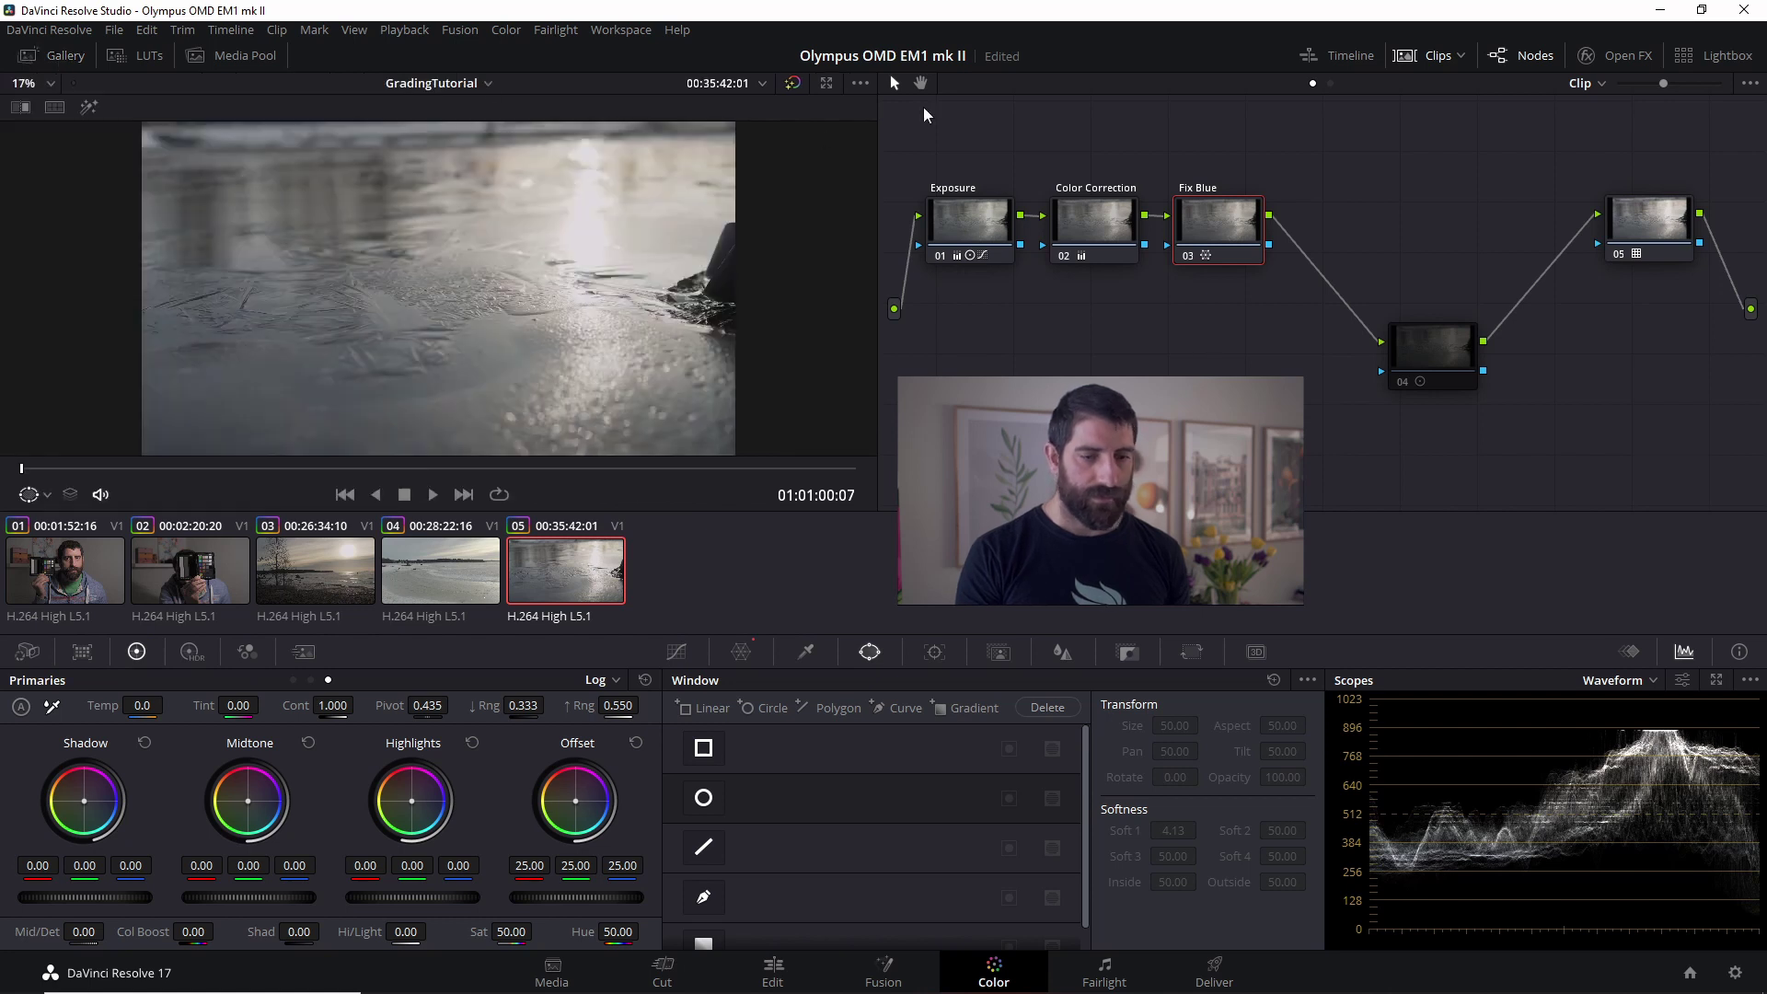
{"action": "left_click", "coordinate": [1419, 58]}
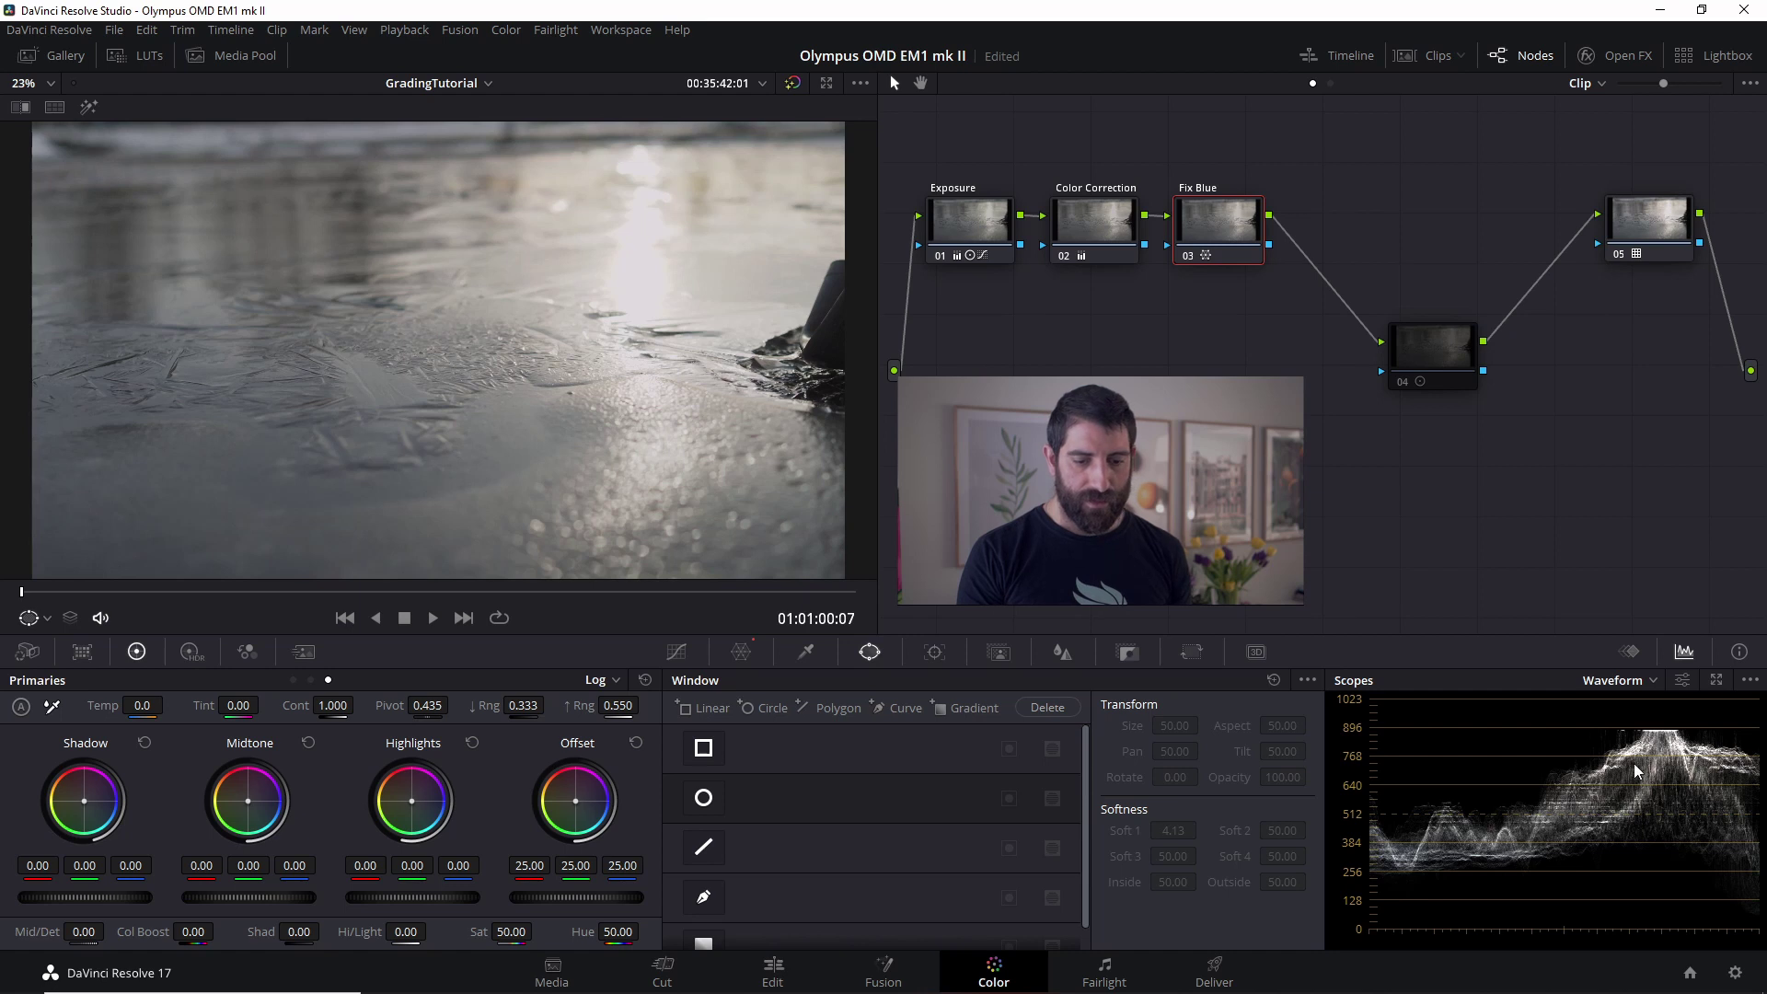
Reset the Exposure node's grade back to its defaults.
{"action": "left_click", "coordinate": [975, 234]}
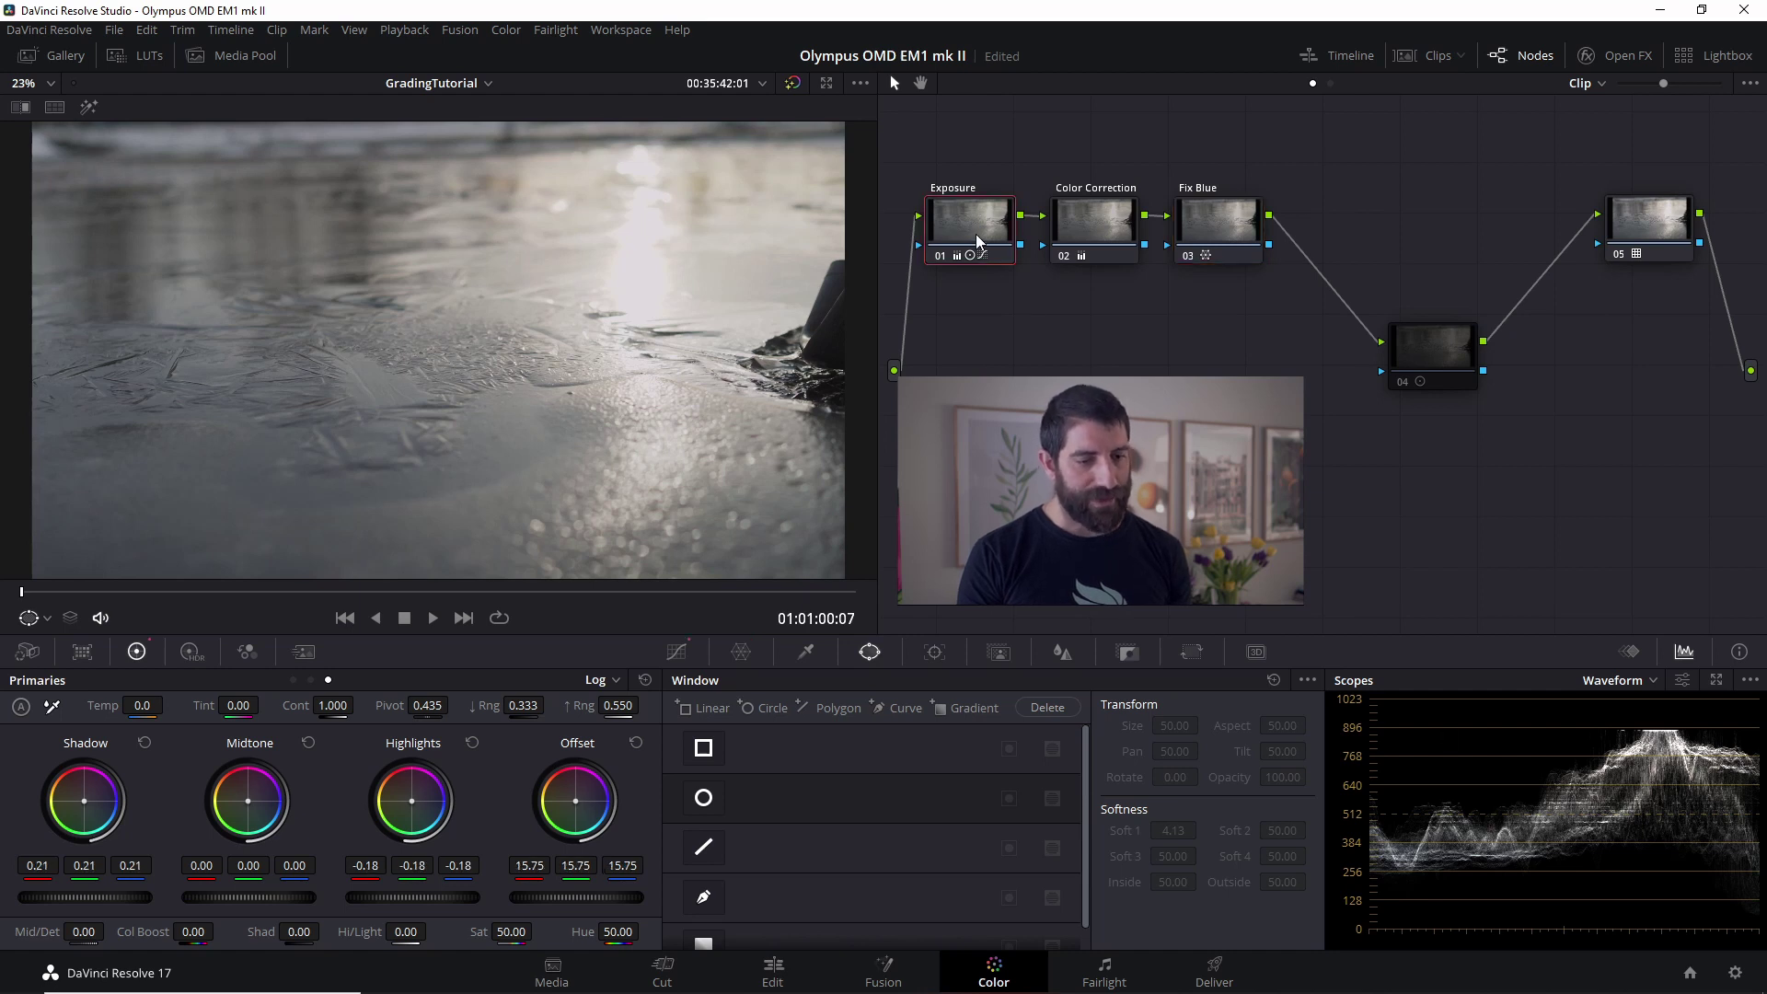
{"action": "right_click", "coordinate": [976, 234]}
{"action": "left_click", "coordinate": [1008, 246]}
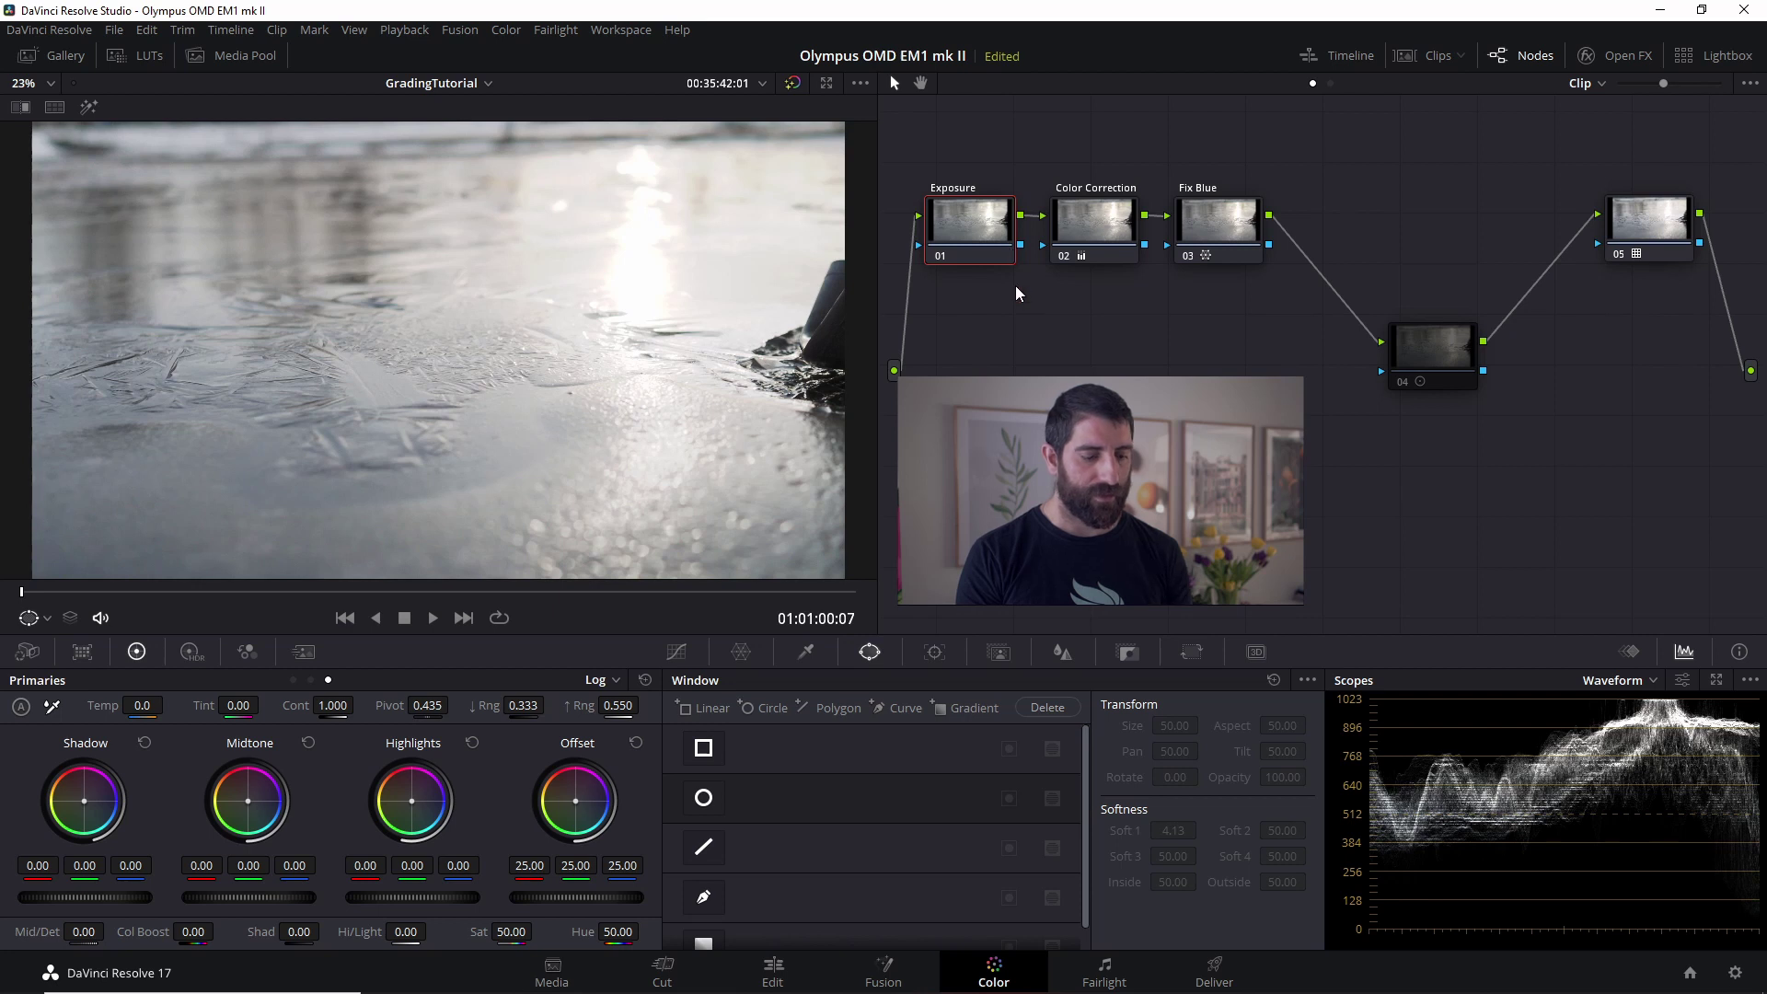
{"action": "key", "text": "alt+d"}
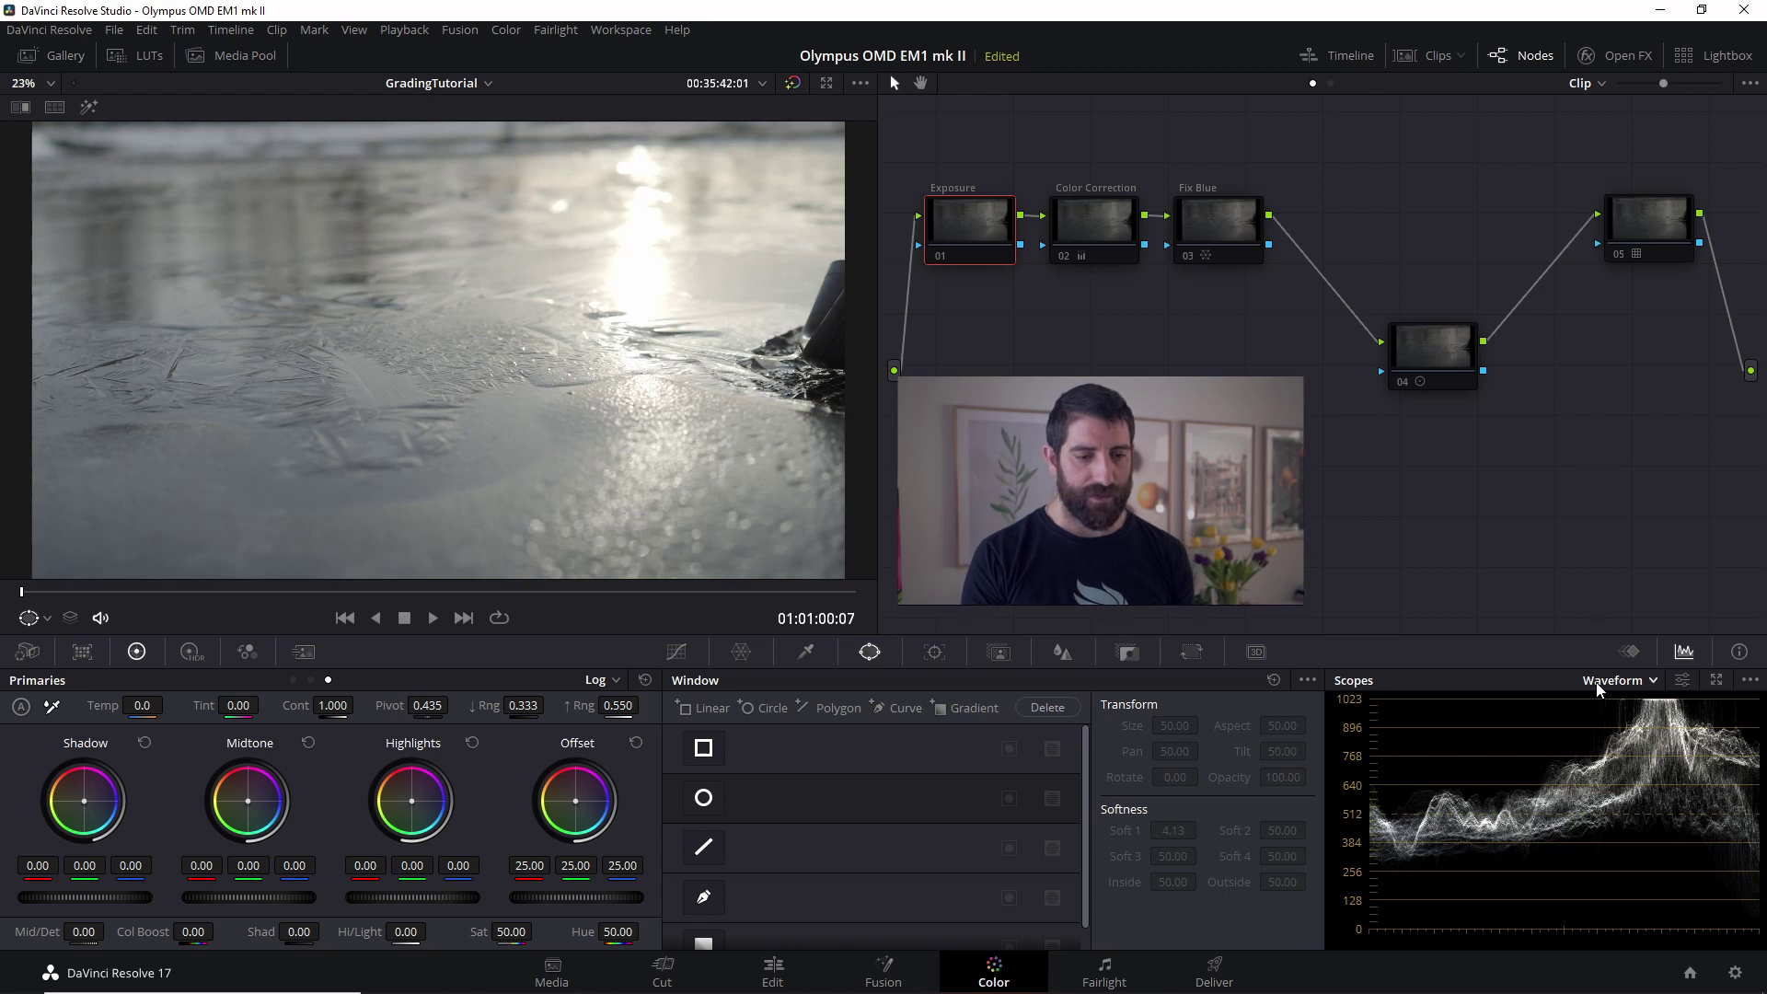
{"action": "left_click", "coordinate": [1615, 252]}
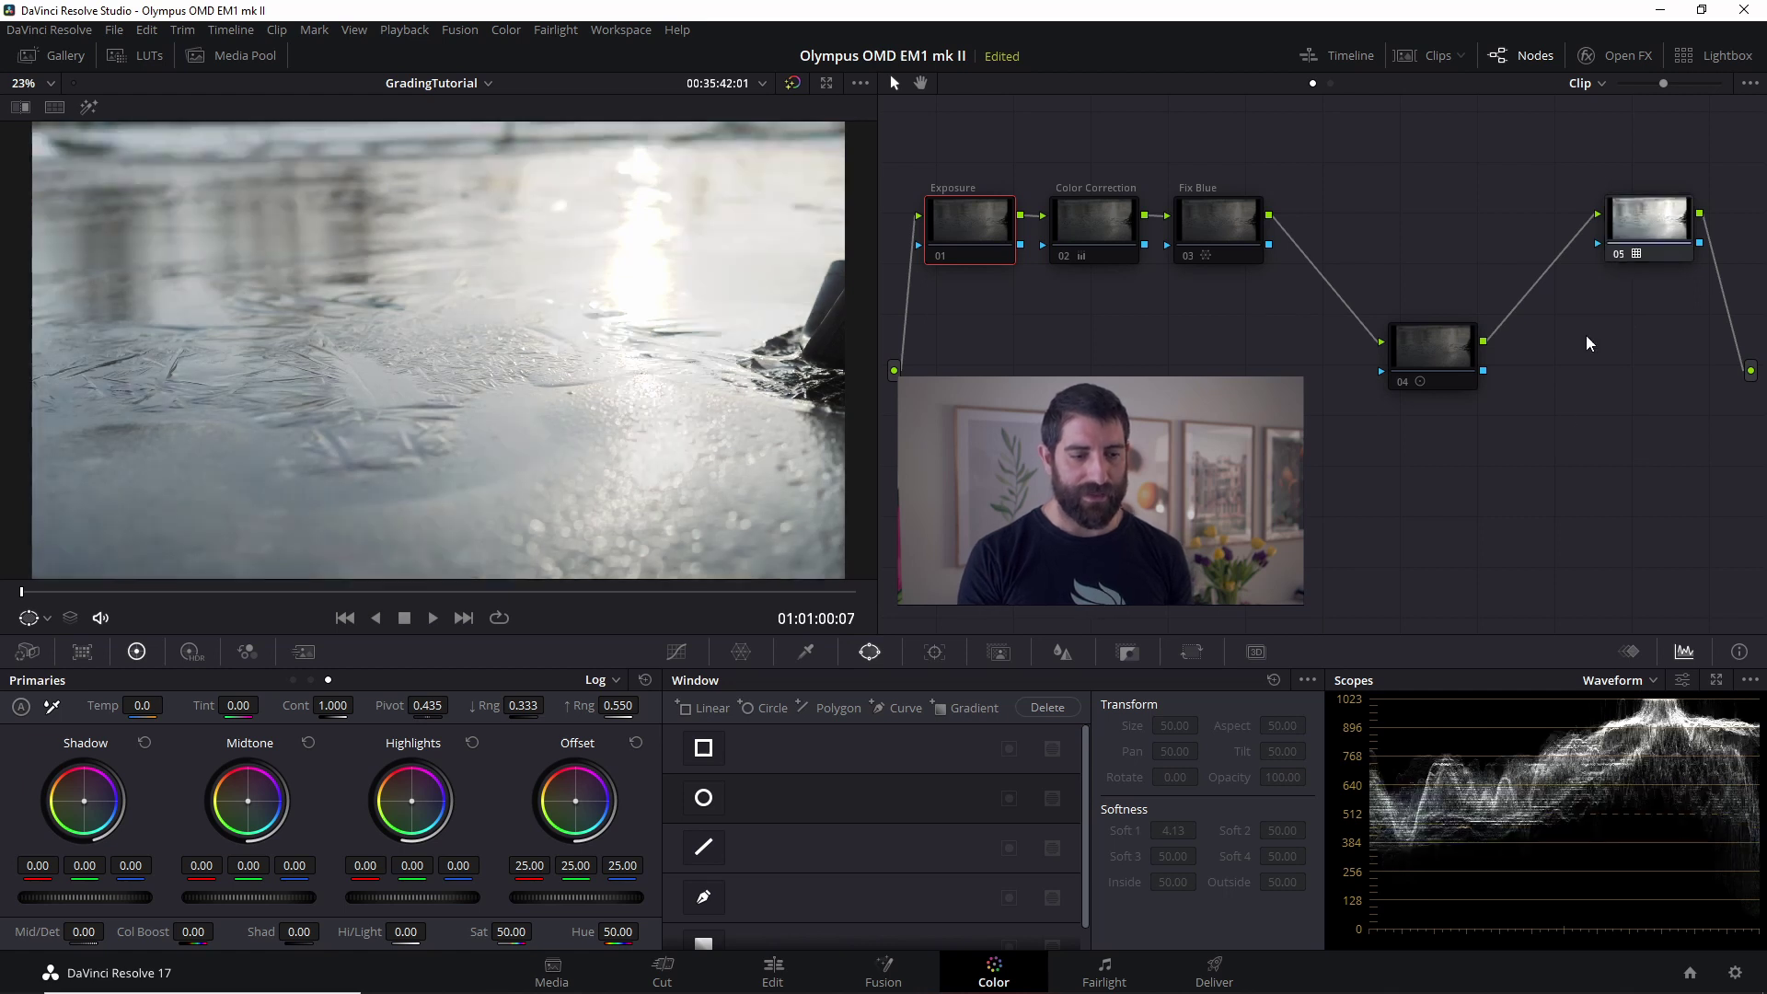
{"action": "left_click", "coordinate": [1064, 254]}
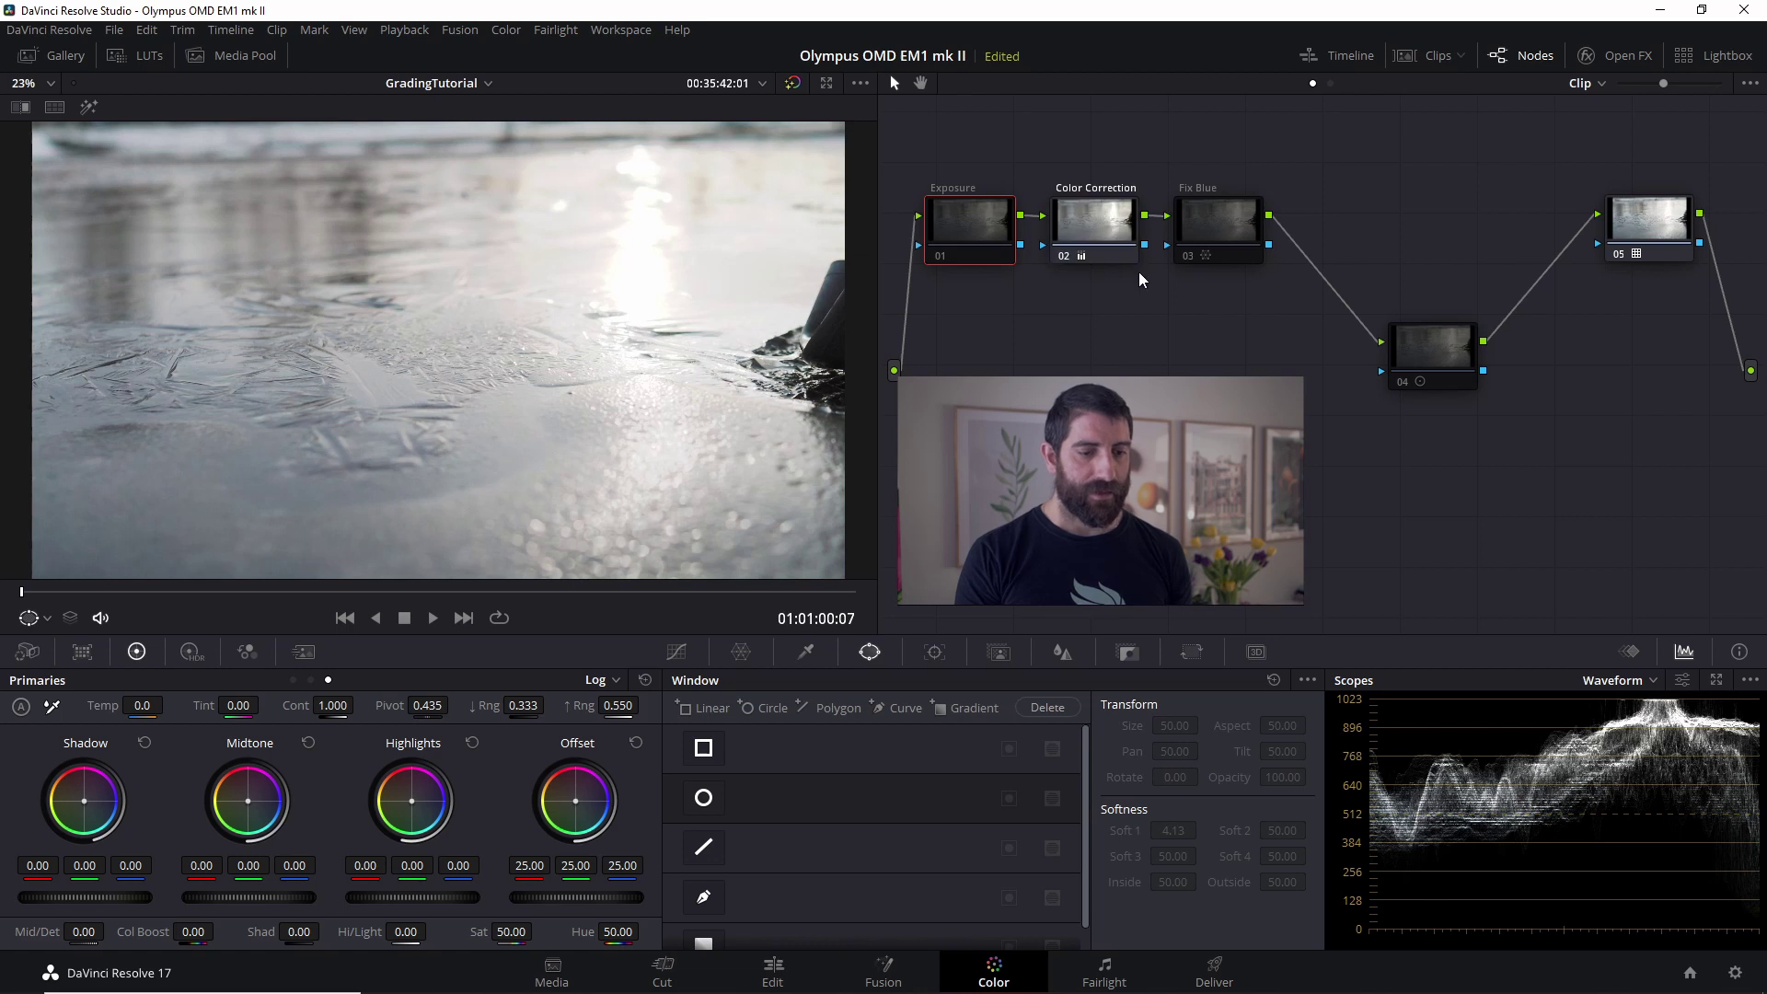
{"action": "left_click", "coordinate": [1190, 254]}
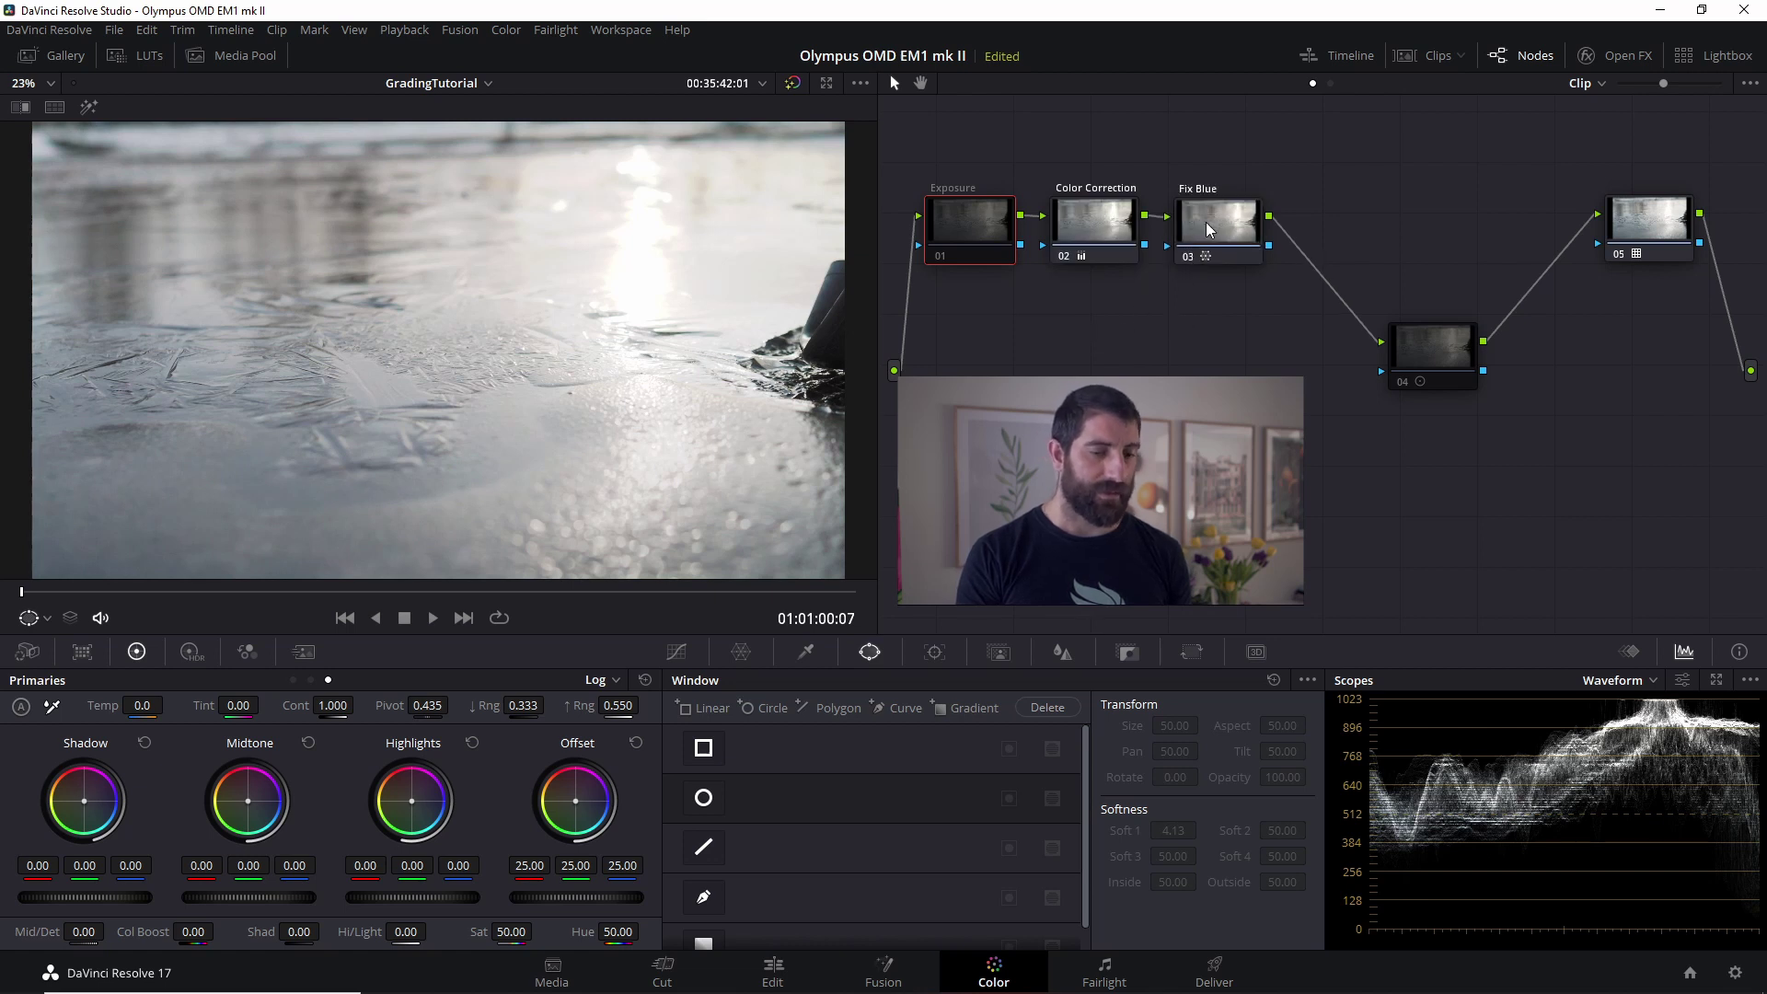
{"action": "left_click", "coordinate": [1092, 221]}
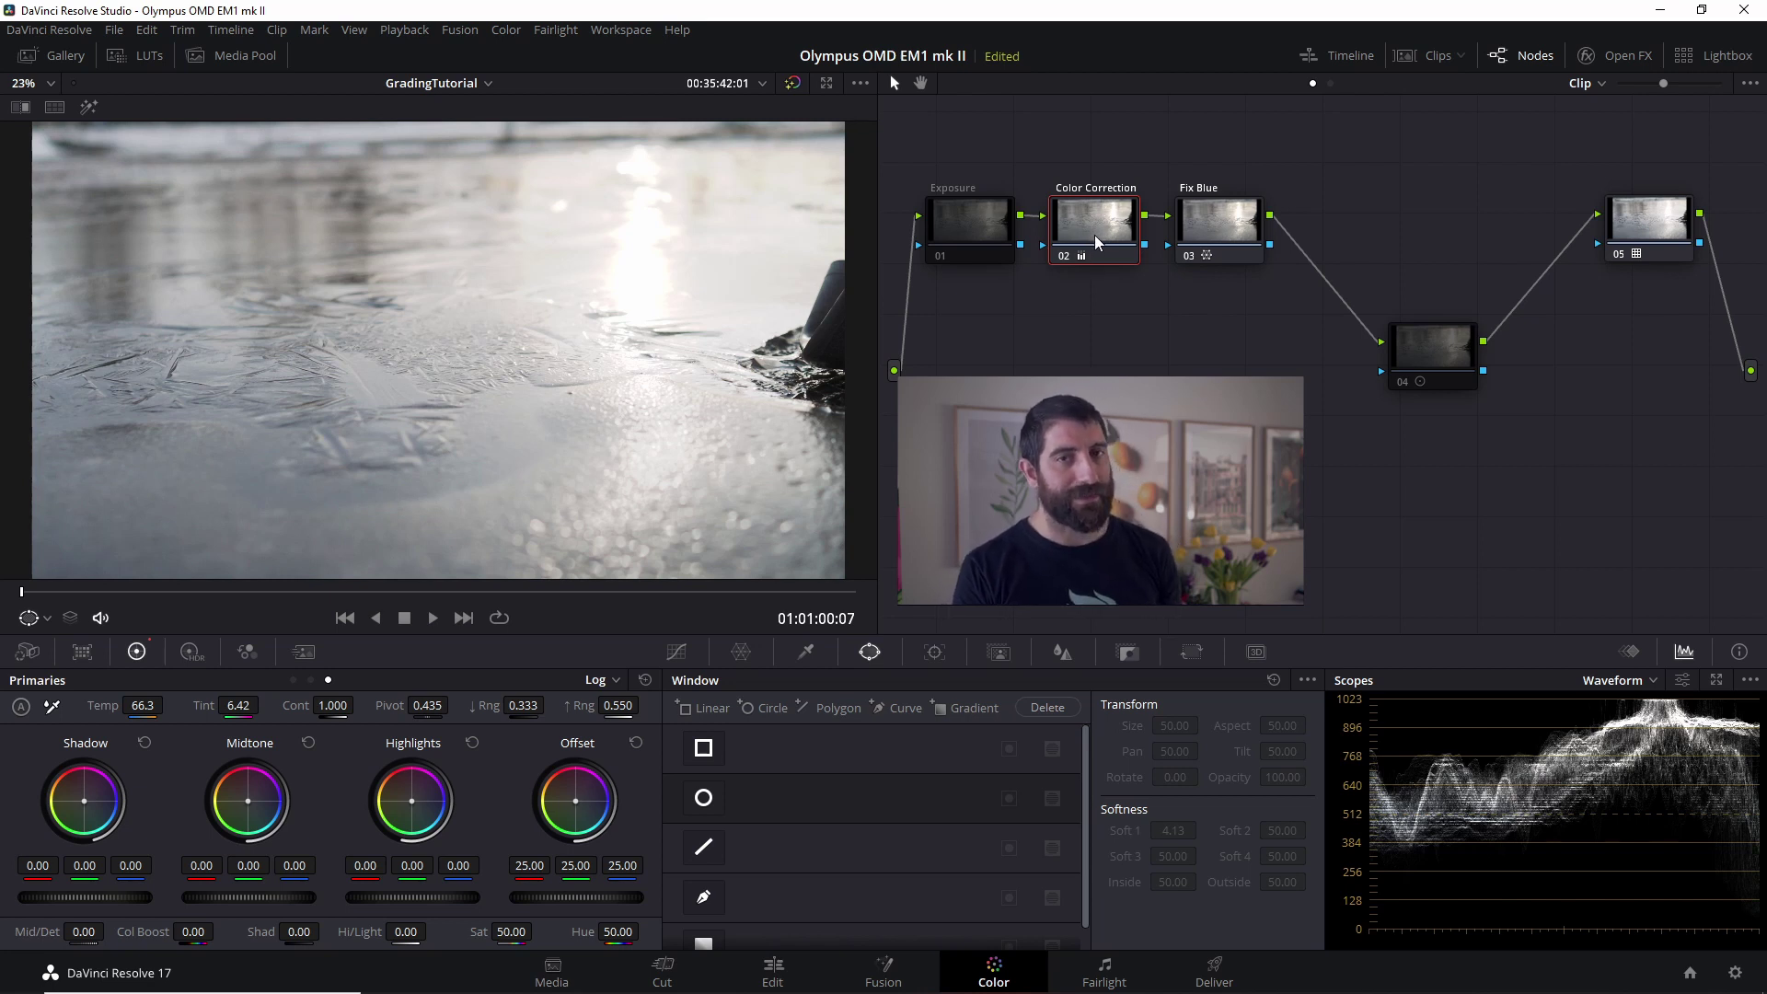
{"action": "left_click", "coordinate": [974, 239]}
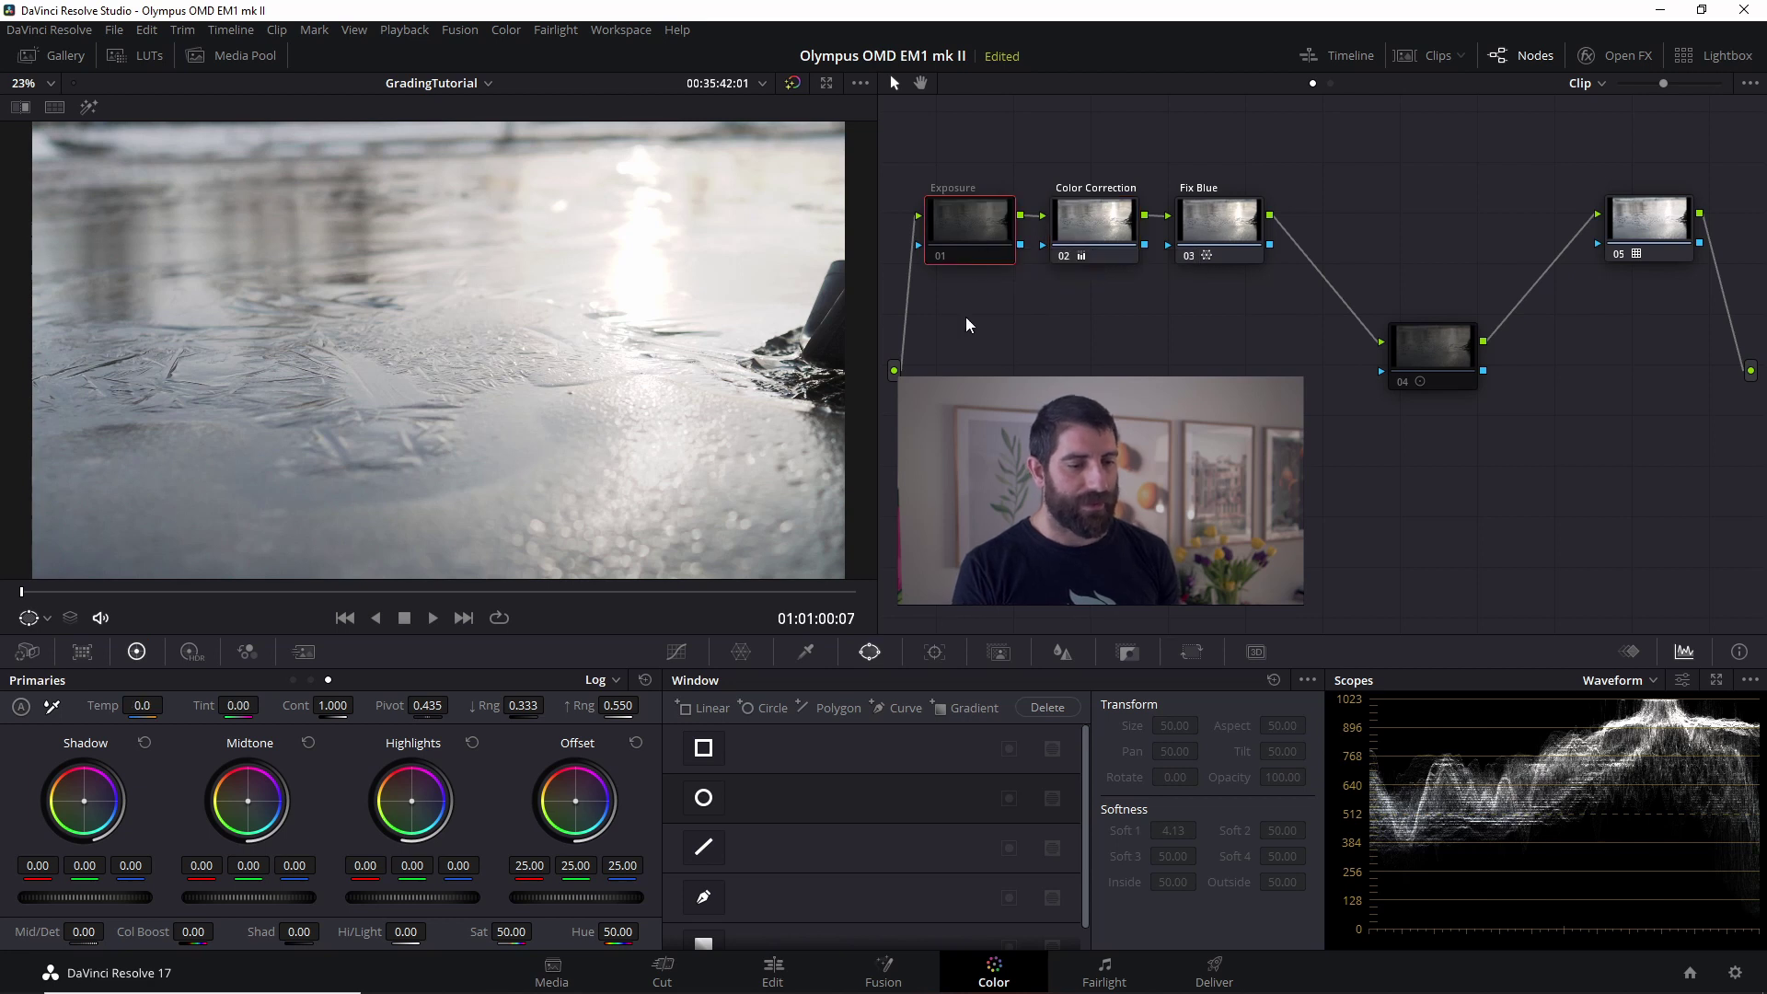
{"action": "left_click", "coordinate": [940, 258]}
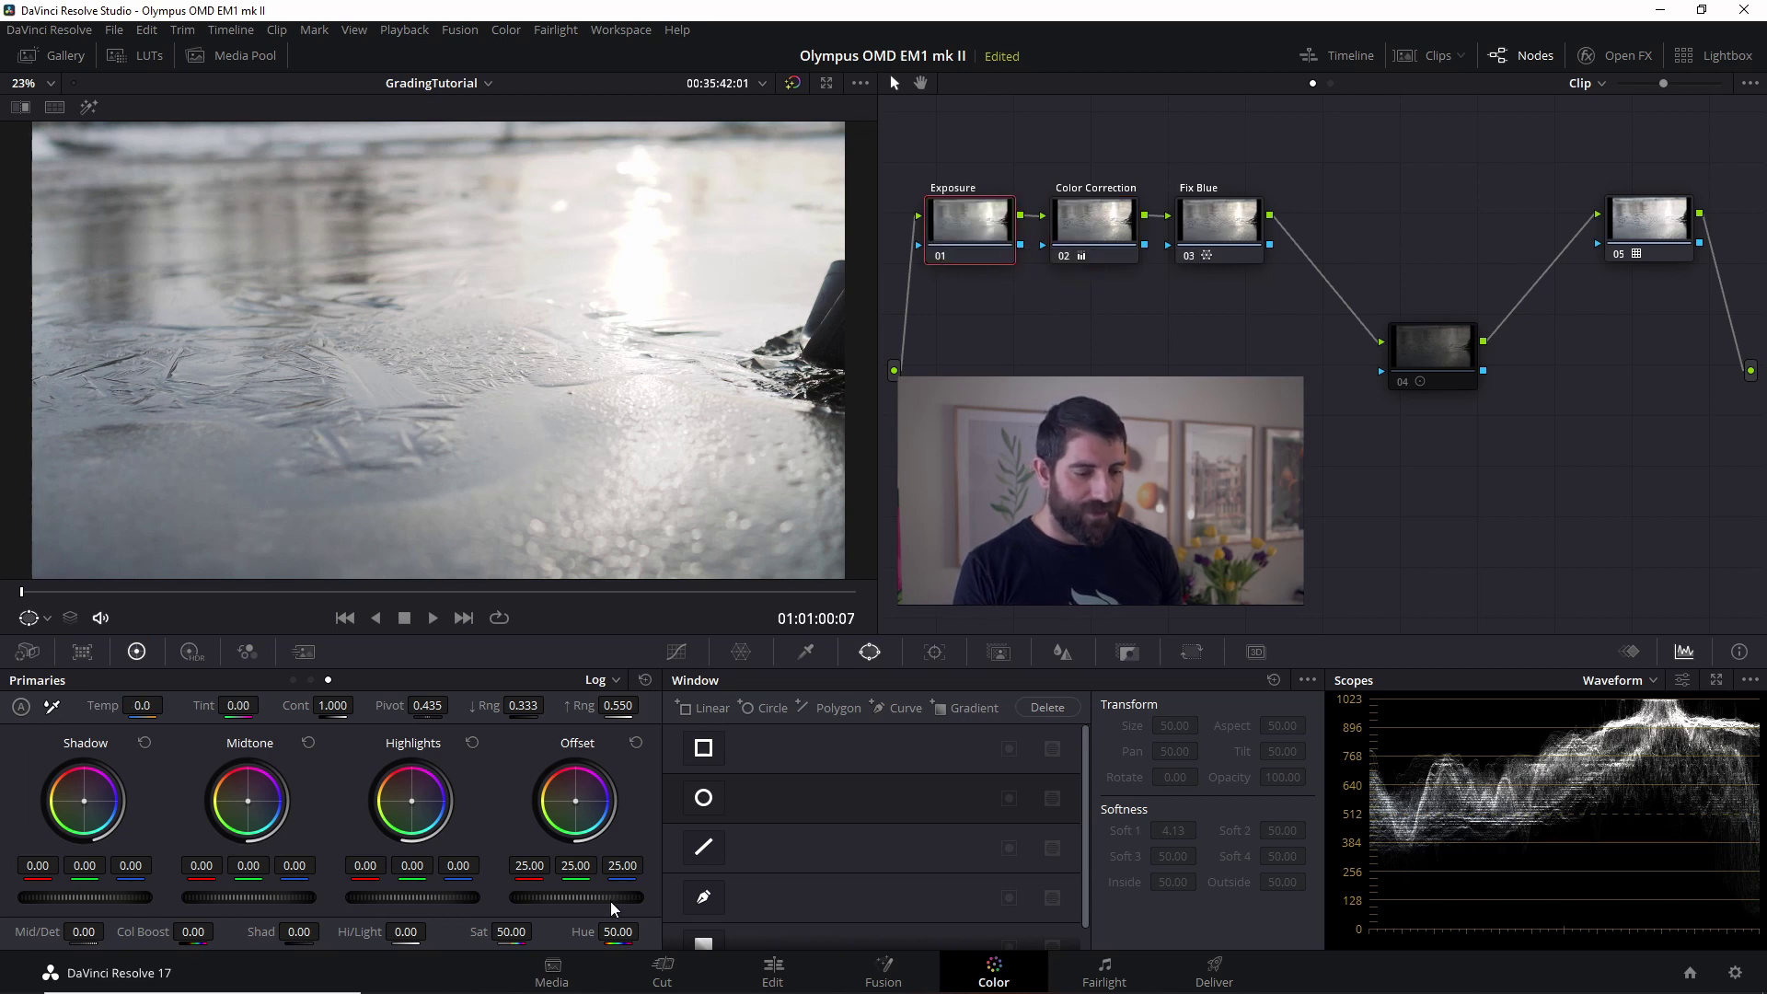
Lower the Exposure node's Offset to 7.00 and Shadows to -0.14.
{"action": "left_click_drag", "start_coordinate": [610, 902], "coordinate": [533, 902]}
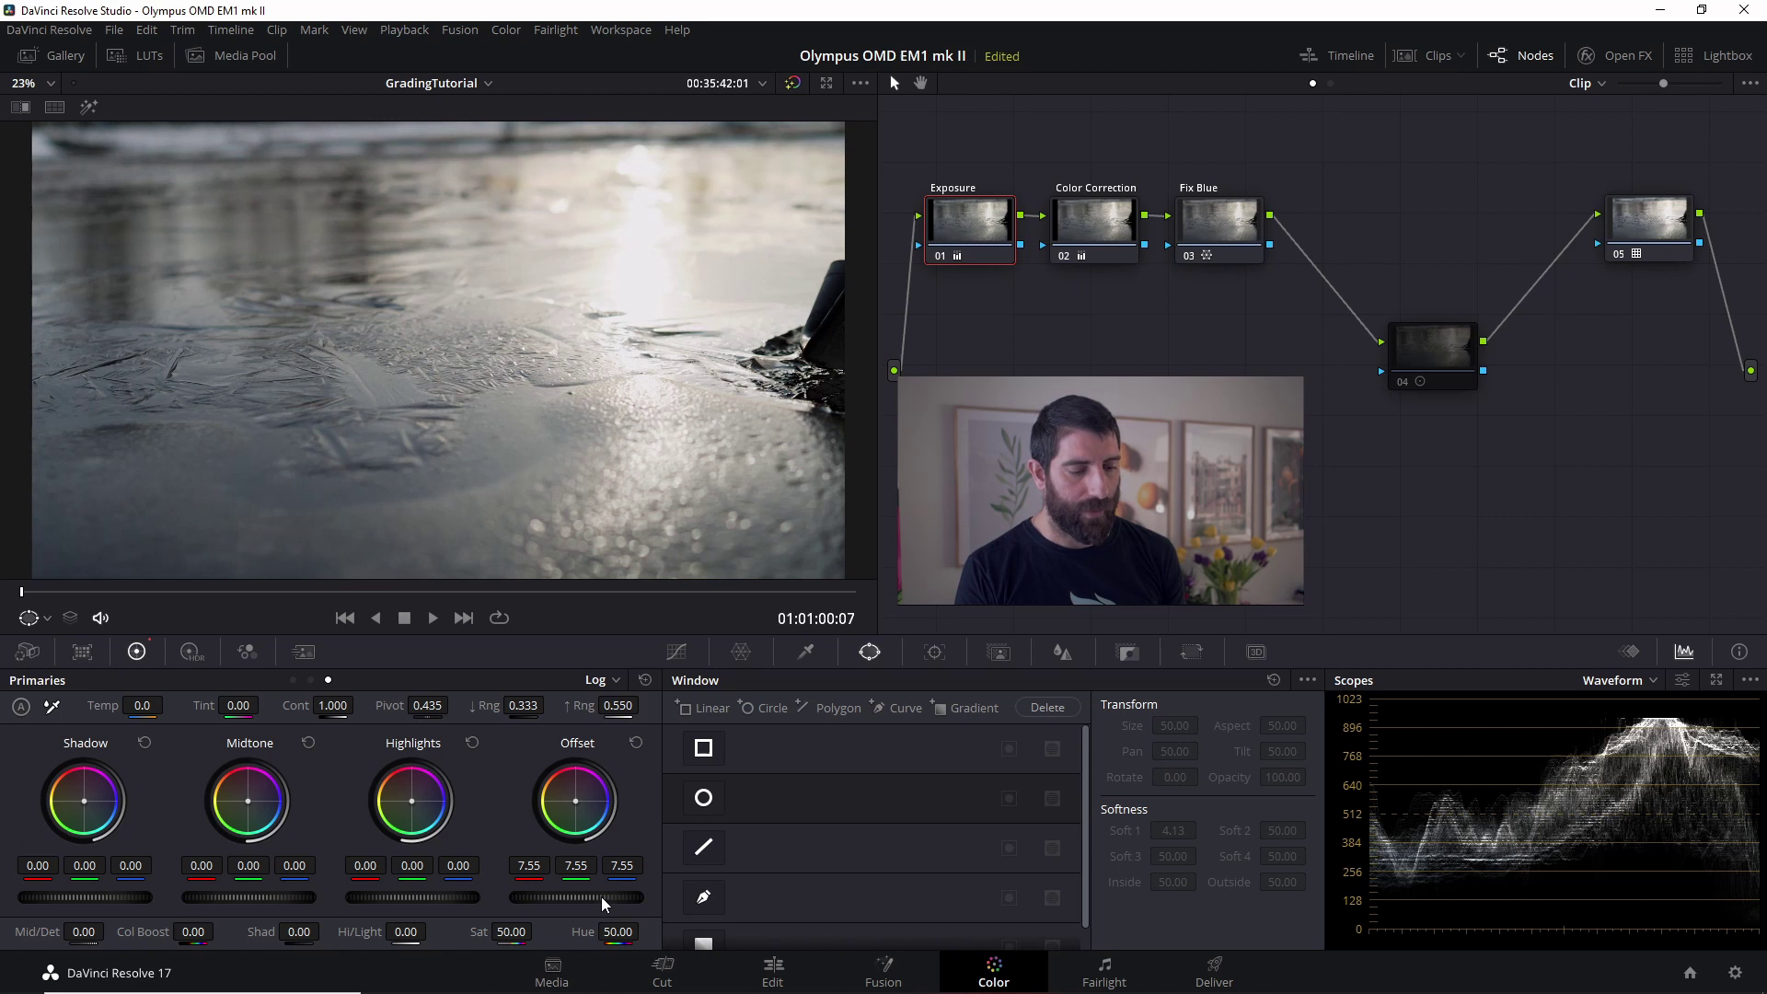
{"action": "left_click_drag", "start_coordinate": [600, 896], "coordinate": [581, 897]}
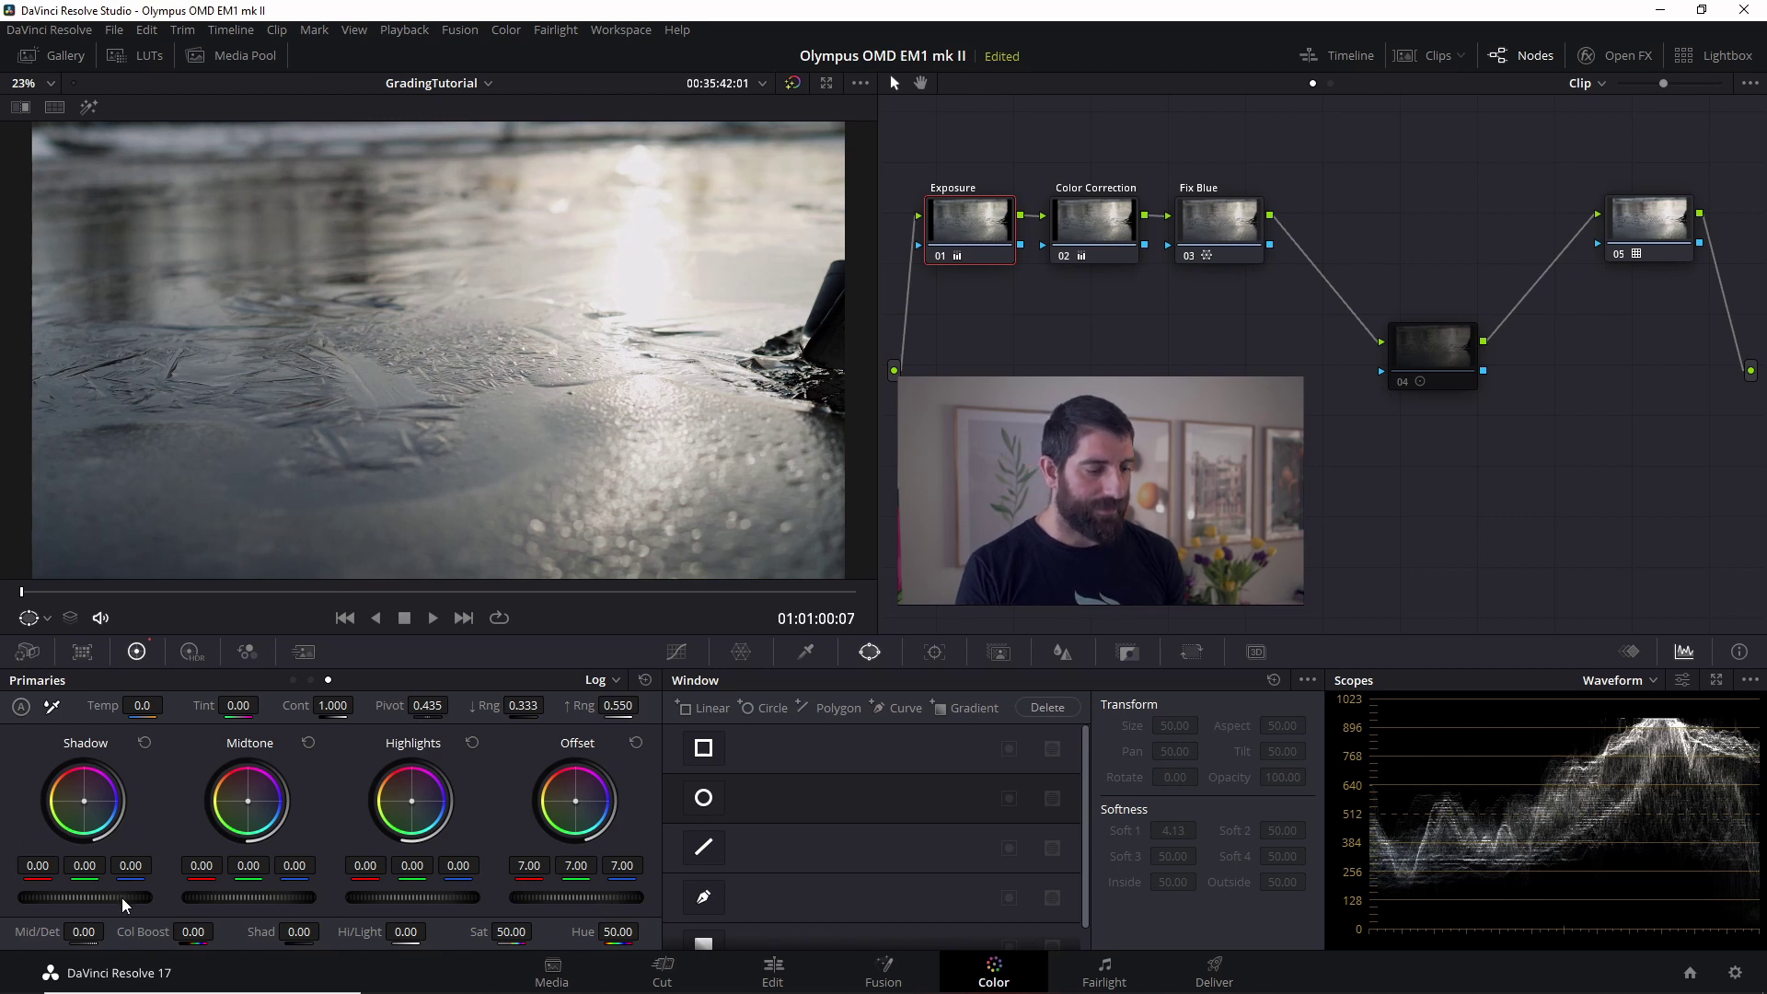
{"action": "left_click_drag", "start_coordinate": [122, 897], "coordinate": [62, 898]}
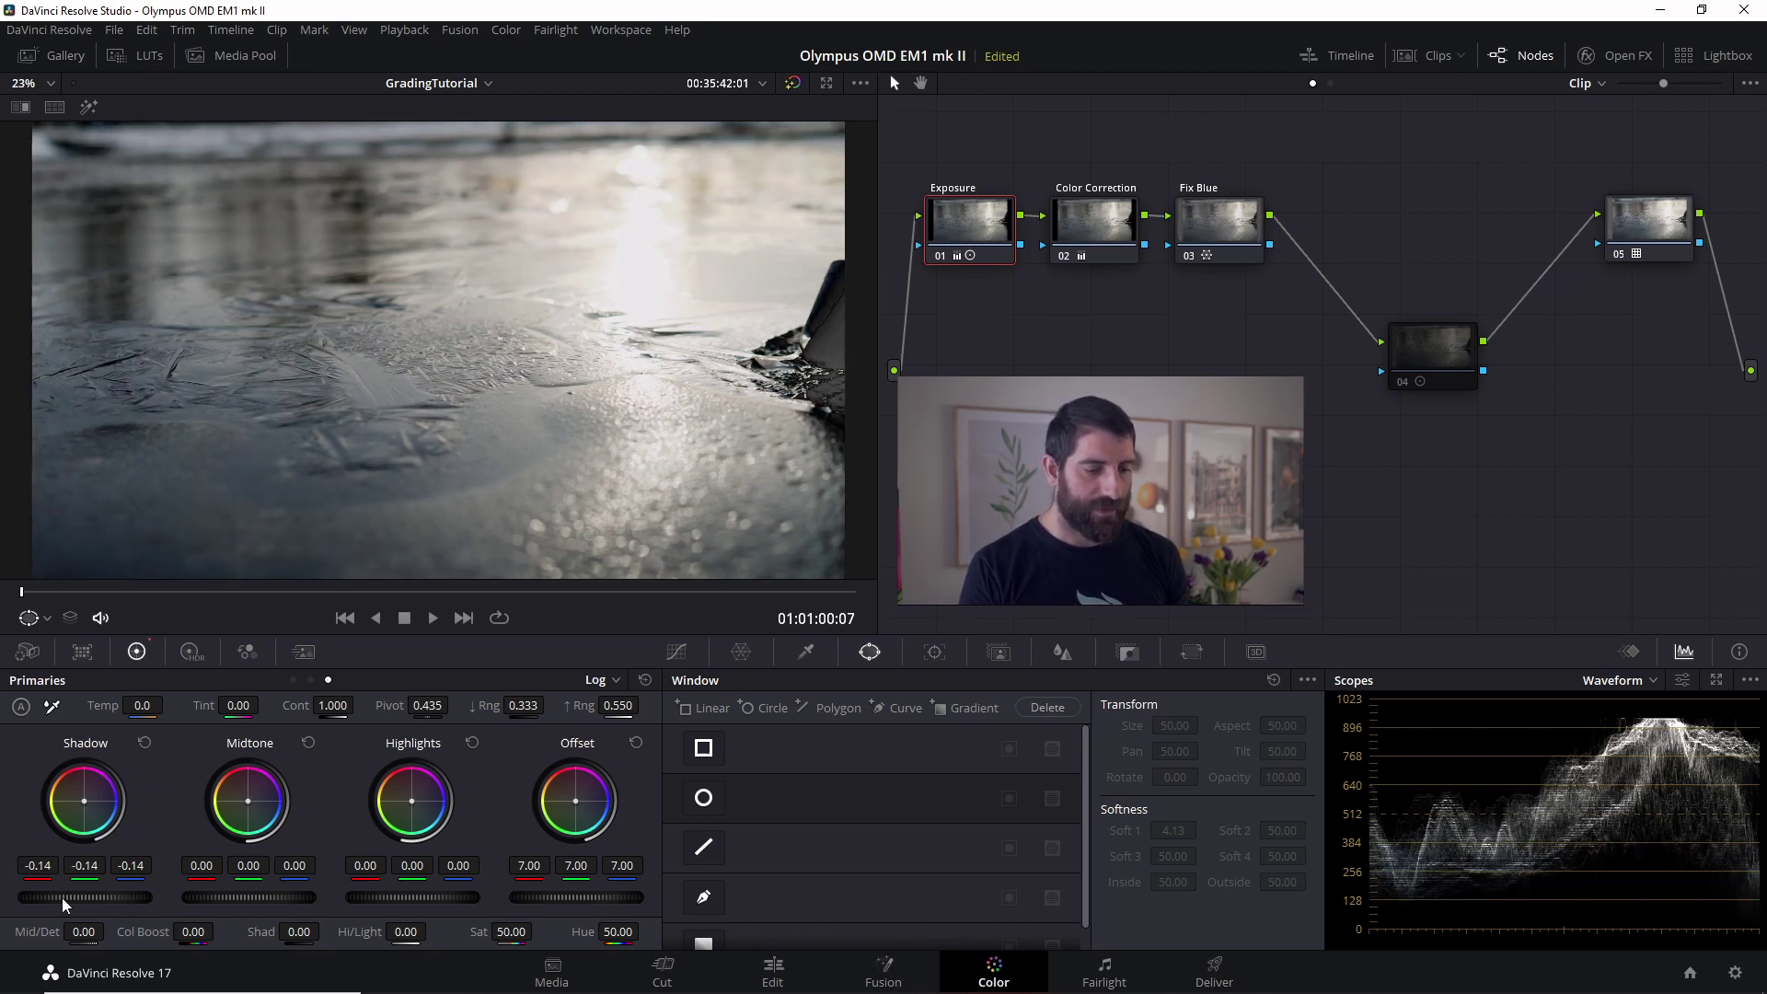
Add two luminance curve points and pull them down slightly to deepen the shadows.
{"action": "left_click", "coordinate": [676, 652]}
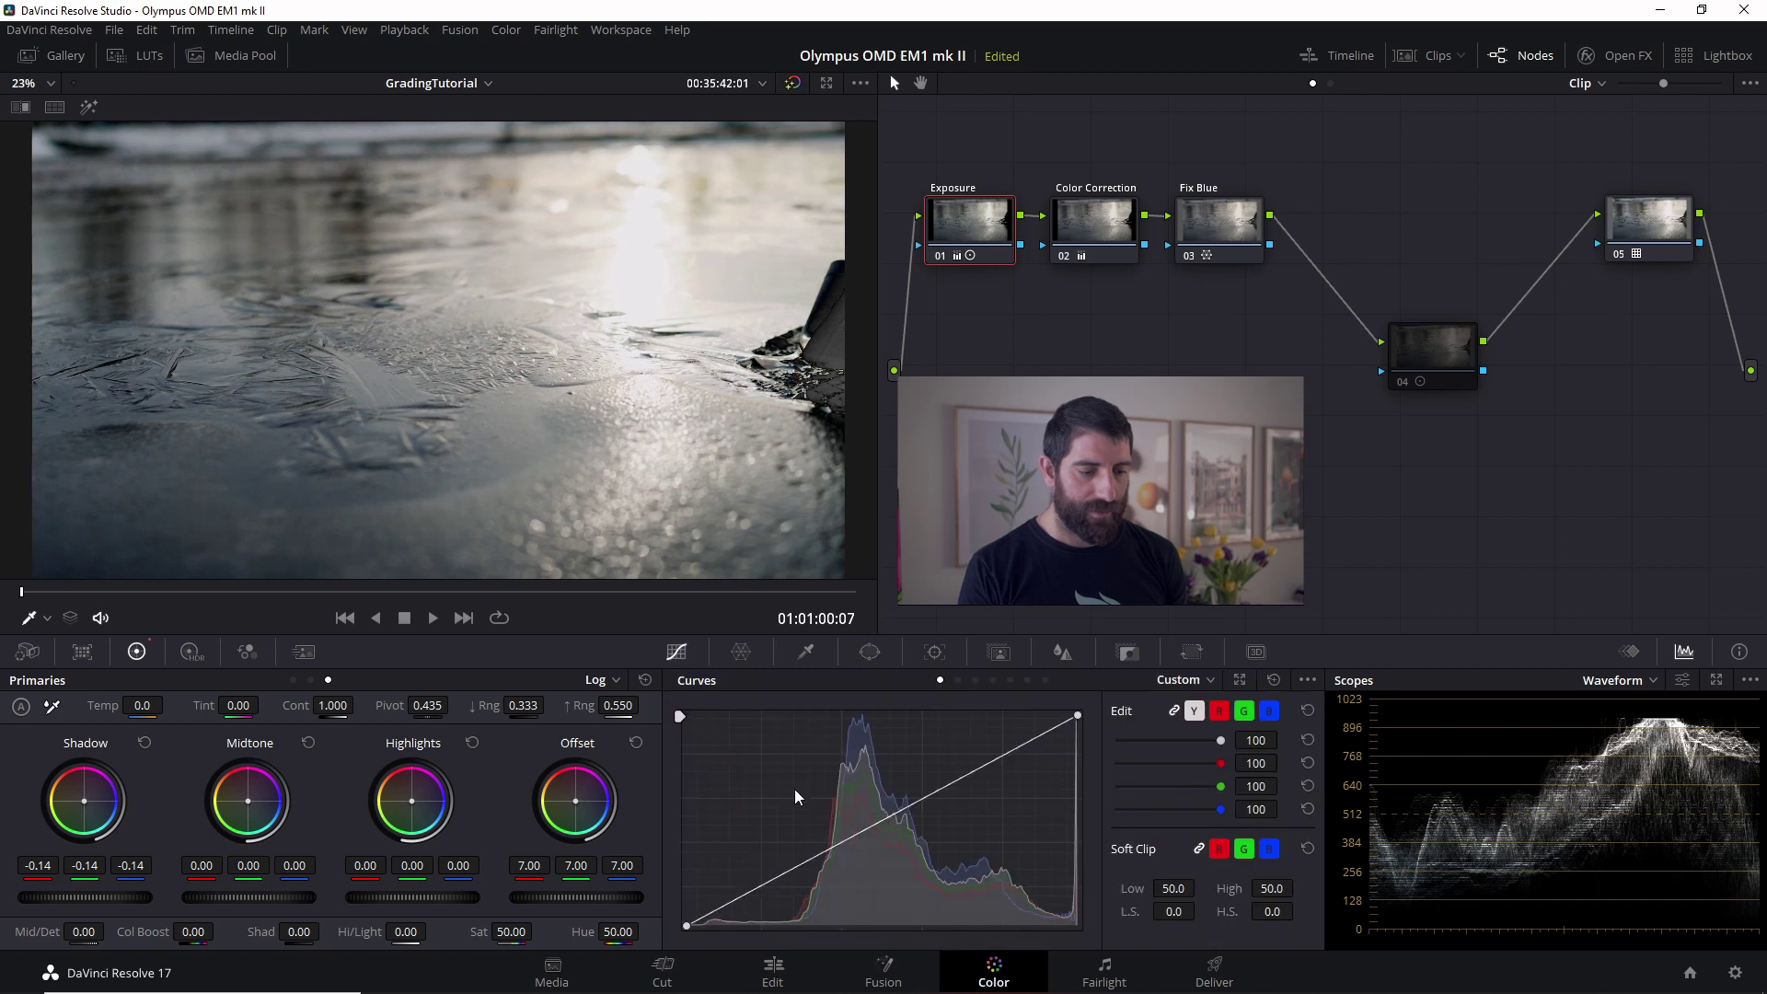
{"action": "left_click_drag", "start_coordinate": [770, 888], "coordinate": [769, 890]}
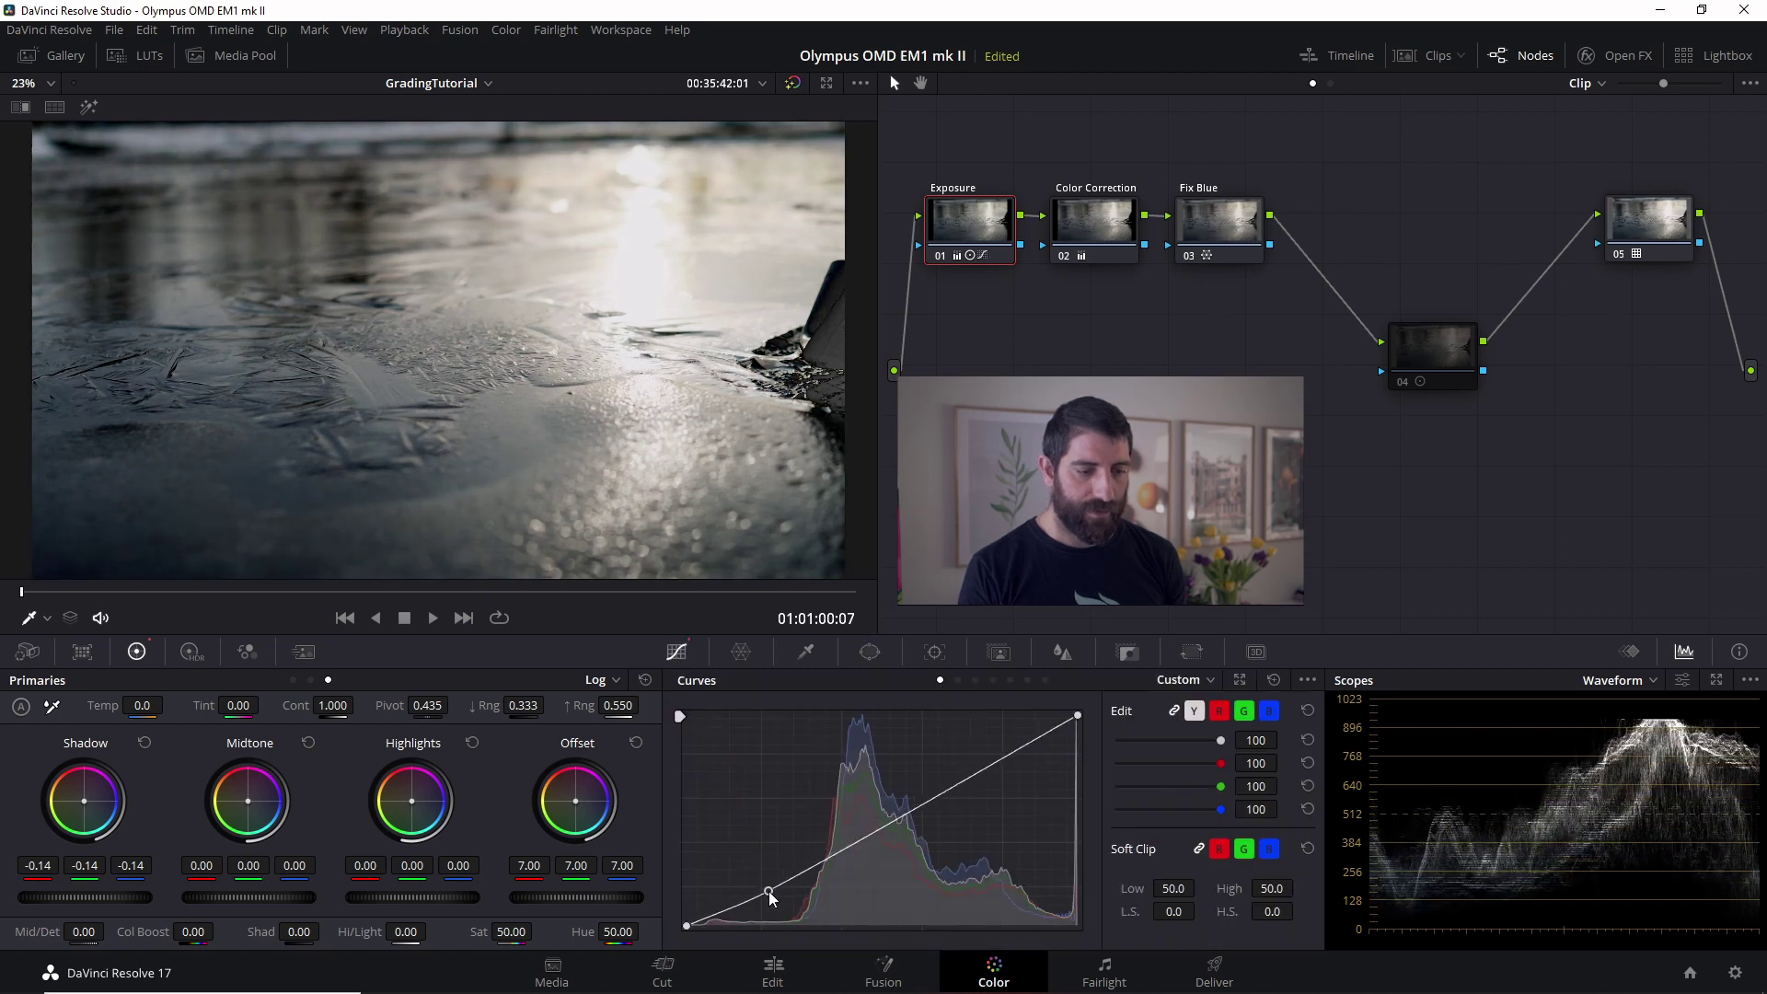
{"action": "left_click", "coordinate": [930, 796]}
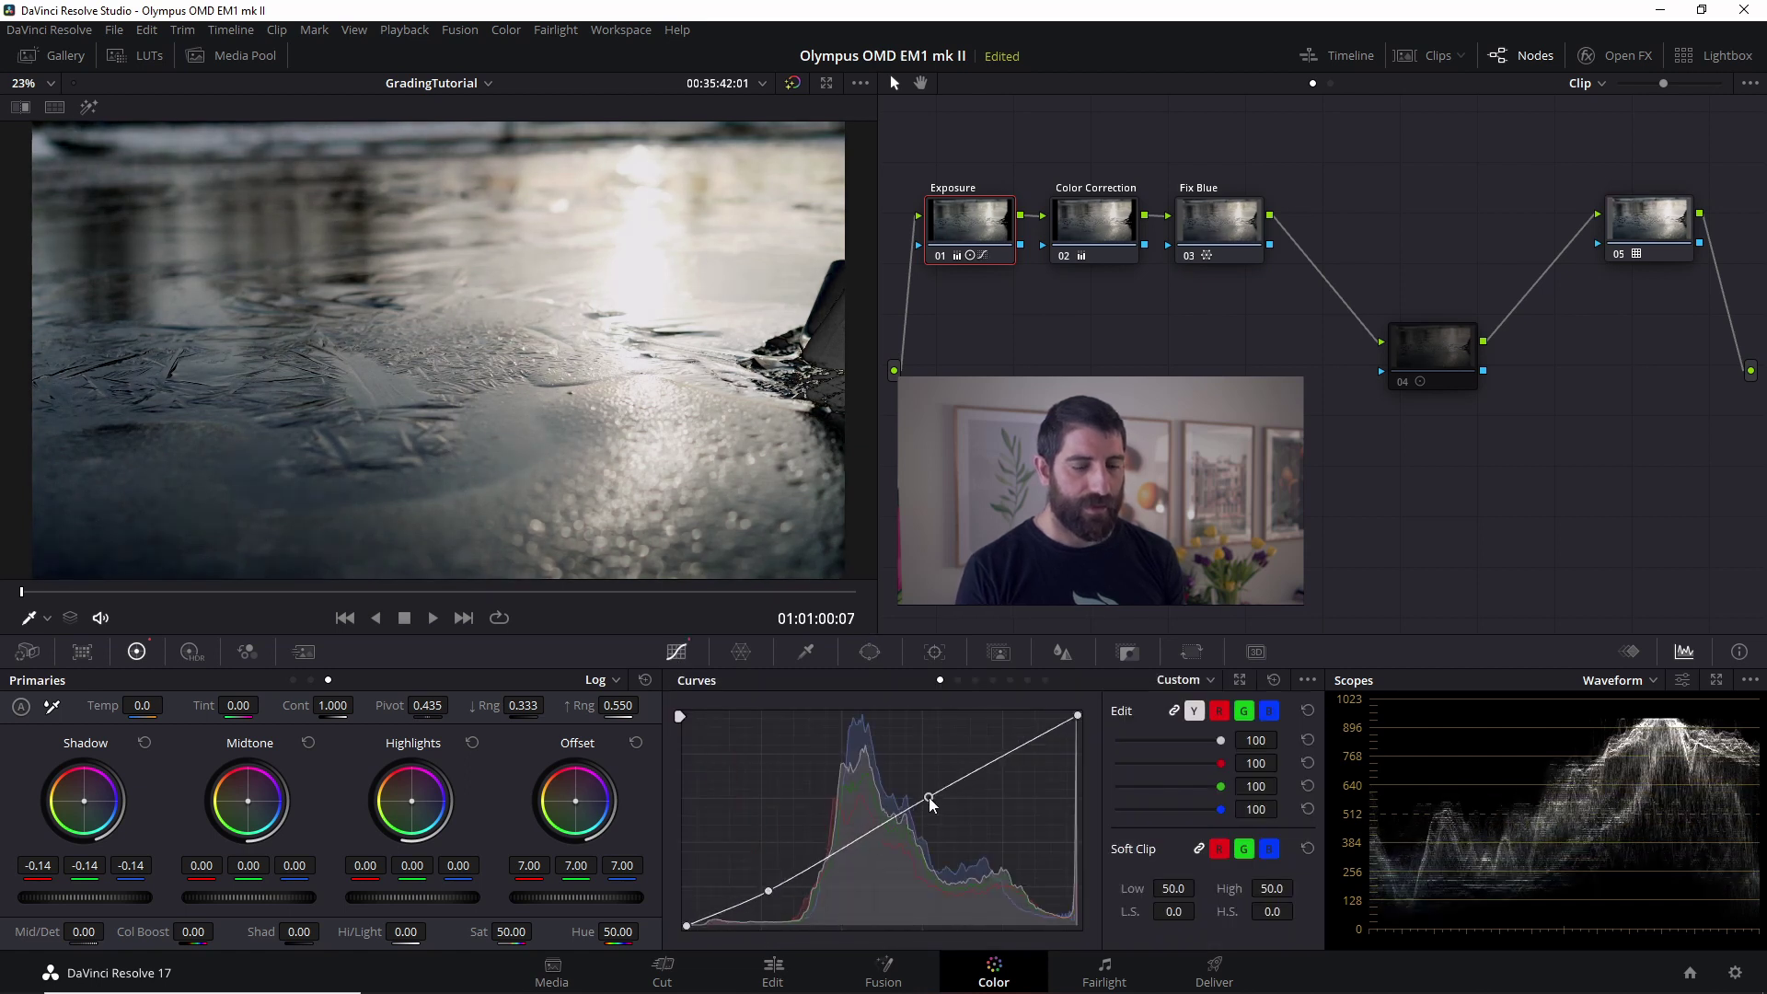
{"action": "left_click_drag", "start_coordinate": [929, 797], "coordinate": [929, 804]}
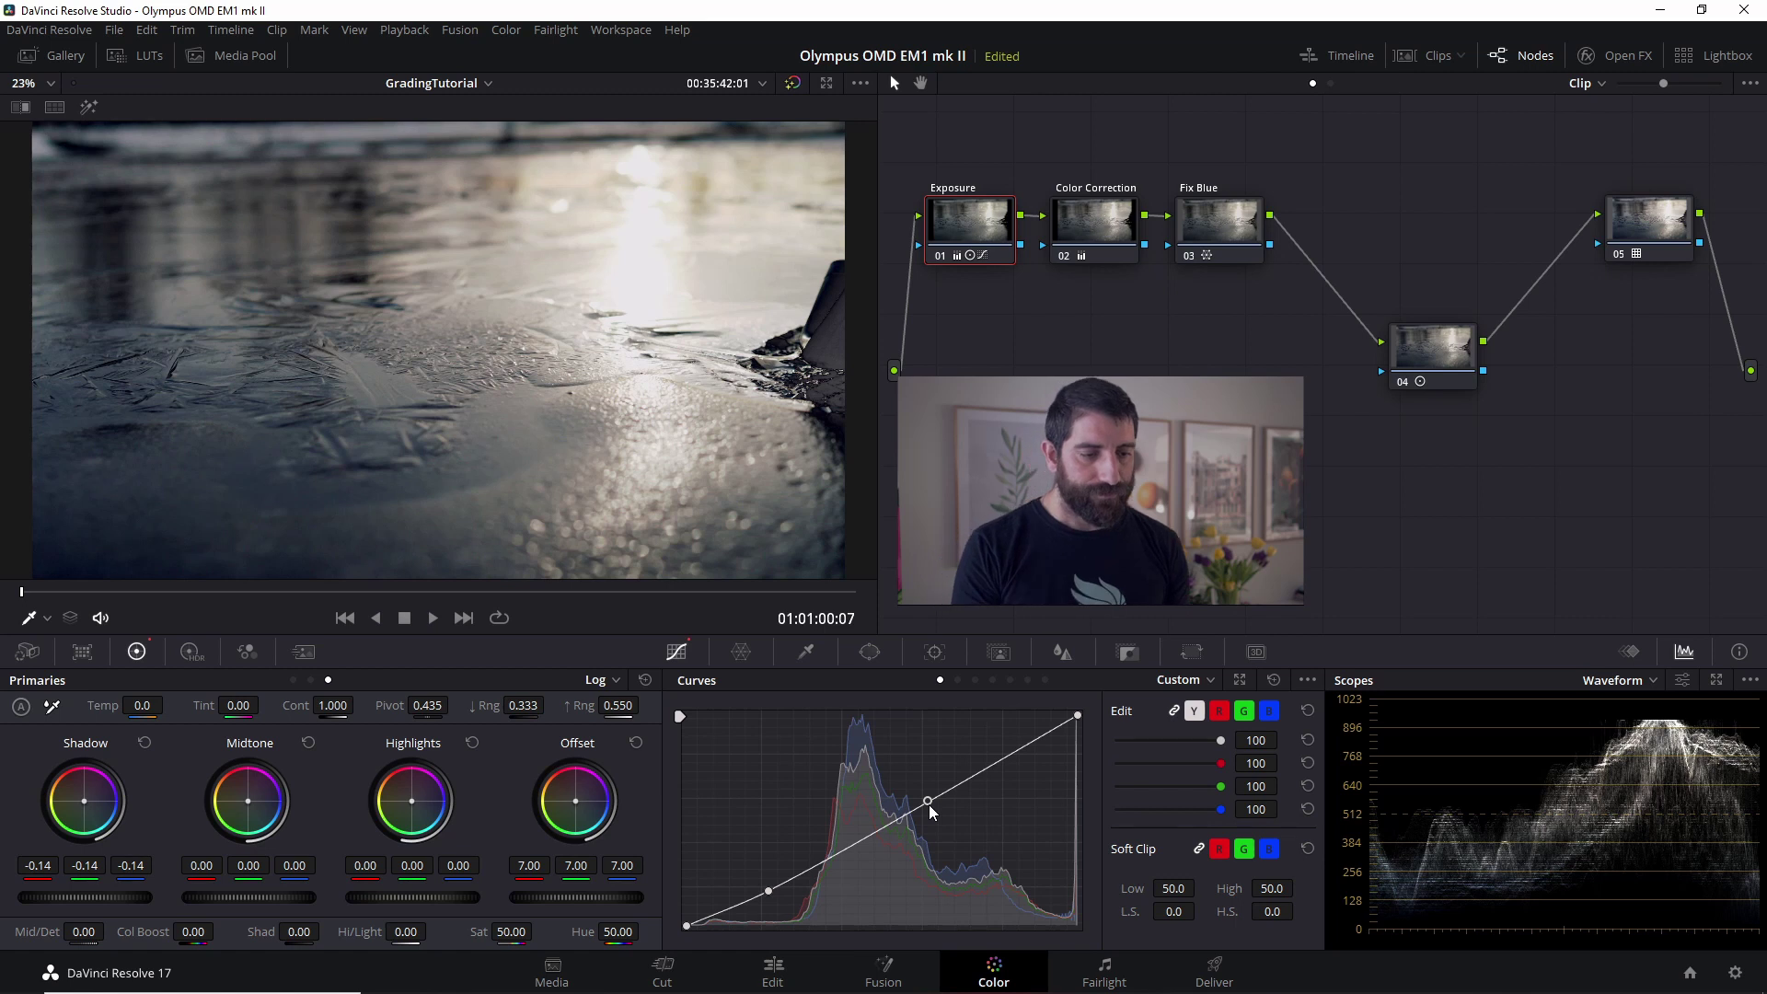
Show the clip strip, switch to clip 01 with the colour chart, and select node 05.
{"action": "left_click", "coordinate": [1432, 56]}
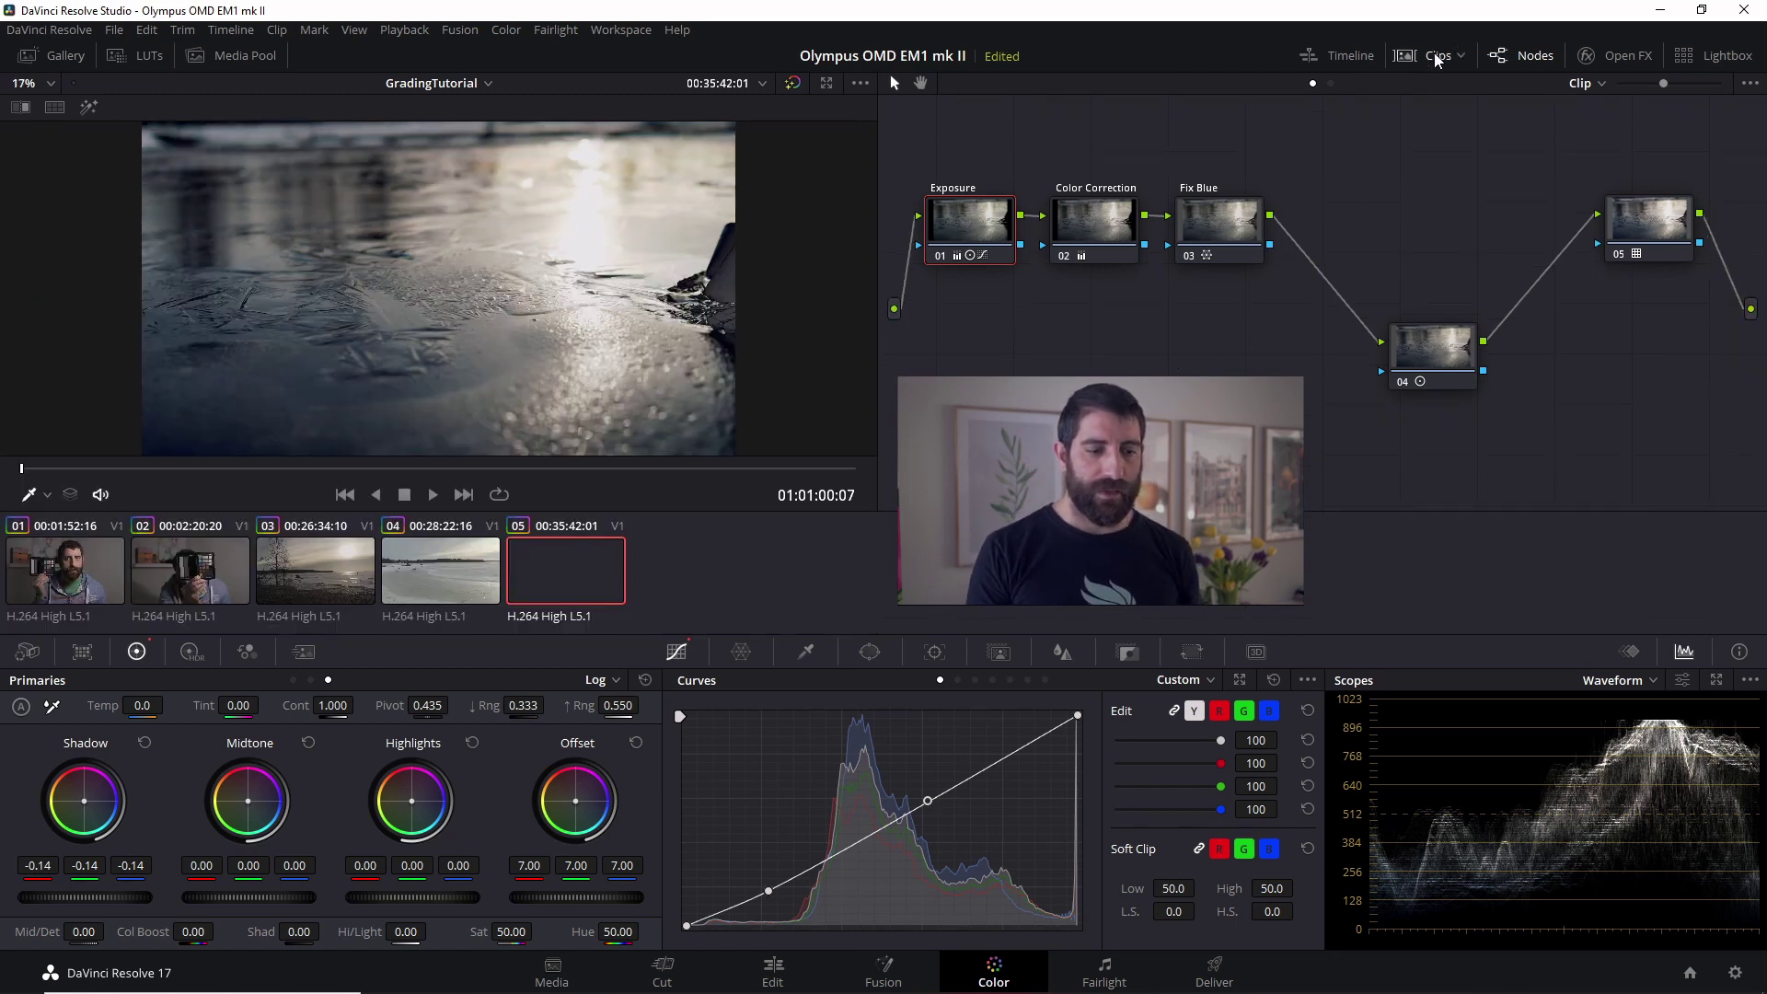
{"action": "left_click", "coordinate": [68, 585]}
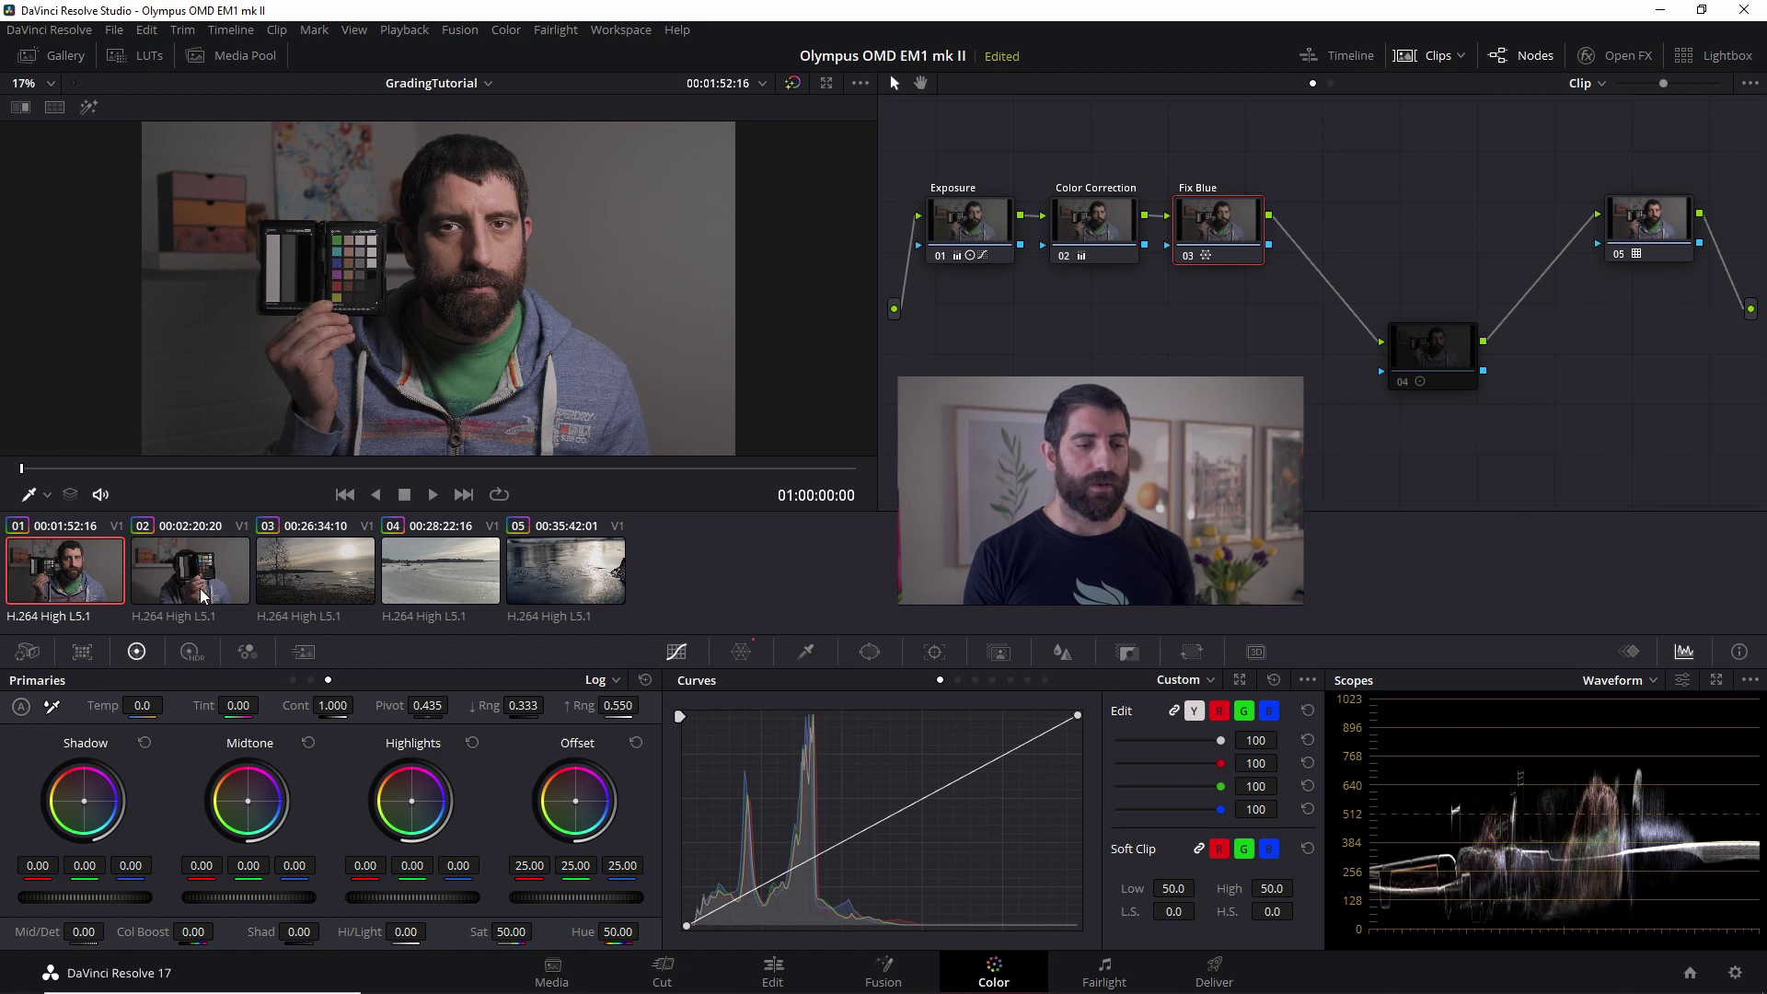
{"action": "left_click", "coordinate": [1635, 229]}
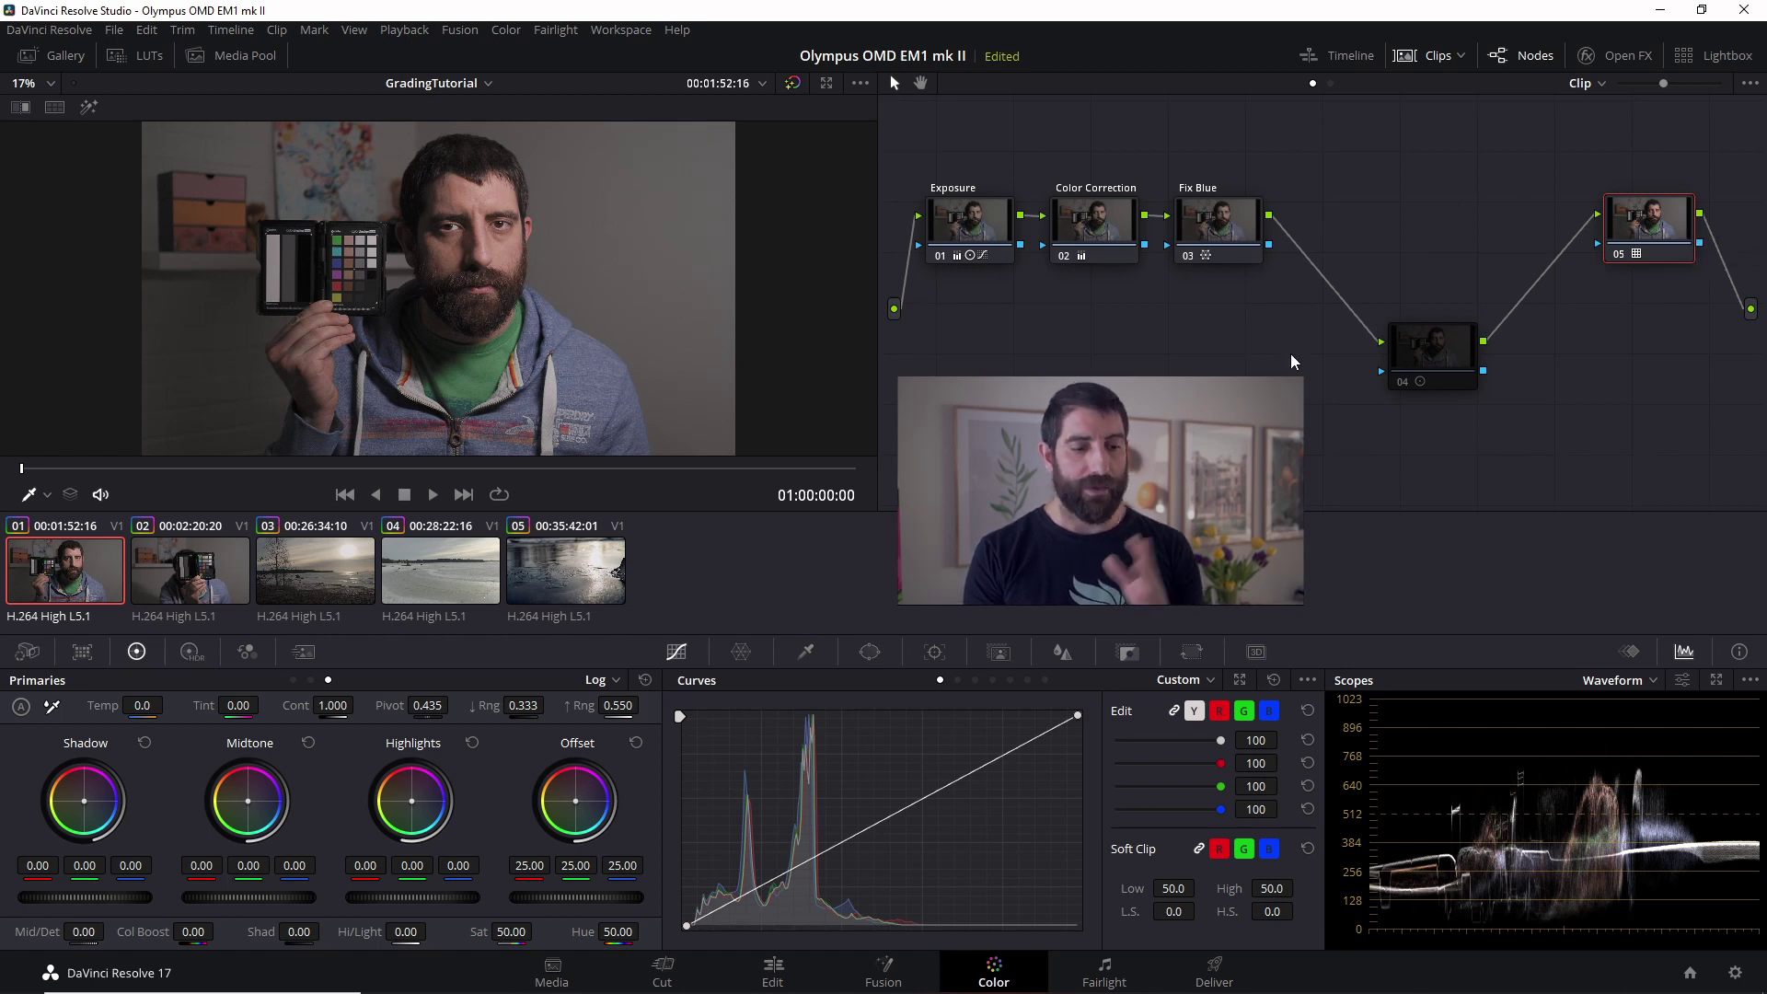
Review the Exposure, Color Correction and Fix Blue nodes, nudging Fix Blue slightly right.
{"action": "left_click", "coordinate": [951, 218]}
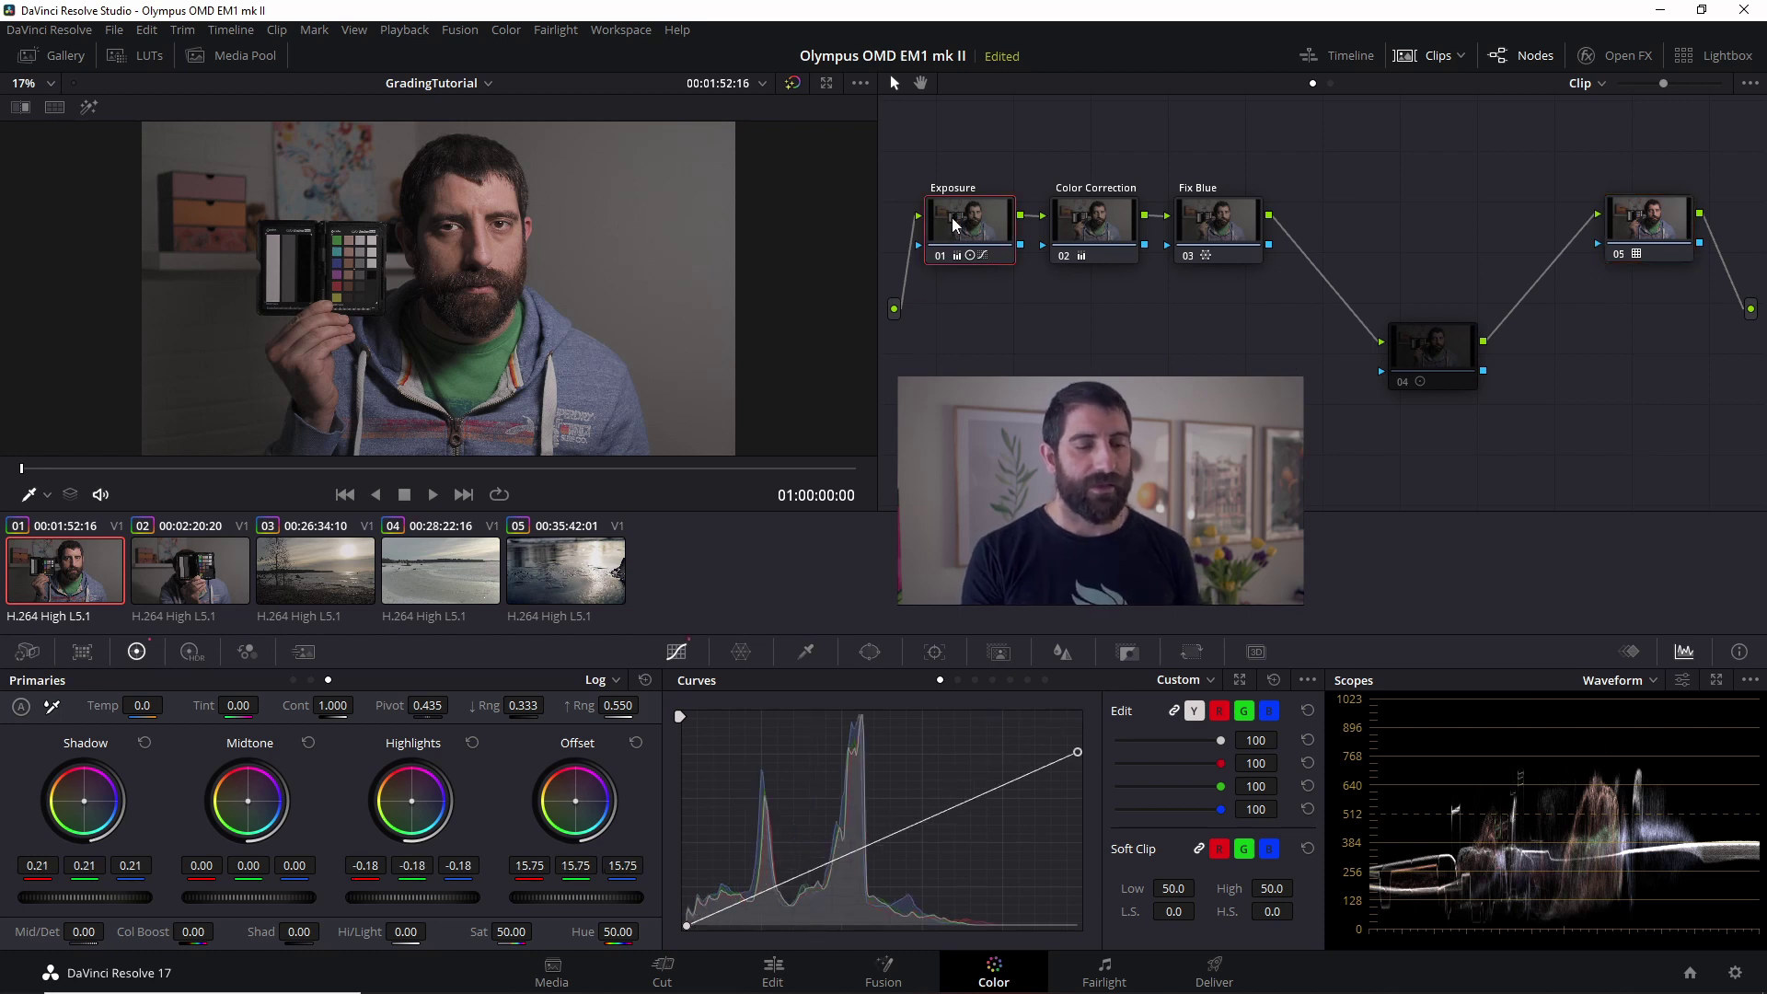
{"action": "left_click", "coordinate": [1093, 224]}
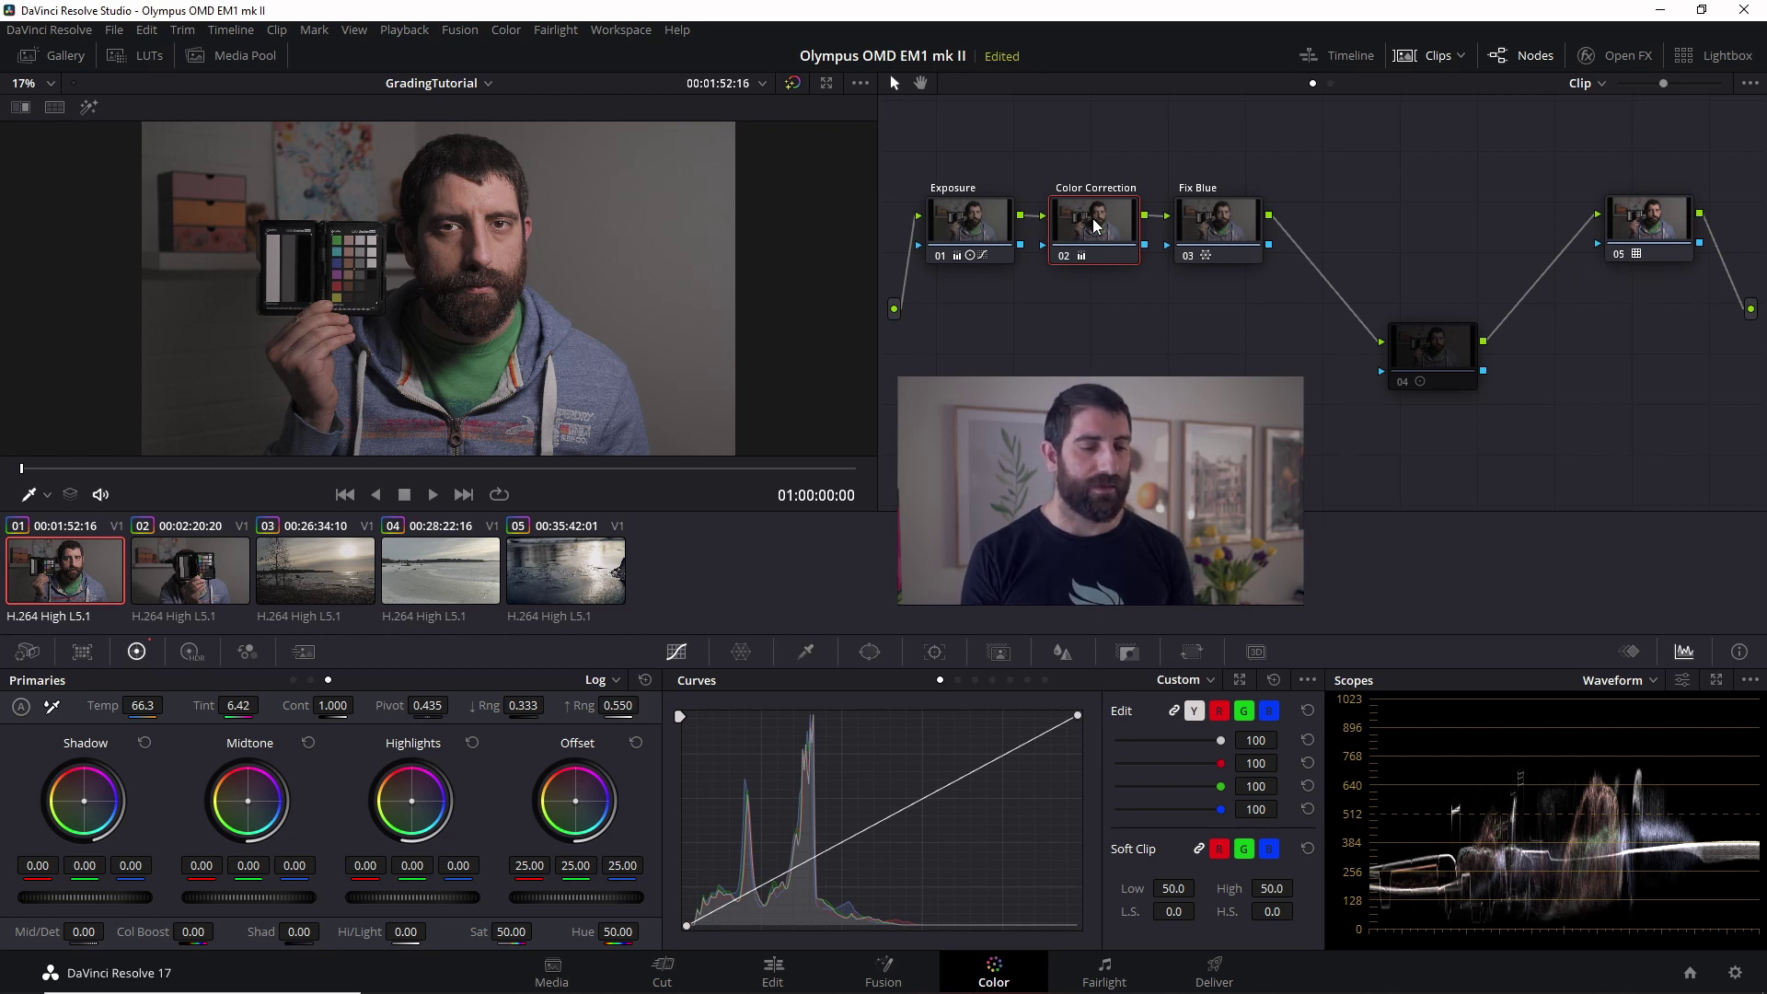
{"action": "left_click", "coordinate": [1213, 231]}
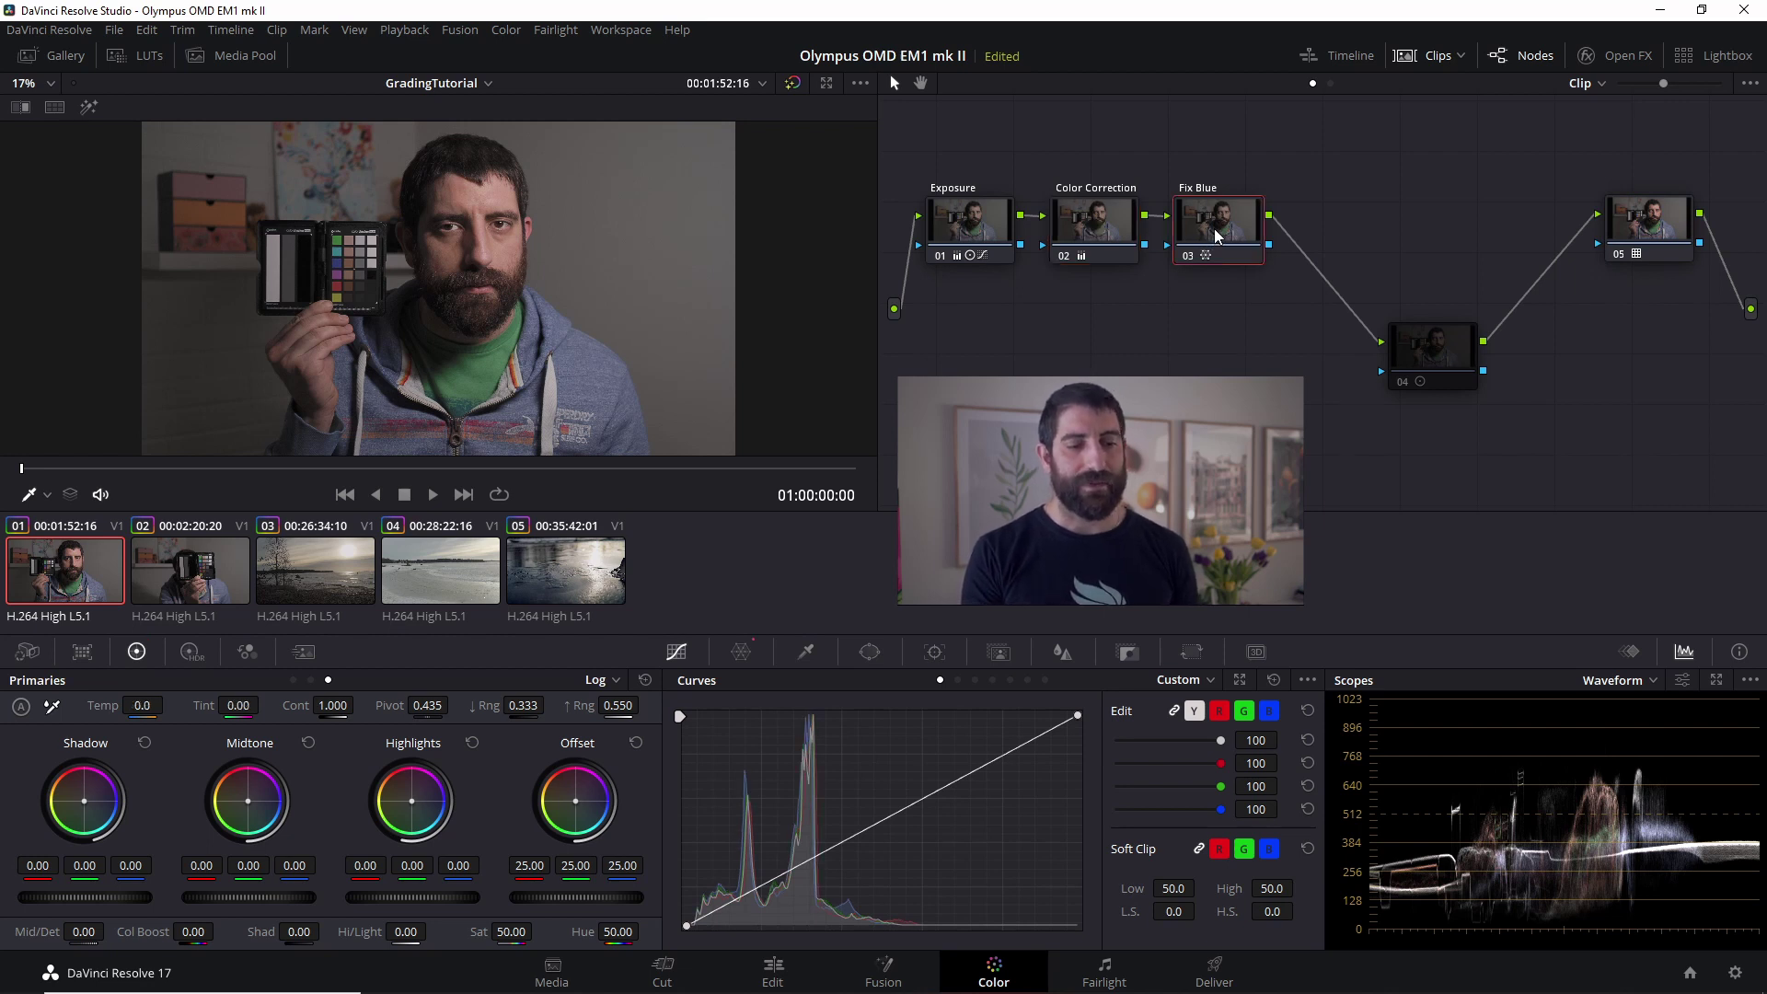
{"action": "left_click_drag", "start_coordinate": [1216, 234], "coordinate": [1224, 233]}
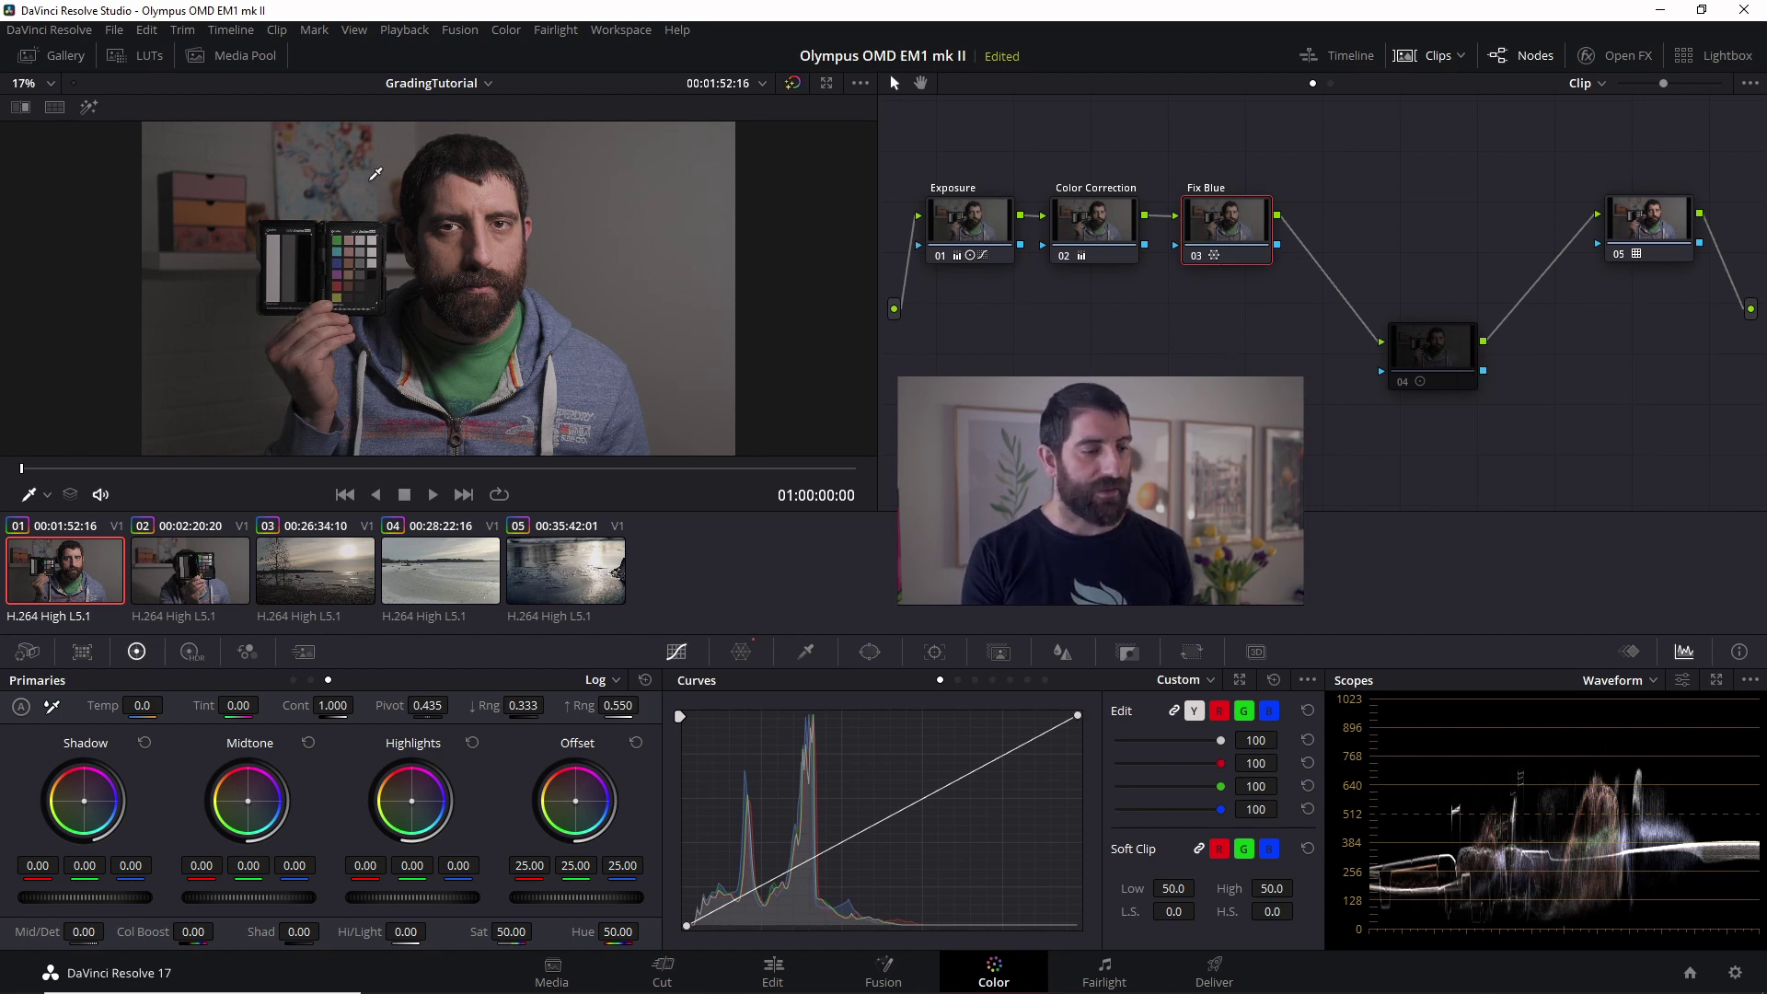
Open the Gallery's PowerGrade album and select the 1.4.1 OM Log400 still.
{"action": "left_click", "coordinate": [57, 57]}
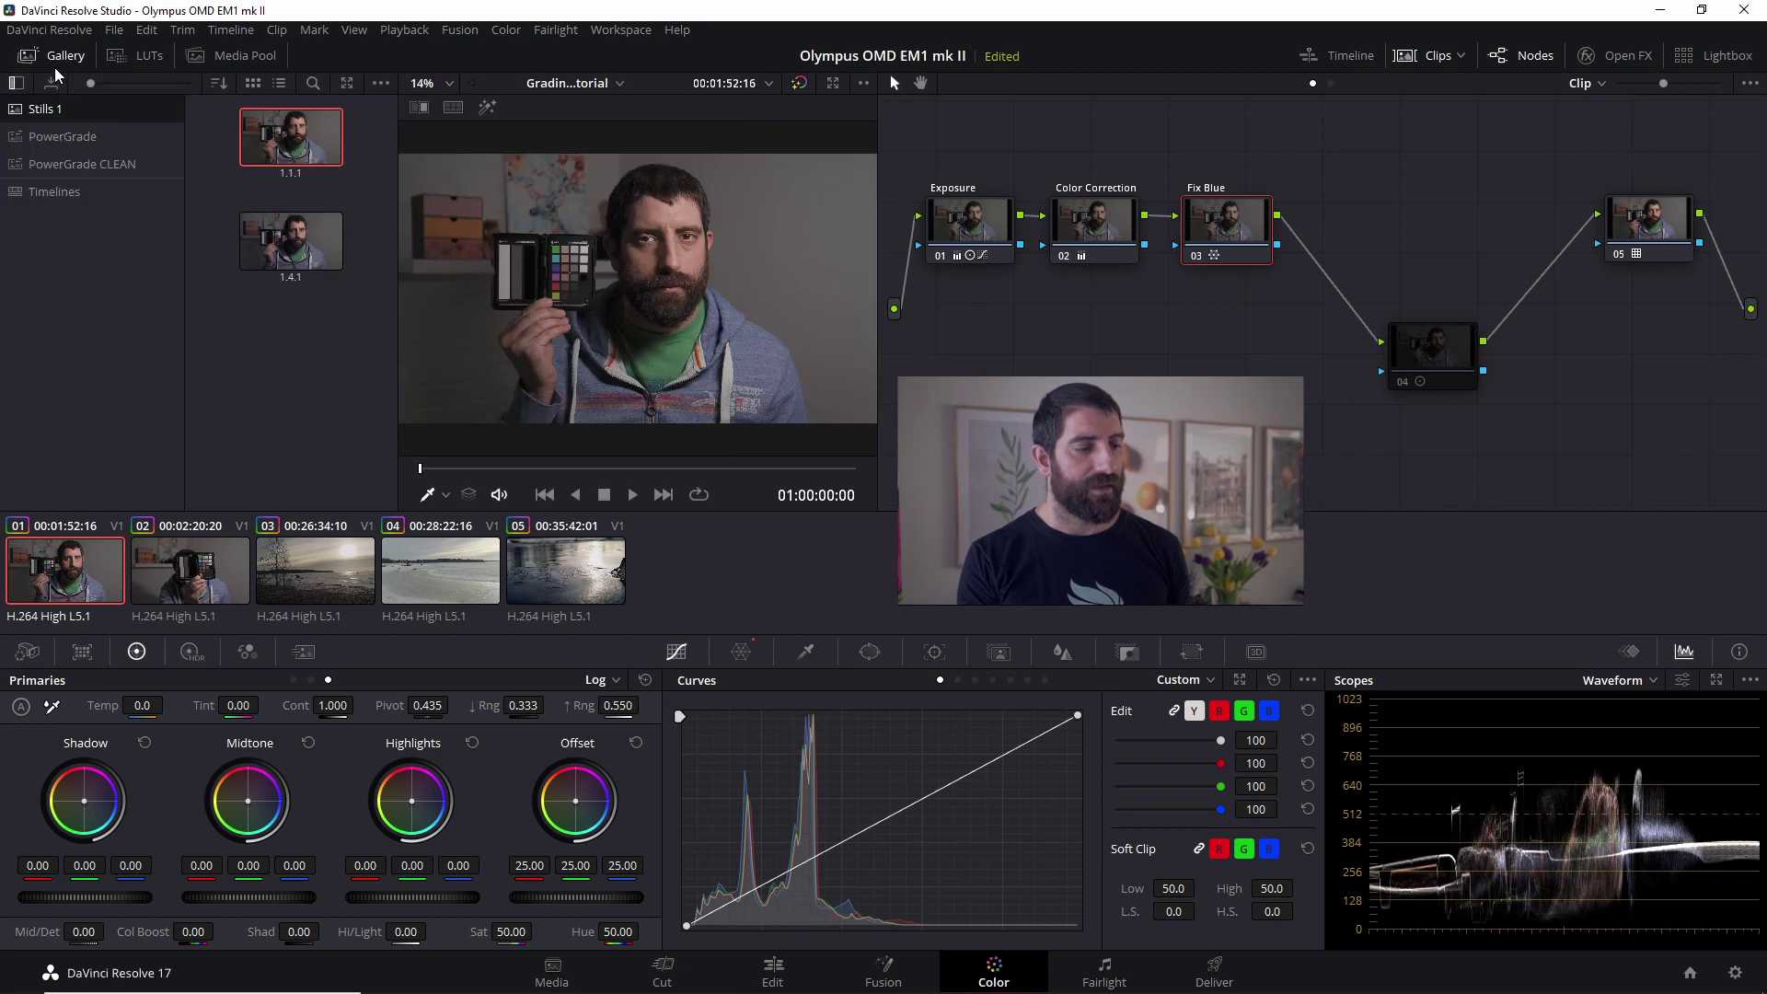
{"action": "left_click", "coordinate": [73, 138]}
{"action": "scroll", "coordinate": [298, 294], "scroll_direction": "down", "scroll_amount": 2}
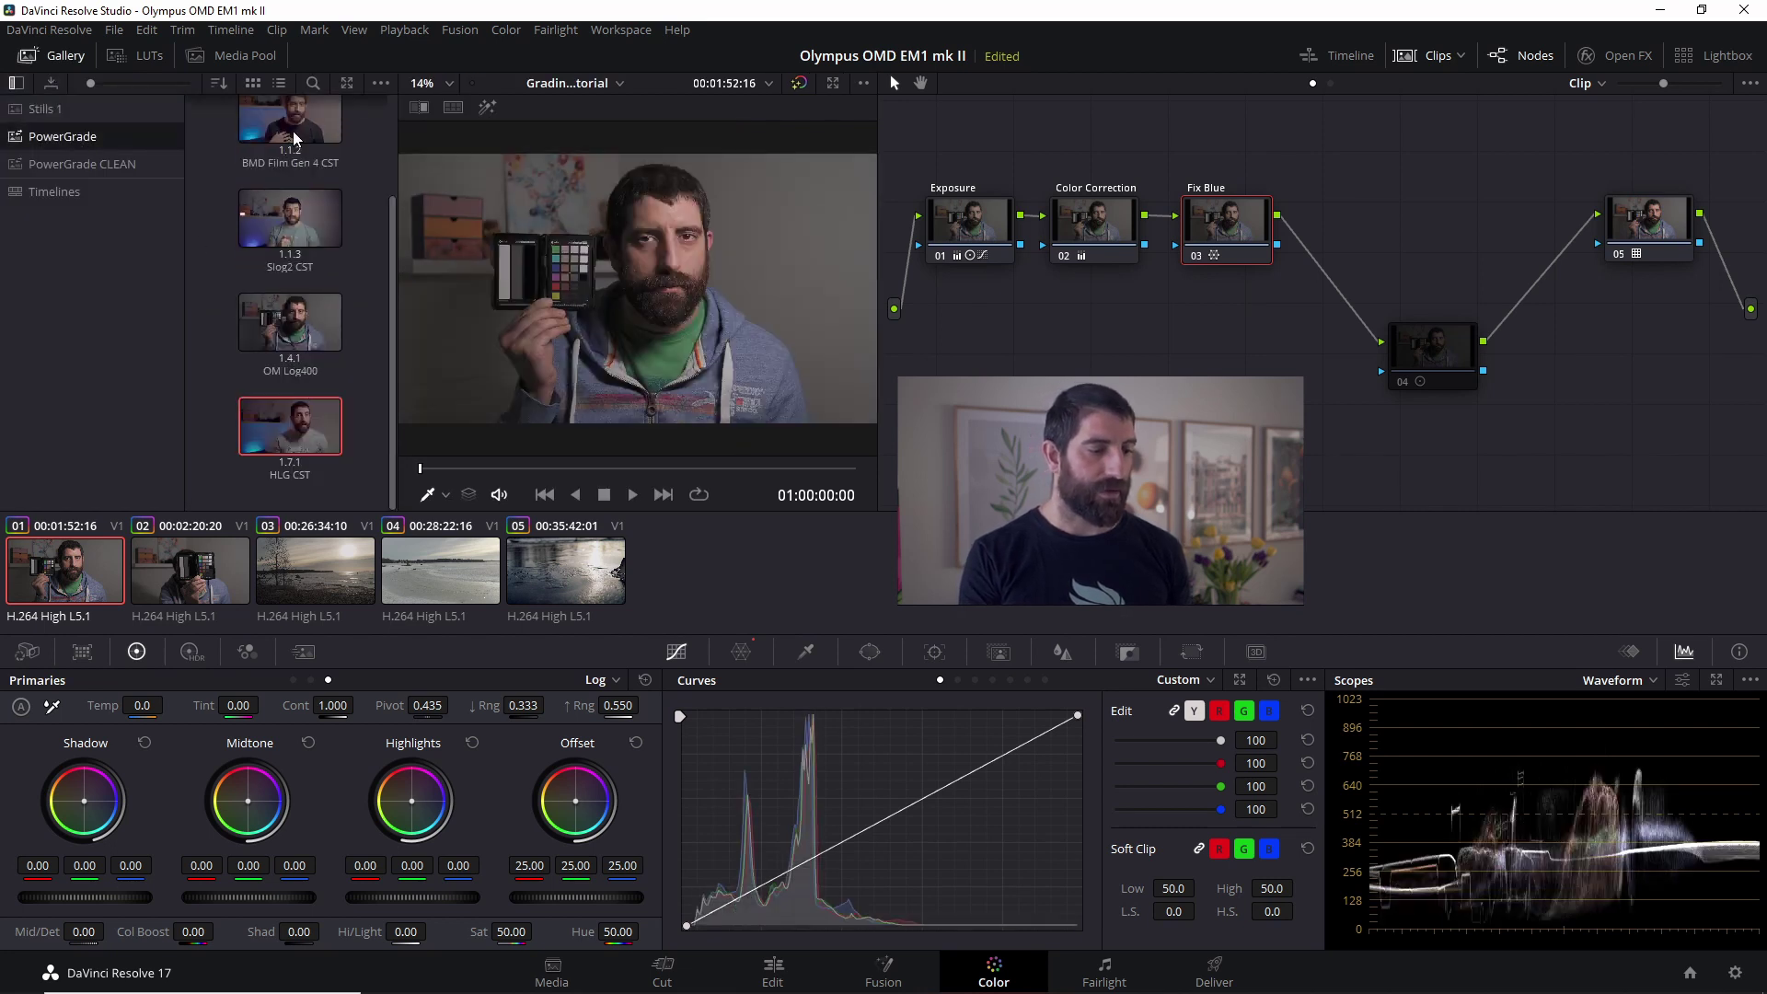
{"action": "left_click", "coordinate": [299, 340]}
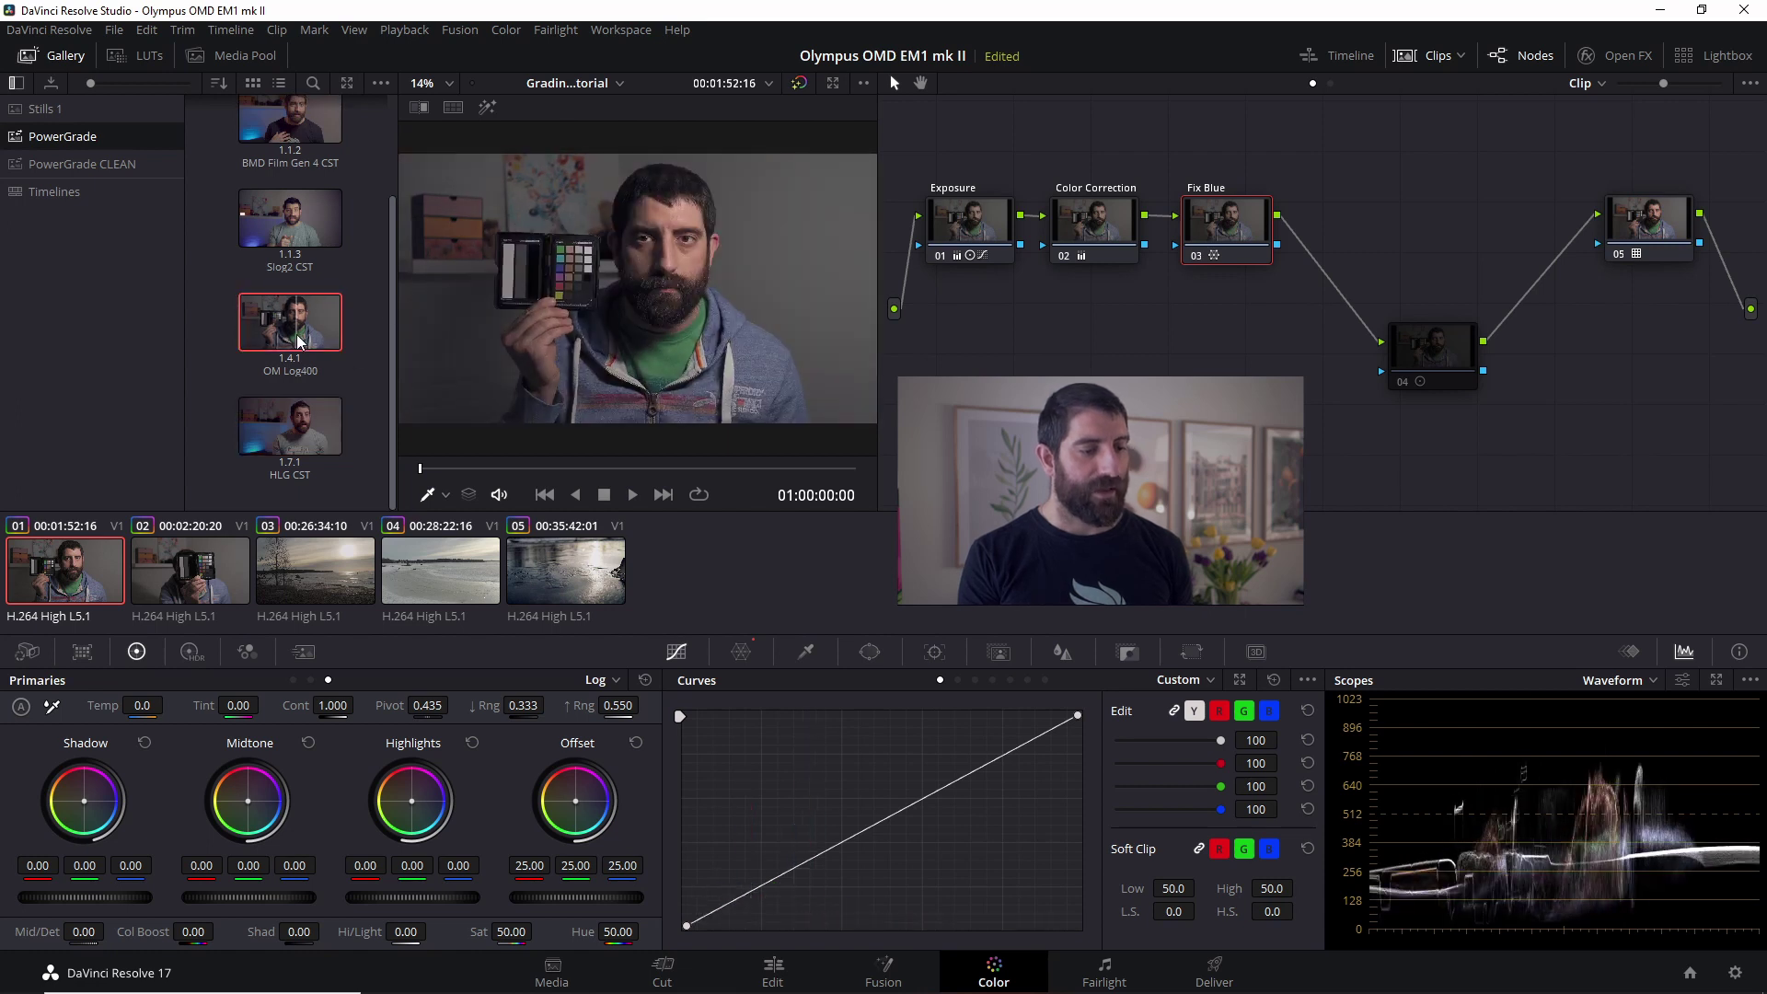